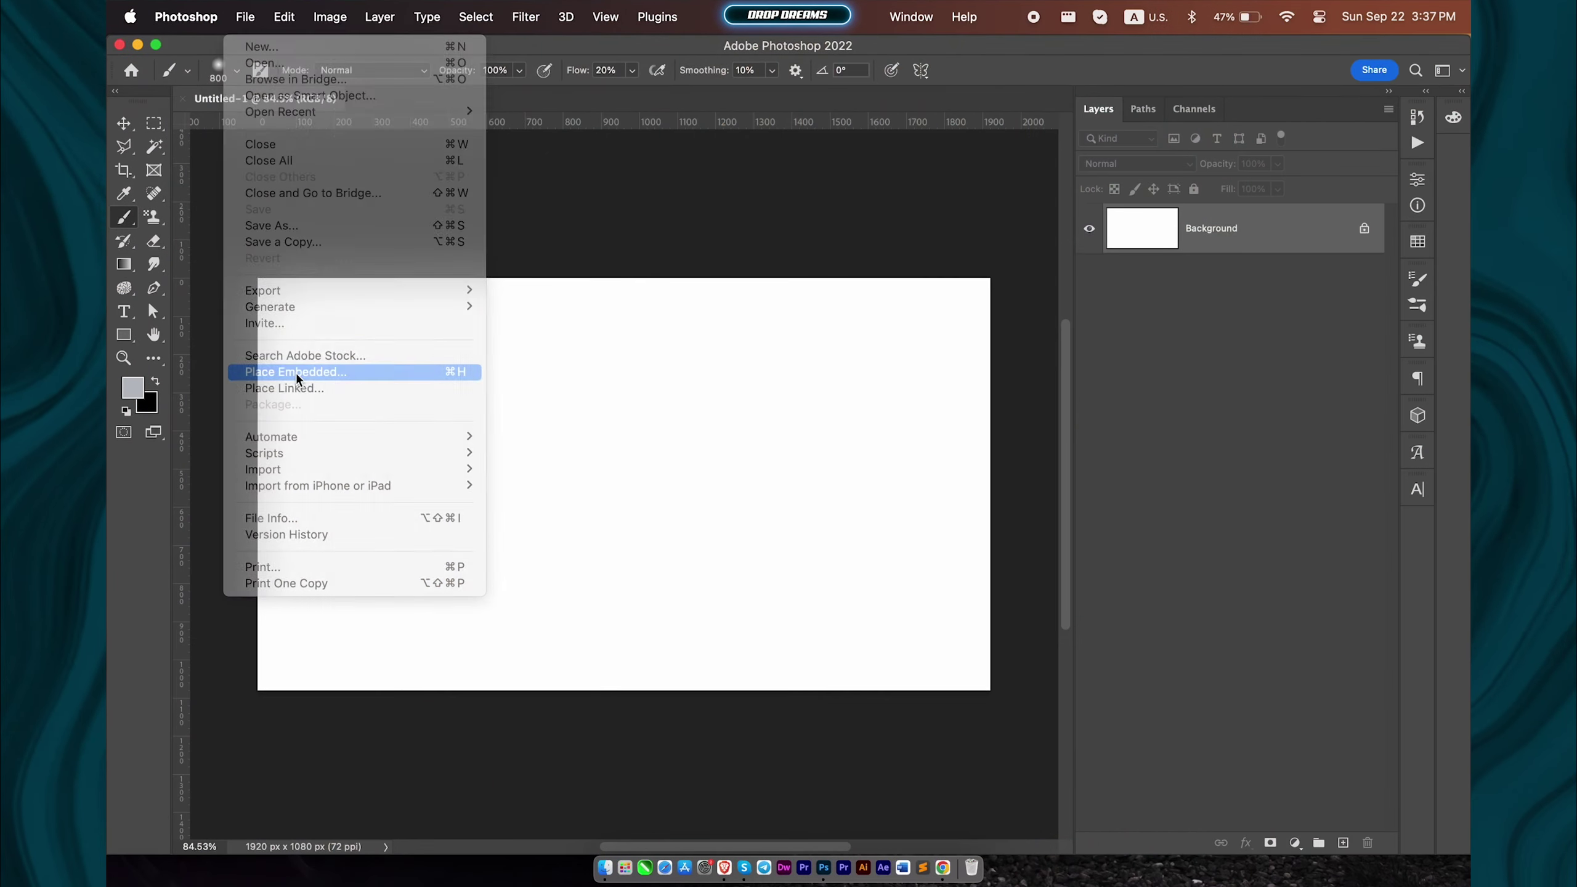
Step: Place the man-in-navy-T-shirt photo as an embedded image on the blank canvas
left_click(297, 371)
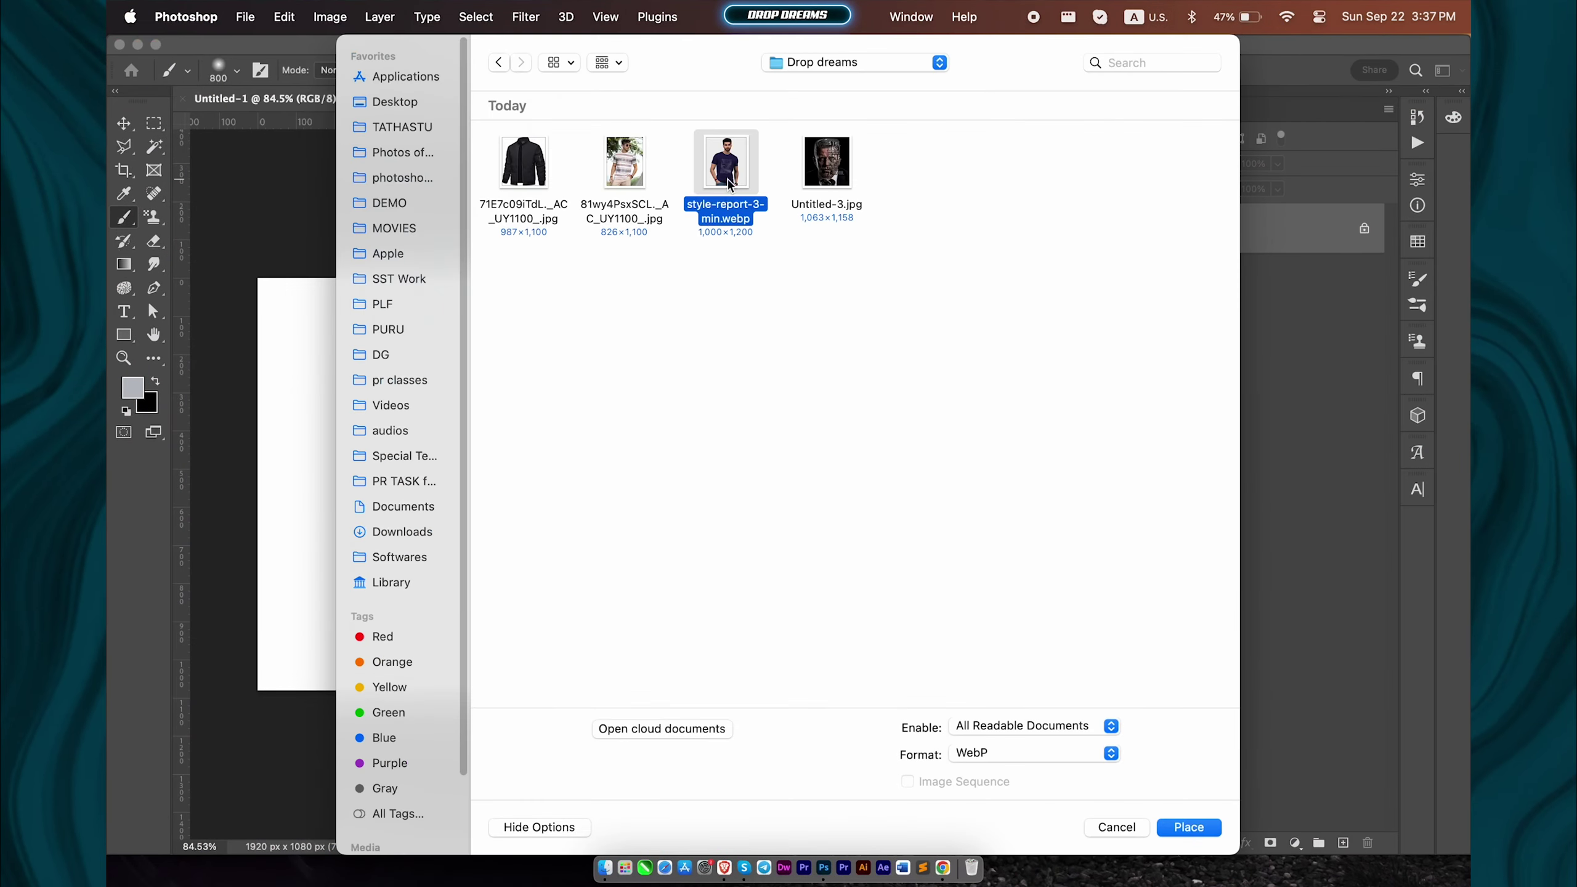
double_click(728, 180)
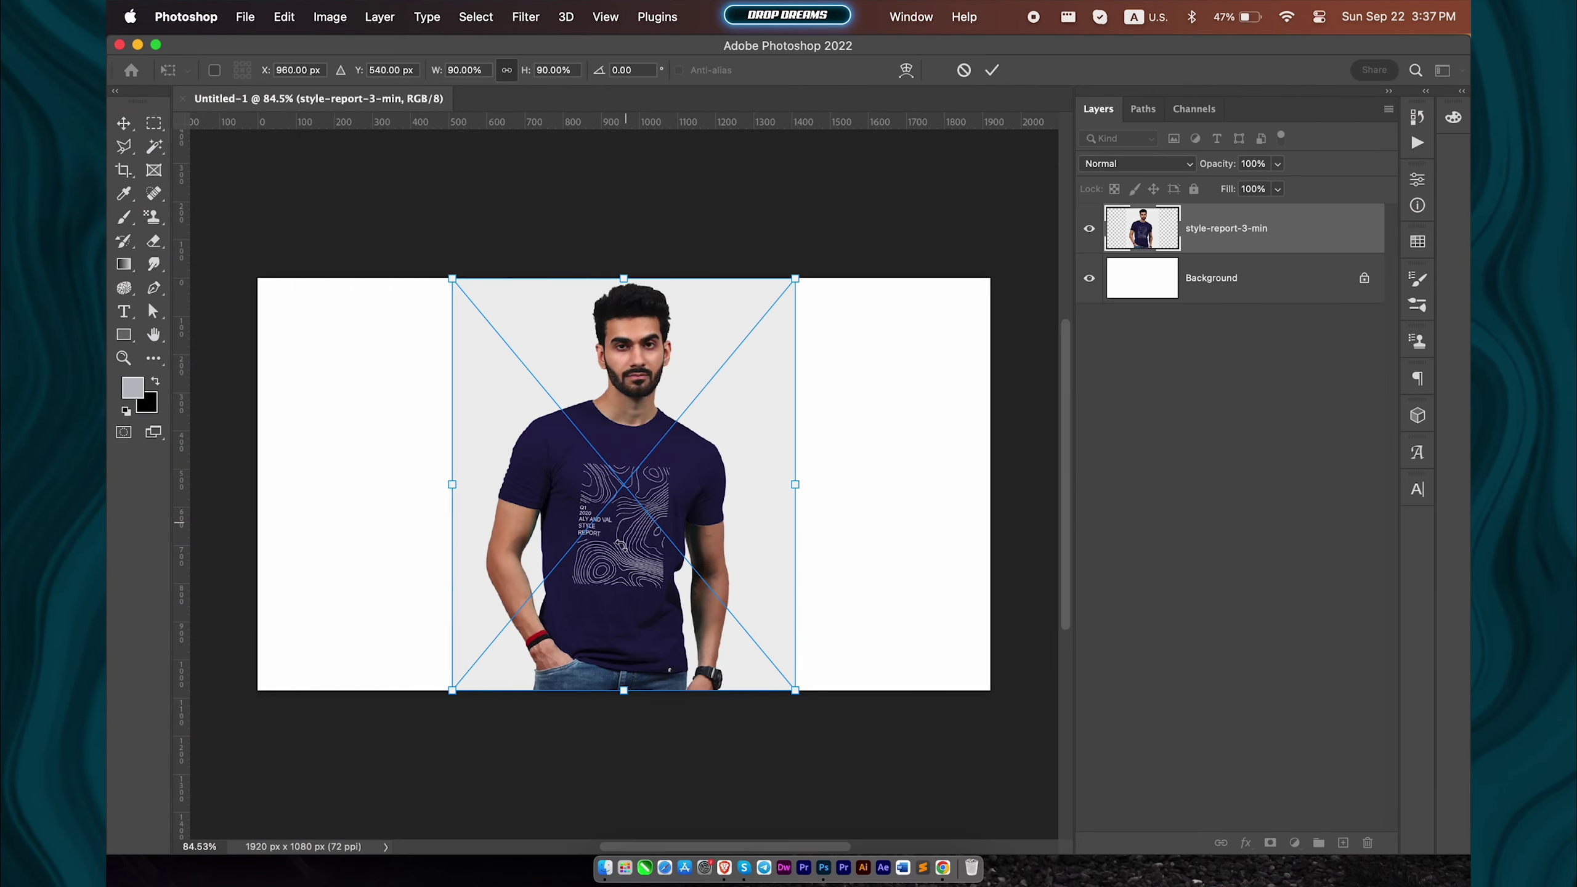
left_click(992, 70)
Step: Place the black bomber jacket image, shrink it and move it left, then auto-select it as subject
left_click(246, 17)
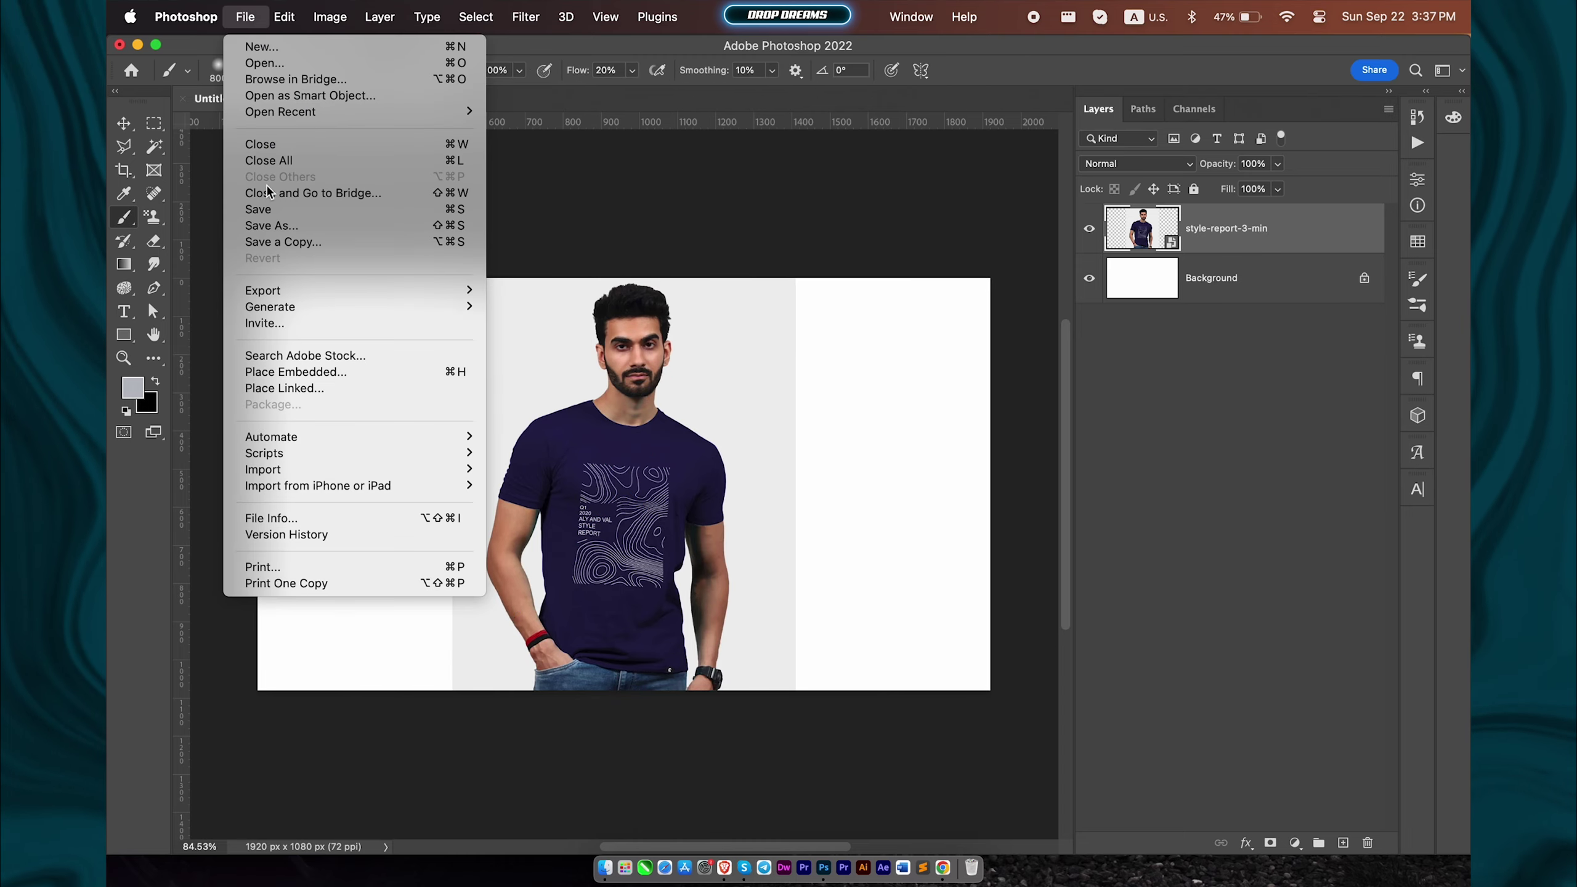
left_click(289, 373)
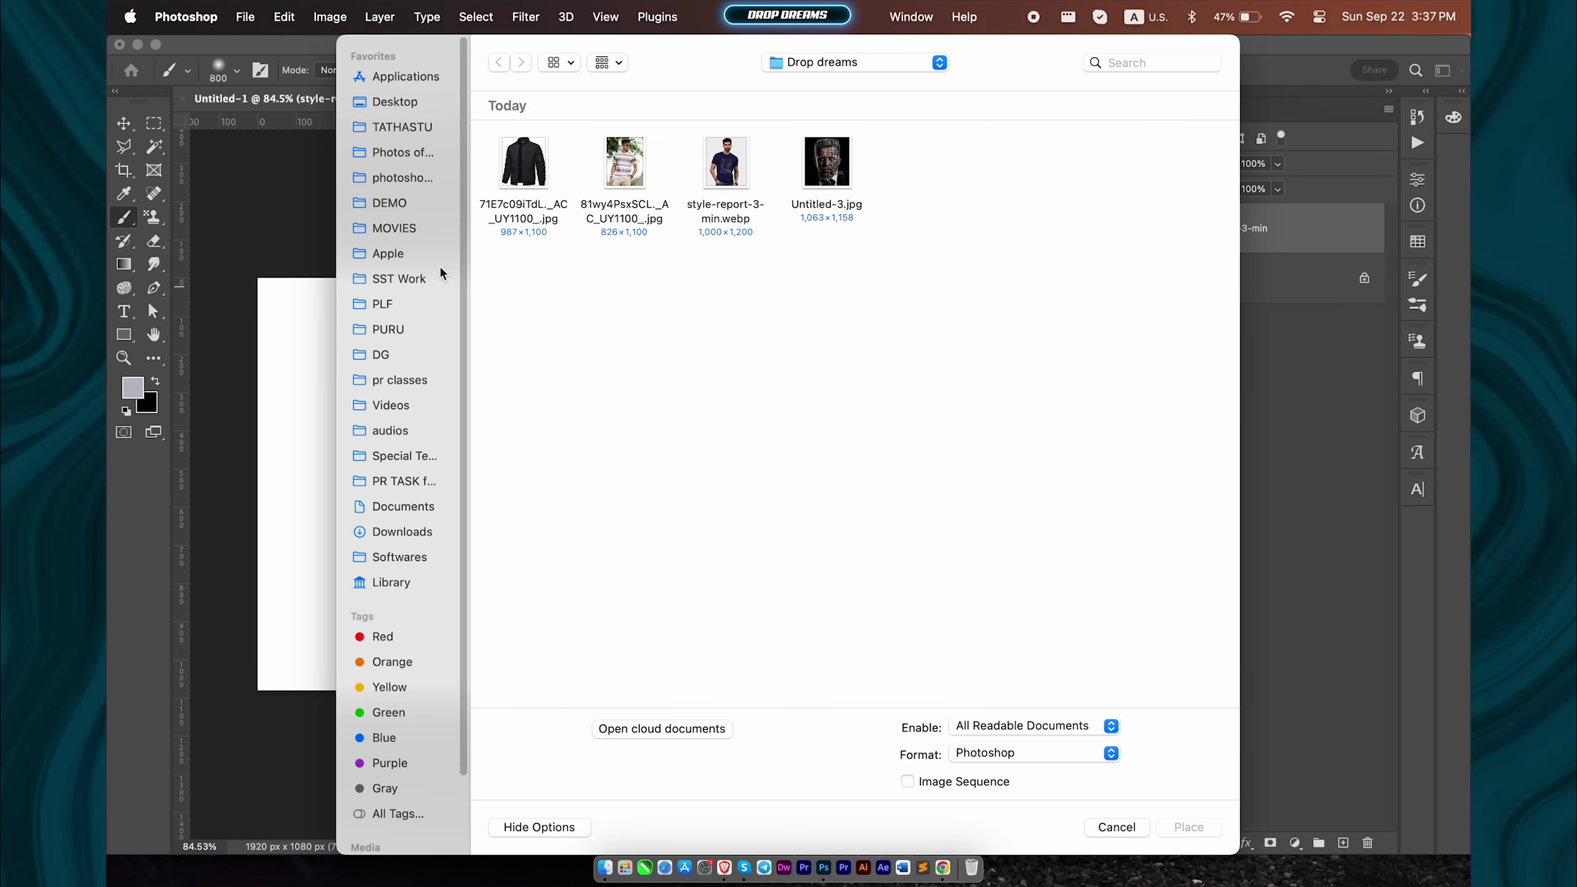
left_click(514, 180)
double_click(514, 180)
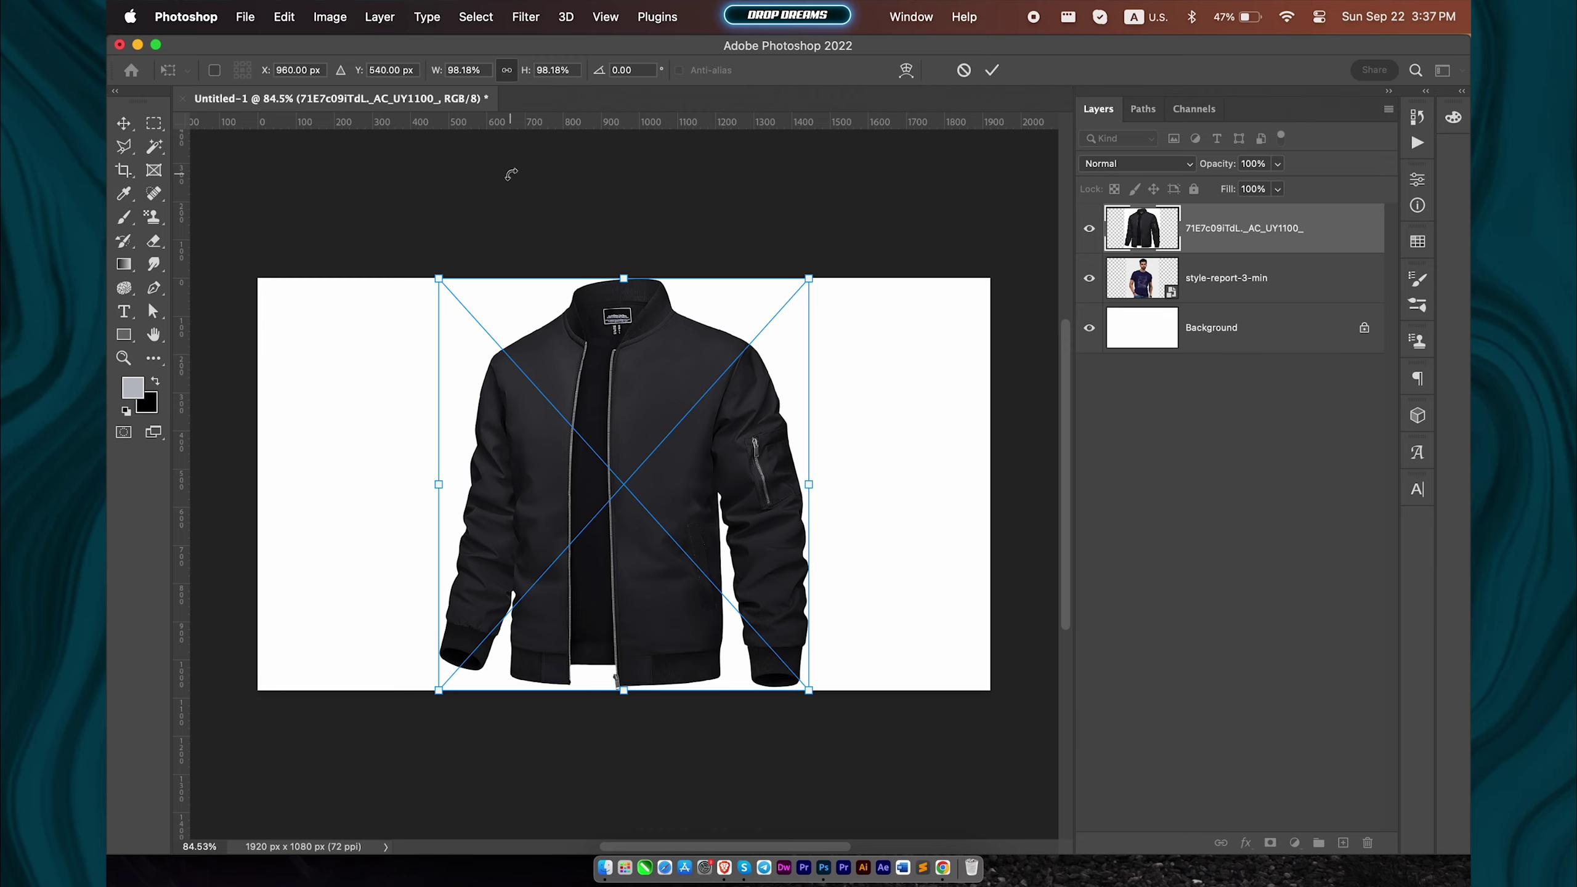
mouse_move(809, 276)
left_mouse_down()
mouse_move(724, 343)
mouse_move(553, 393)
left_mouse_up()
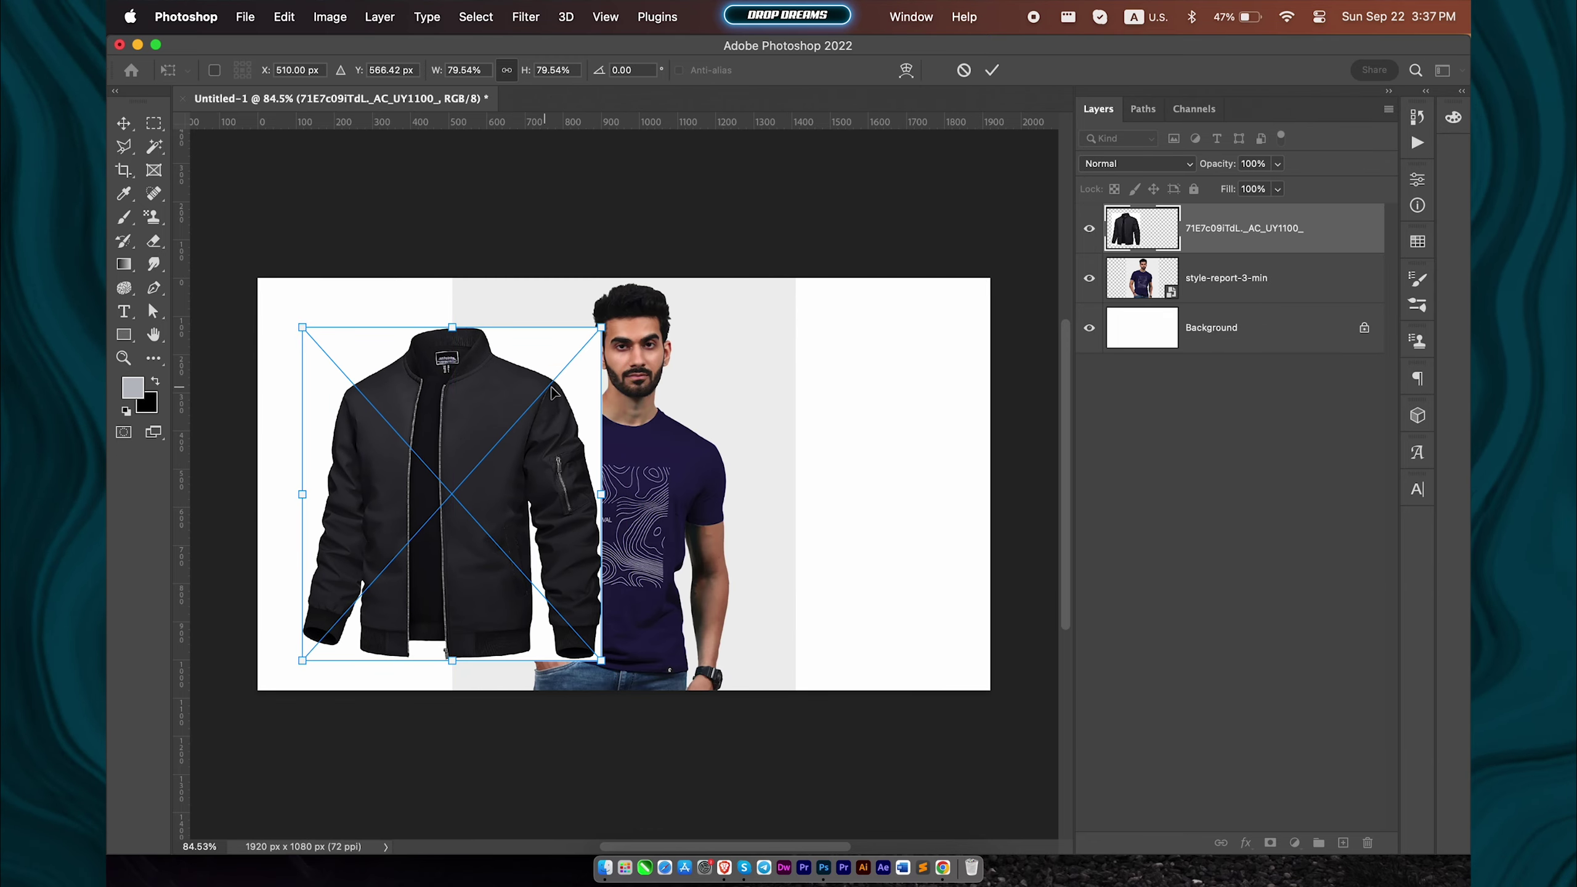
left_click(992, 70)
left_click(475, 17)
left_click(497, 240)
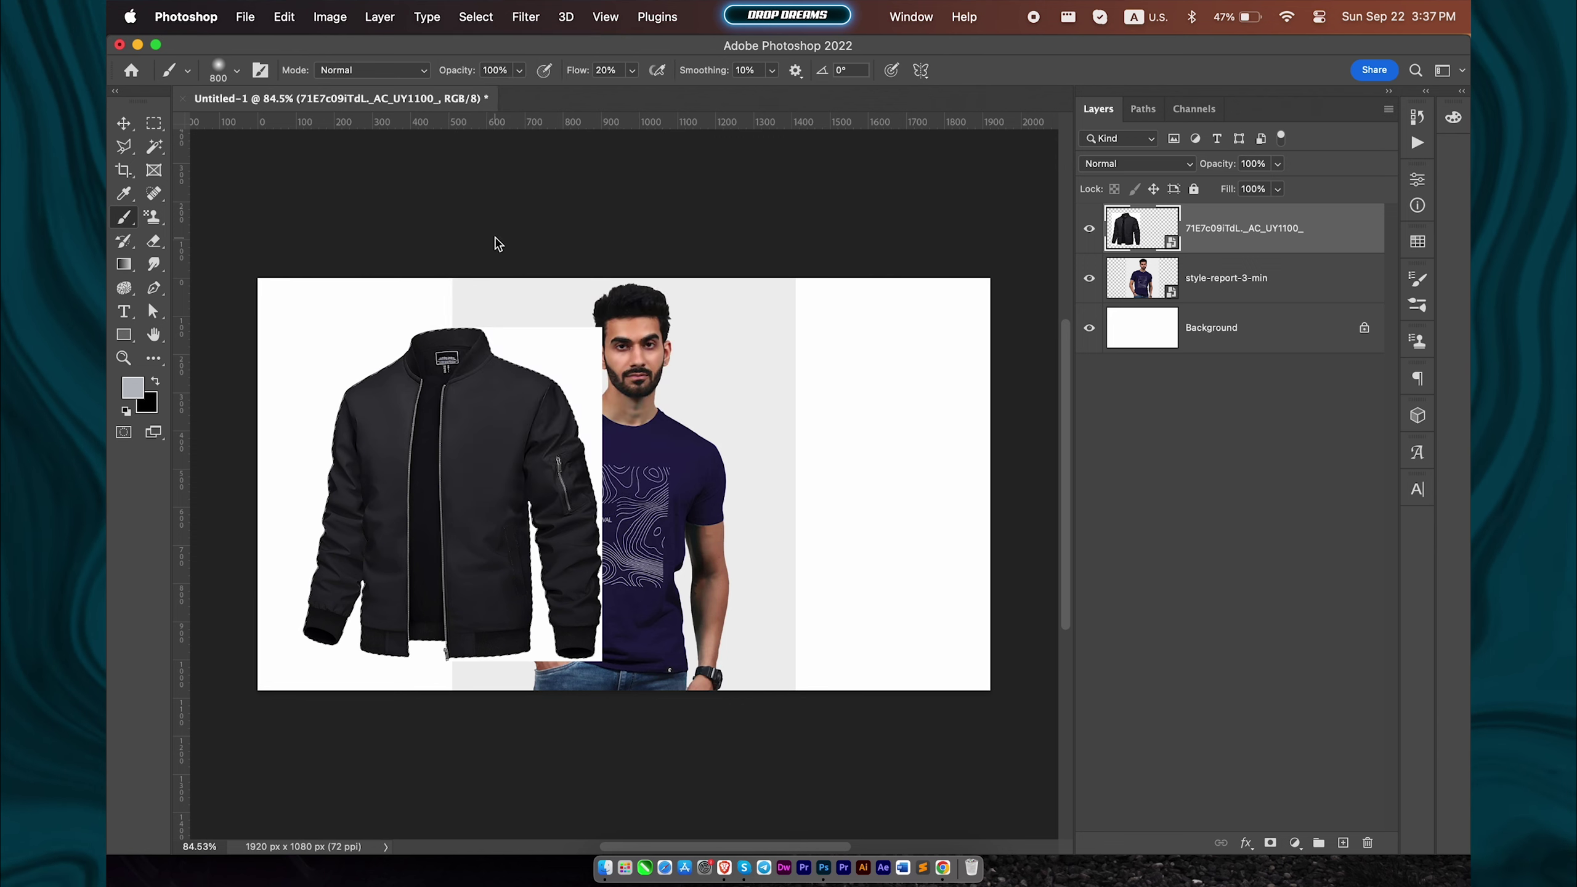
Step: Inverse the subject selection, rasterize the jacket layer and delete its white background
left_click(475, 17)
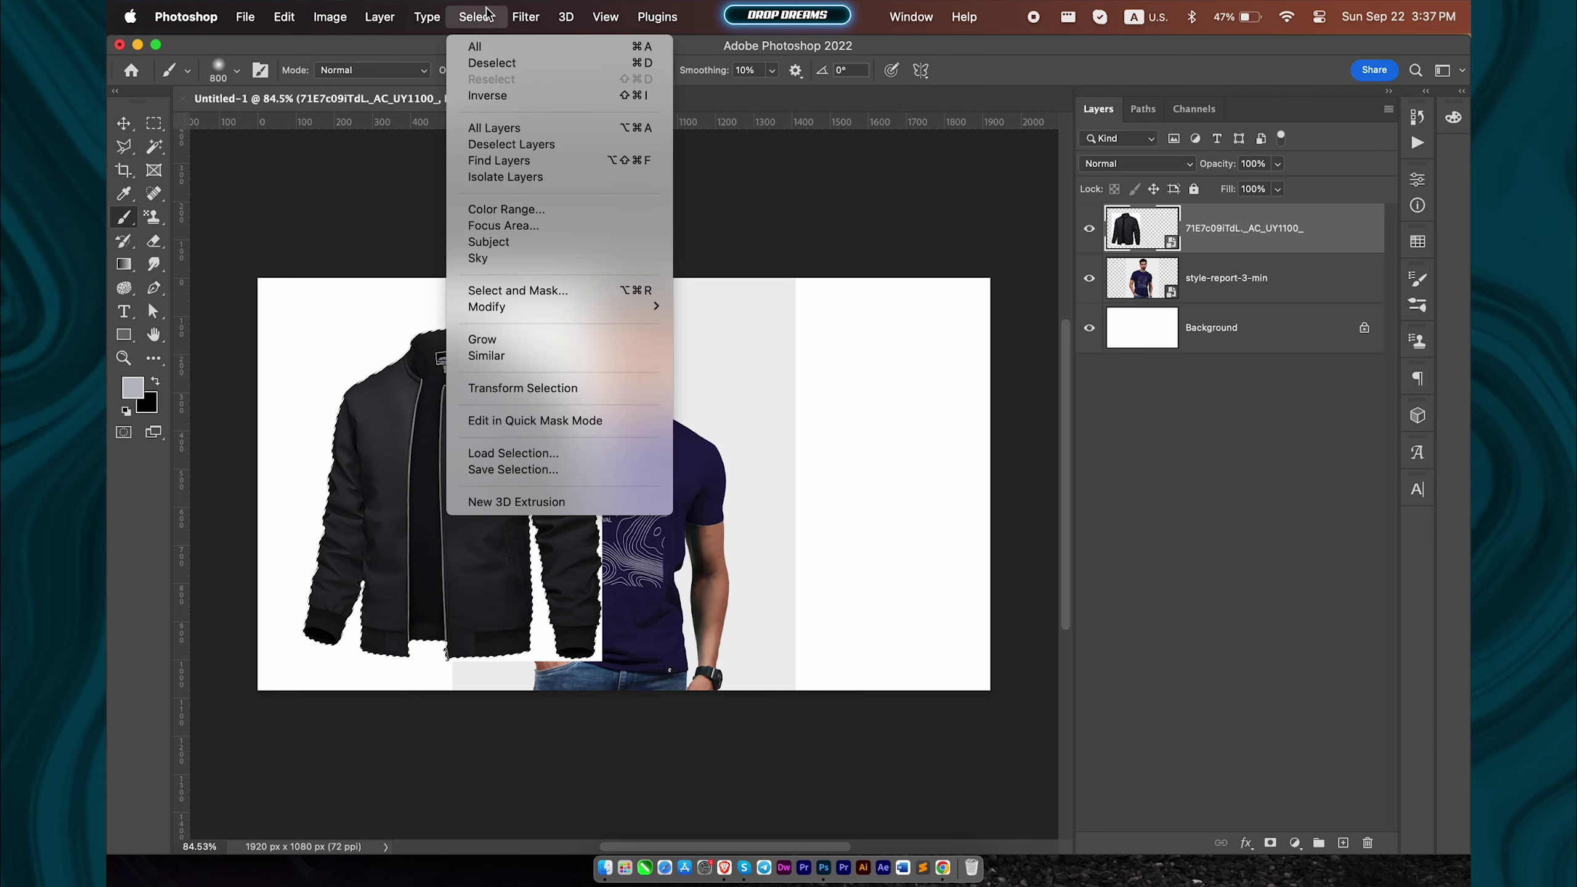
left_click(487, 95)
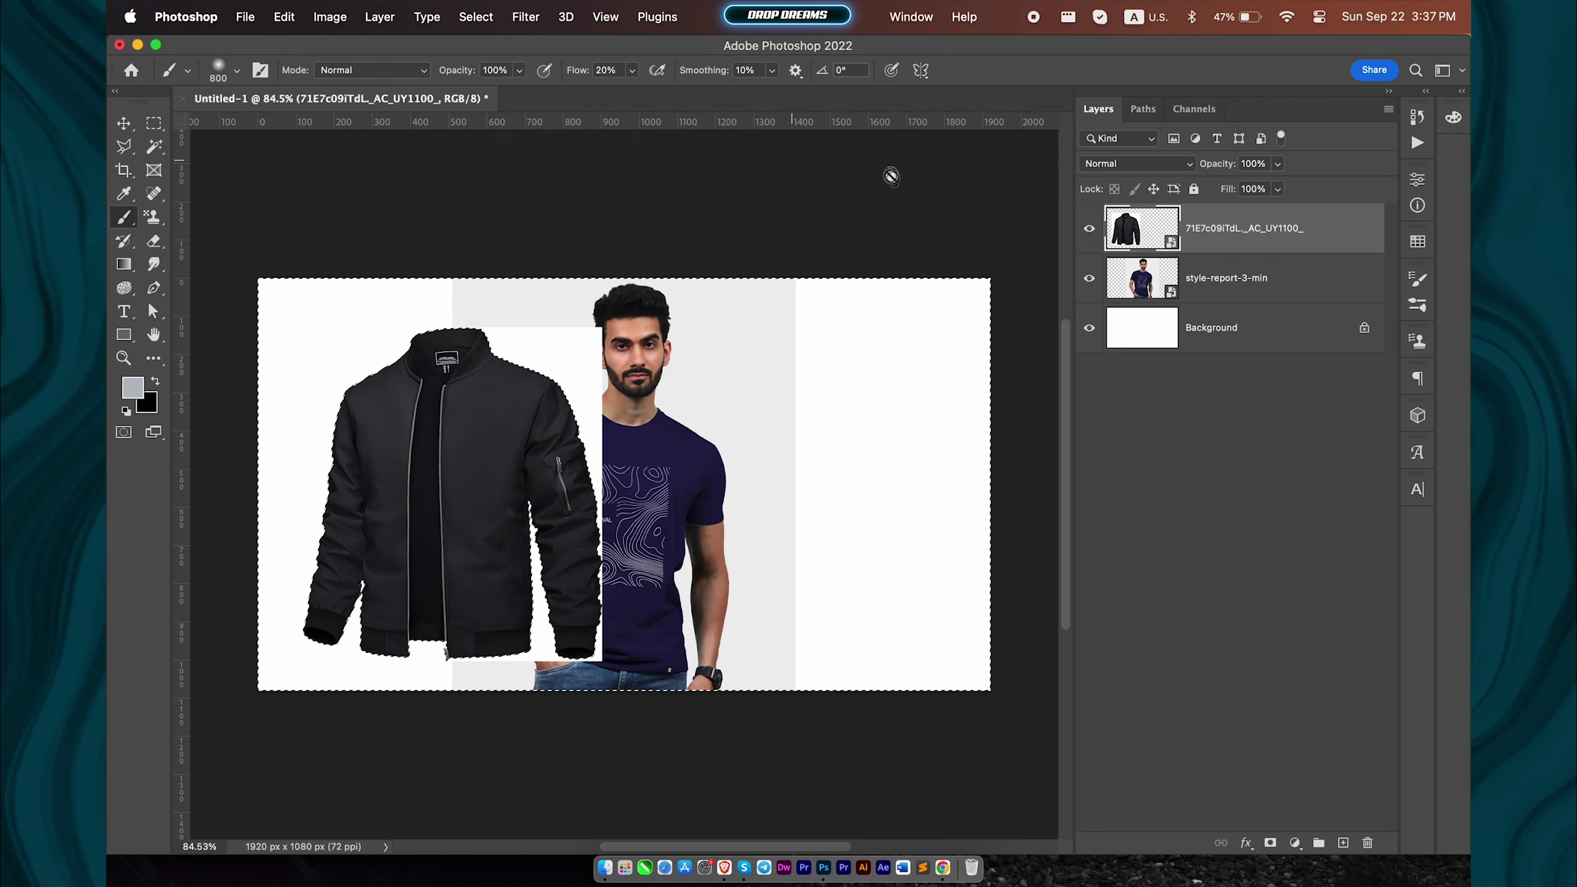
right_click(1323, 236)
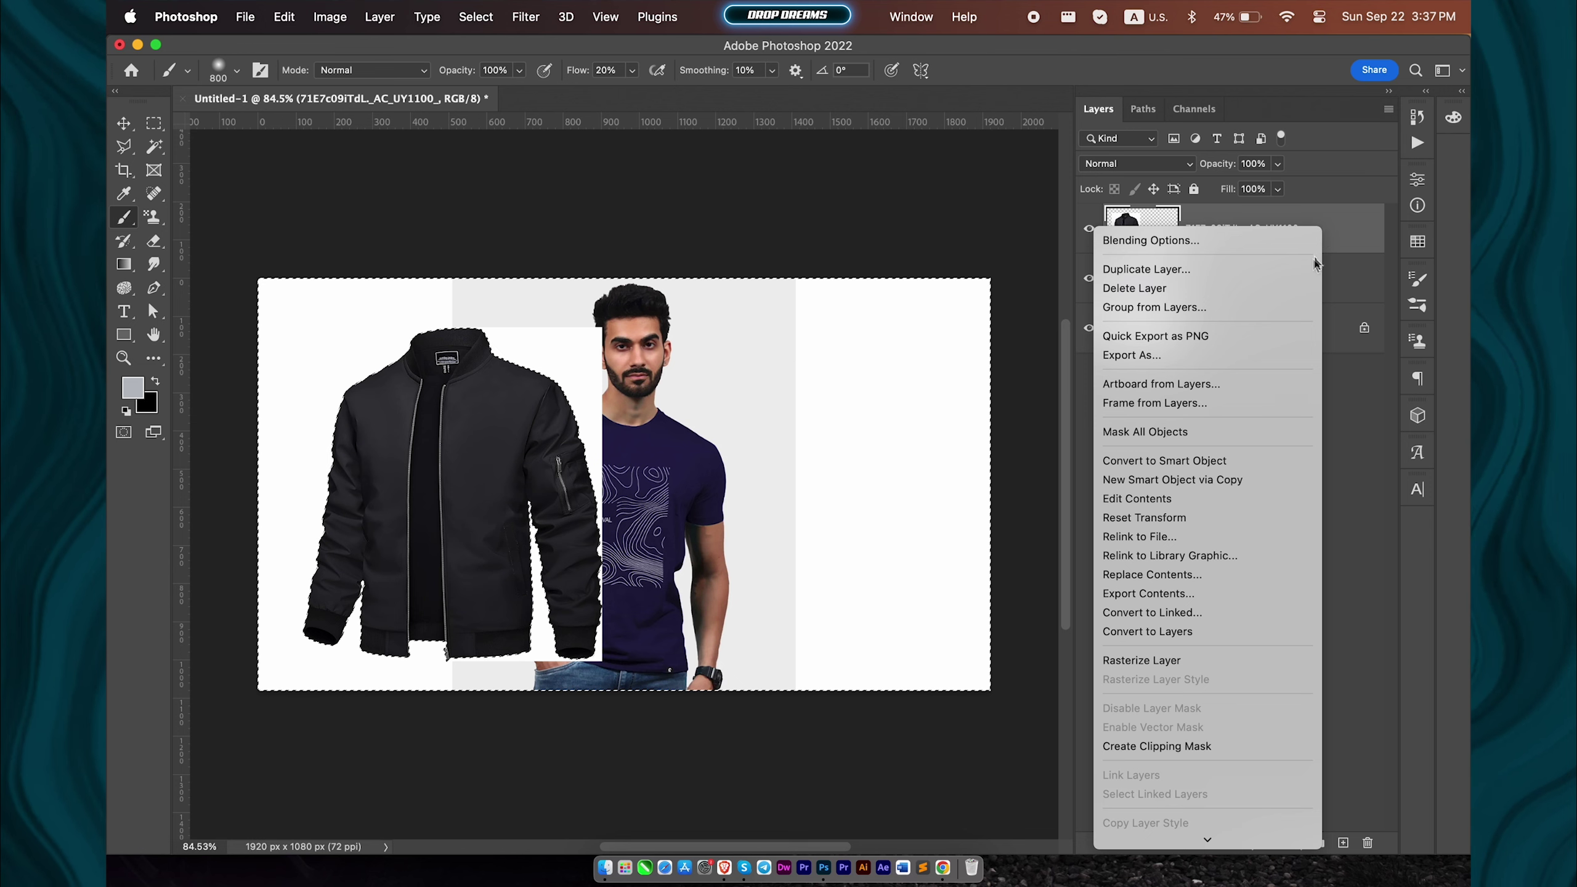
left_click(1204, 660)
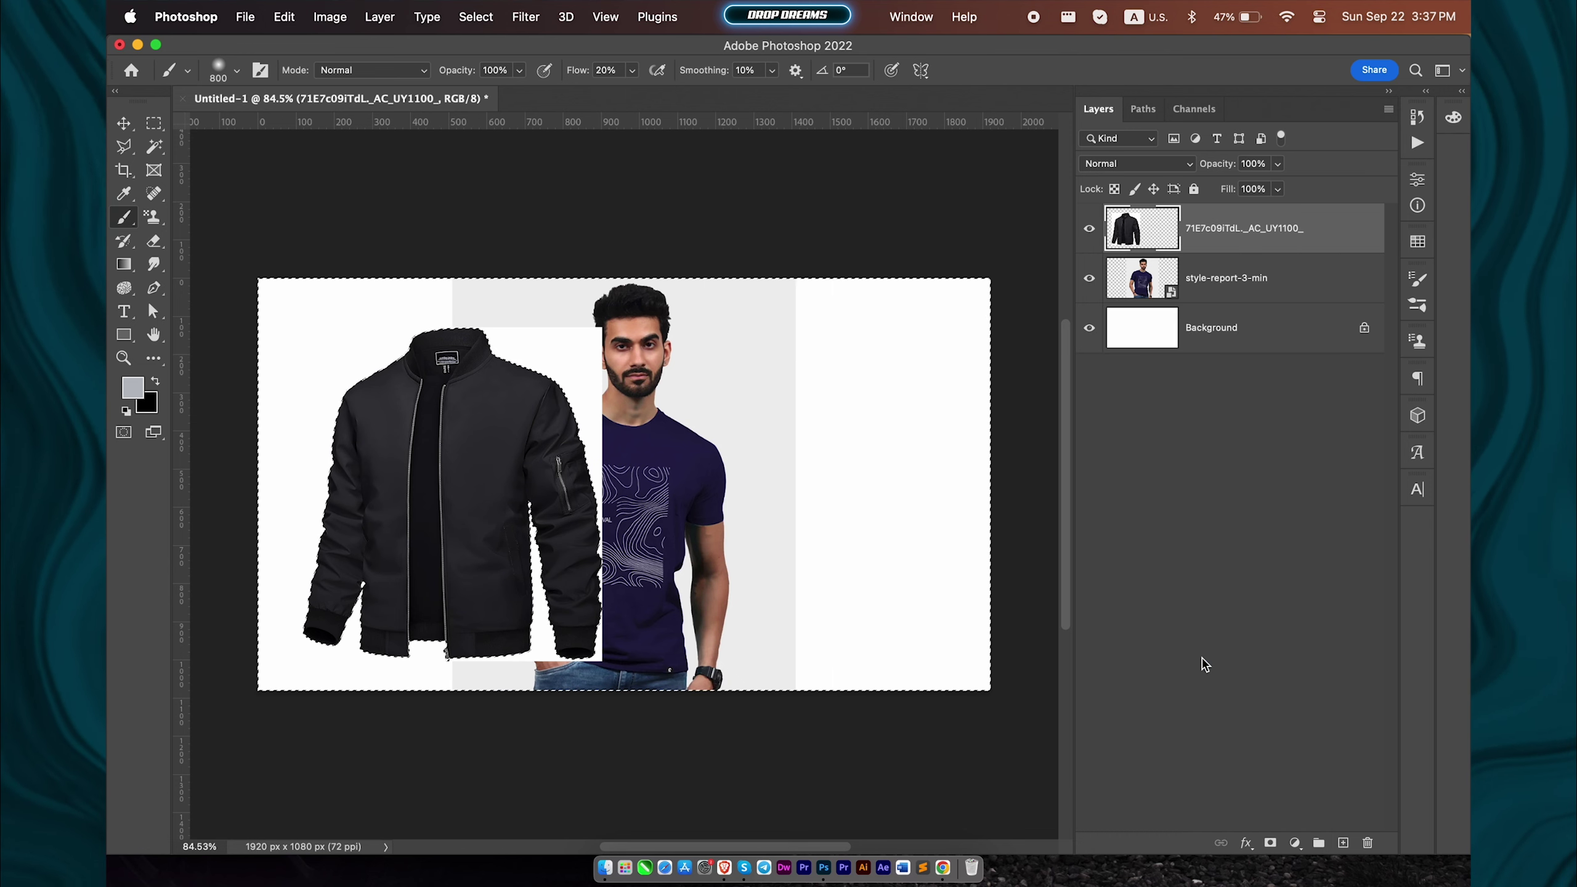
key("Delete")
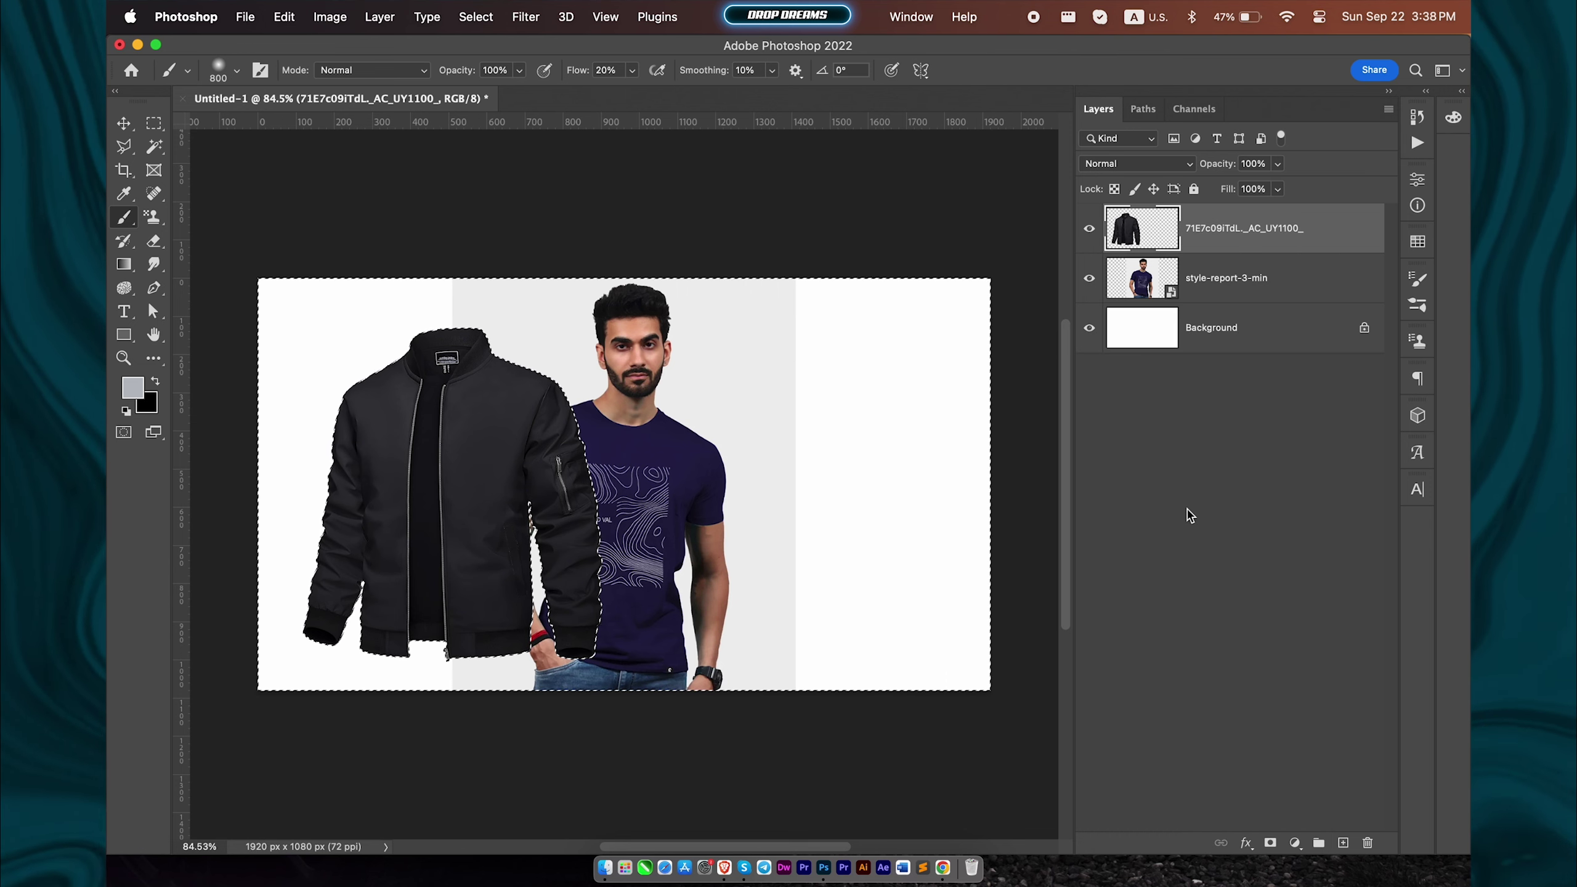
key("super+d")
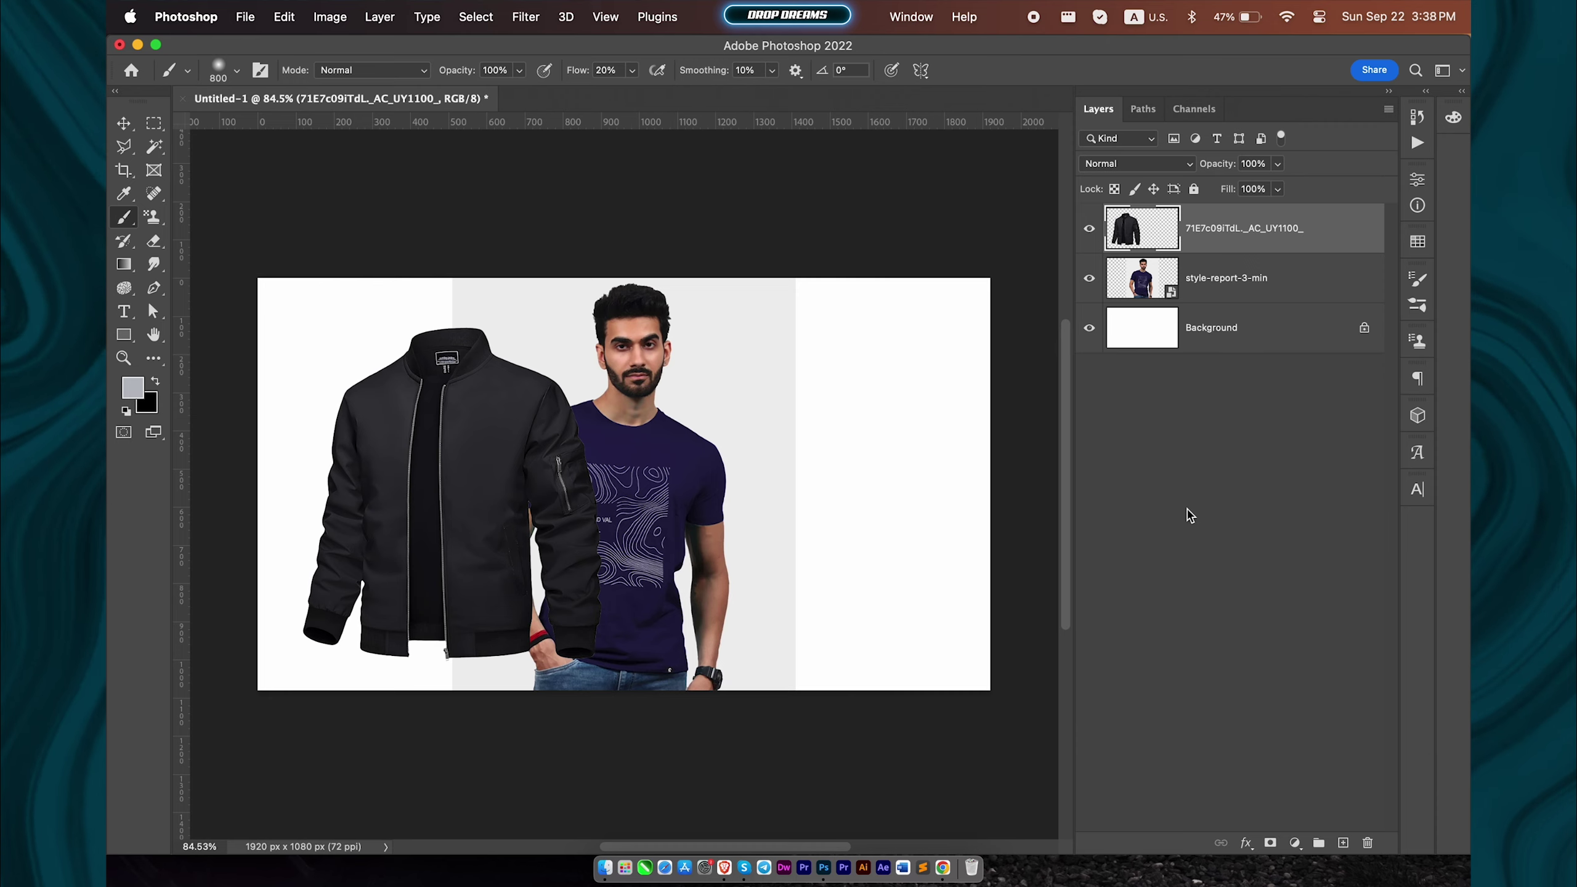
Step: Move the man photo to the right of the jacket with Free Transform
left_click(1240, 269)
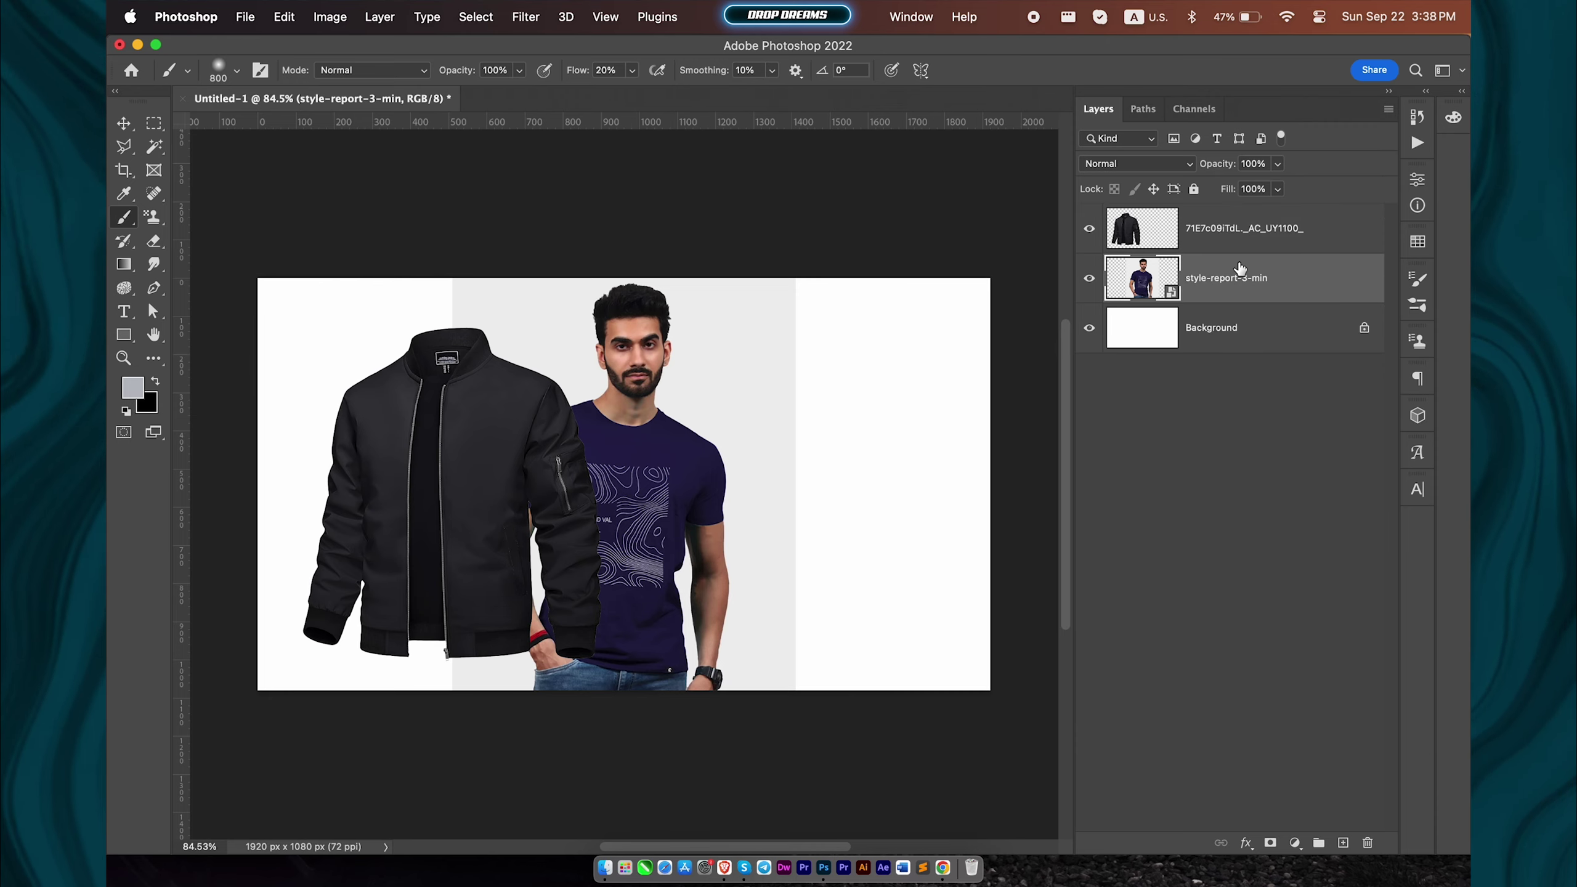
key("super+t")
left_click_drag(727, 442, 877, 413)
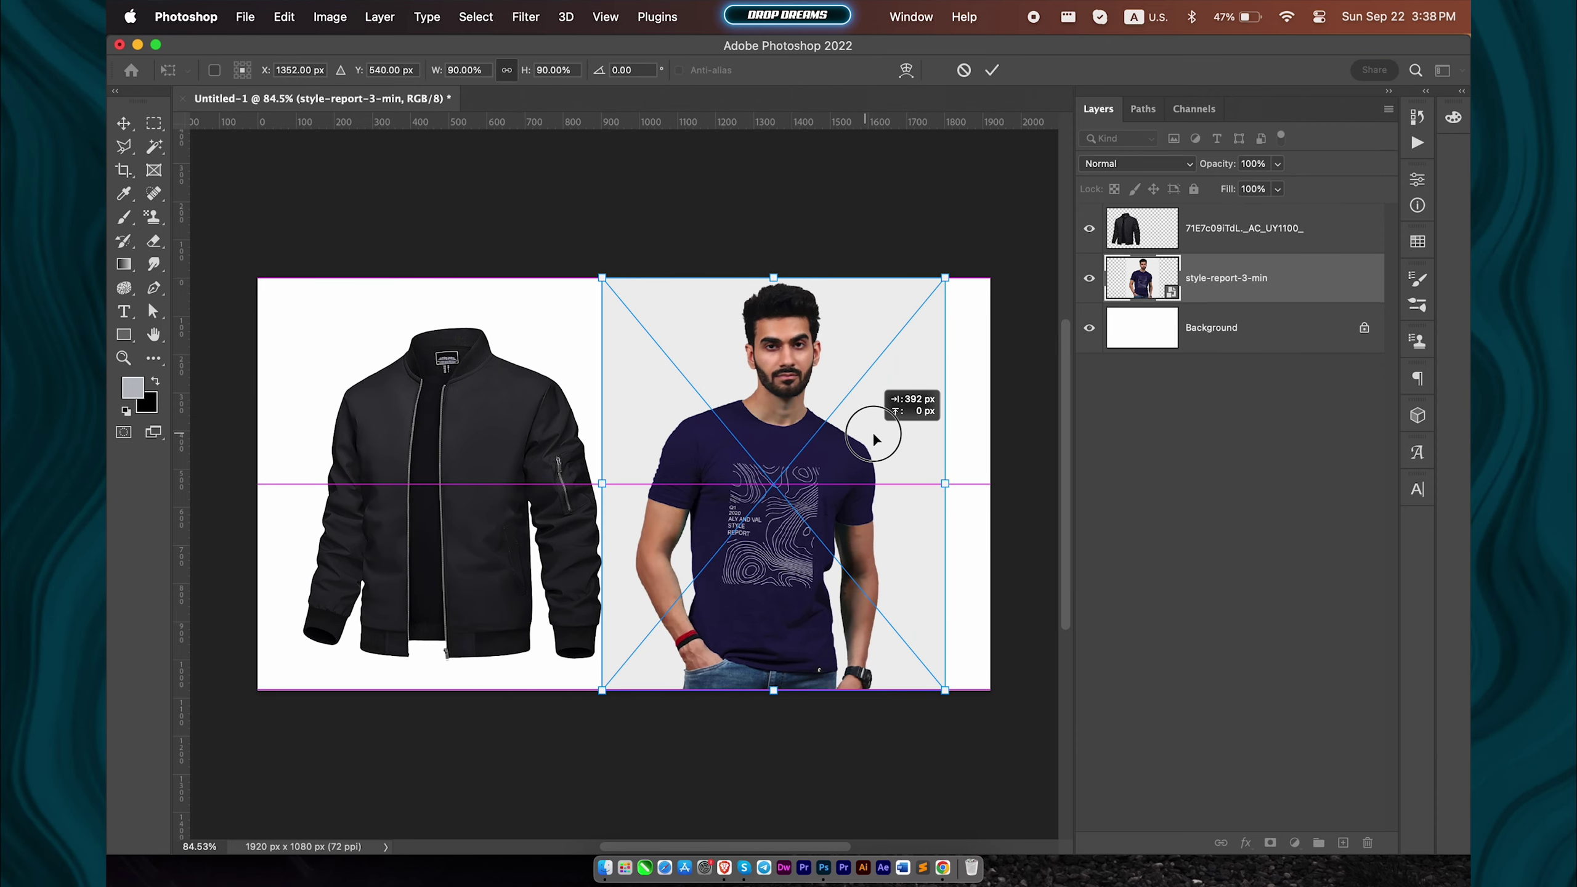
key("Return")
key("b")
left_click(1204, 248)
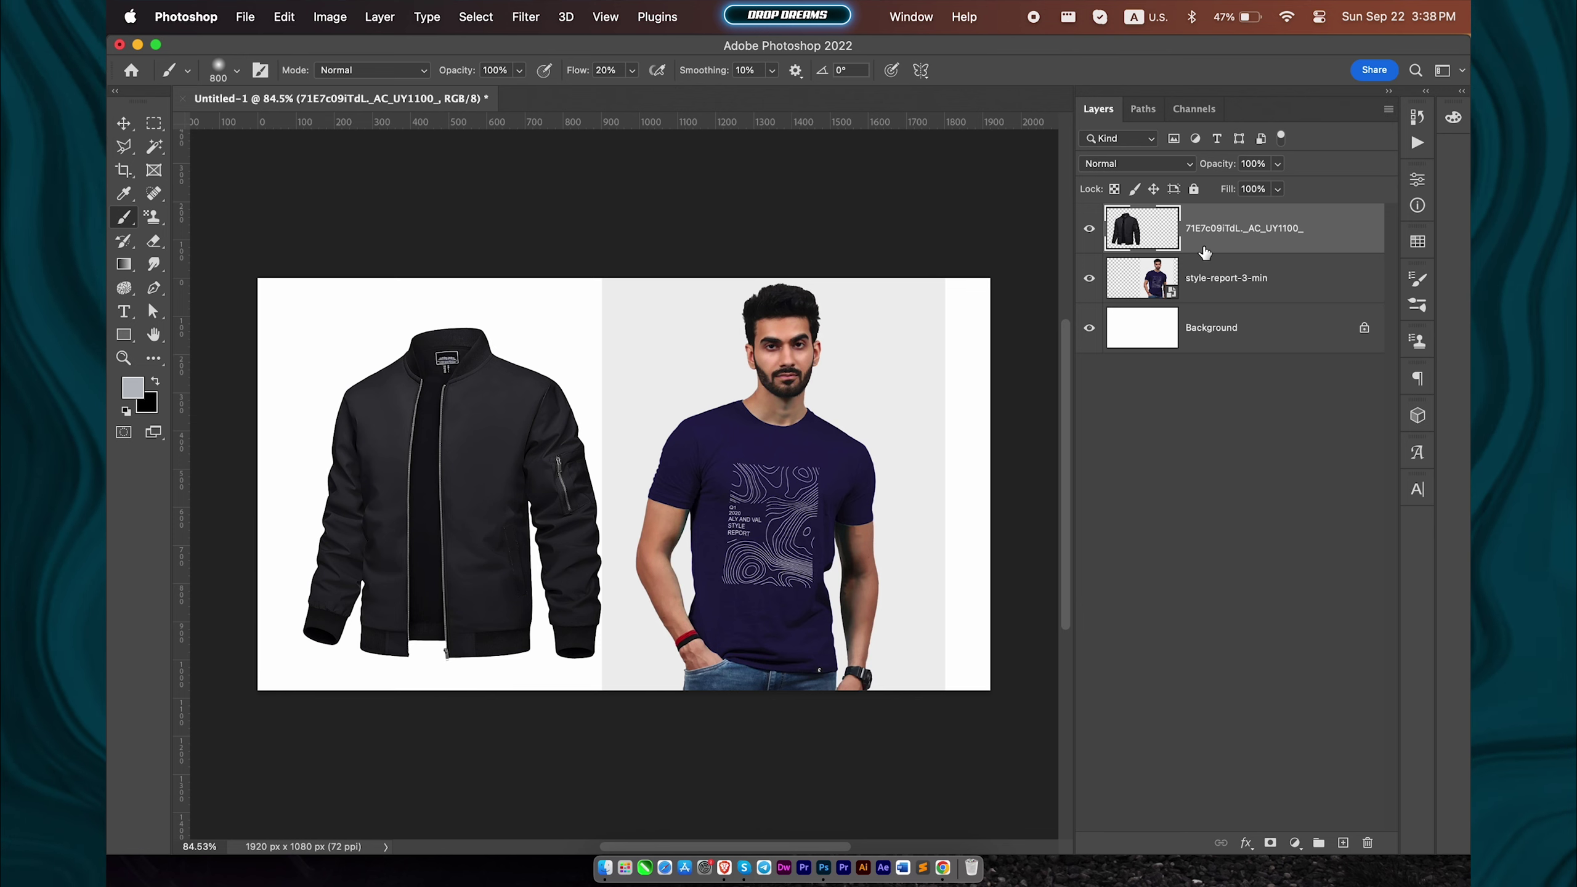
Step: Flip the jacket horizontally and commit the transform
key("super+t")
right_click(556, 393)
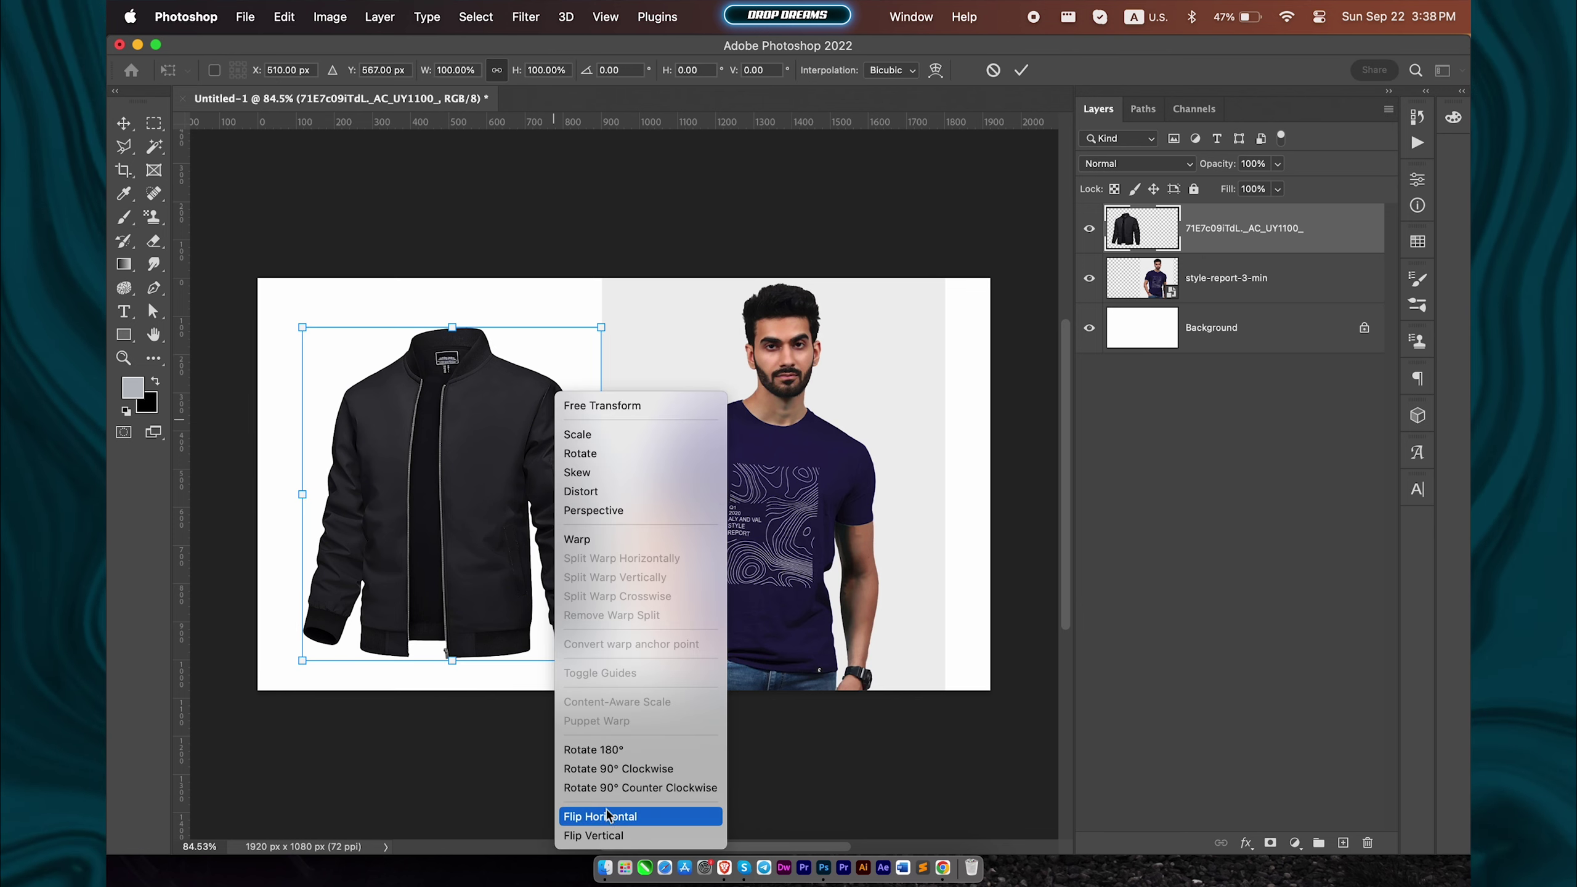
left_click(606, 817)
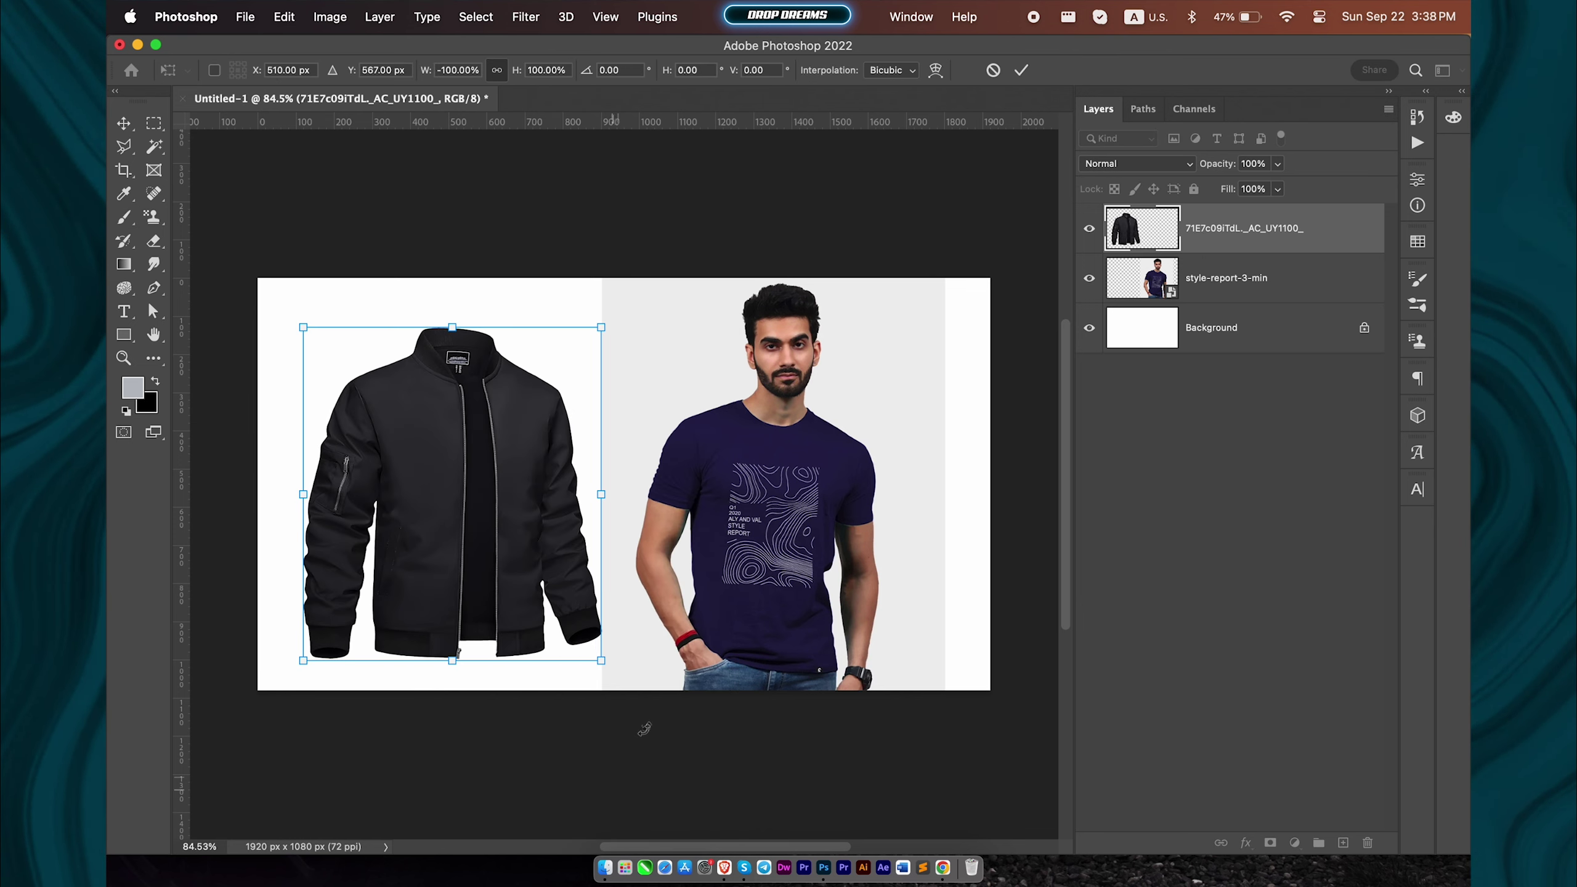
left_click(1021, 70)
Step: Polygonal-lasso the jacket's left half from collar down the zipper to the hem and copy it to Layer 1
key("b")
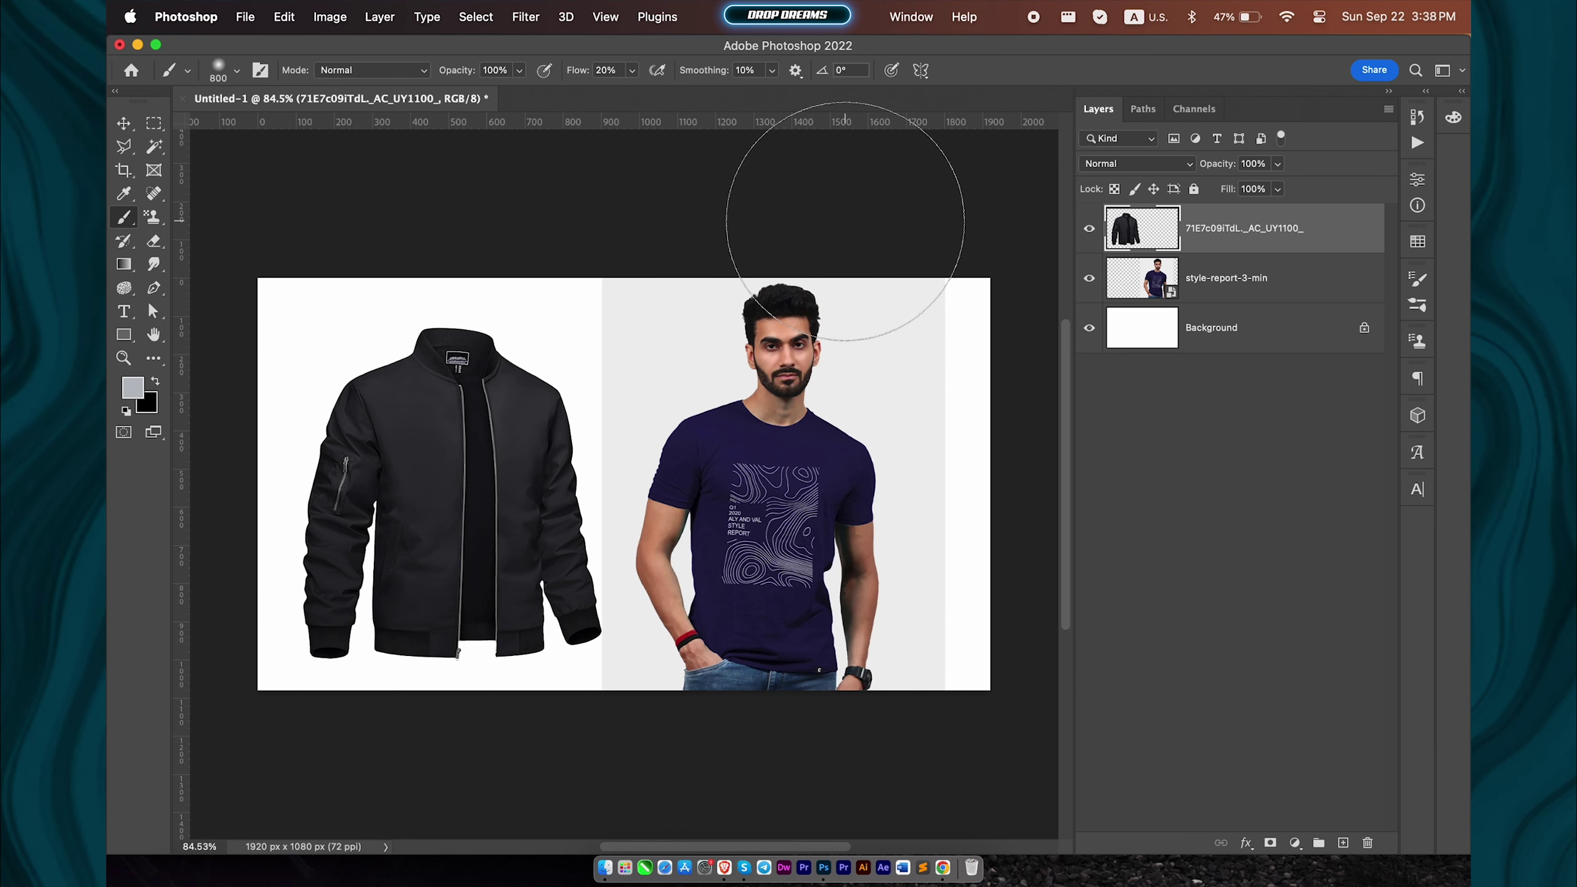
left_click(120, 150)
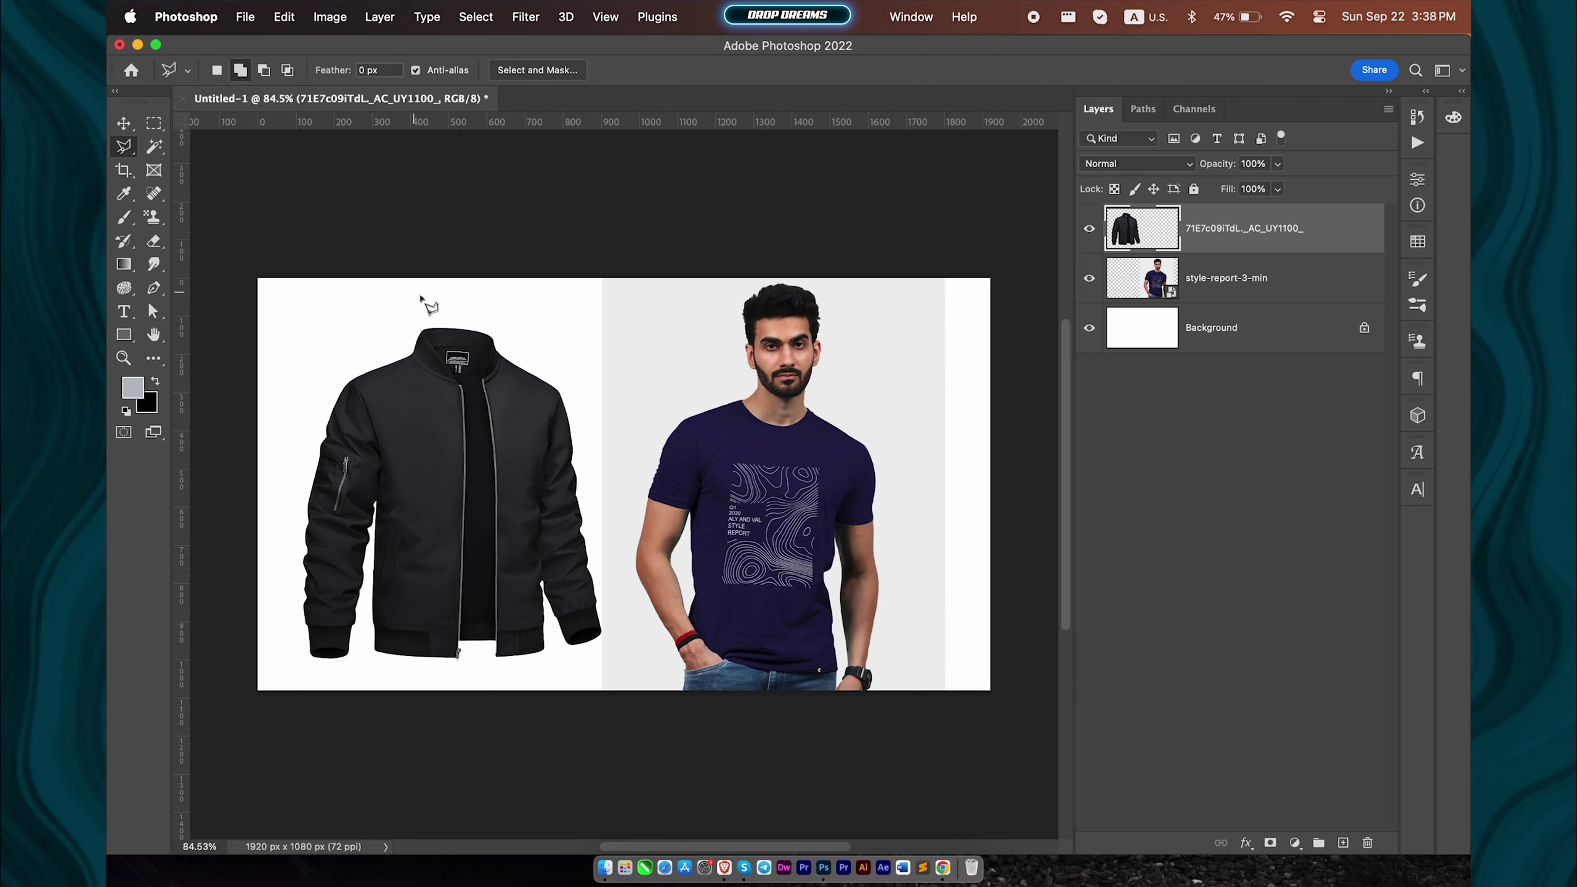
left_click(448, 310)
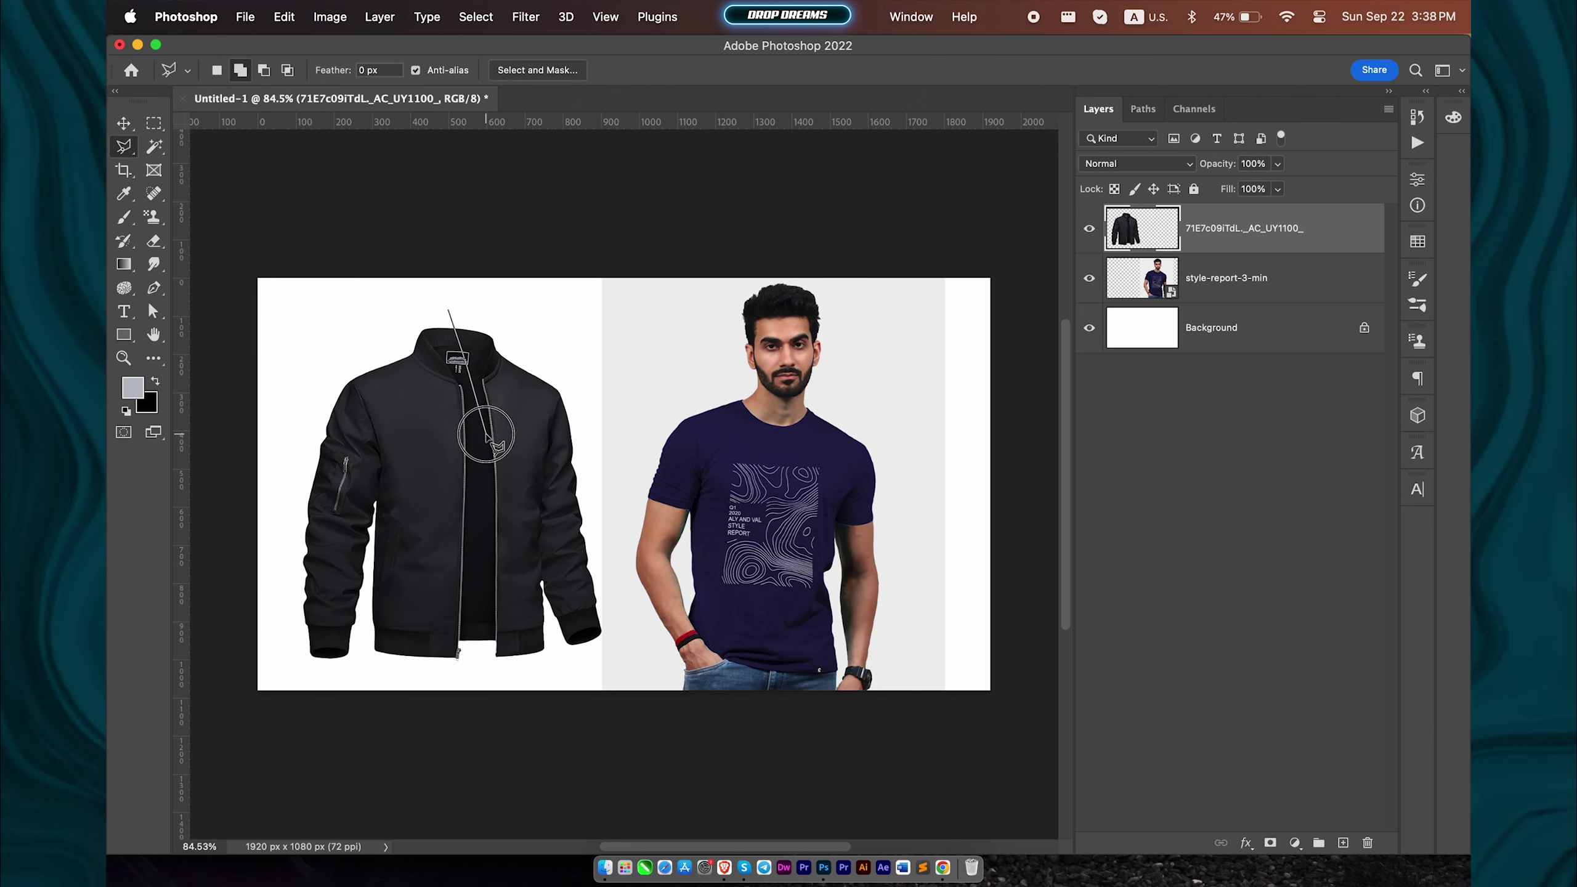
left_click(484, 626)
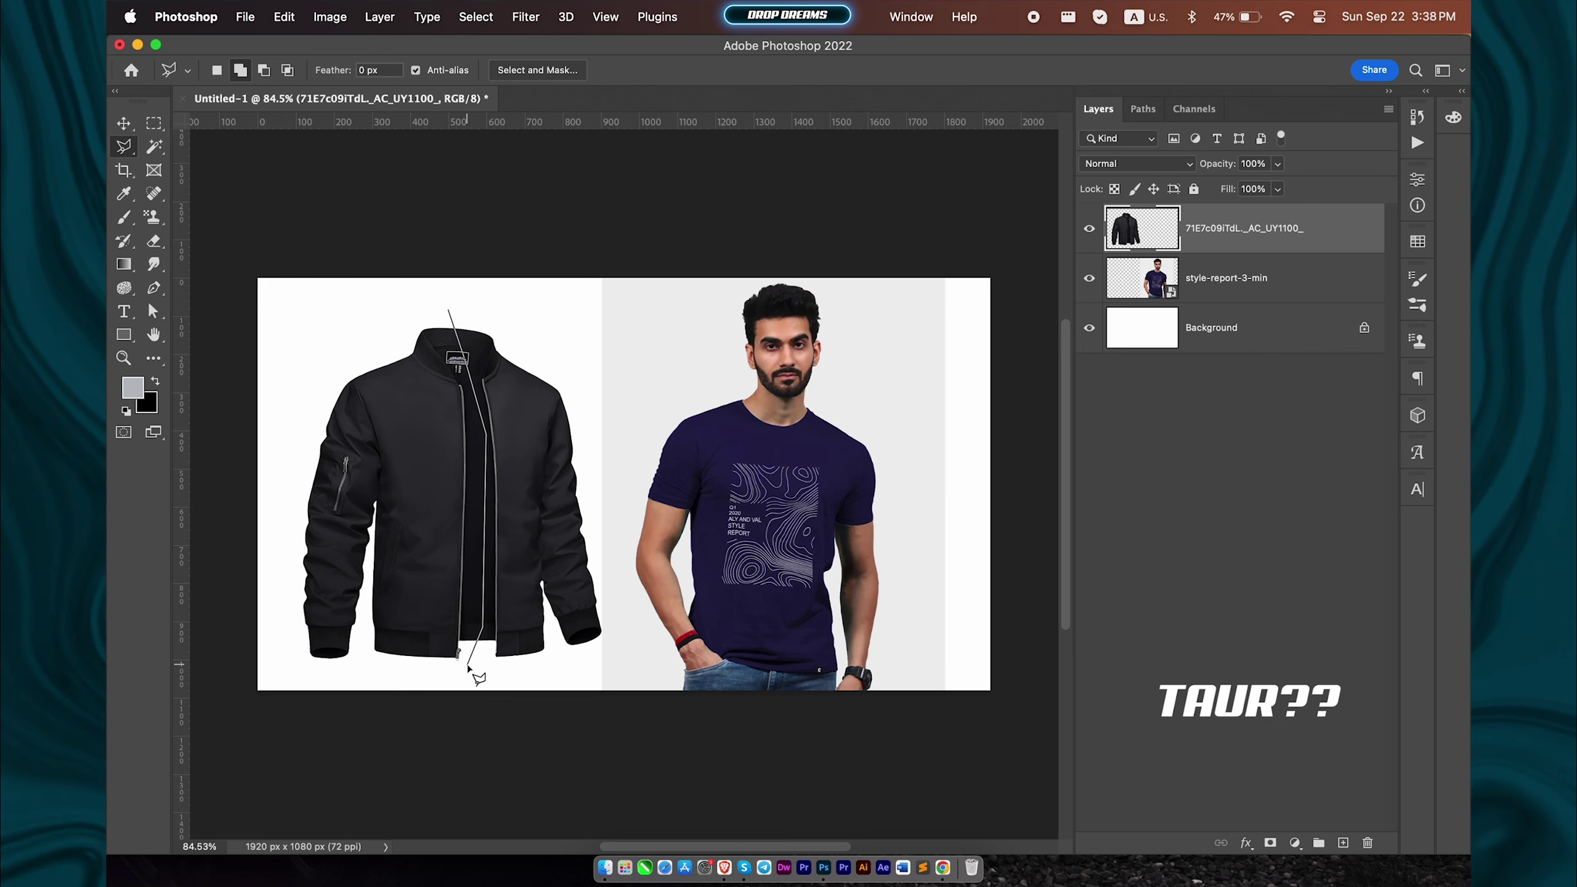
left_click(468, 666)
left_click(341, 682)
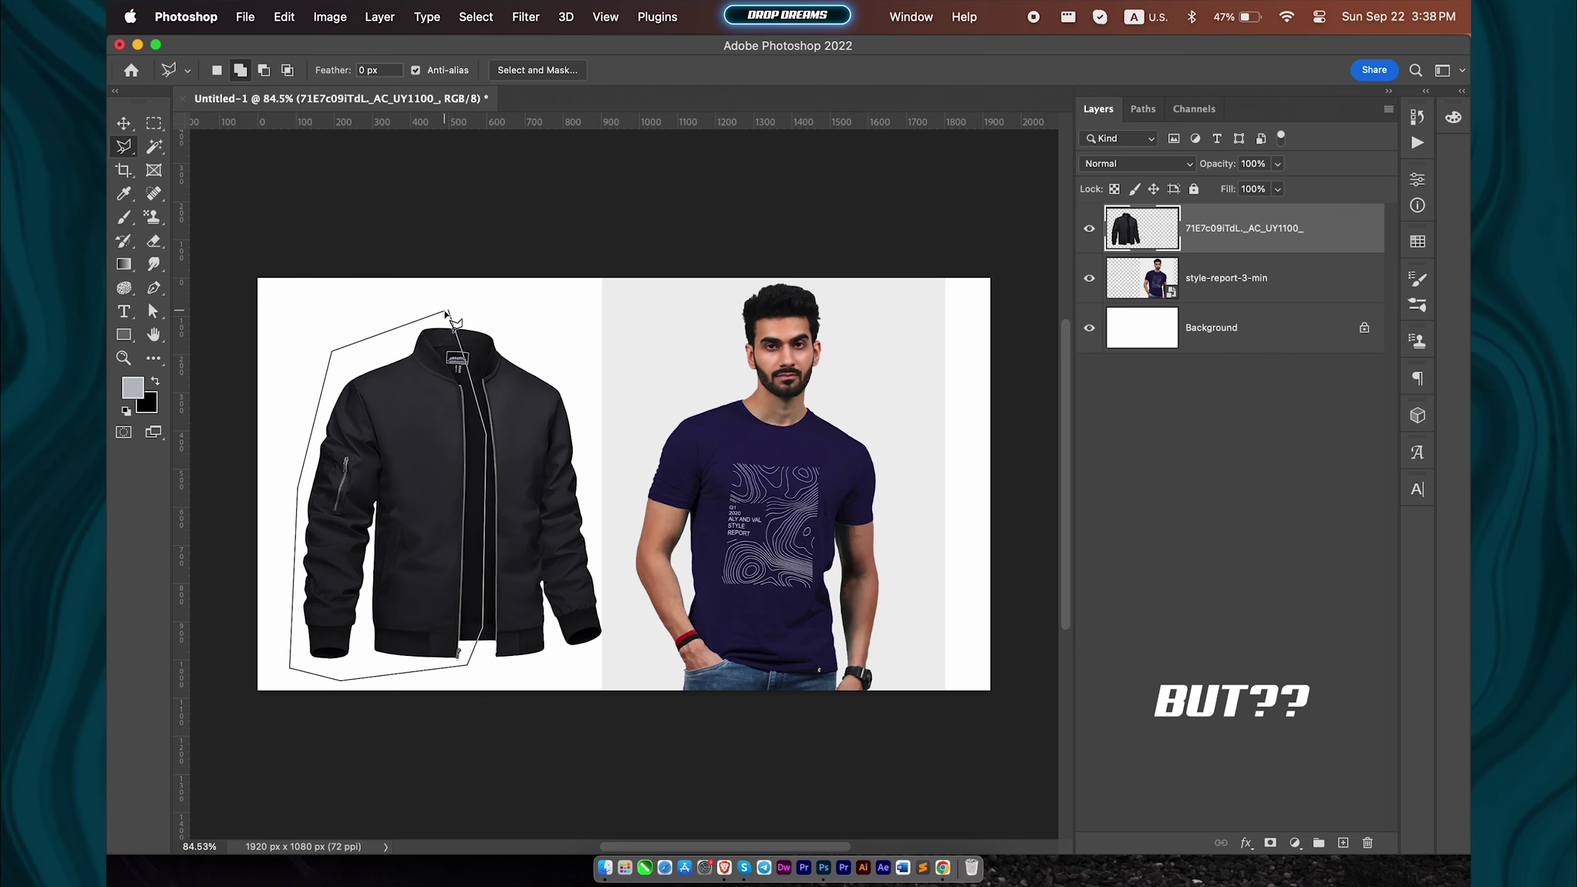
left_click(448, 312)
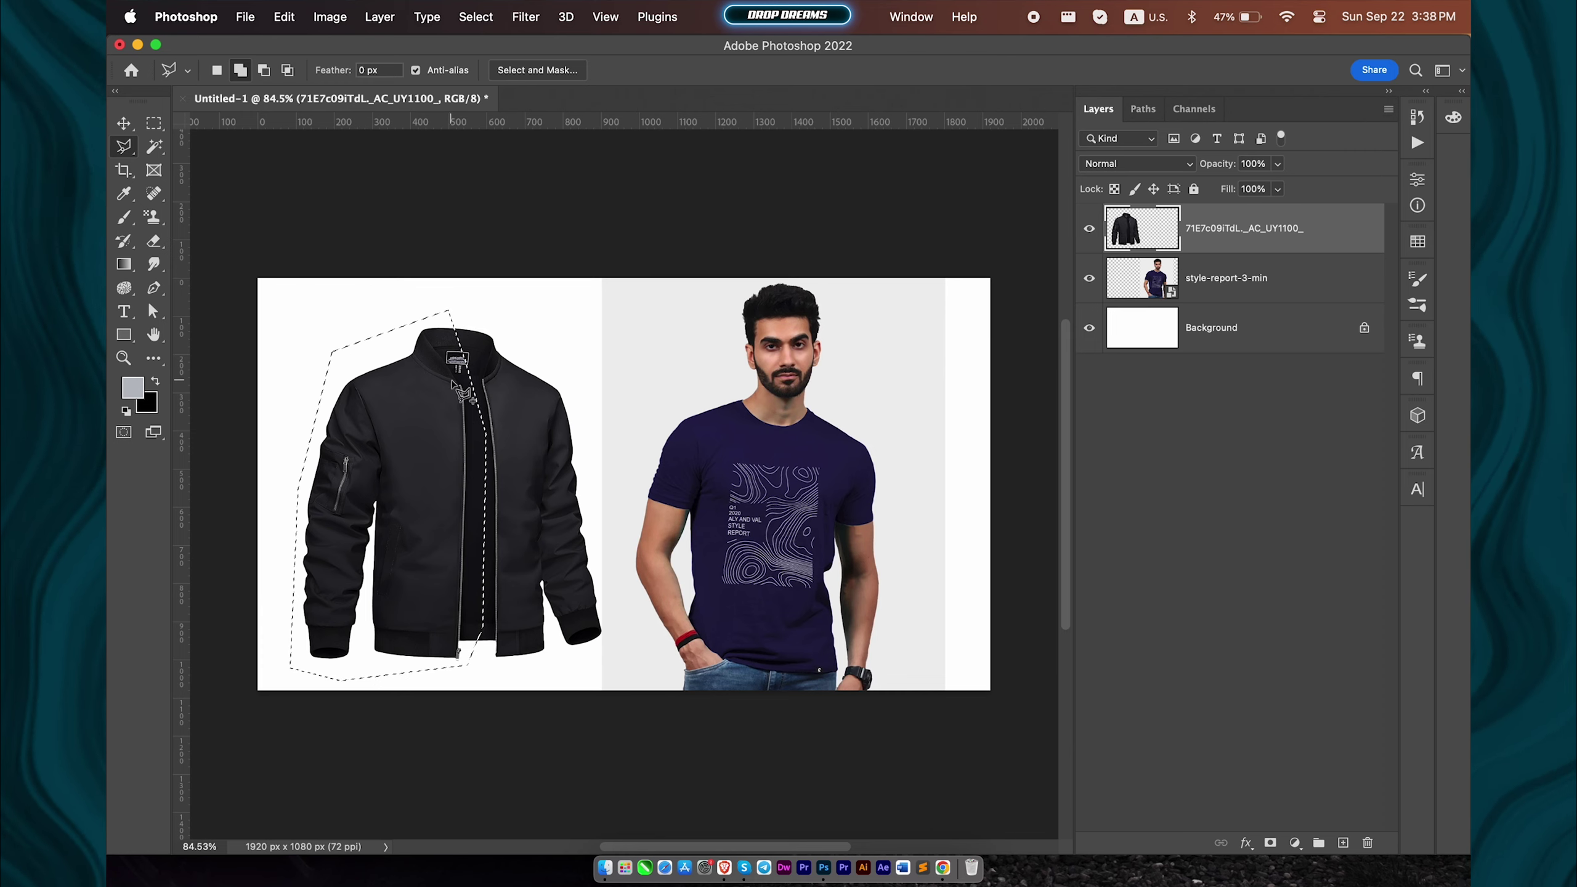
key("ctrl+j")
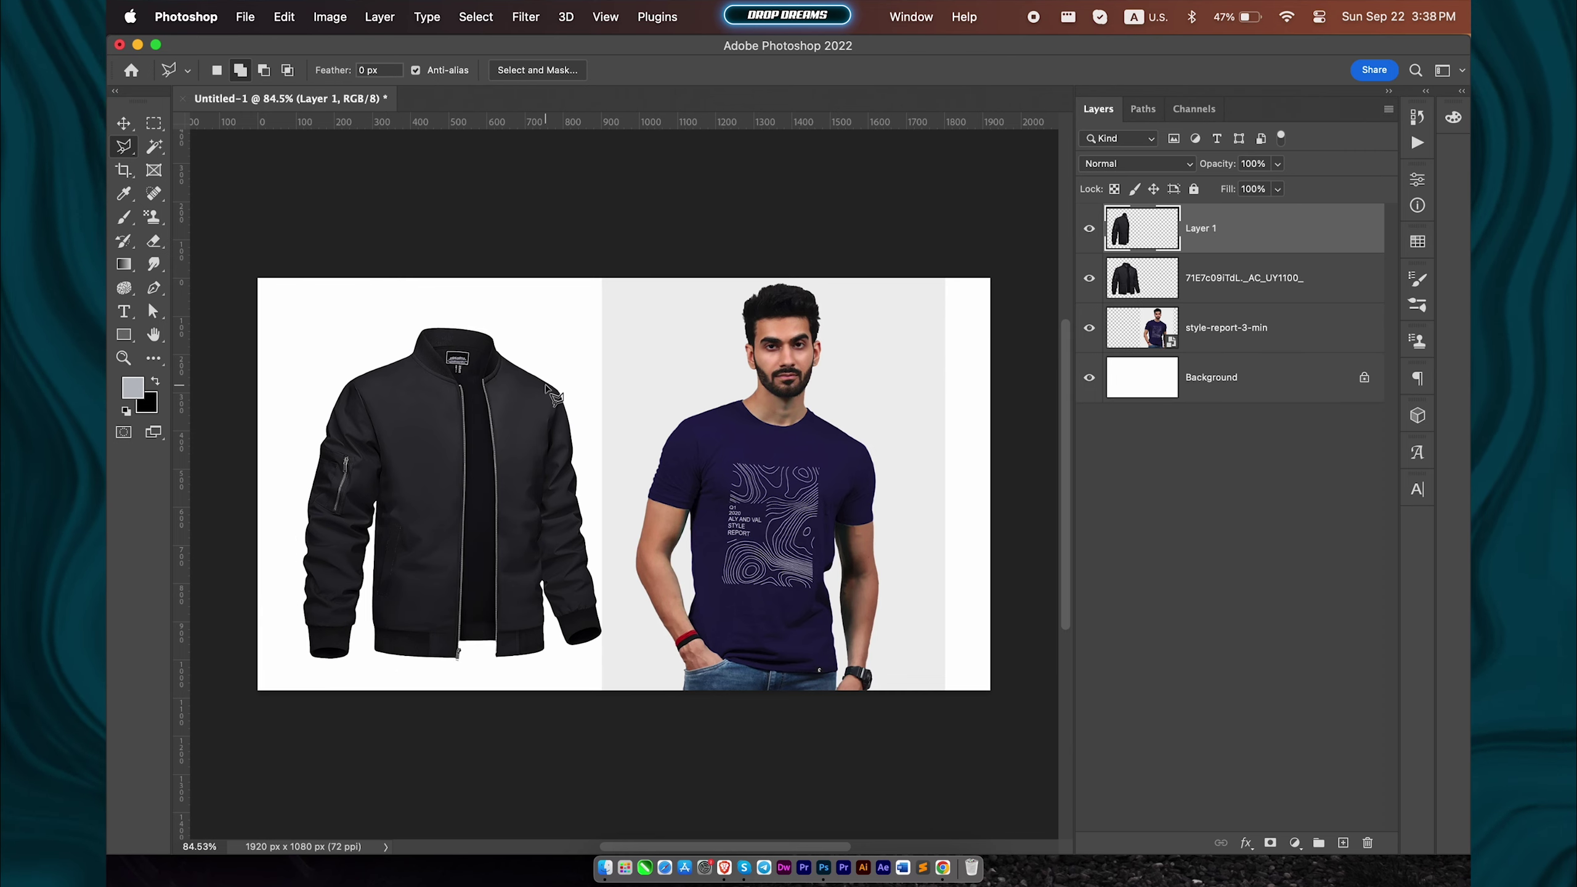
Step: Move the copied jacket half onto the man's torso, scale it to about 82% and set opacity to 73%
key("ctrl+t")
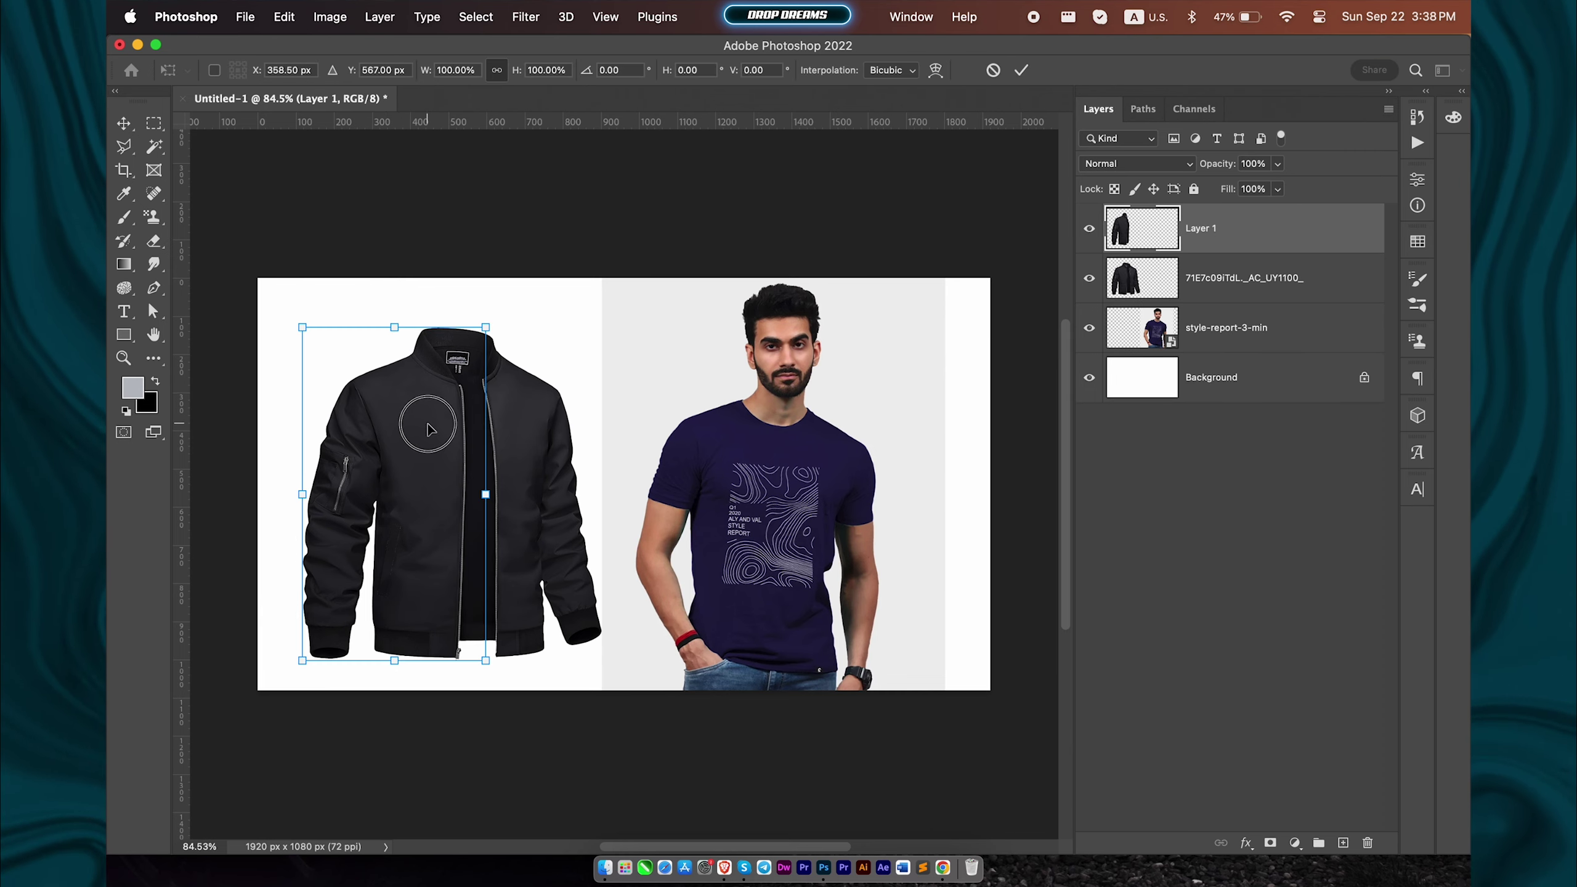
left_click_drag(435, 429, 736, 442)
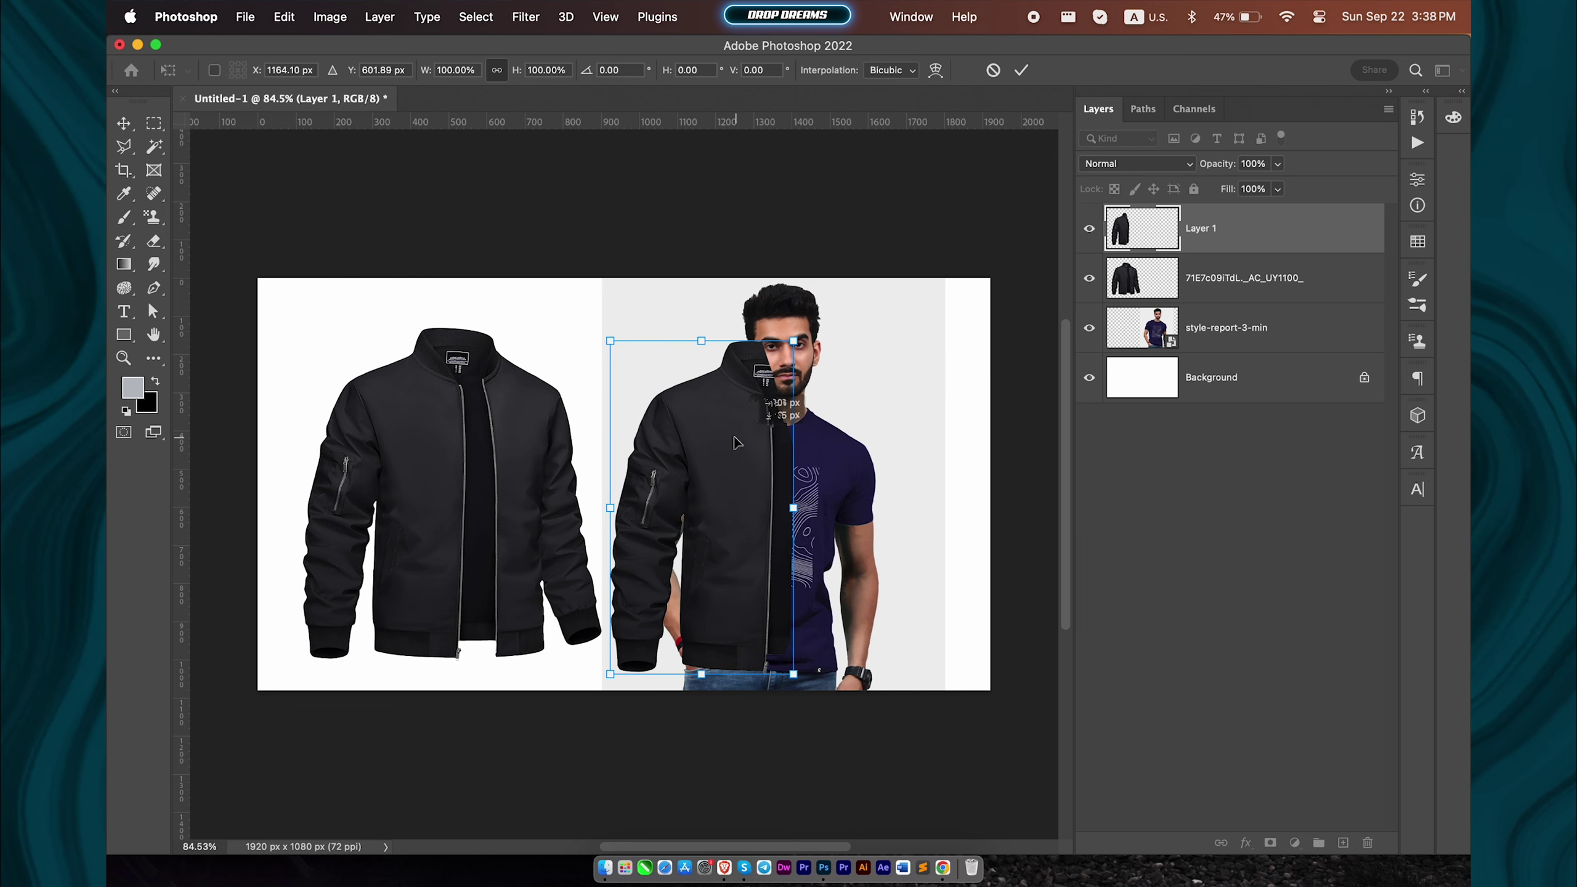
left_click_drag(795, 343, 767, 399)
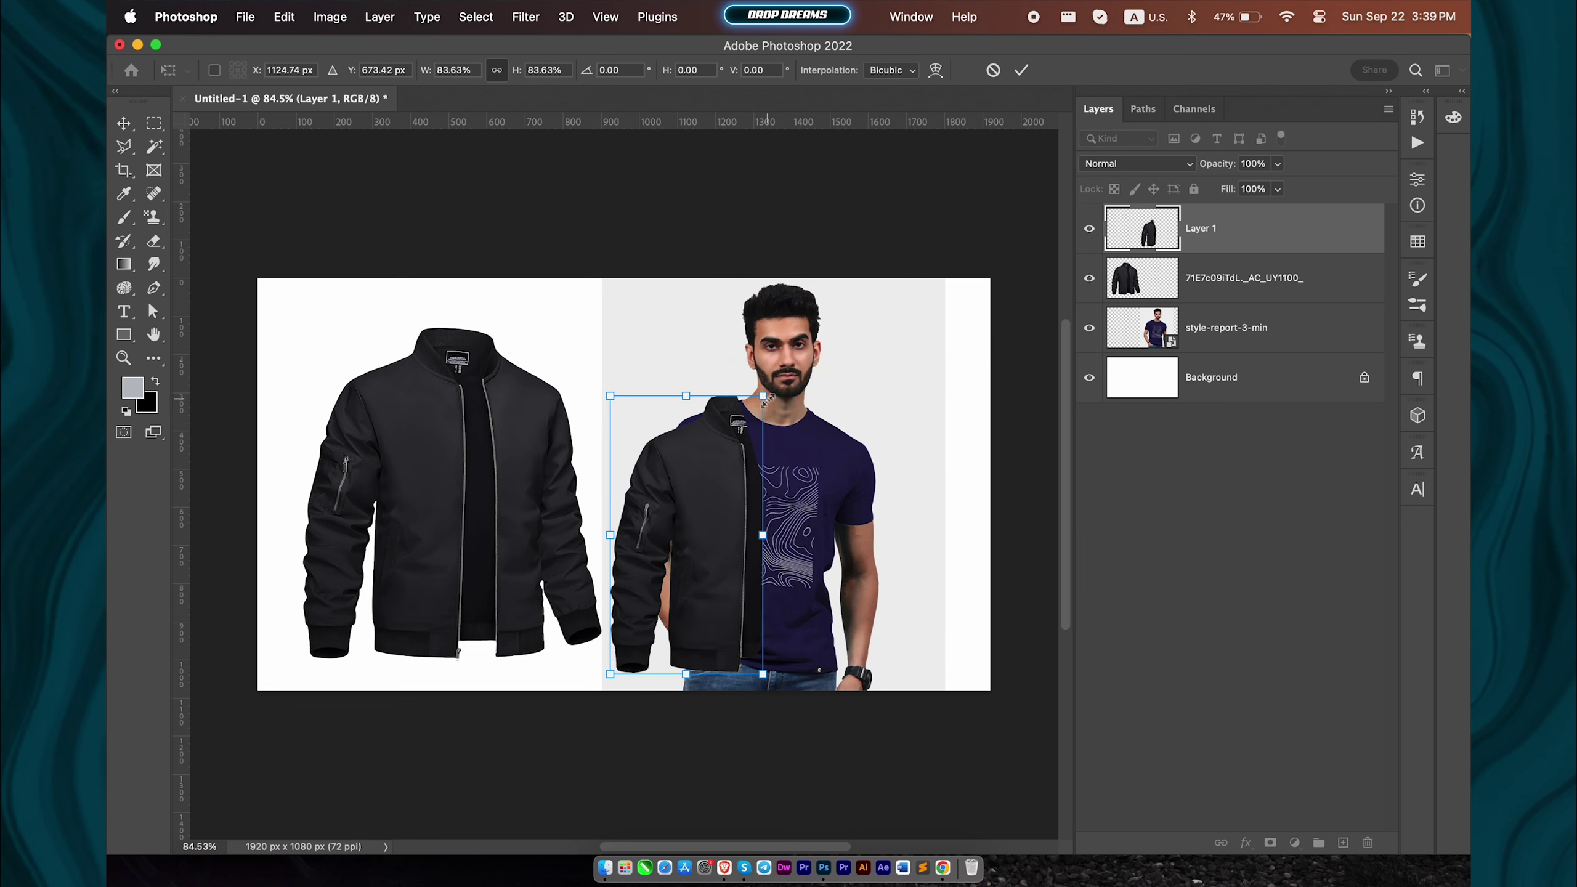
left_click_drag(718, 488, 746, 458)
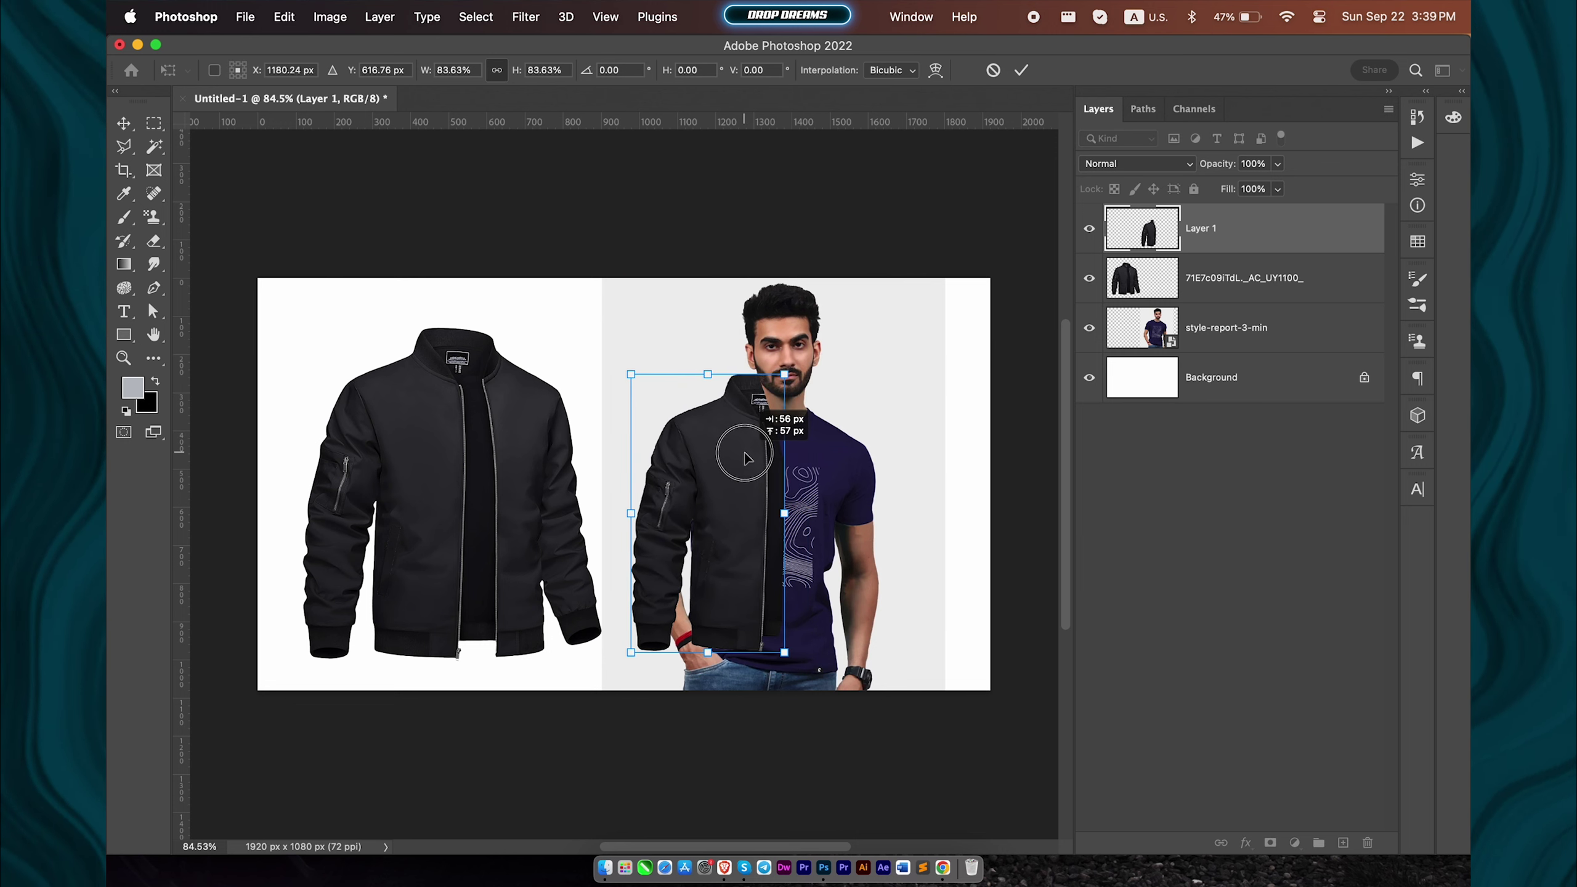
left_click_drag(1217, 163, 1193, 172)
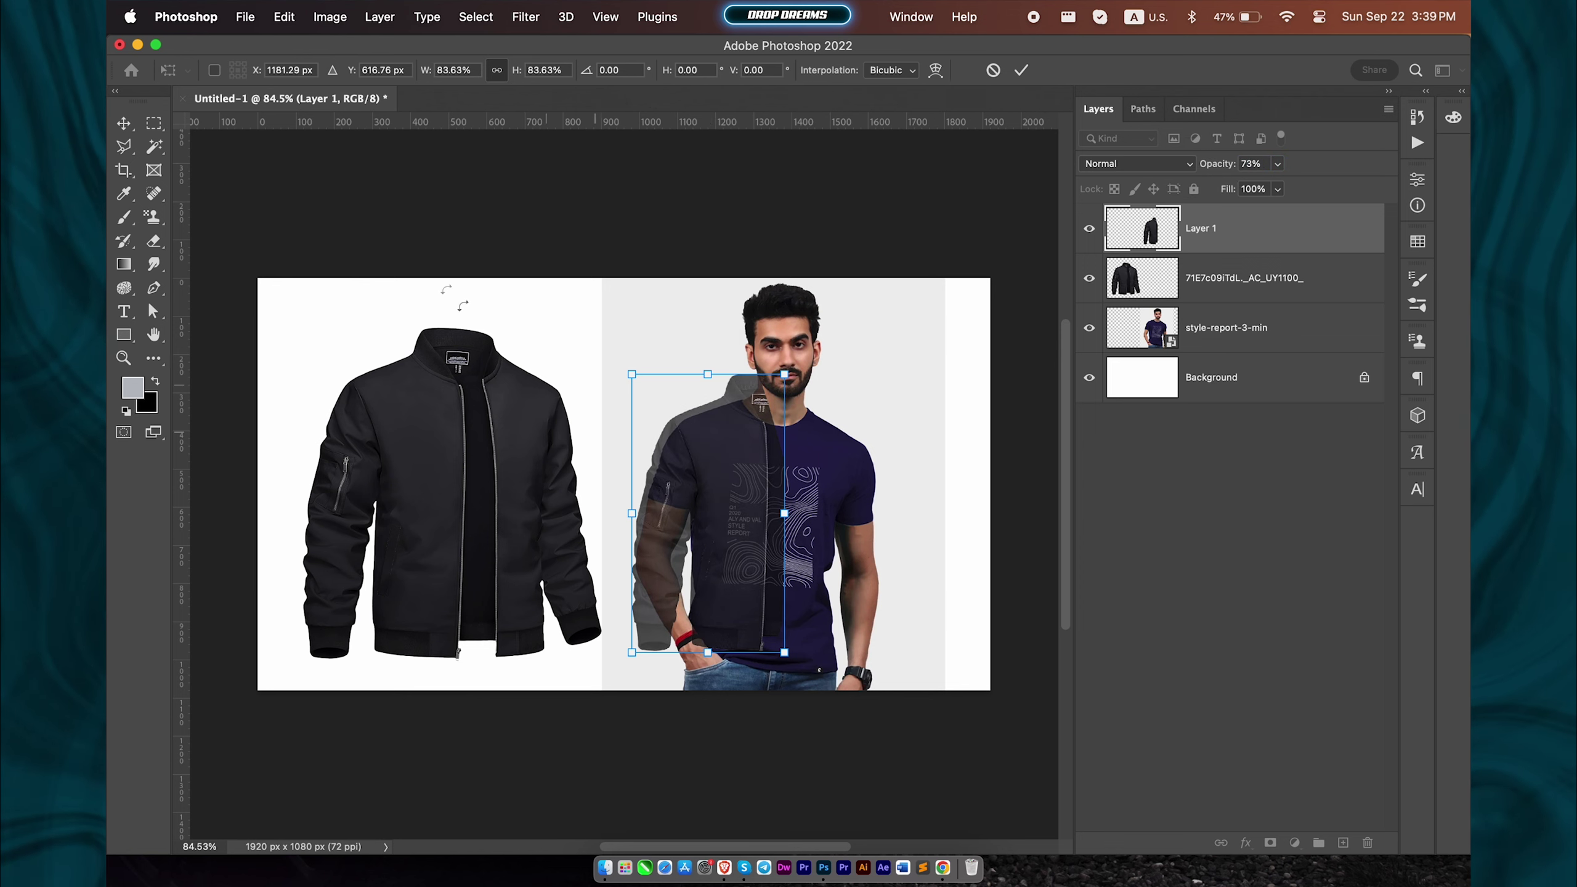
key("super+equal")
left_click_drag(522, 336, 525, 339)
left_click_drag(648, 452, 650, 447)
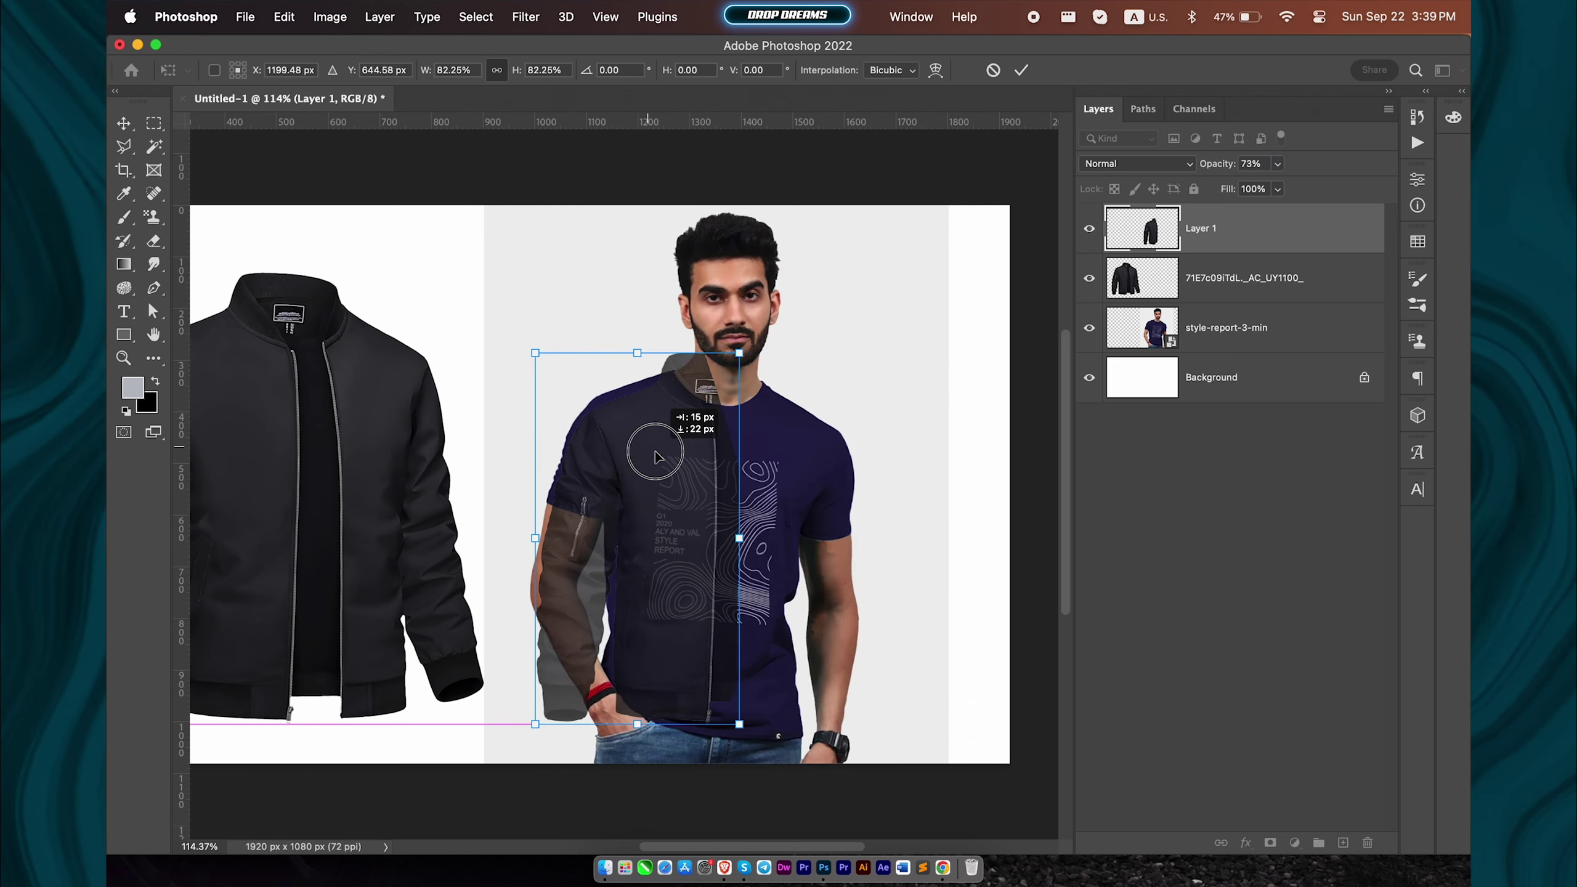
Step: Warp the jacket's collar, shoulder and sleeve to fit the man's neck, shoulder and arm
right_click(651, 447)
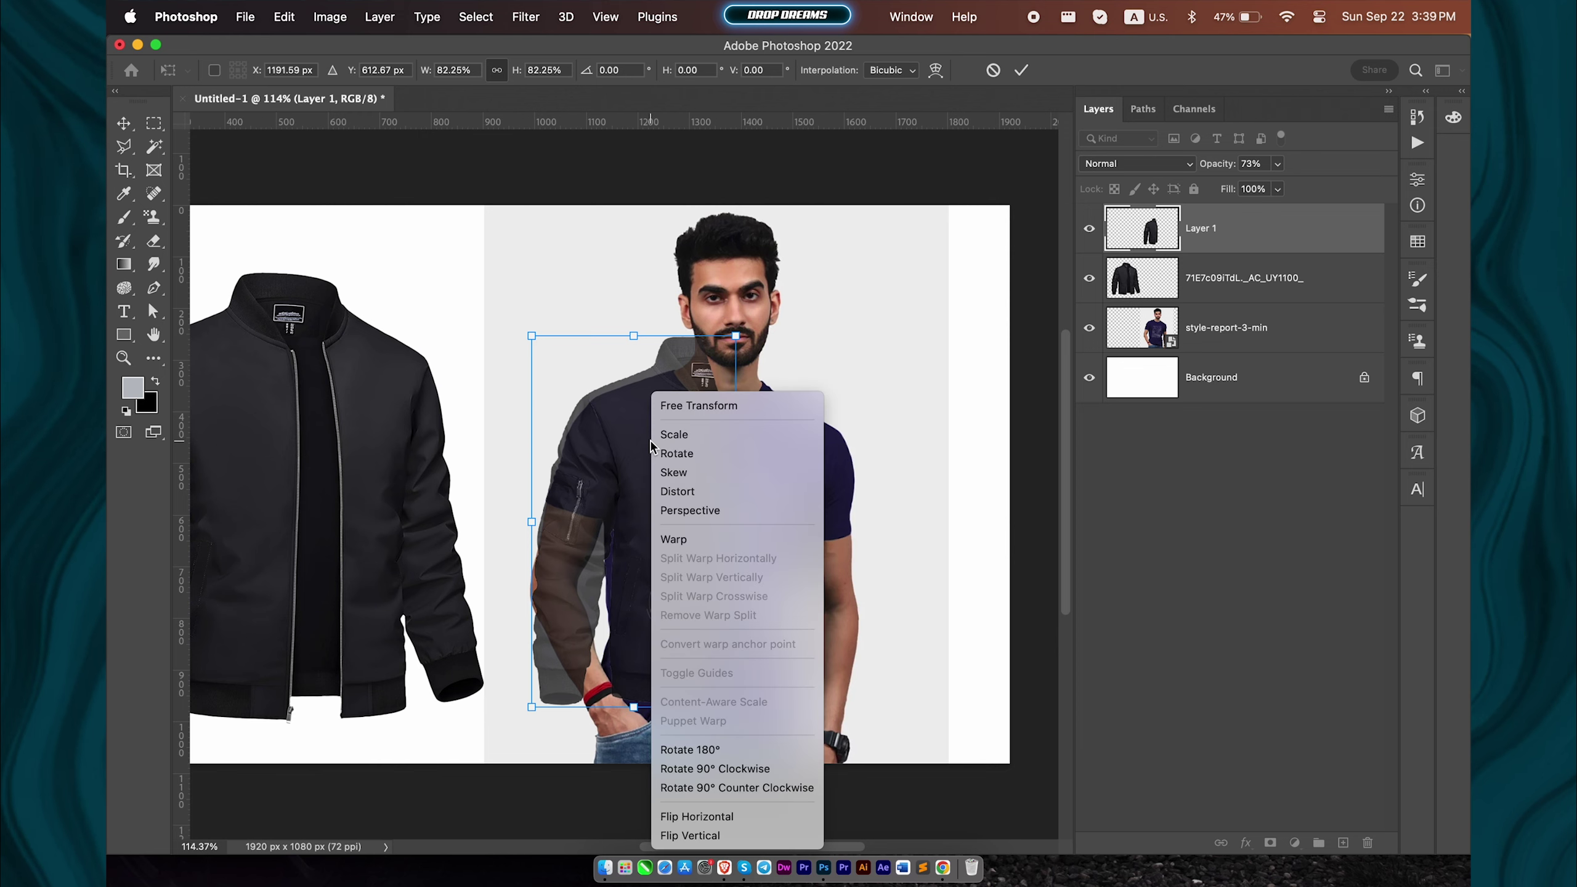
left_click(676, 539)
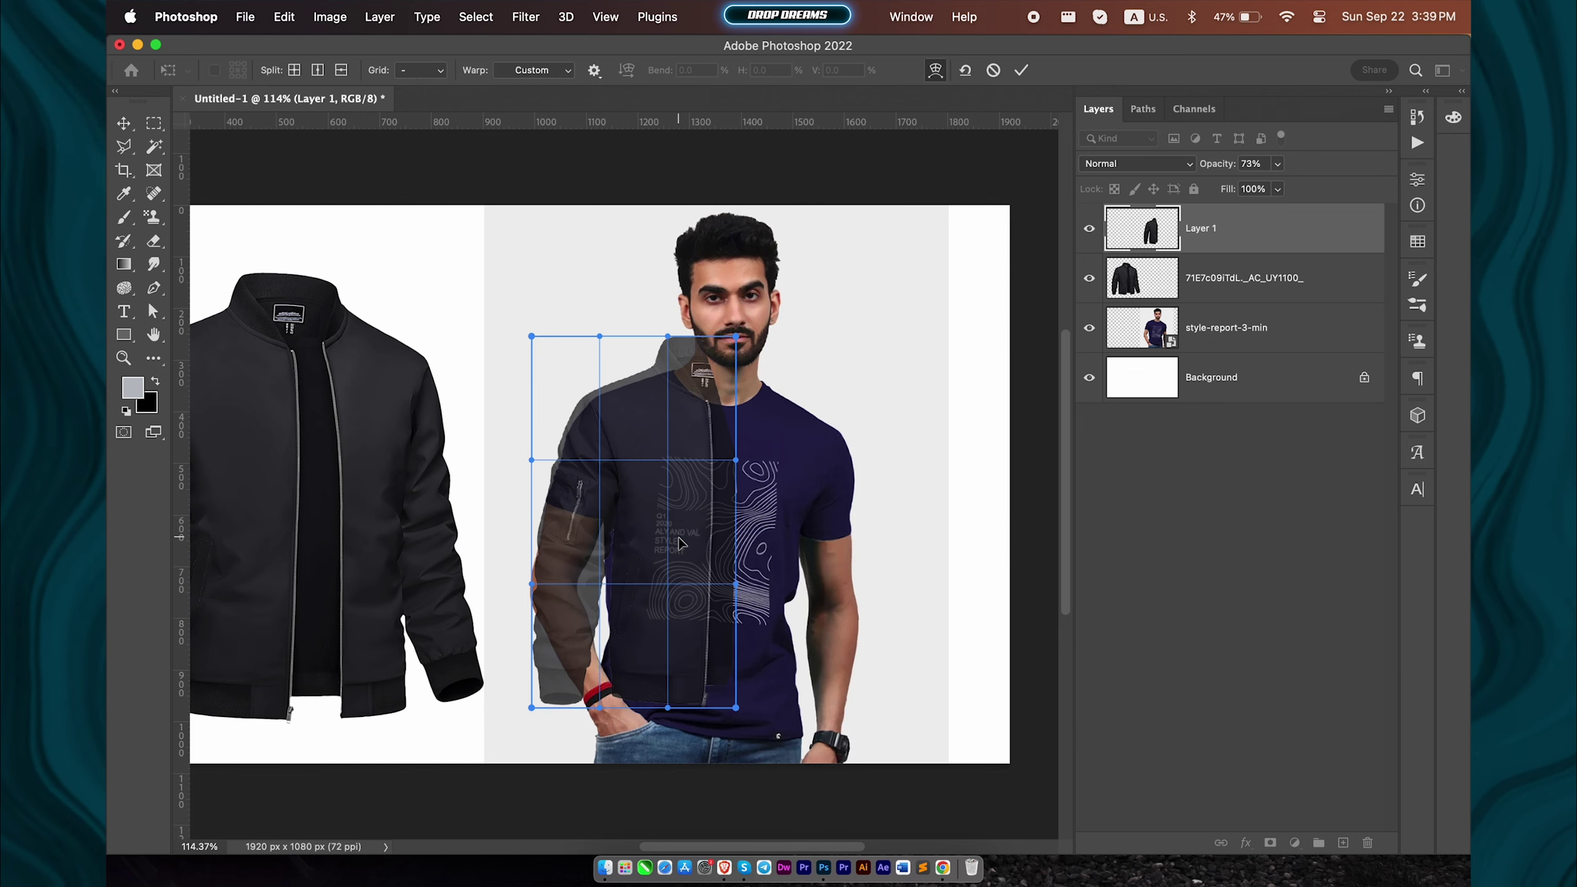
left_click_drag(663, 363, 678, 354)
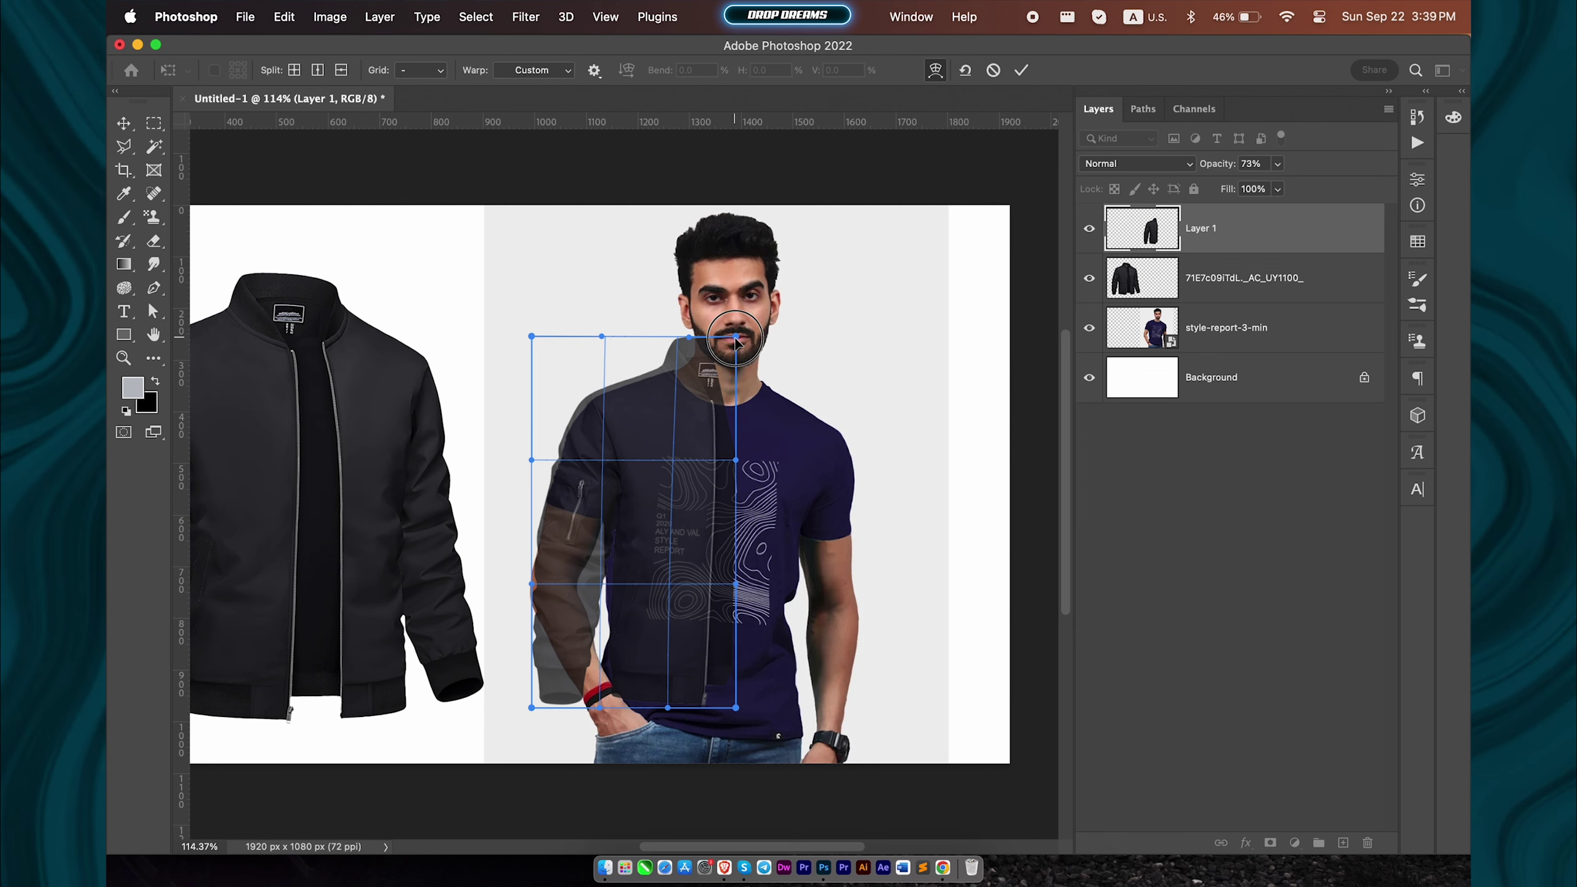
left_click_drag(735, 339, 739, 368)
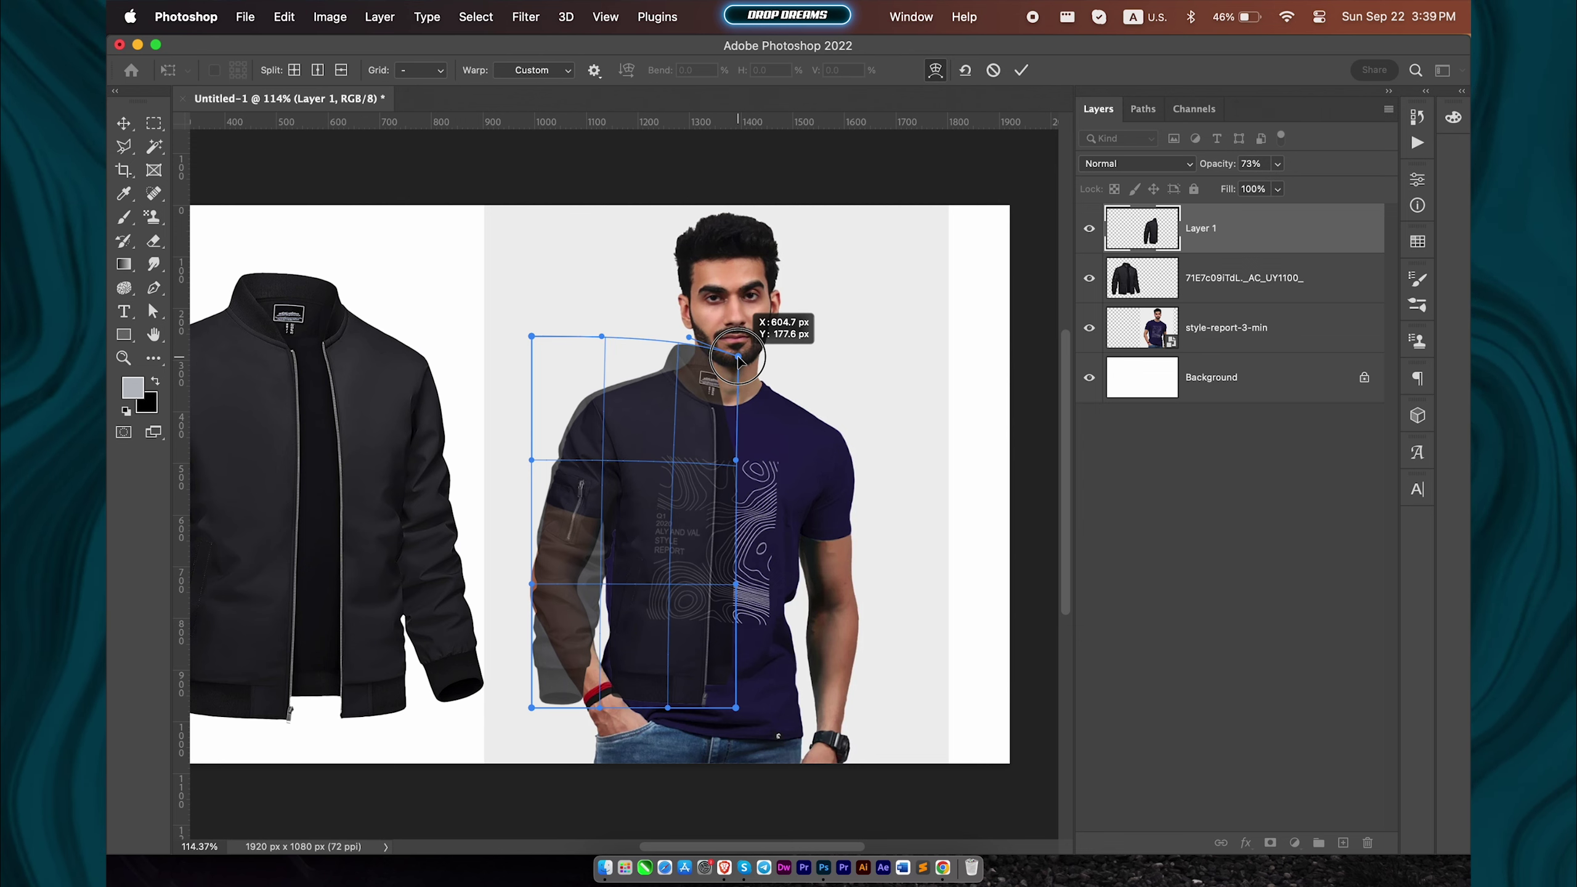
left_click_drag(590, 422, 591, 422)
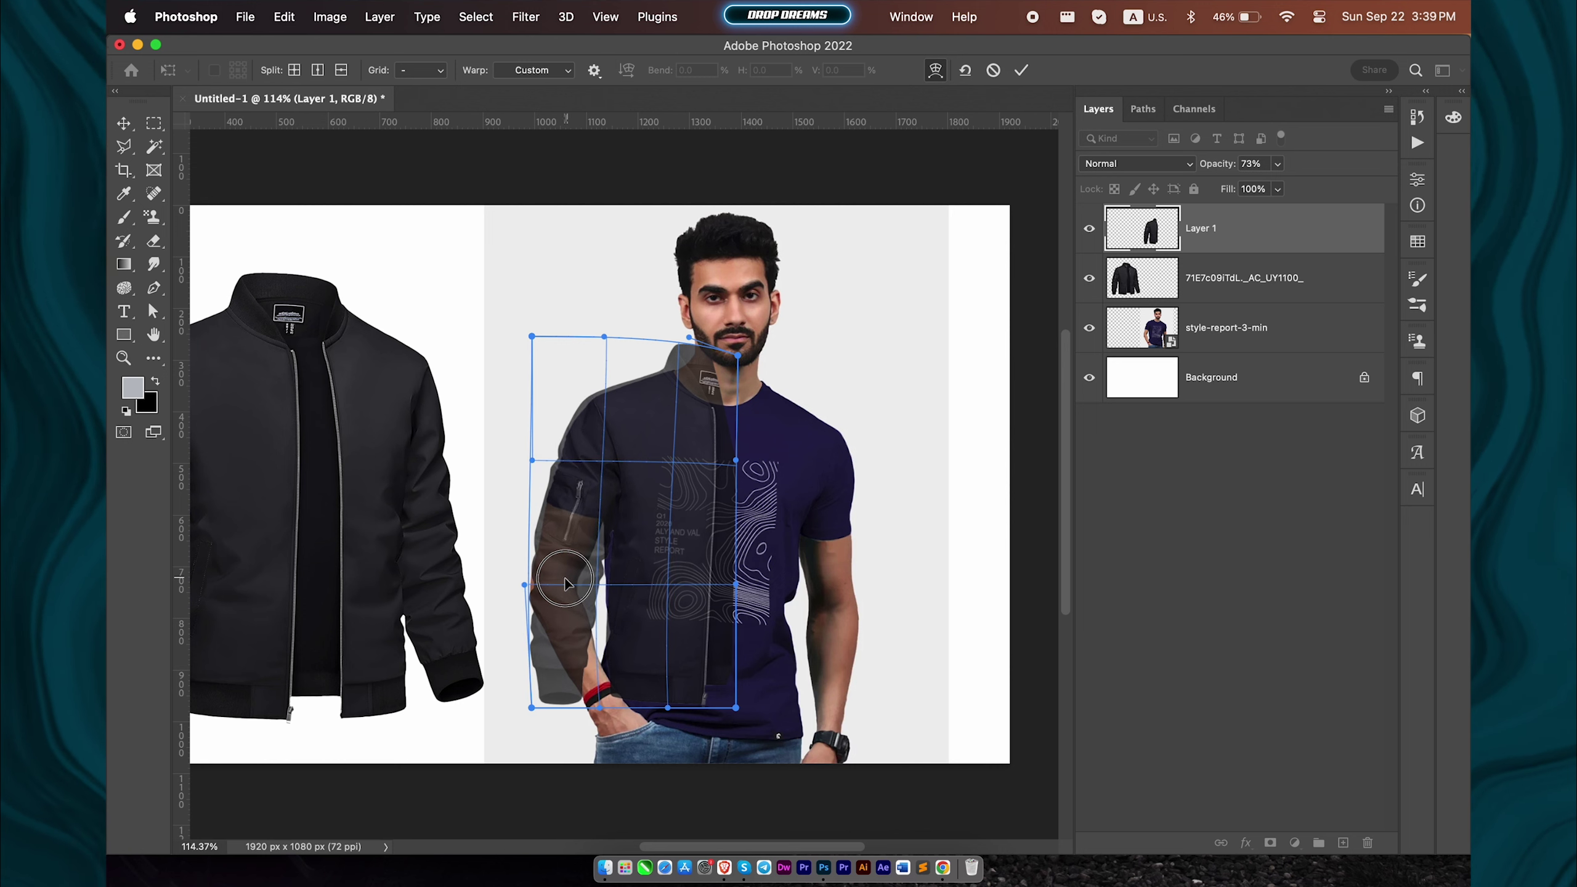
left_click_drag(573, 584, 533, 592)
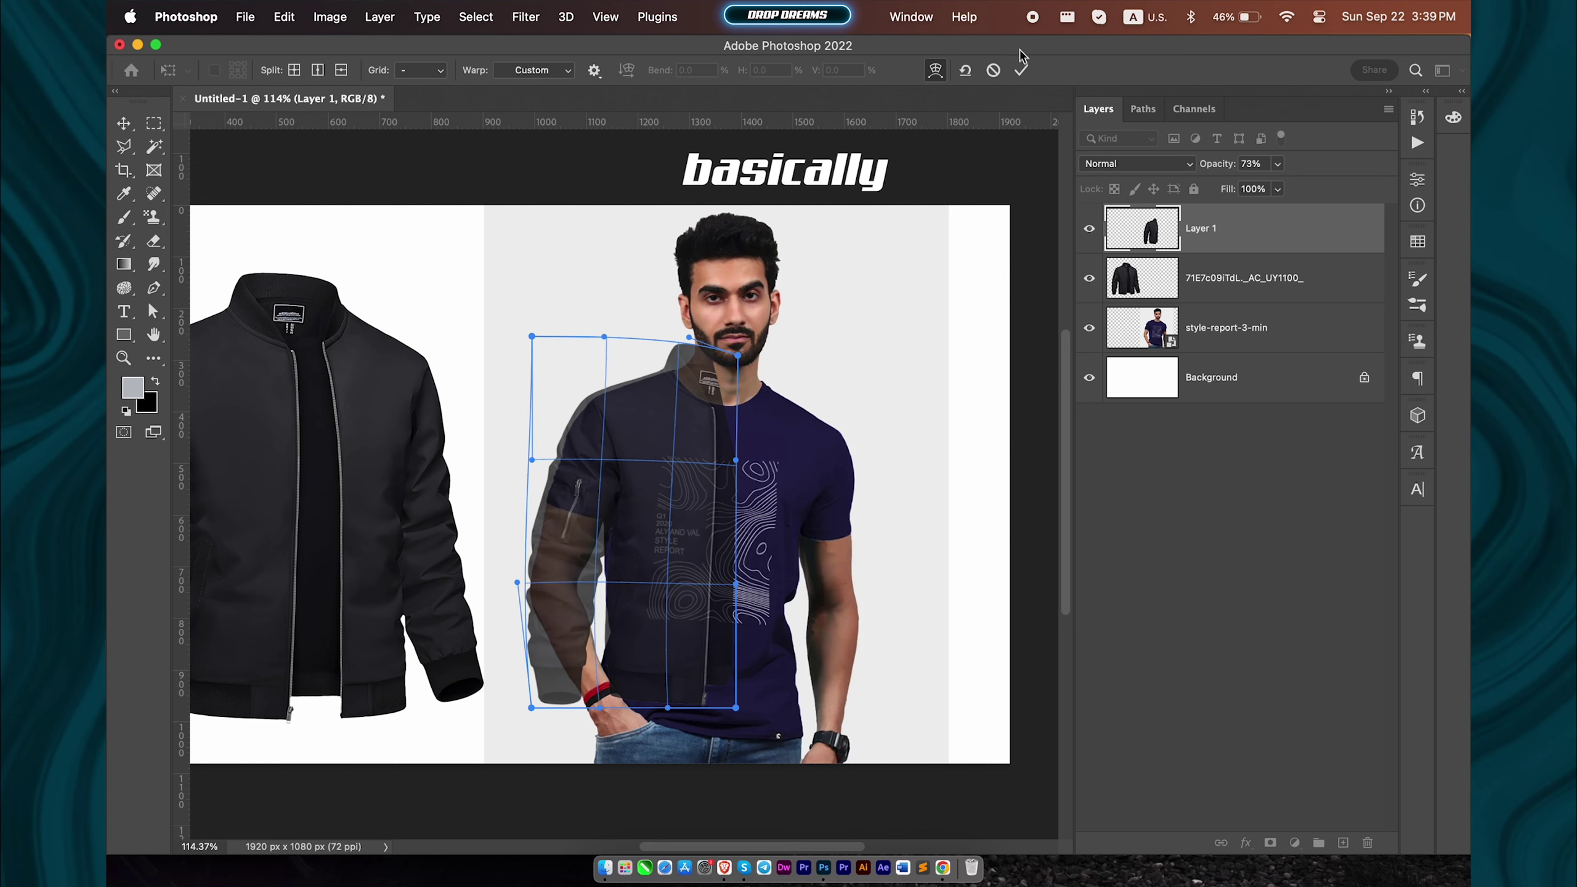
left_click(1023, 70)
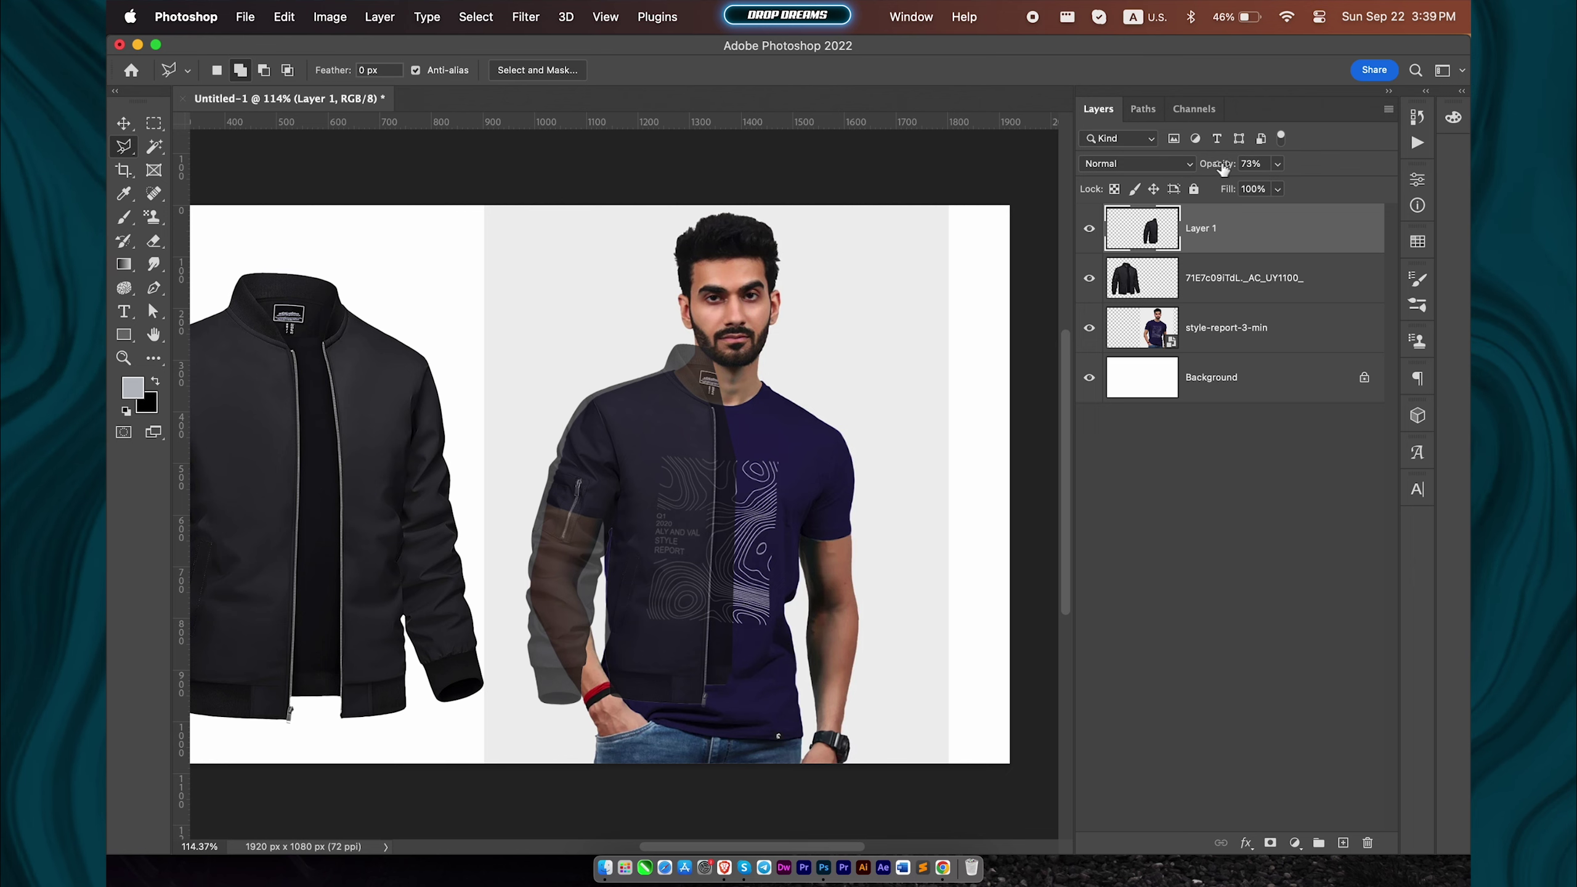
Step: Raise the jacket opacity to 99% and warp its hem down near the zipper
left_click_drag(1221, 168, 1245, 166)
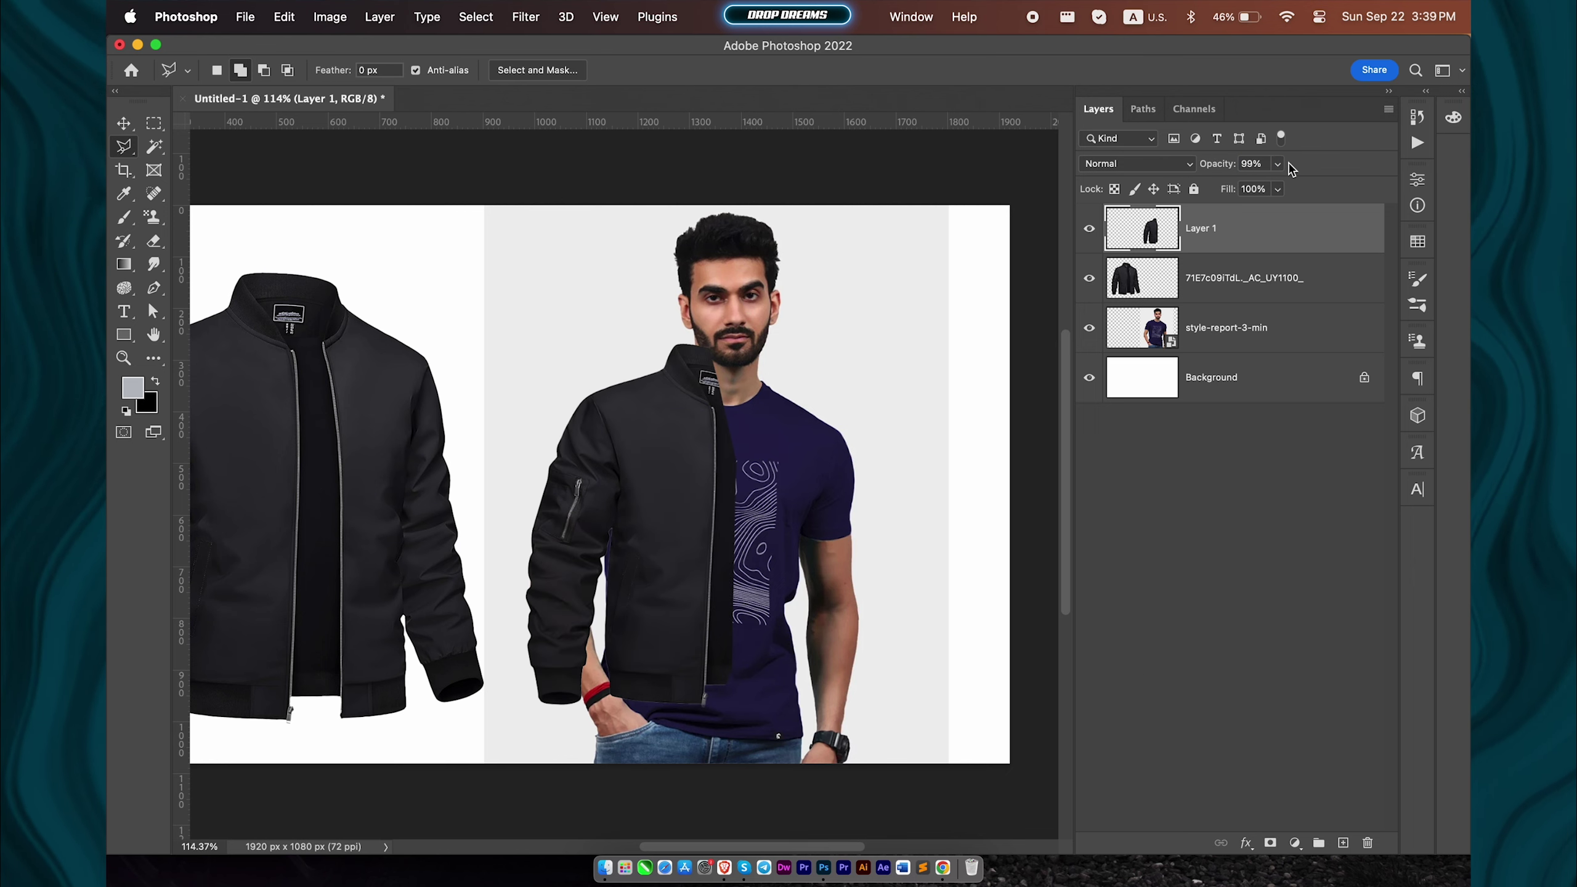
key("cmd+t")
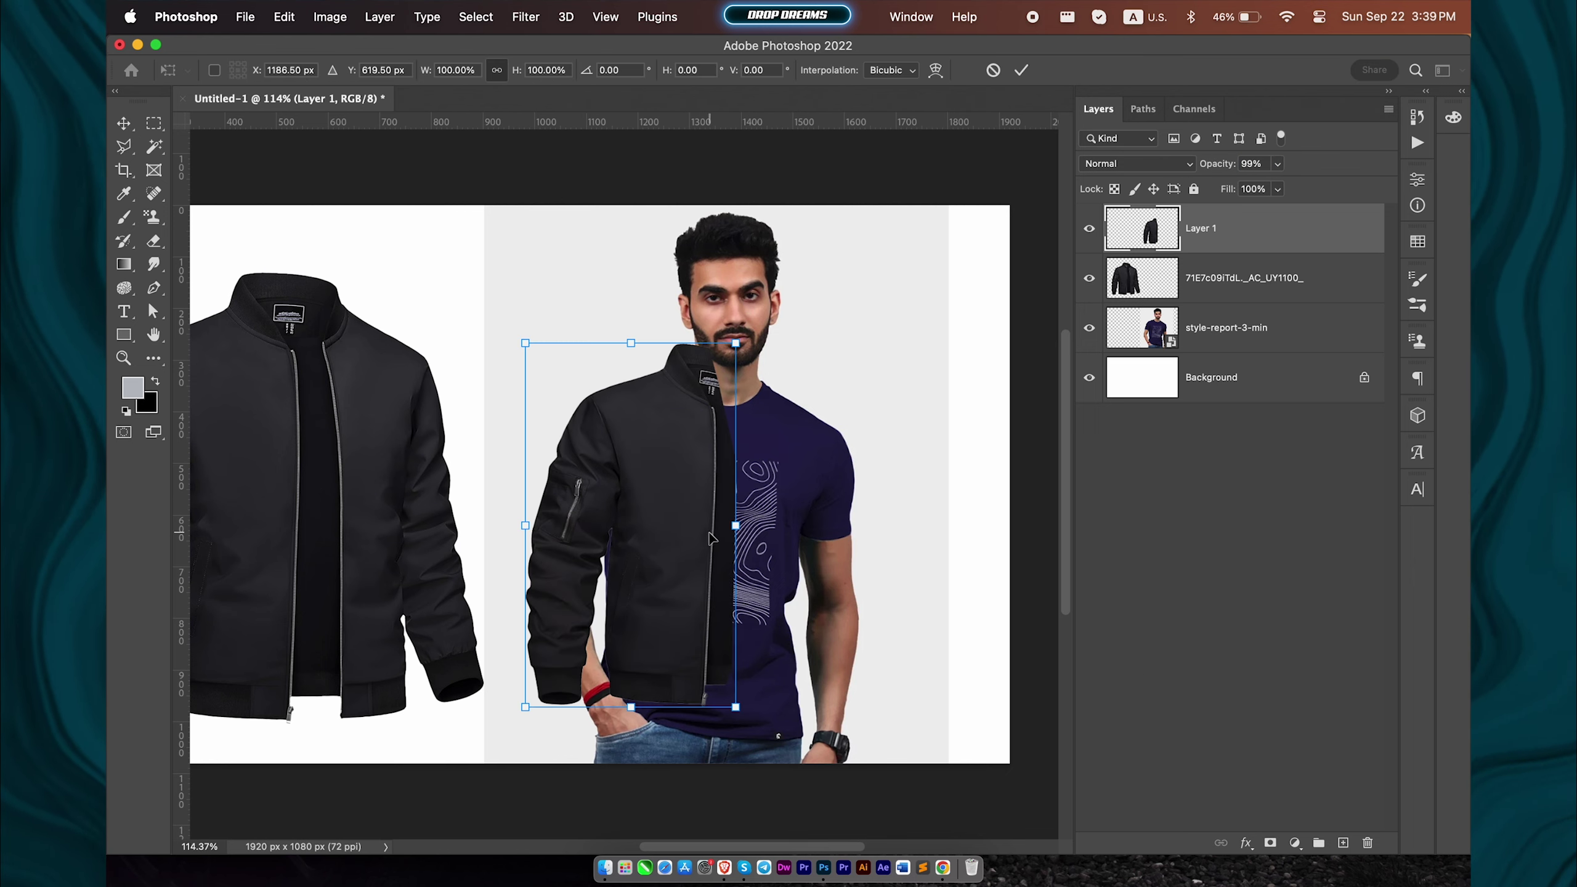
right_click(708, 535)
left_click(723, 539)
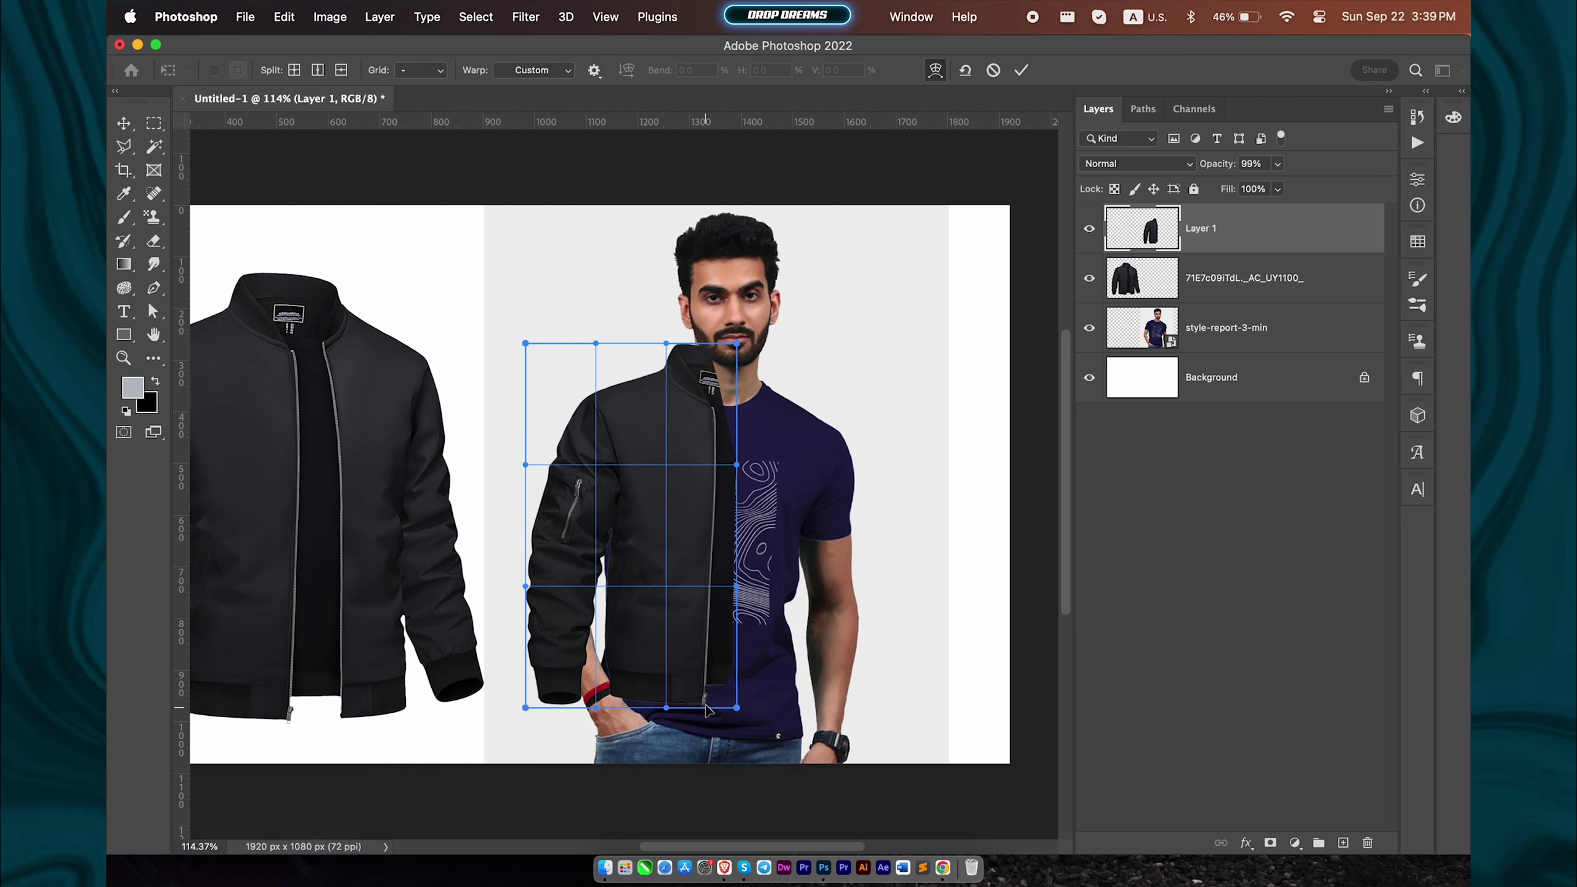
left_click_drag(706, 704, 714, 738)
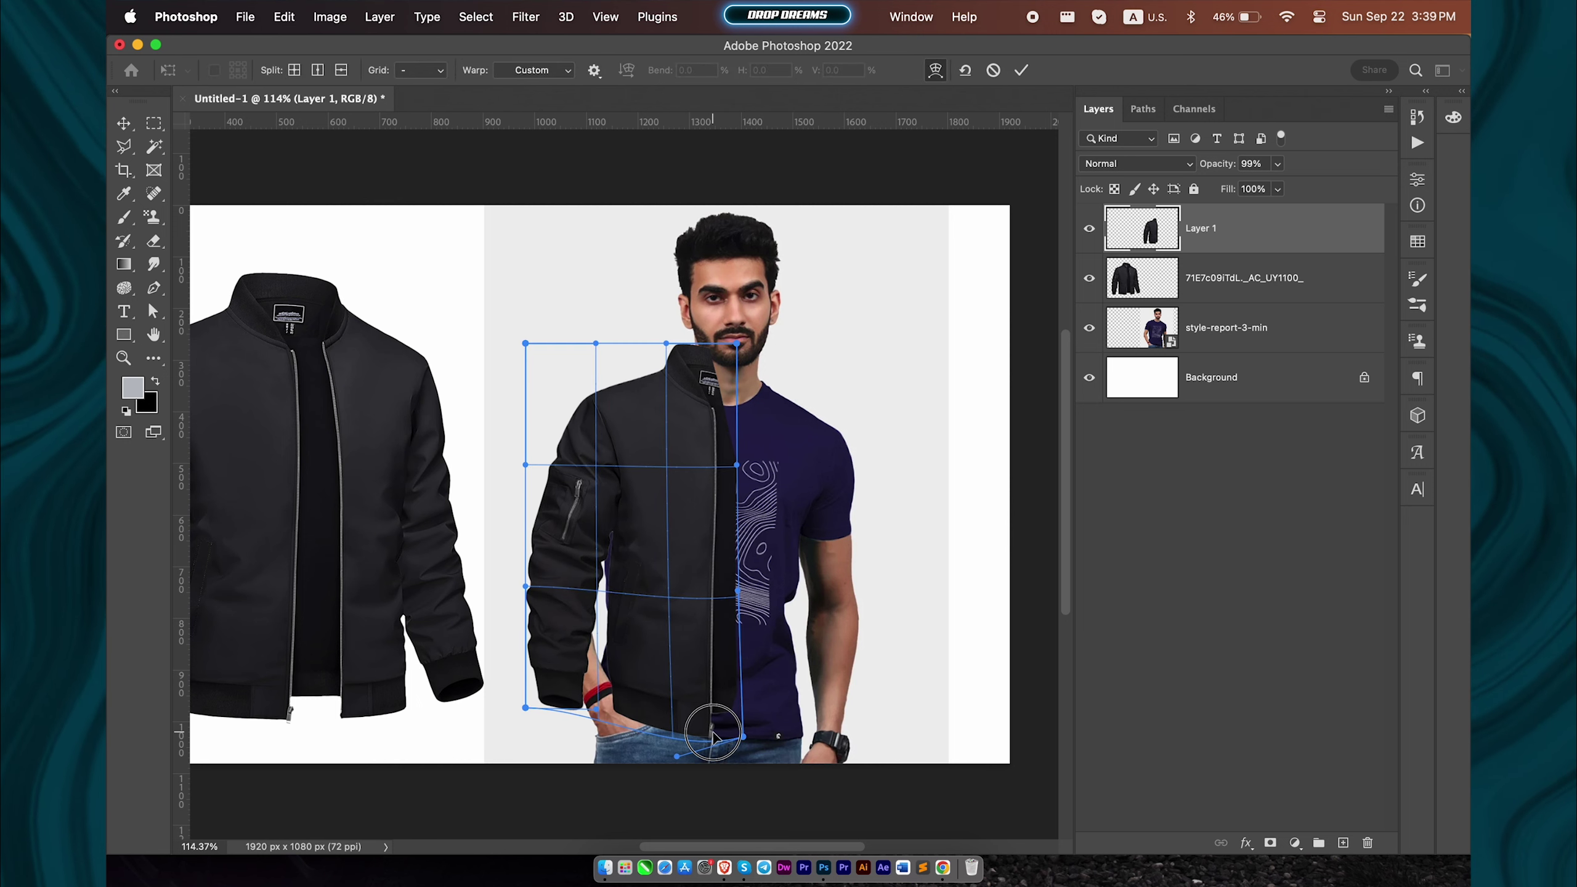
left_click_drag(743, 738, 747, 747)
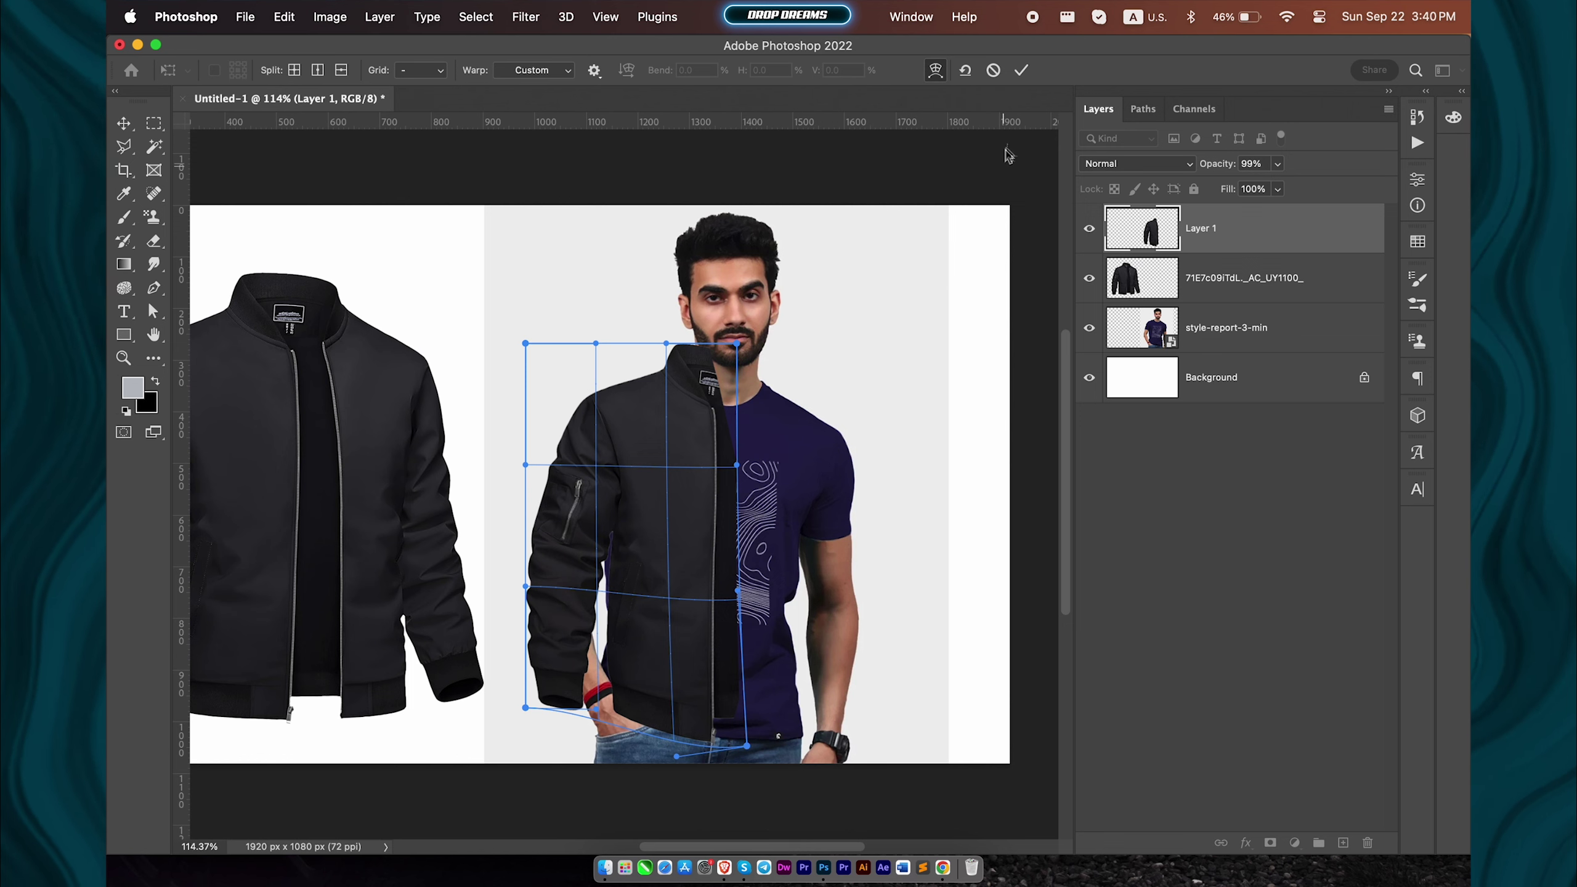
left_click(1025, 78)
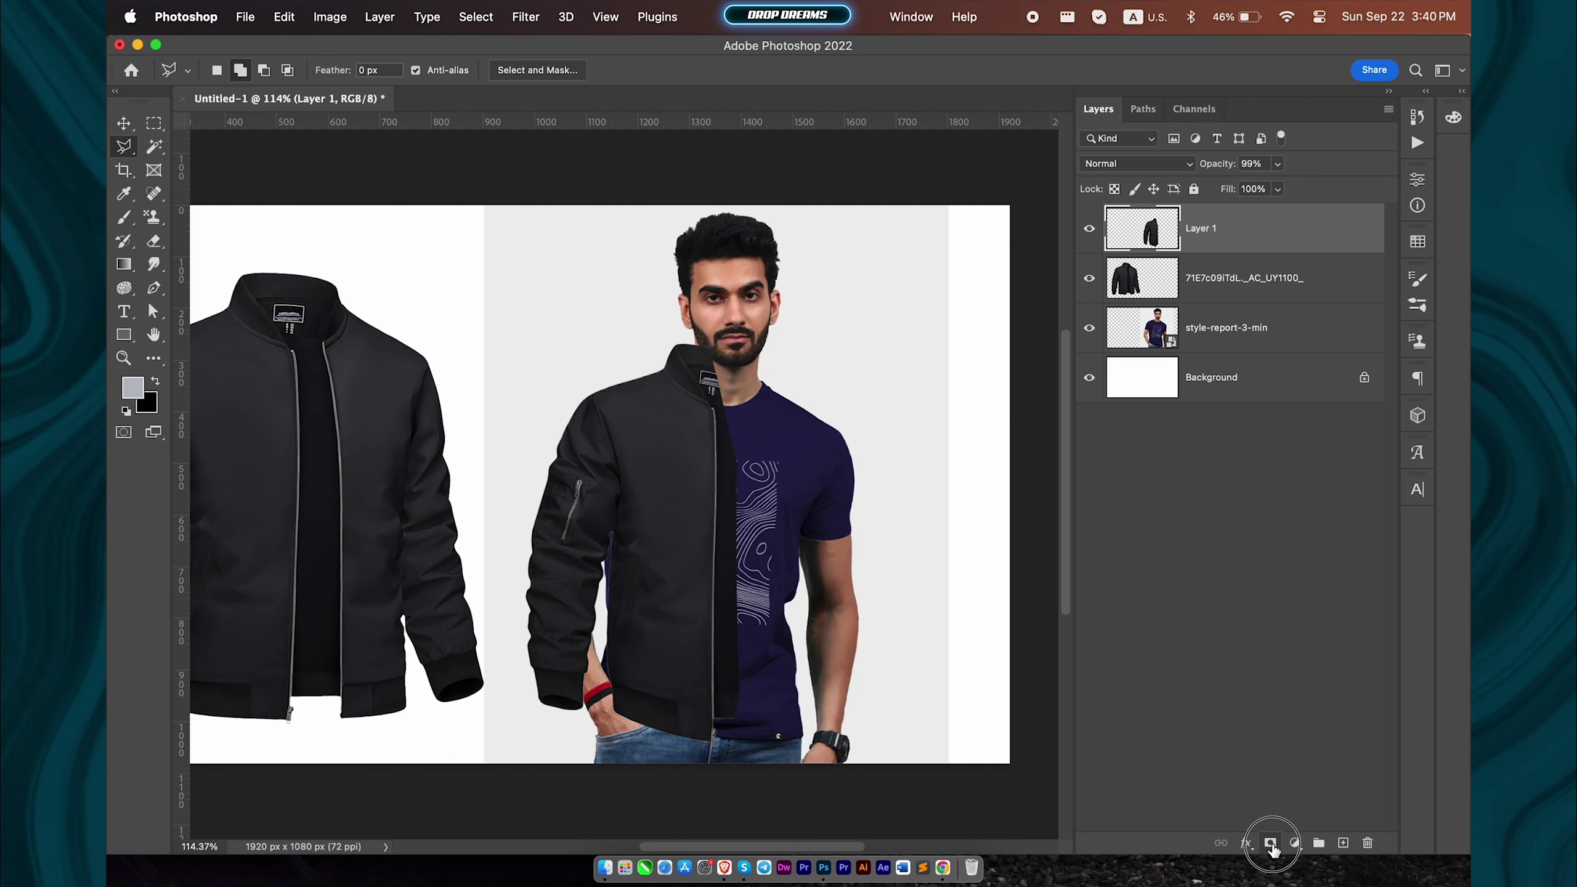
Step: Add a layer mask to Layer 1 and set up a smaller, softer black brush
left_click(1271, 843)
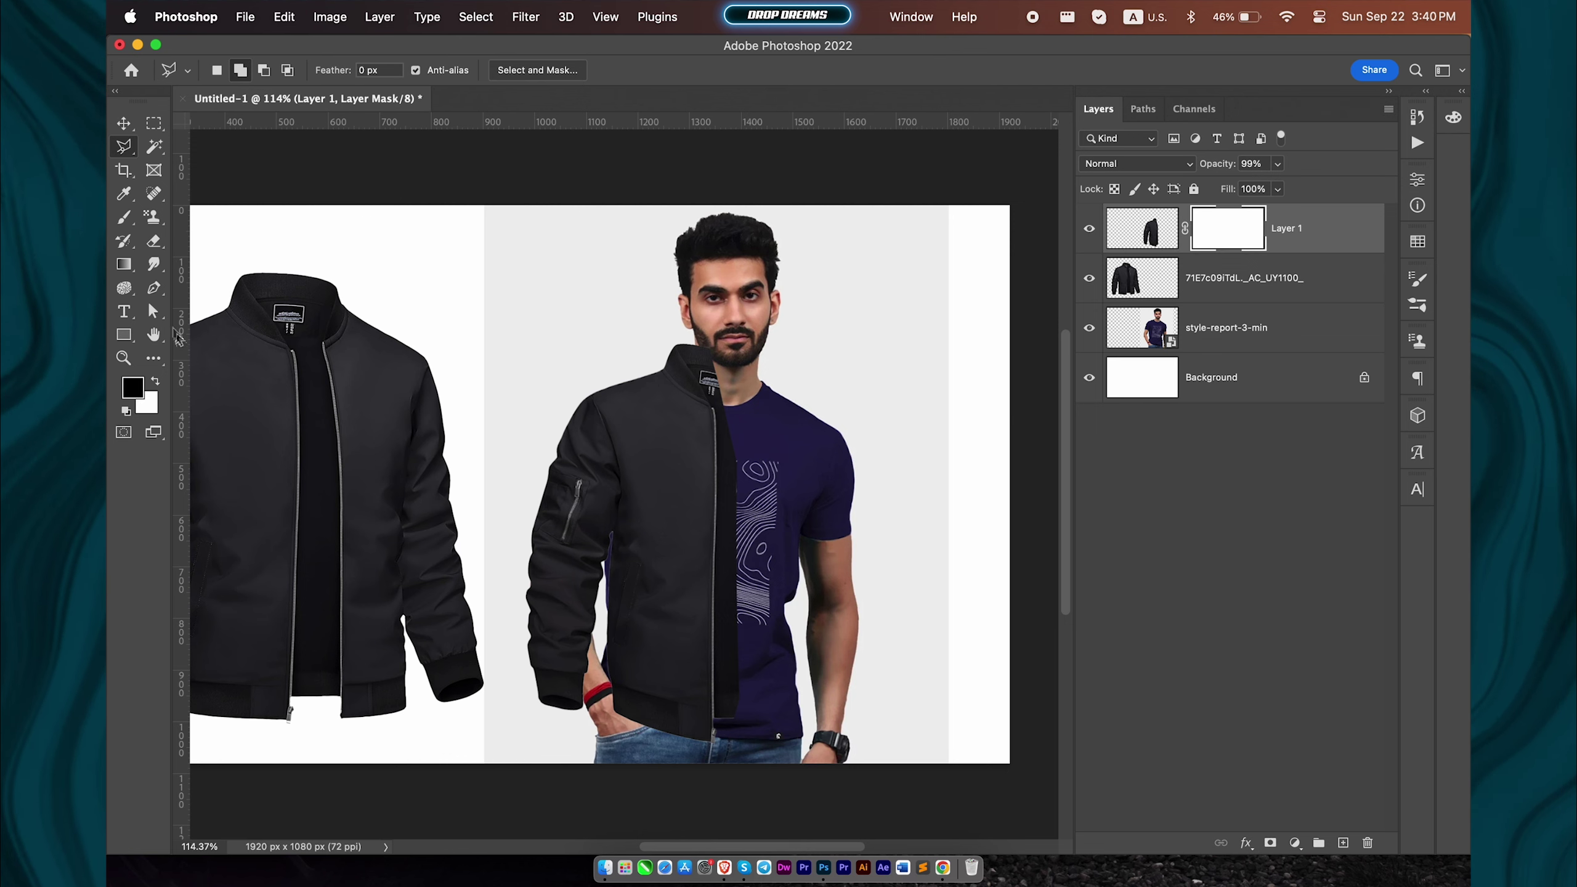
left_click(122, 225)
left_click(132, 387)
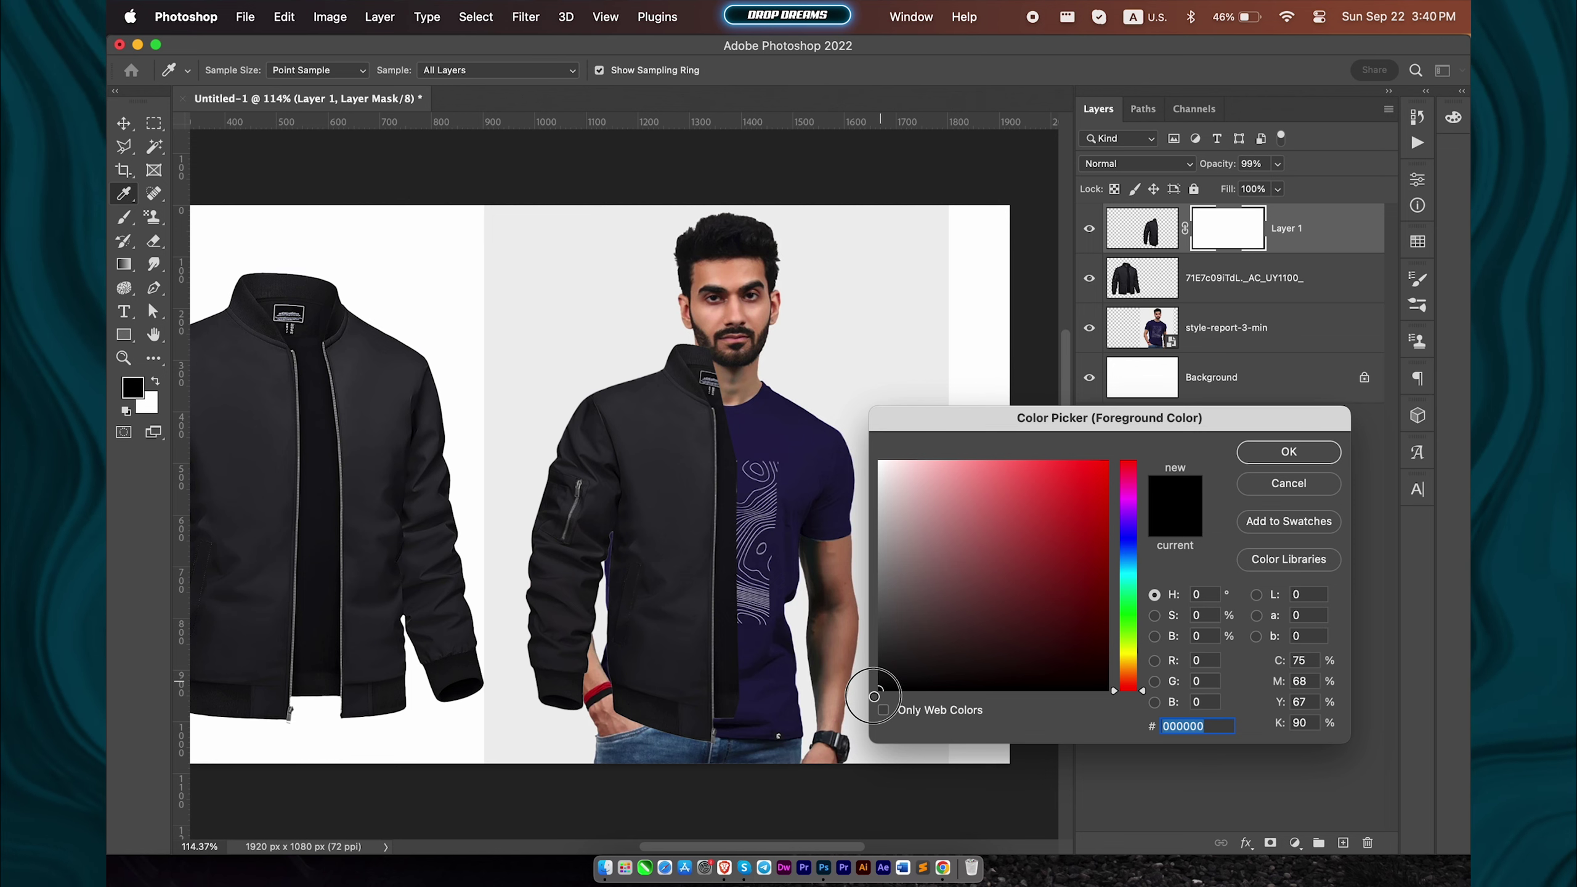
left_click(1288, 451)
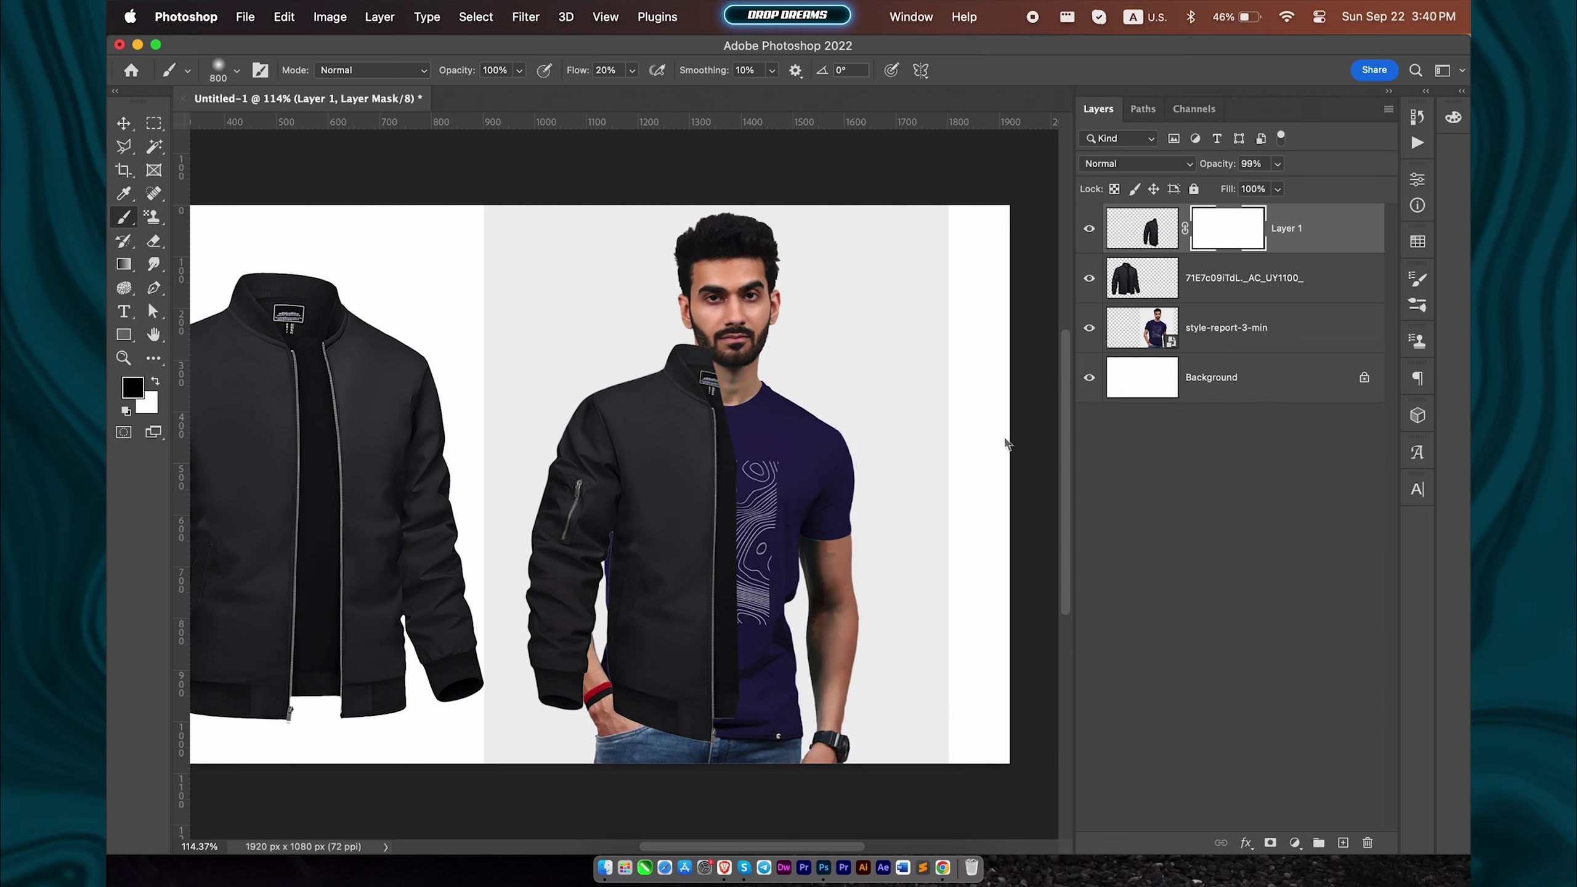
key("bracketleft")
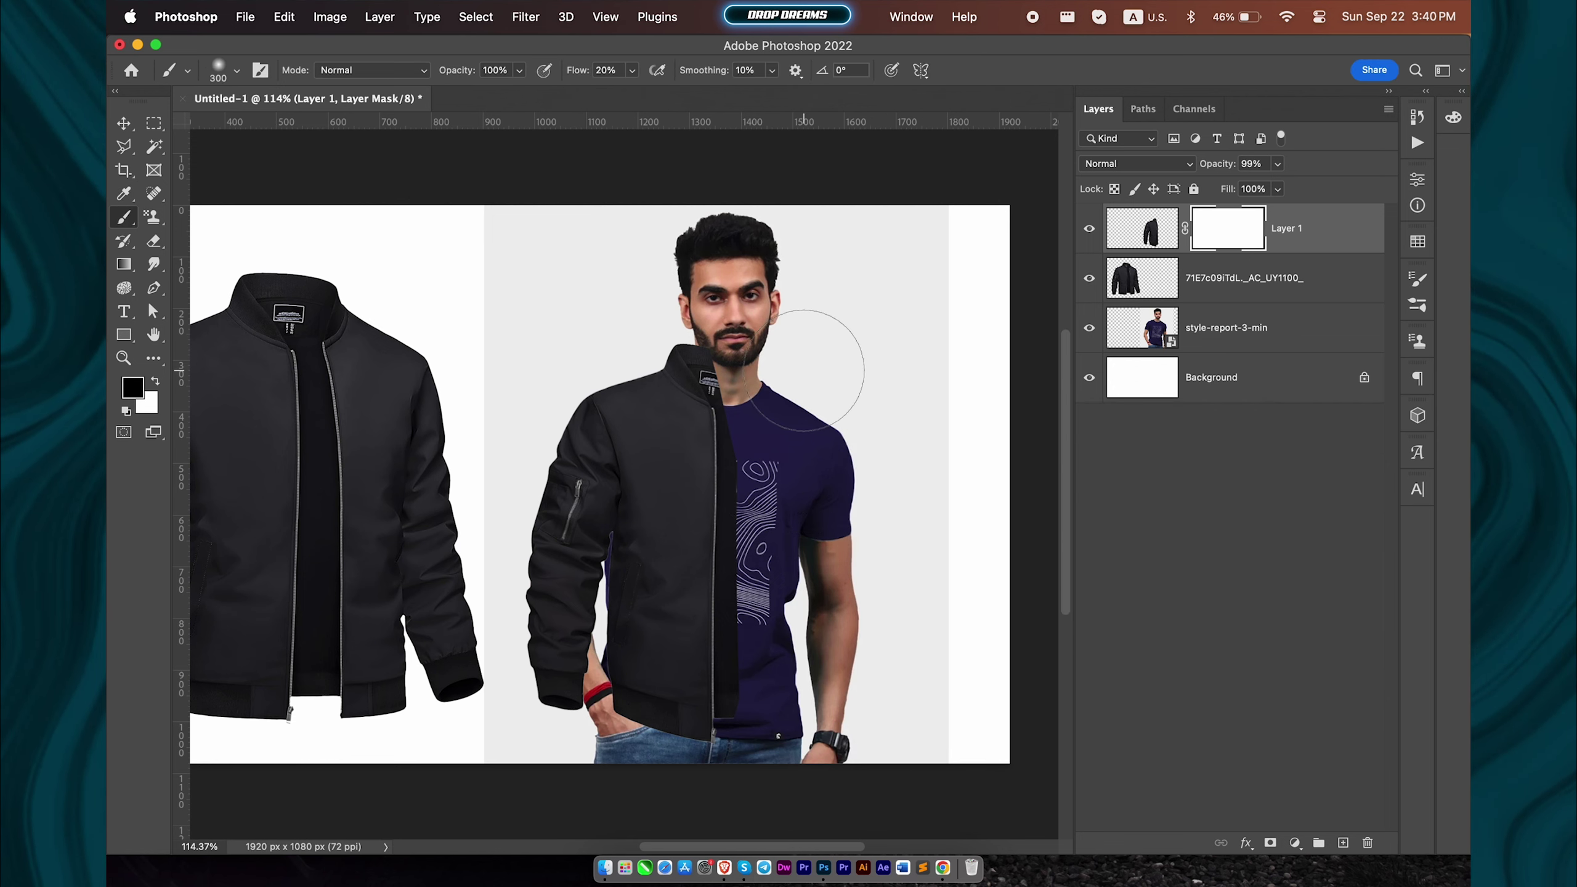
key("ctrl+plus")
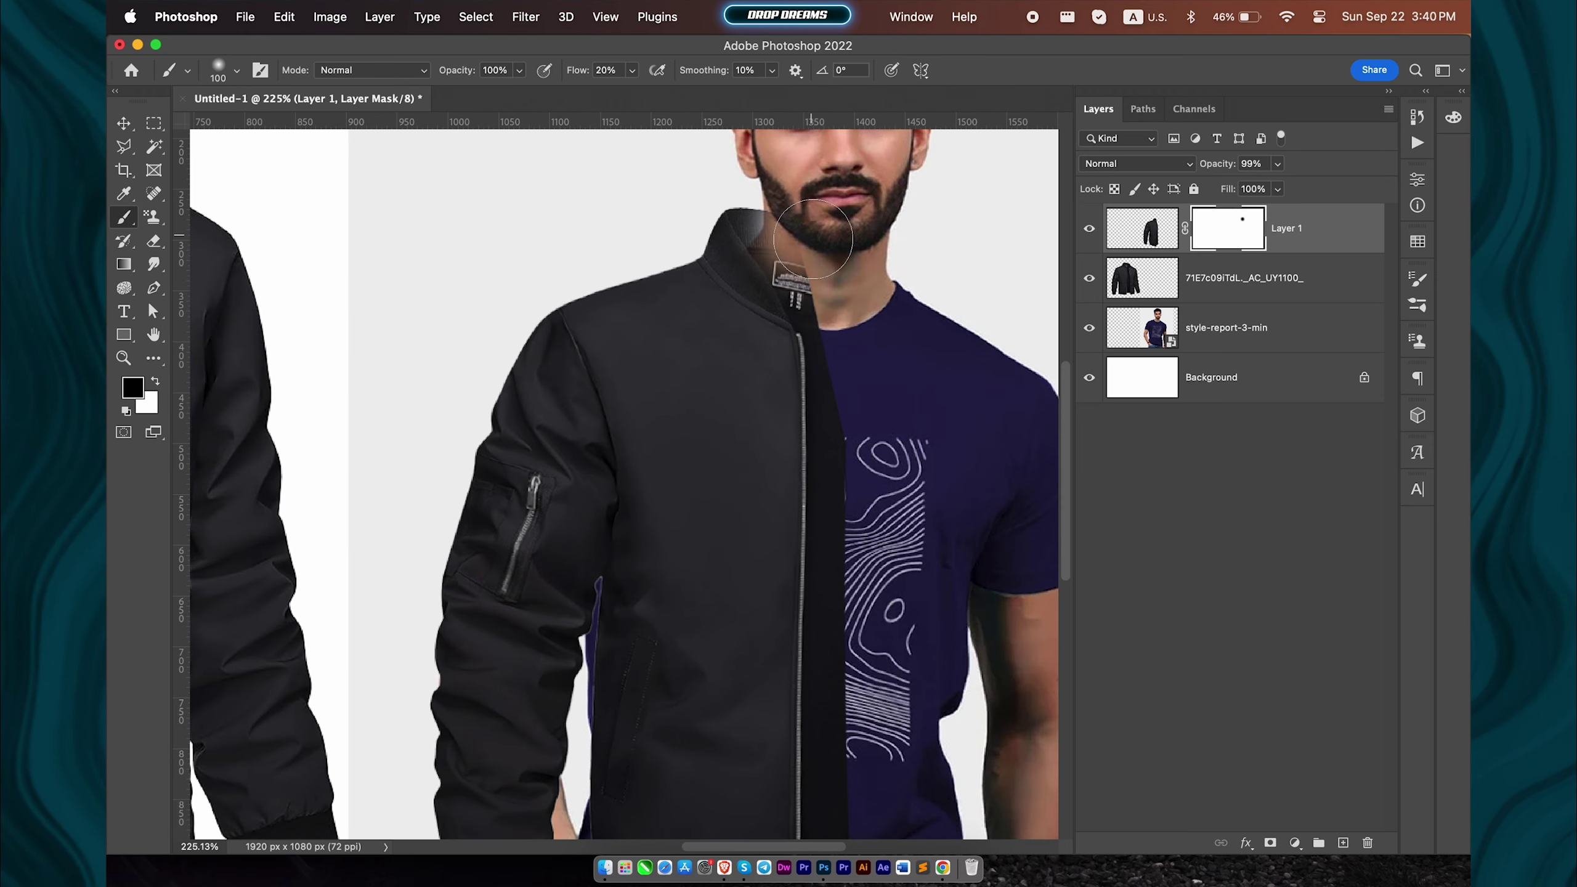
right_click(813, 239)
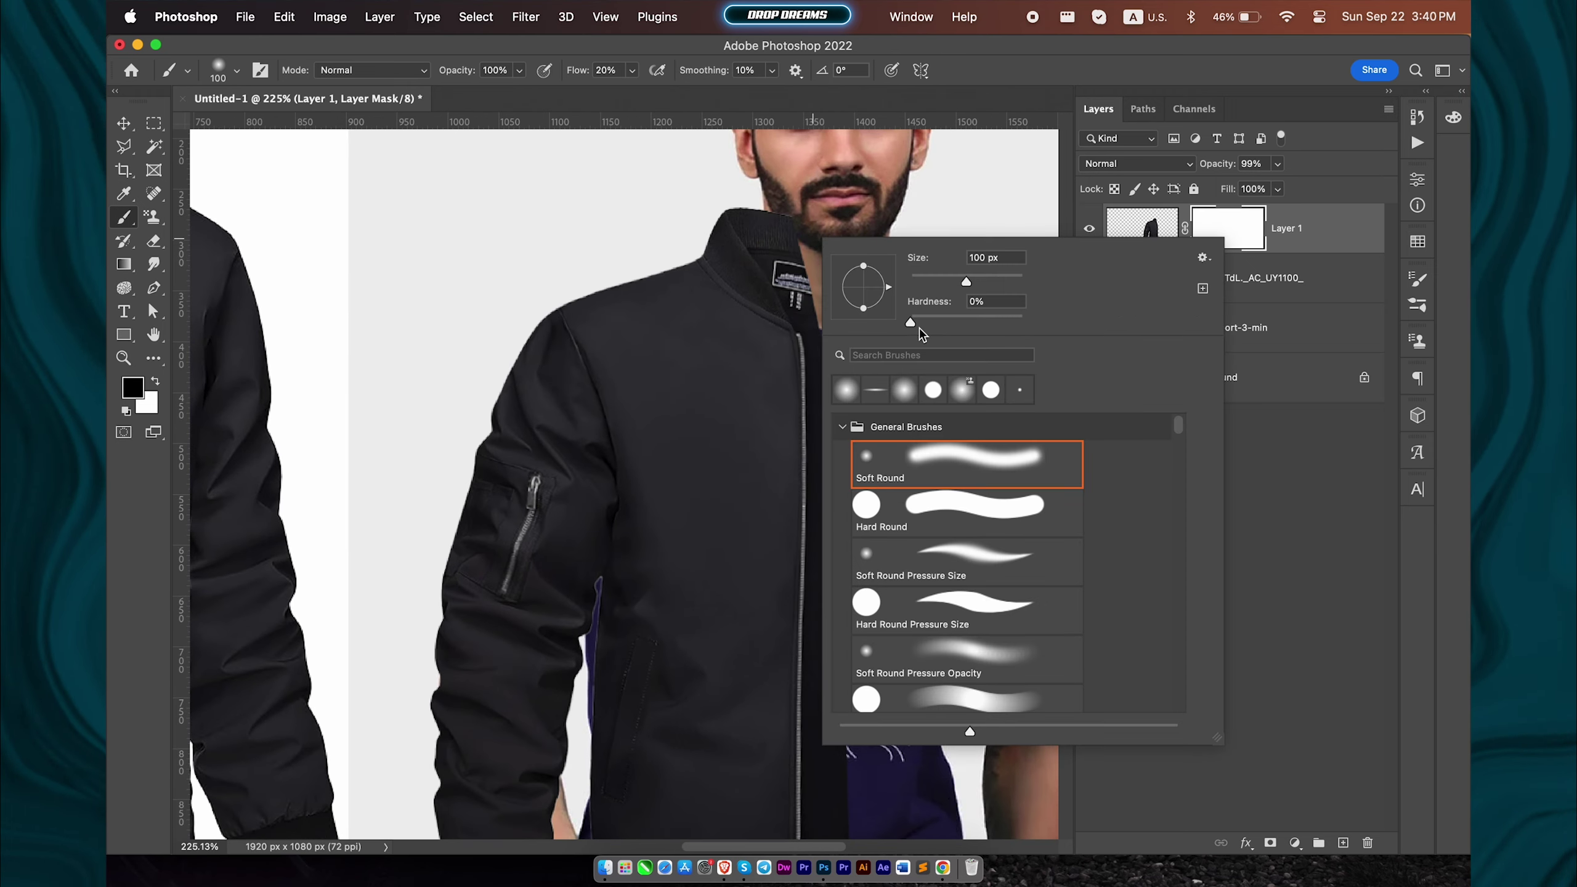
mouse_move(913, 321)
left_mouse_down()
mouse_move(1024, 322)
mouse_move(931, 282)
left_mouse_up()
Step: Mask the collar and inner jacket edge to reveal the neck and shirt graphic, touching up with white
key("Return")
scroll(894, 196, "up", 2)
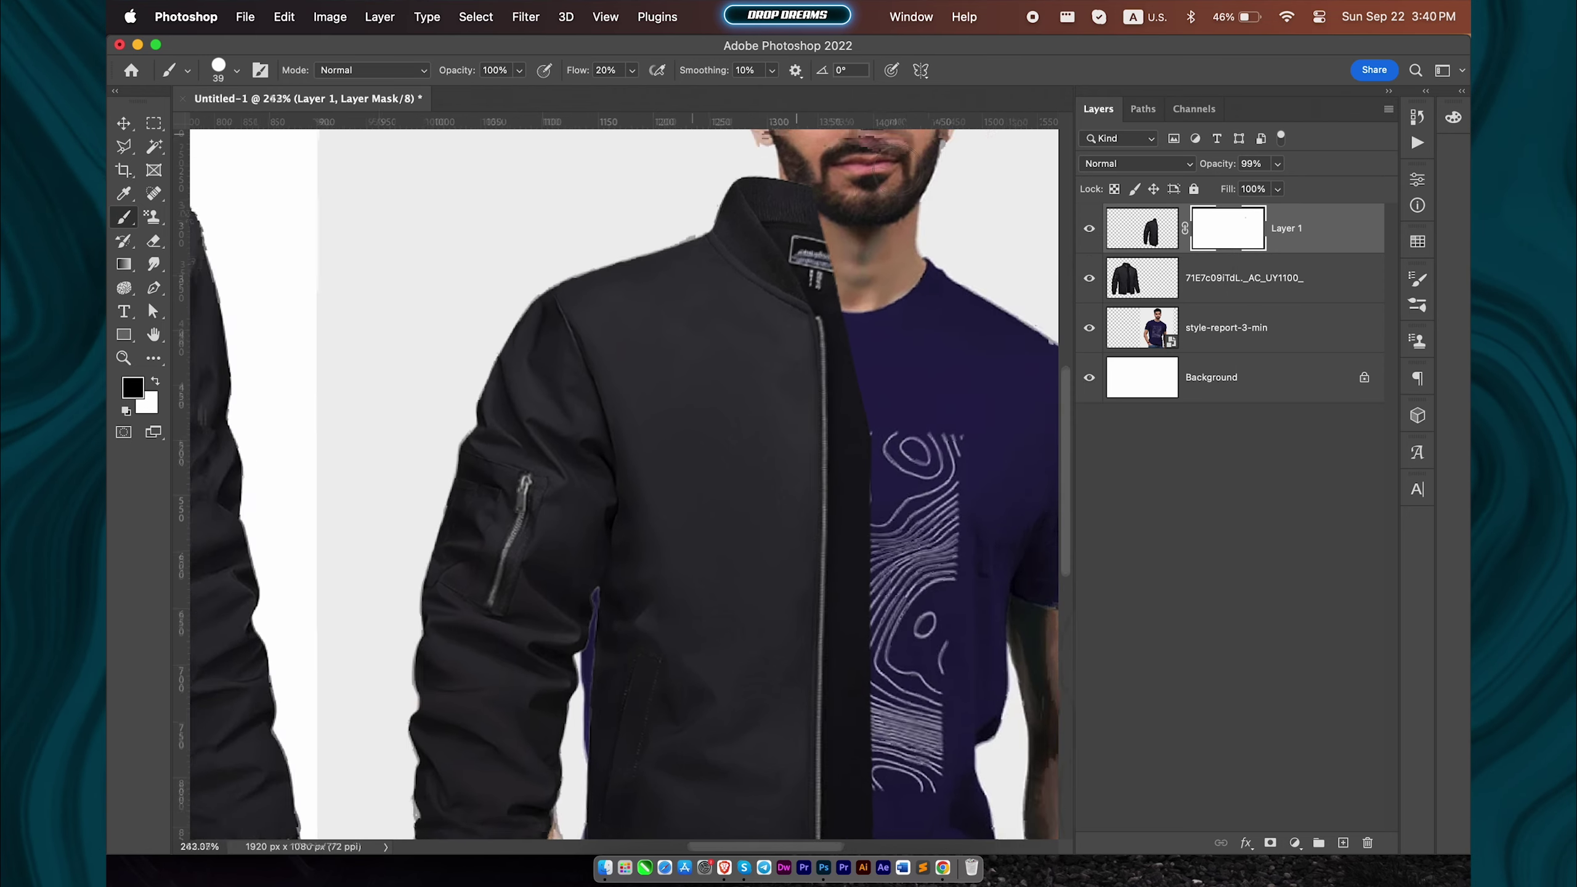
scroll(893, 190, "up", 2)
scroll(891, 183, "up", 2)
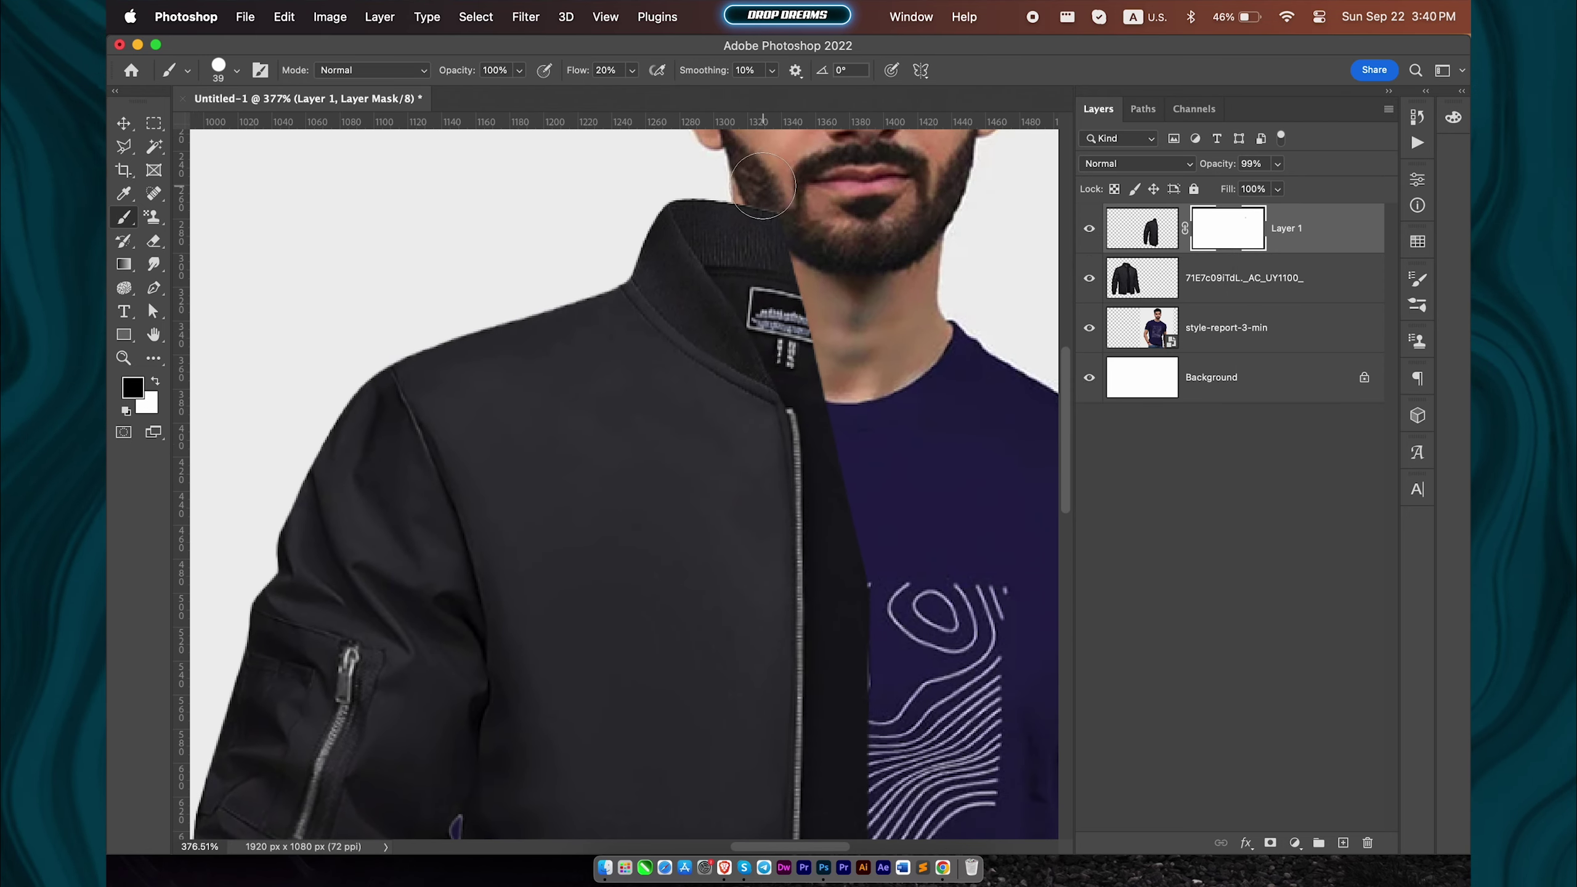
left_click_drag(768, 249, 737, 257)
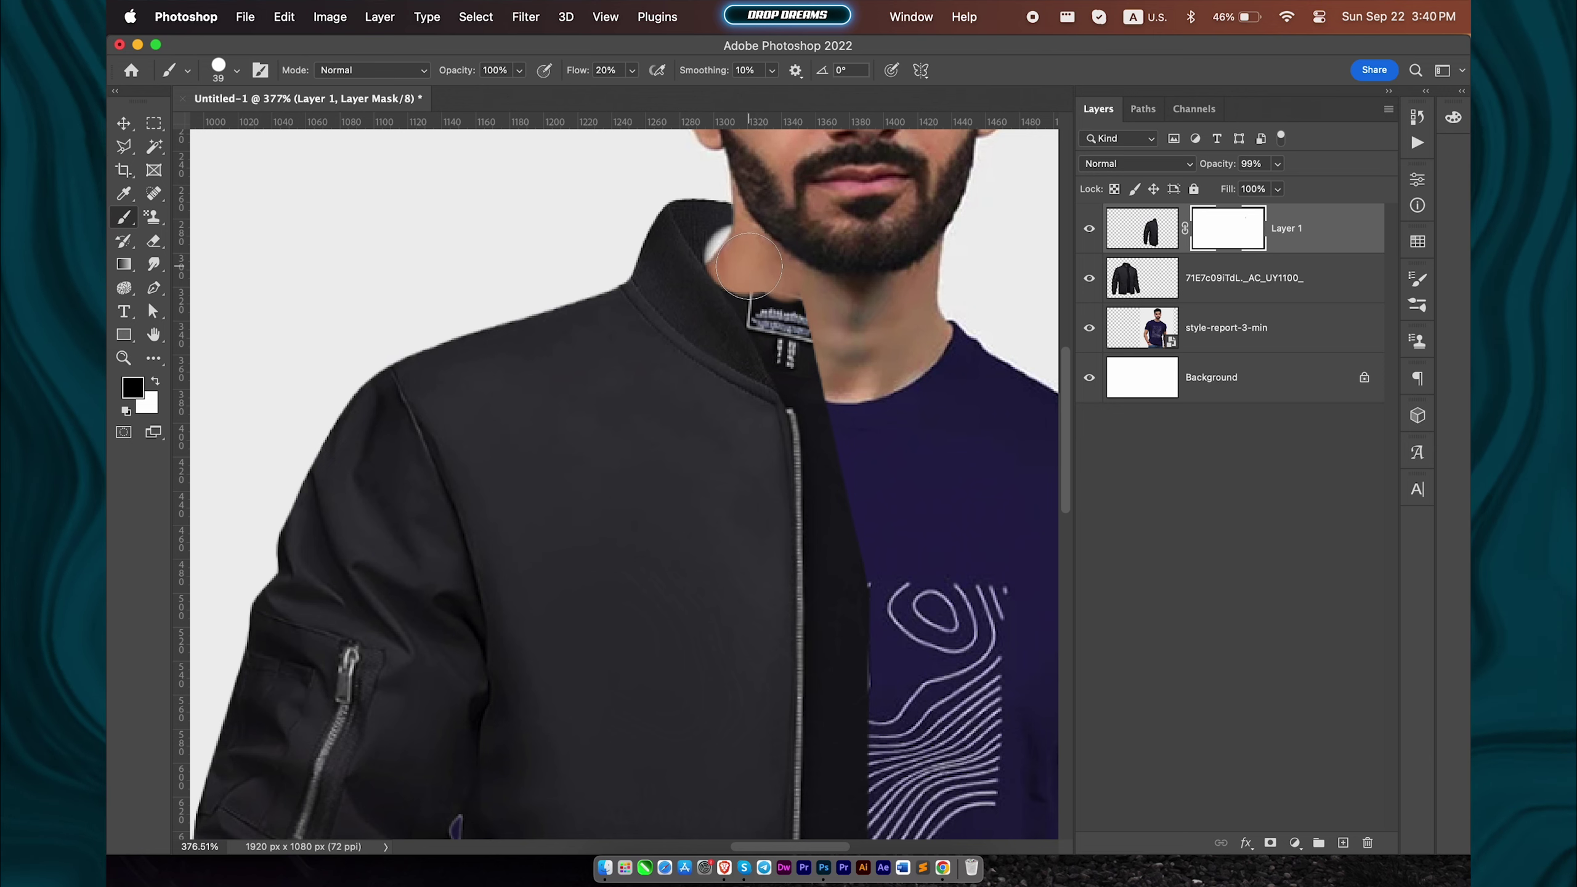
left_click_drag(754, 278, 813, 372)
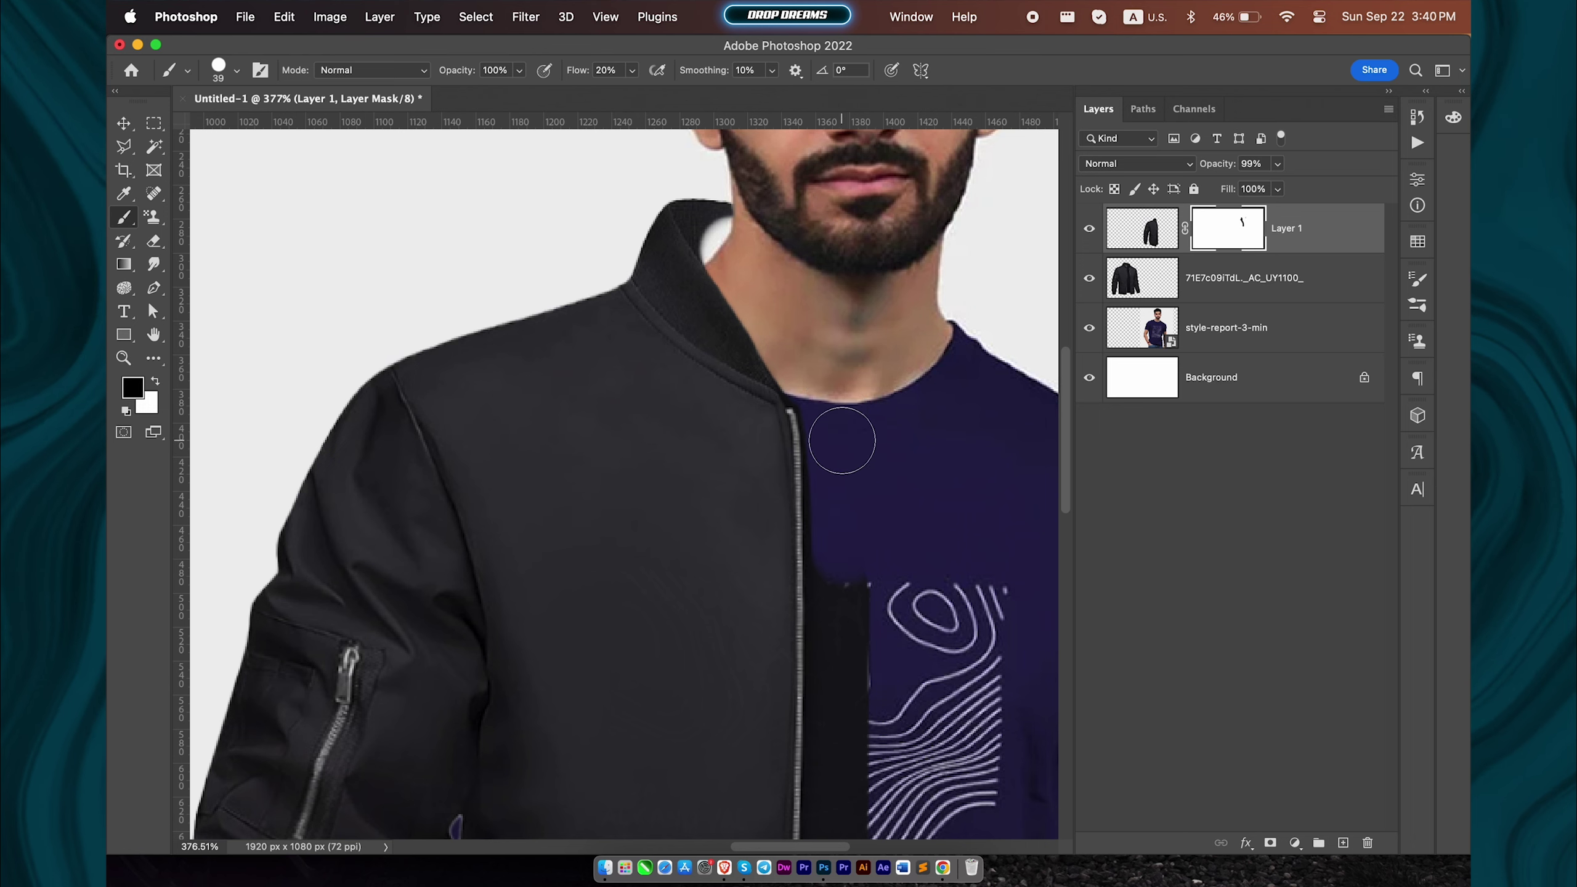
left_click_drag(842, 440, 843, 745)
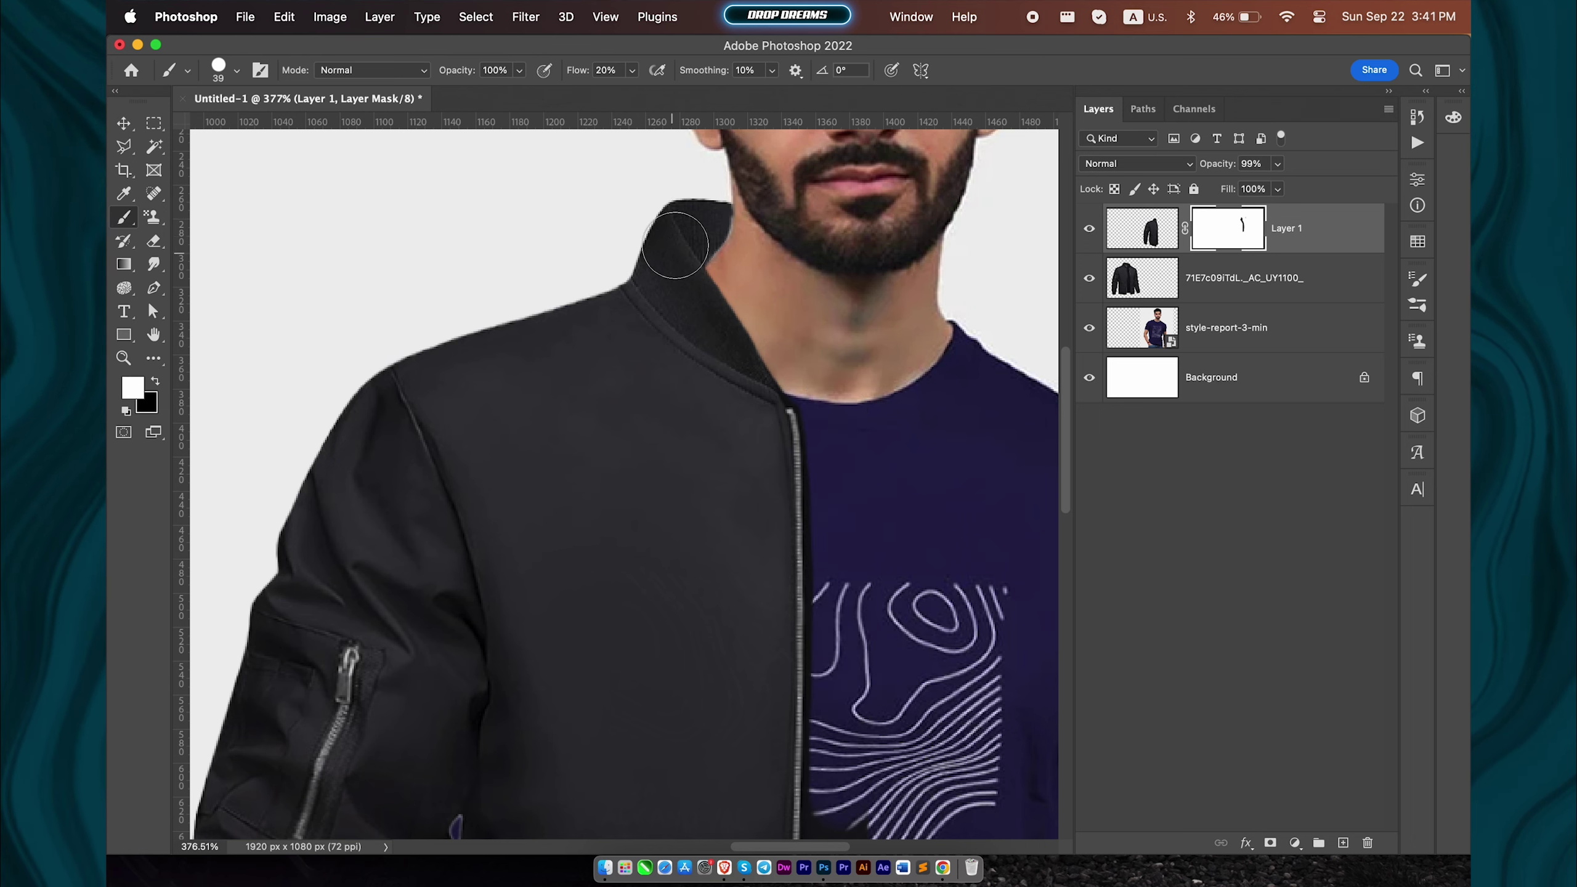
scroll(700, 379, "down", 10)
key("x")
left_click_drag(854, 155, 856, 455)
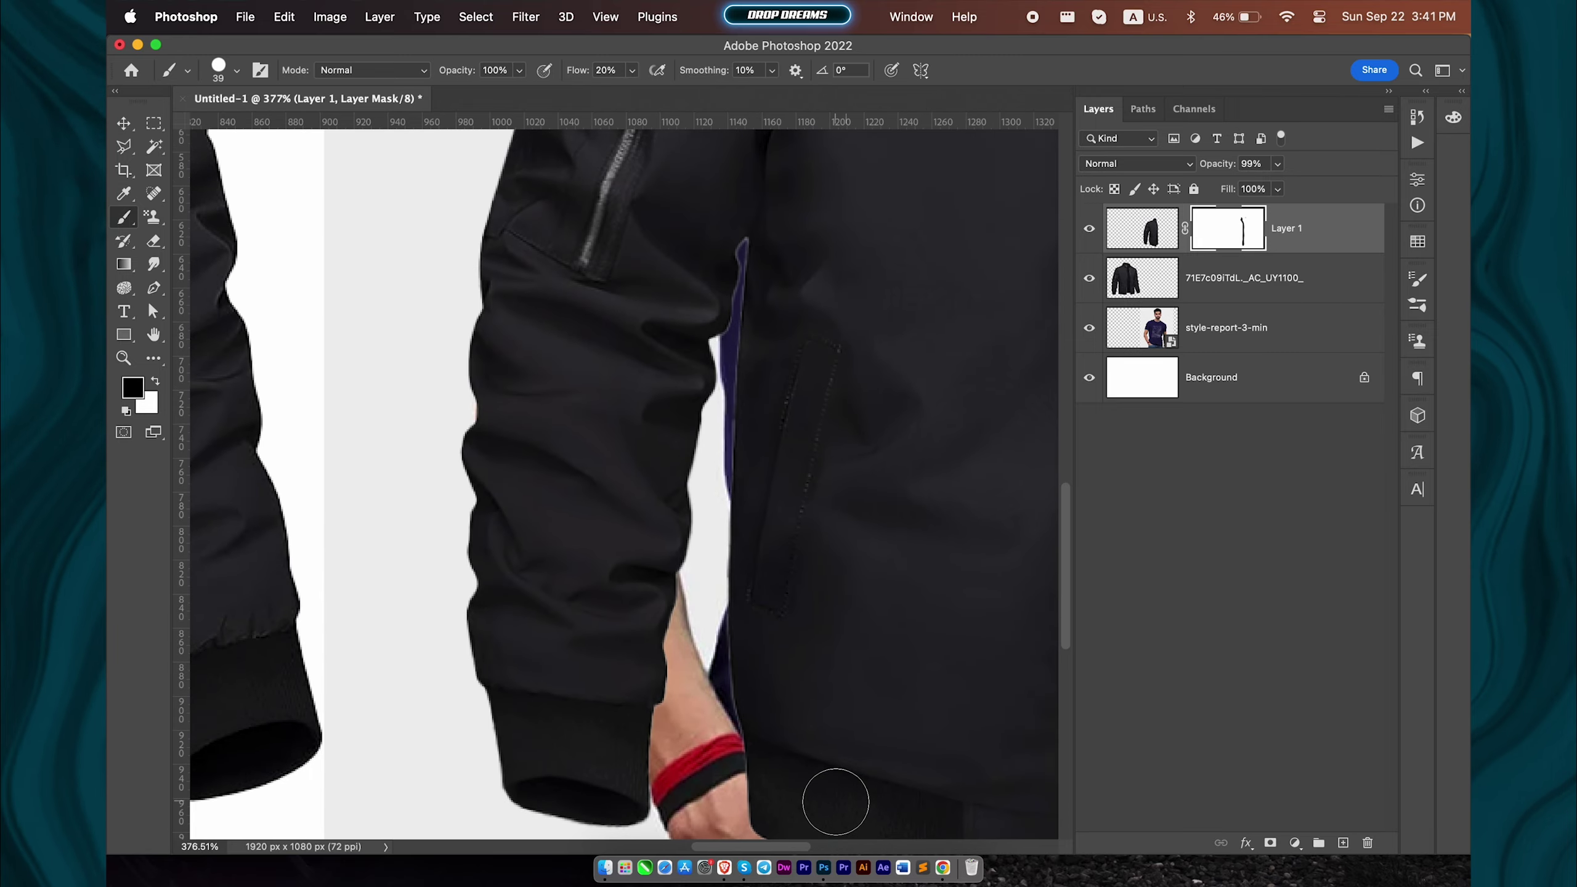
Step: Mask the jacket over the wrist to reveal the hand and wristband, then zoom out
scroll(702, 715, "down", 5)
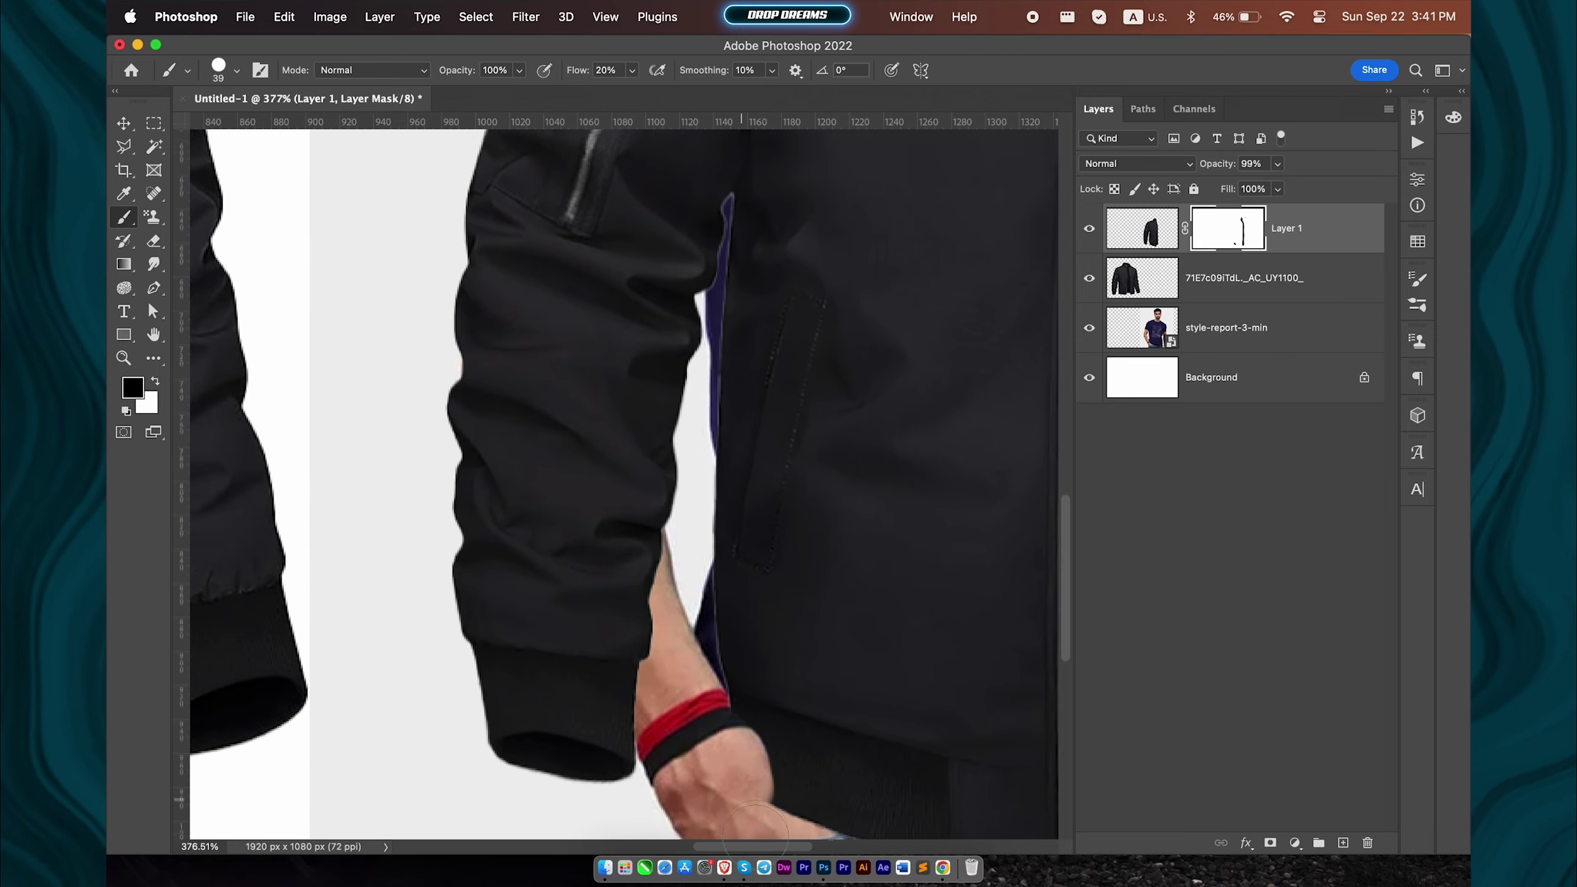
mouse_move(684, 638)
left_mouse_down()
mouse_move(806, 764)
mouse_move(713, 731)
left_mouse_up()
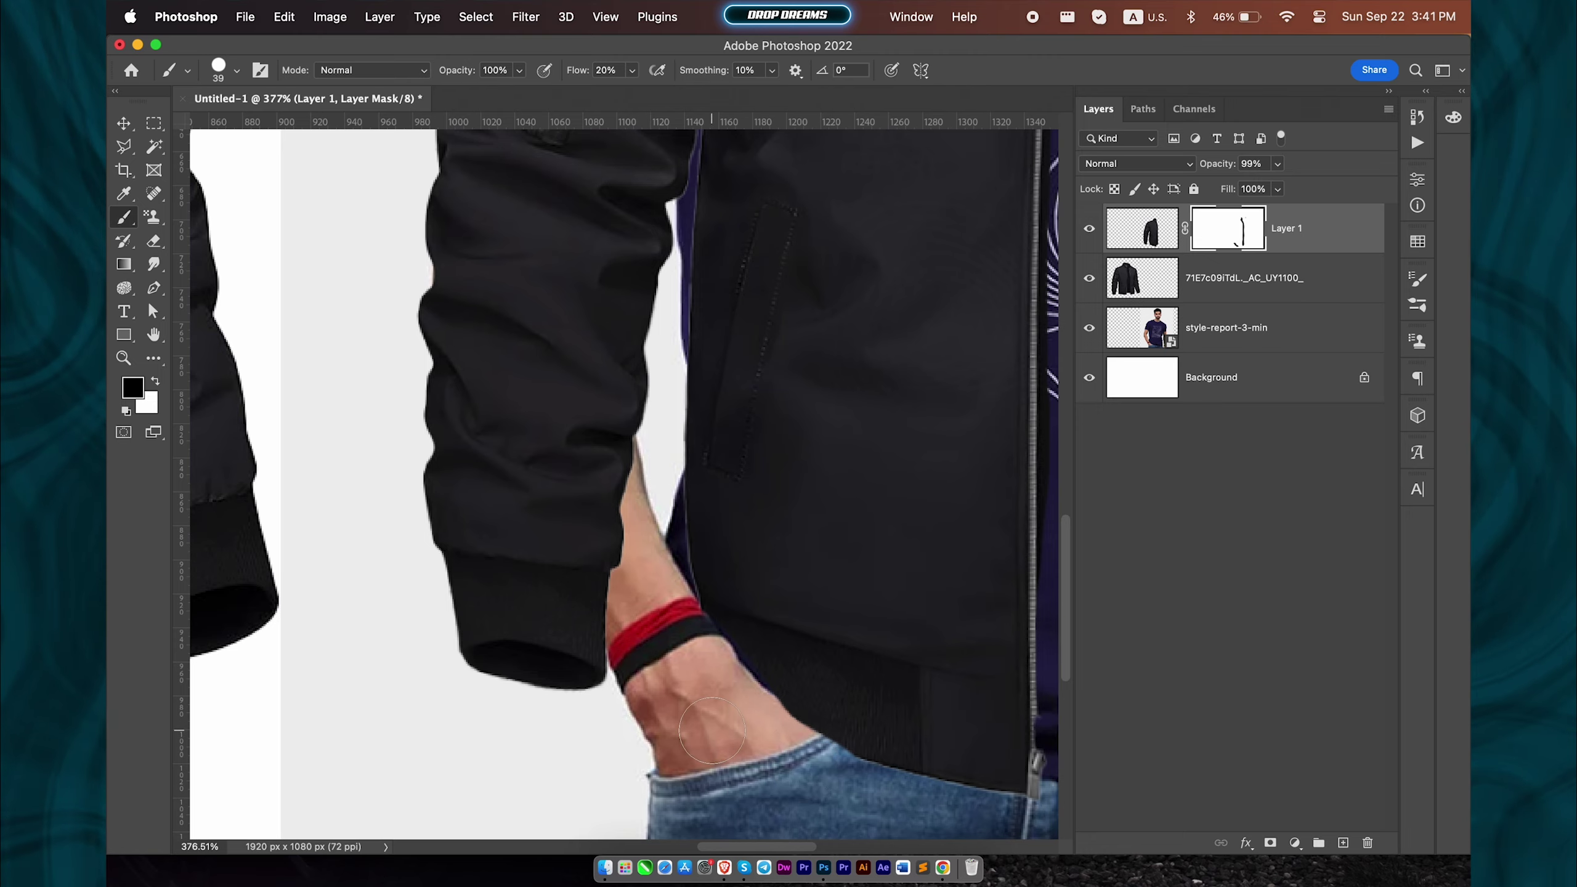
scroll(715, 546, "down", 2)
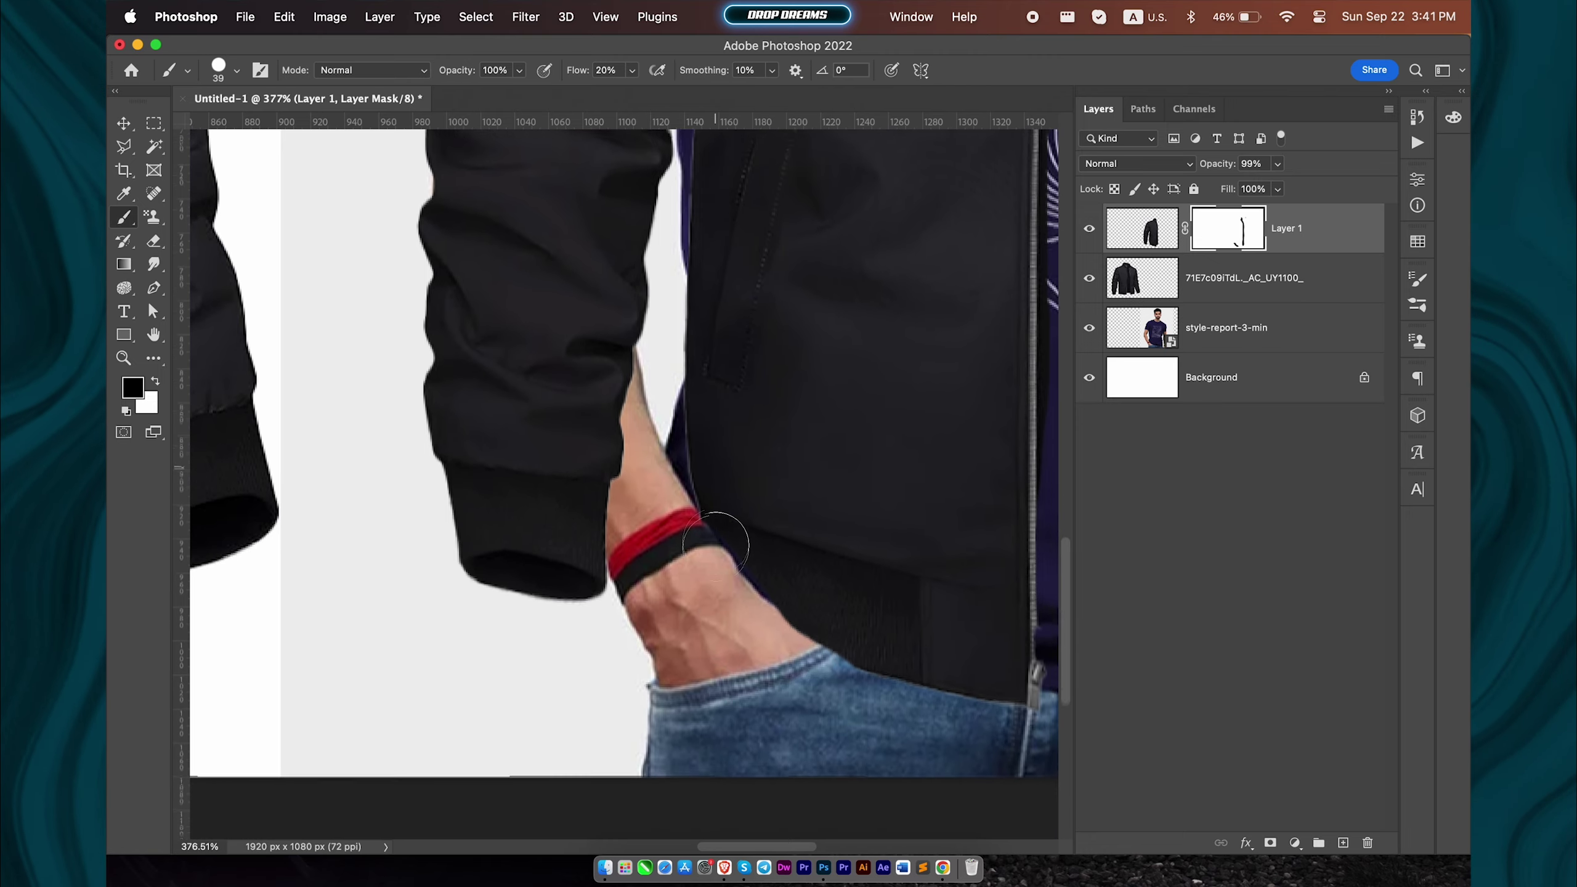
scroll(714, 546, "down", 2)
scroll(711, 550, "down", 2)
scroll(708, 552, "down", 3)
scroll(702, 556, "down", 2)
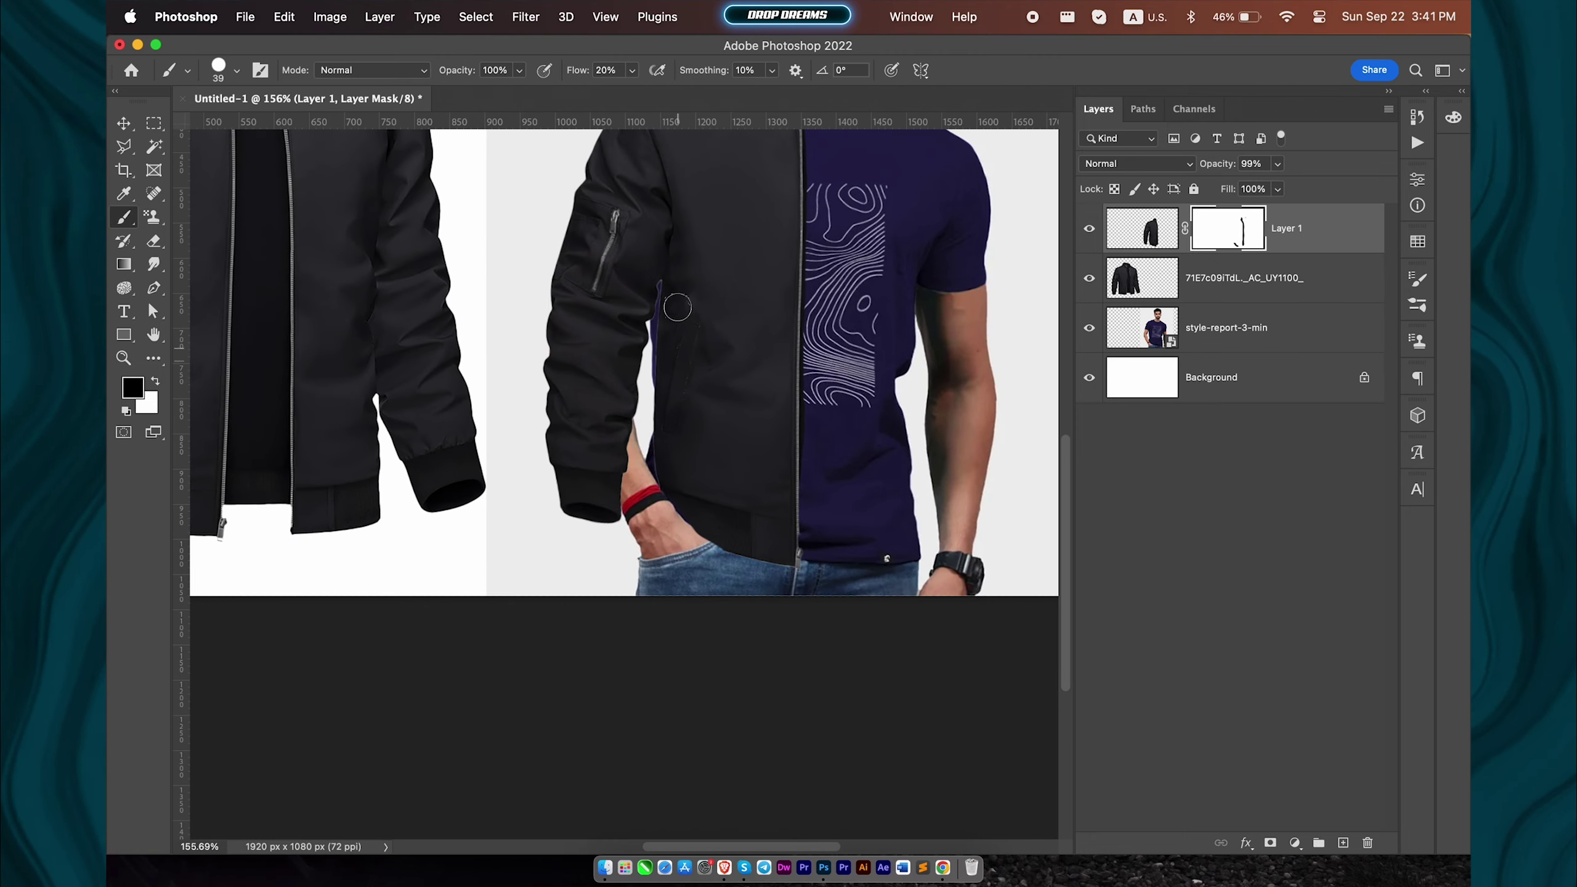
scroll(678, 299, "up", 2)
scroll(680, 287, "up", 3)
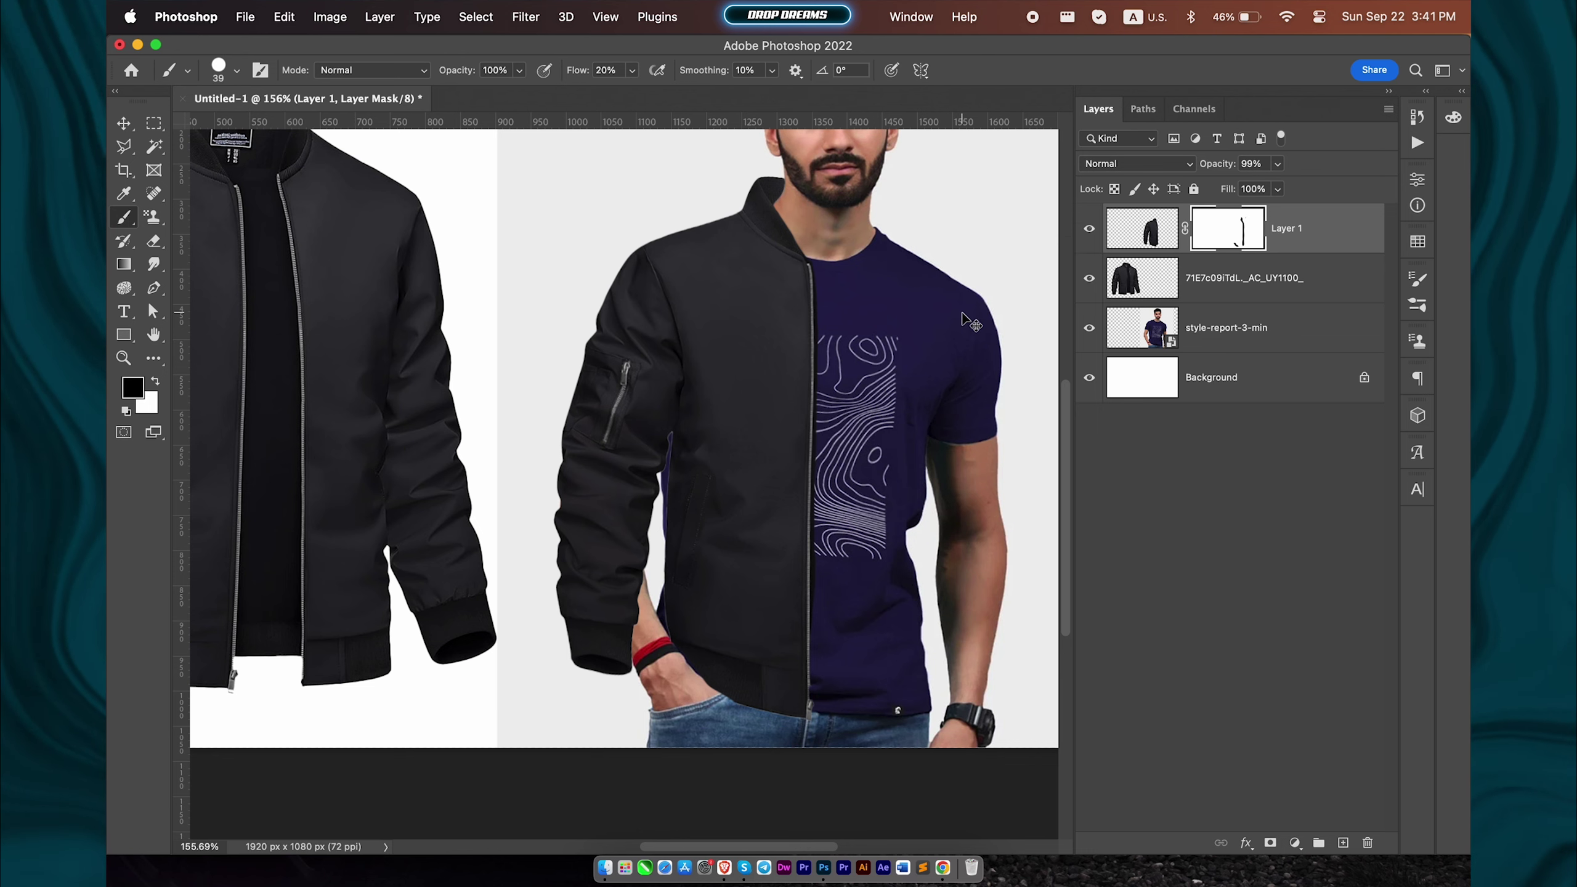
Step: Warp the jacket's sleeve area inward and down so it hugs the man's arm
key("cmd+t")
right_click(797, 353)
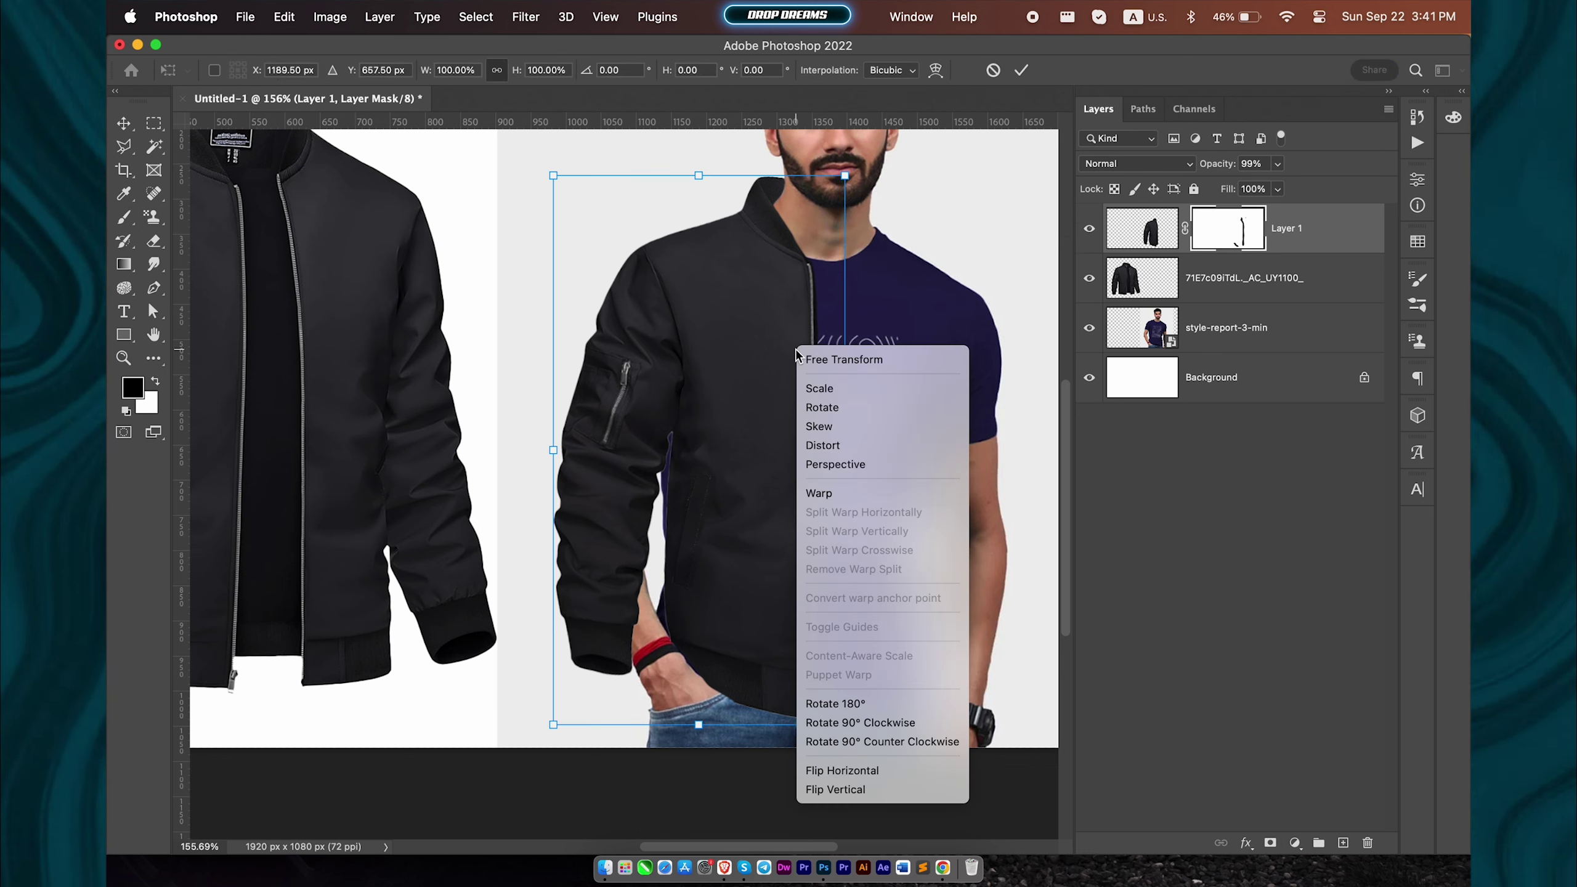
left_click(819, 493)
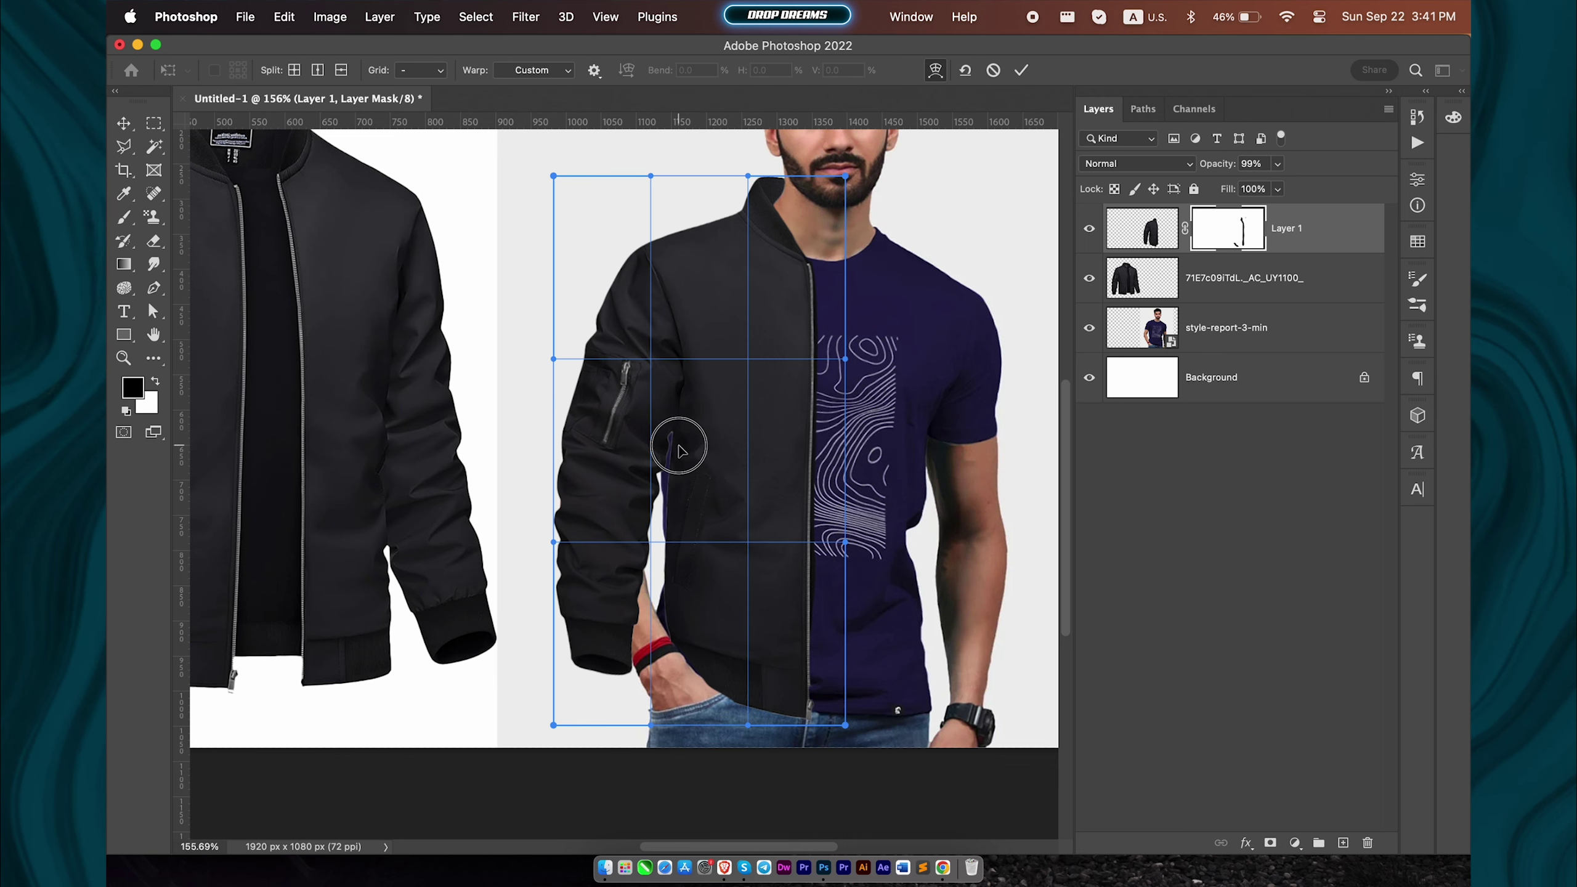
left_click_drag(679, 446, 668, 459)
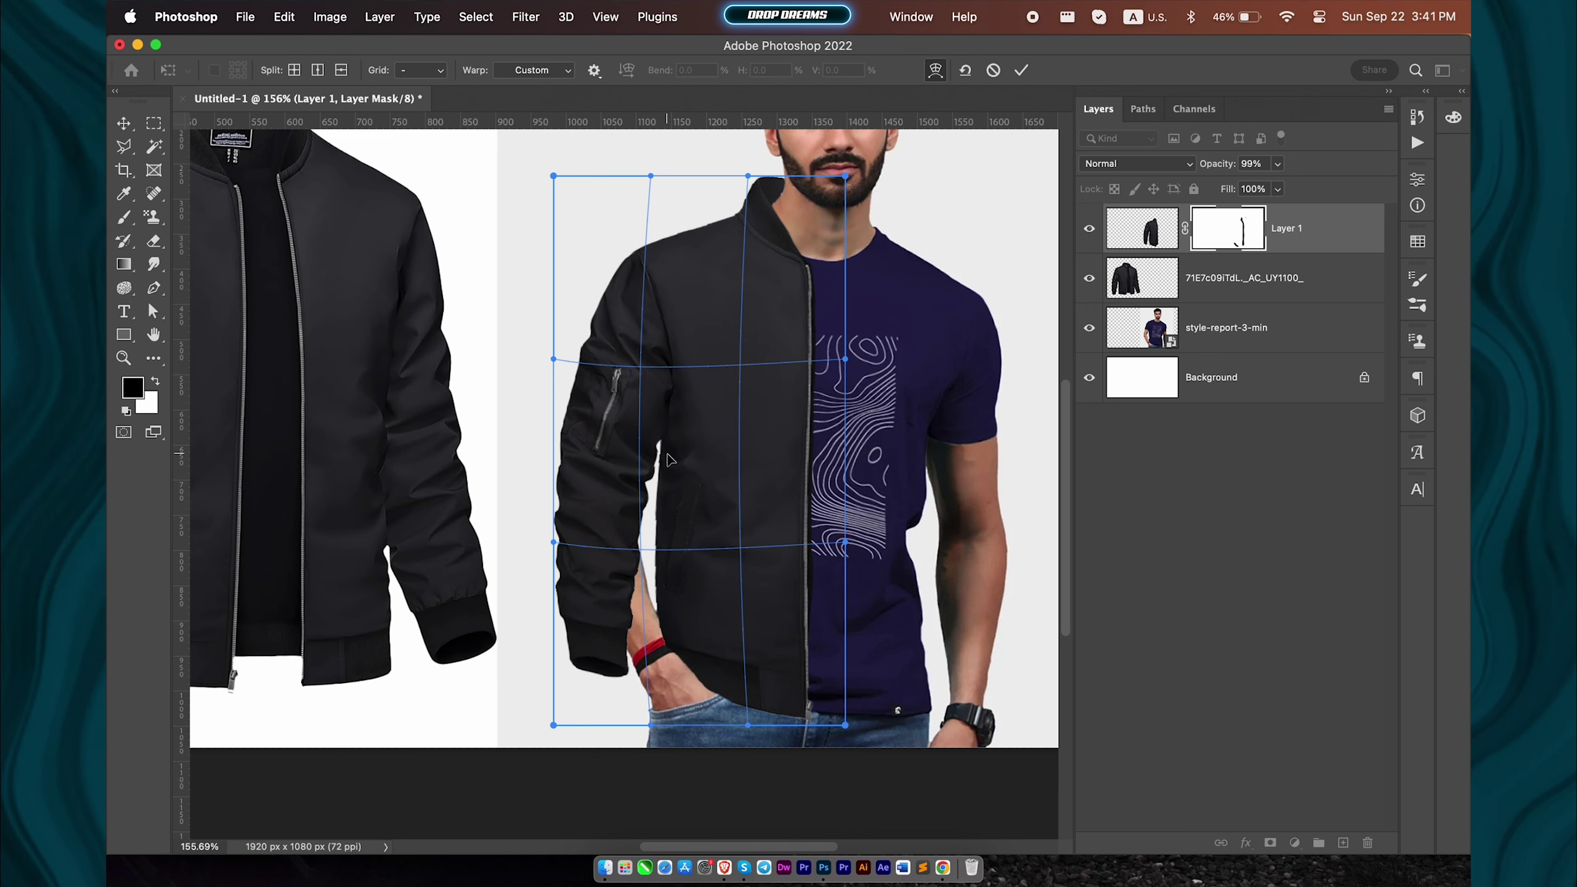
left_click(1020, 72)
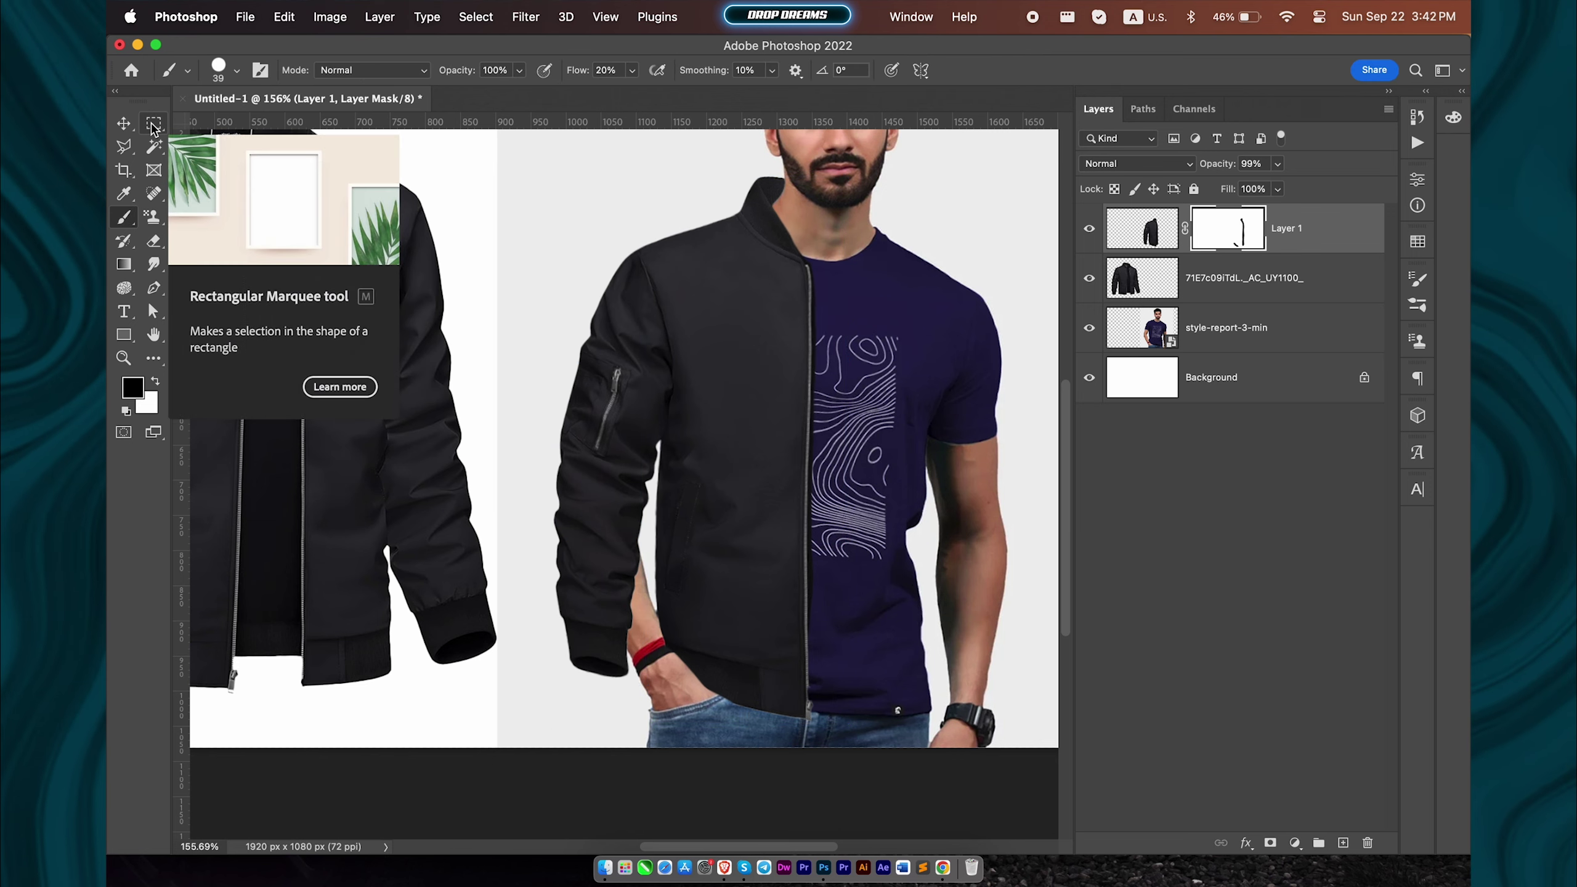
Step: Start Puppet Warp and pin the jacket at the body, sleeve and cuff
left_click(284, 17)
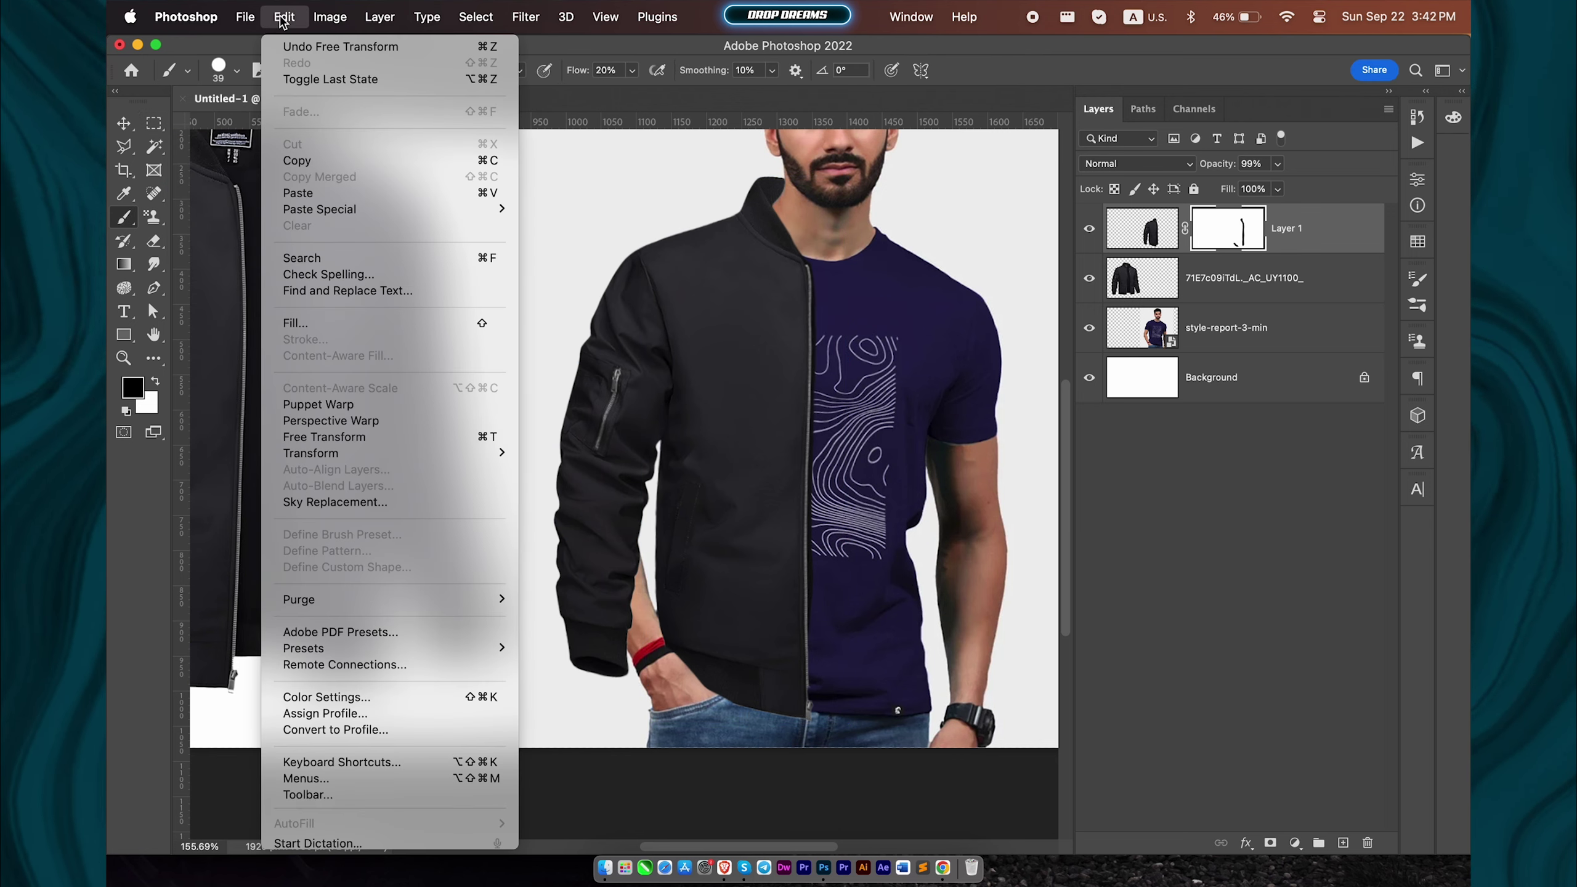
left_click(317, 405)
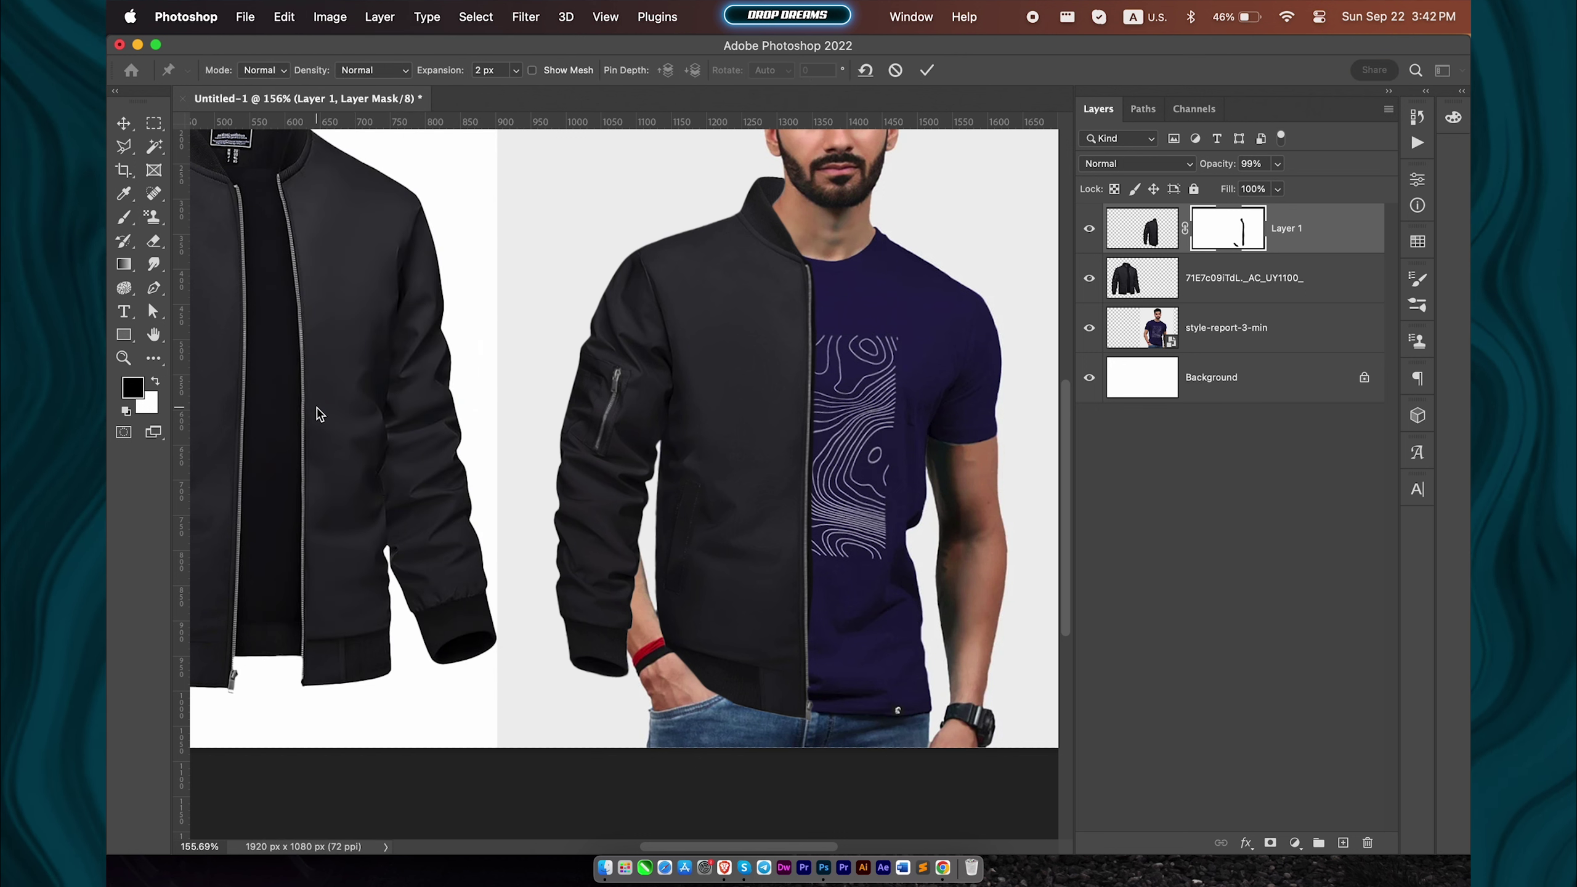
left_click(606, 472)
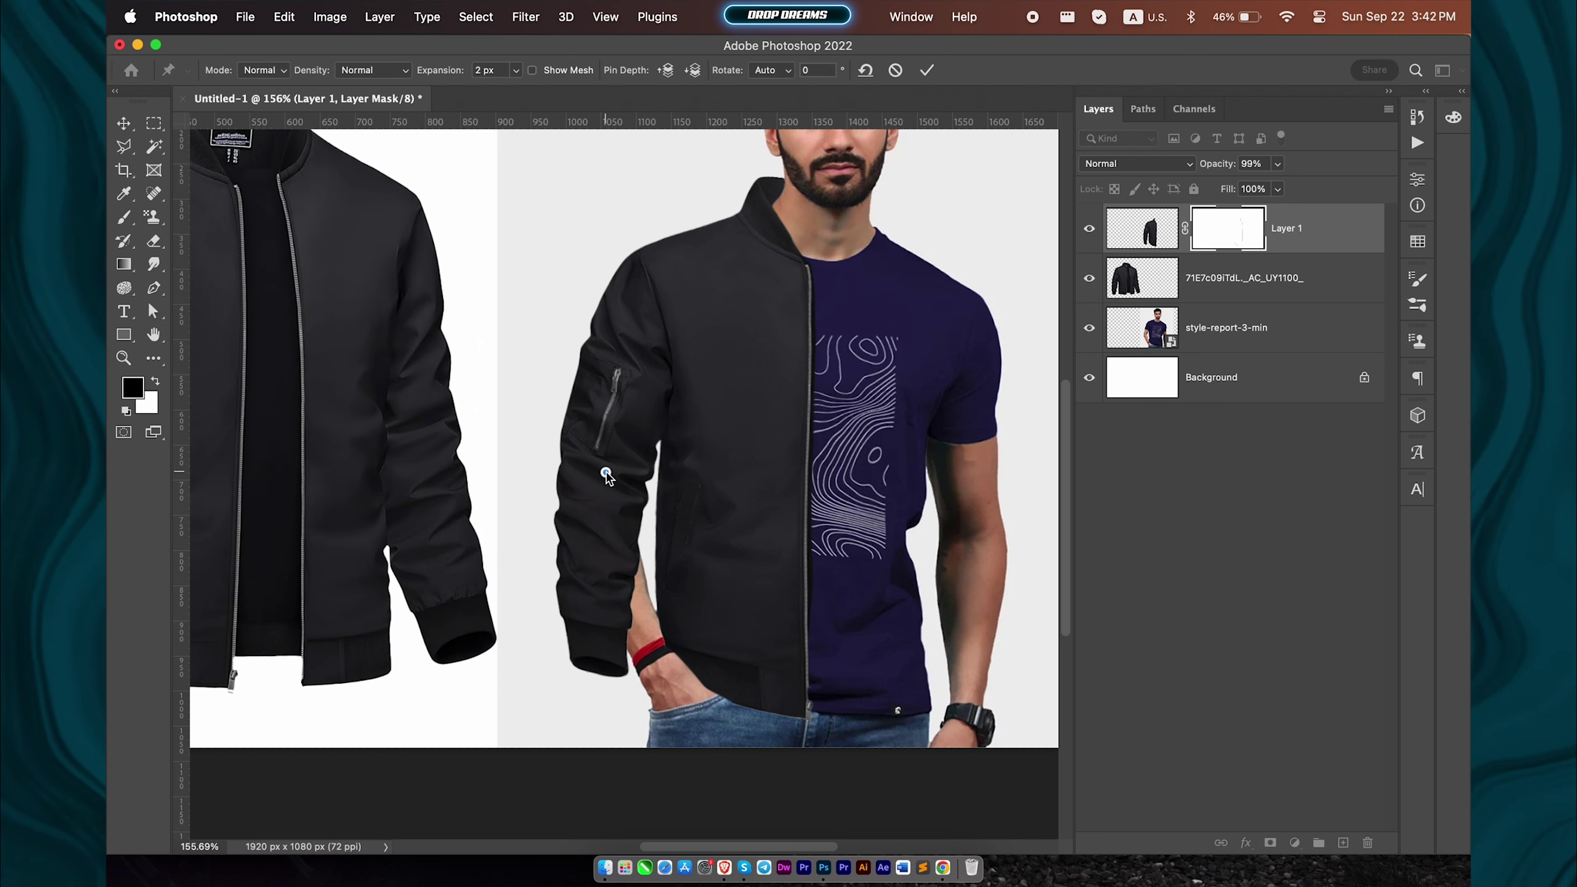
left_click(651, 316)
left_click(735, 399)
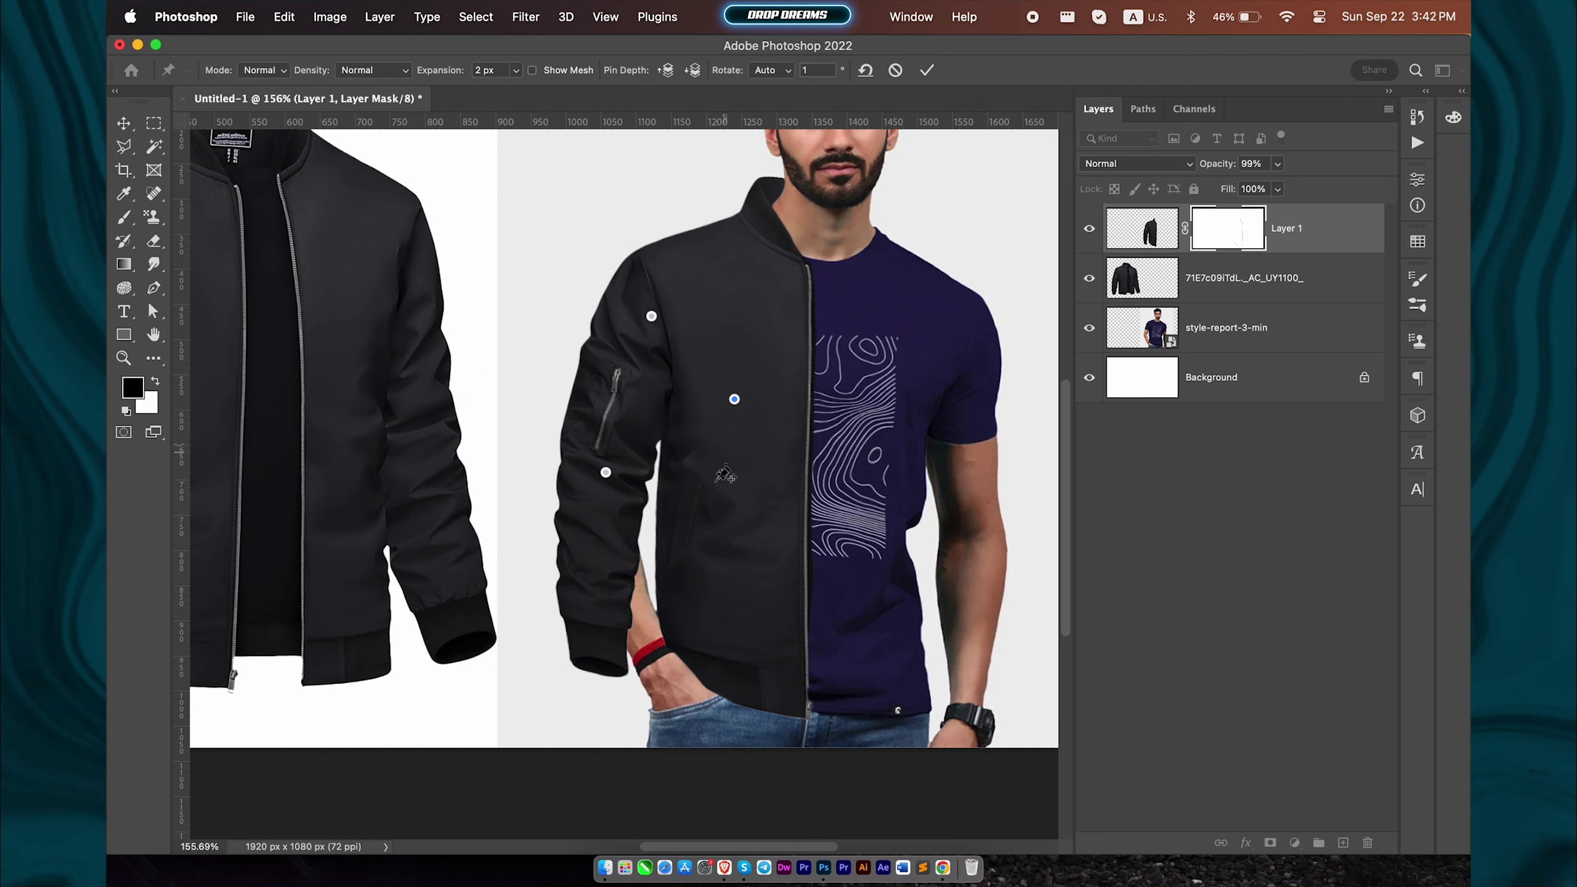
left_click(683, 531)
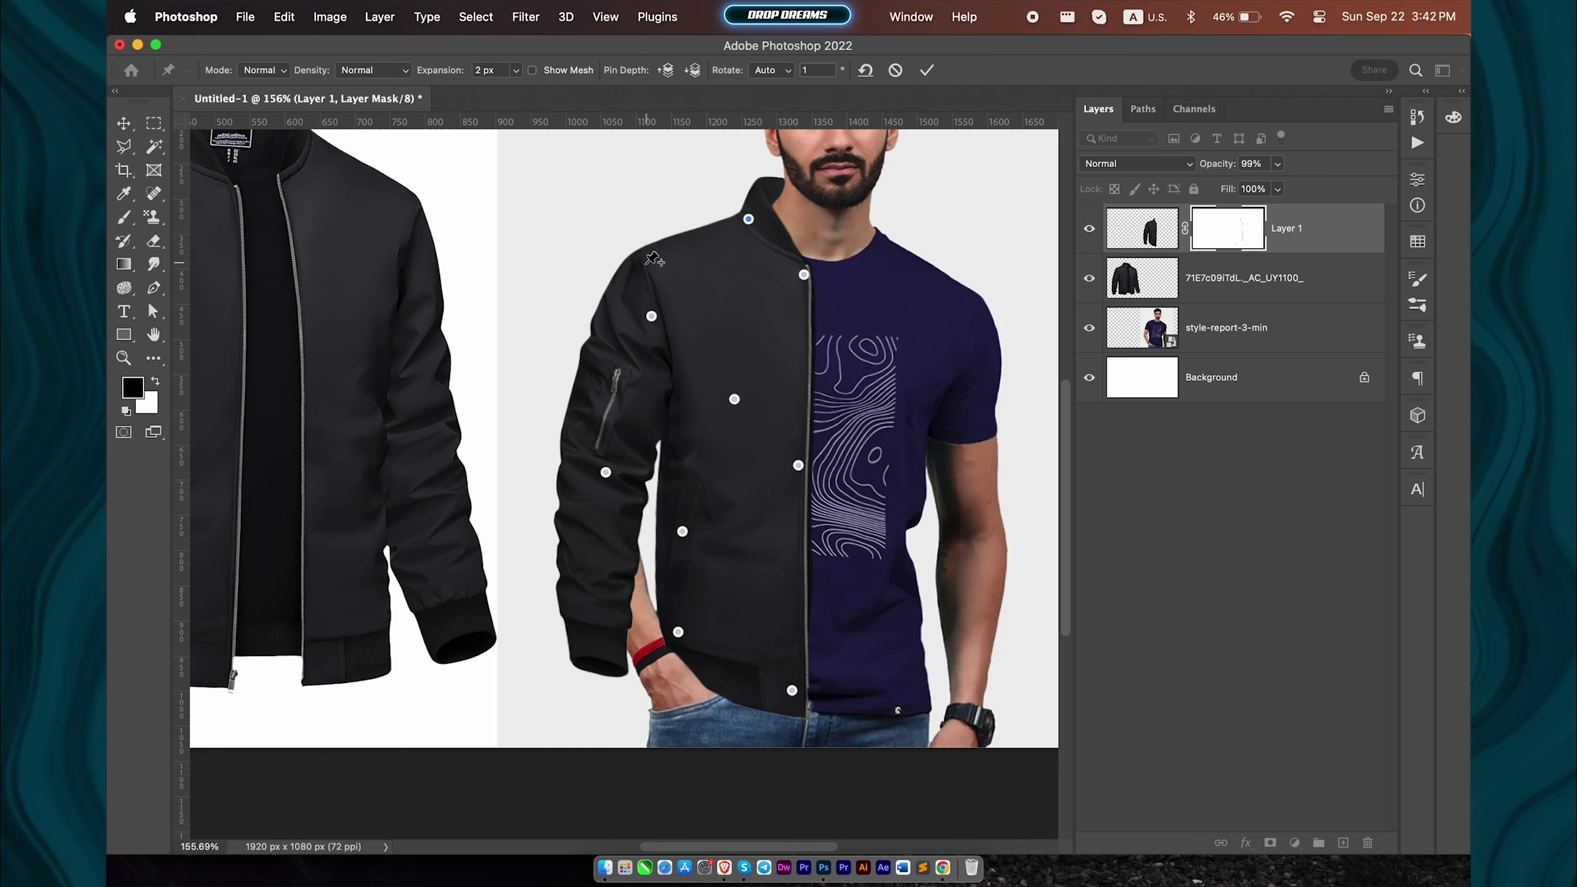
left_click(603, 648)
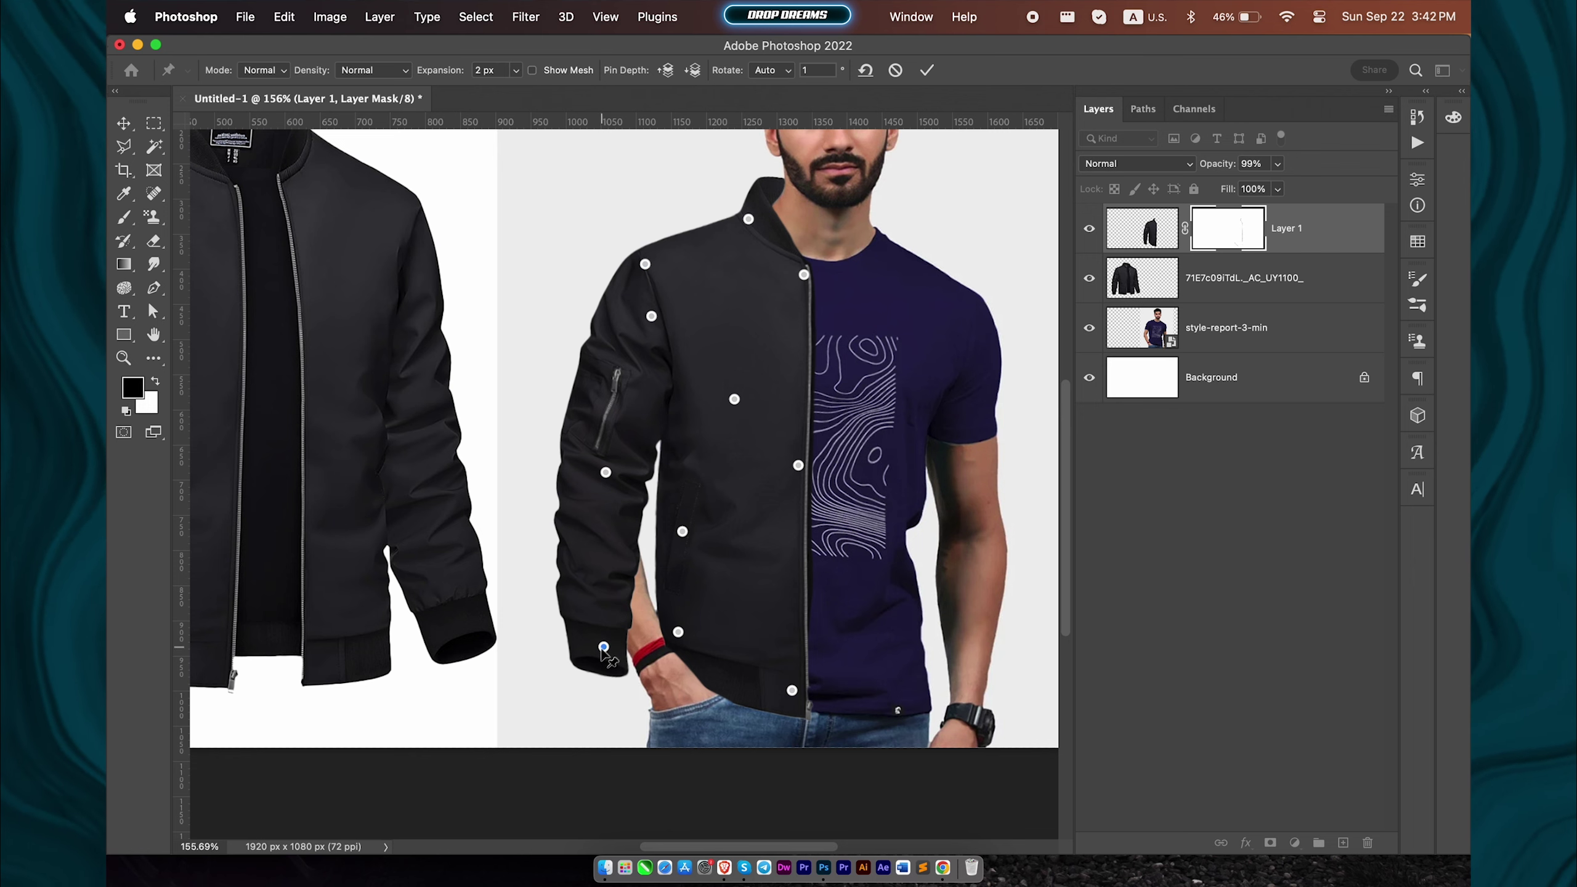
Step: Drag the cuff pin toward the body, fine-tune the shoulder and sleeve pins, and commit
left_click_drag(604, 648, 663, 635)
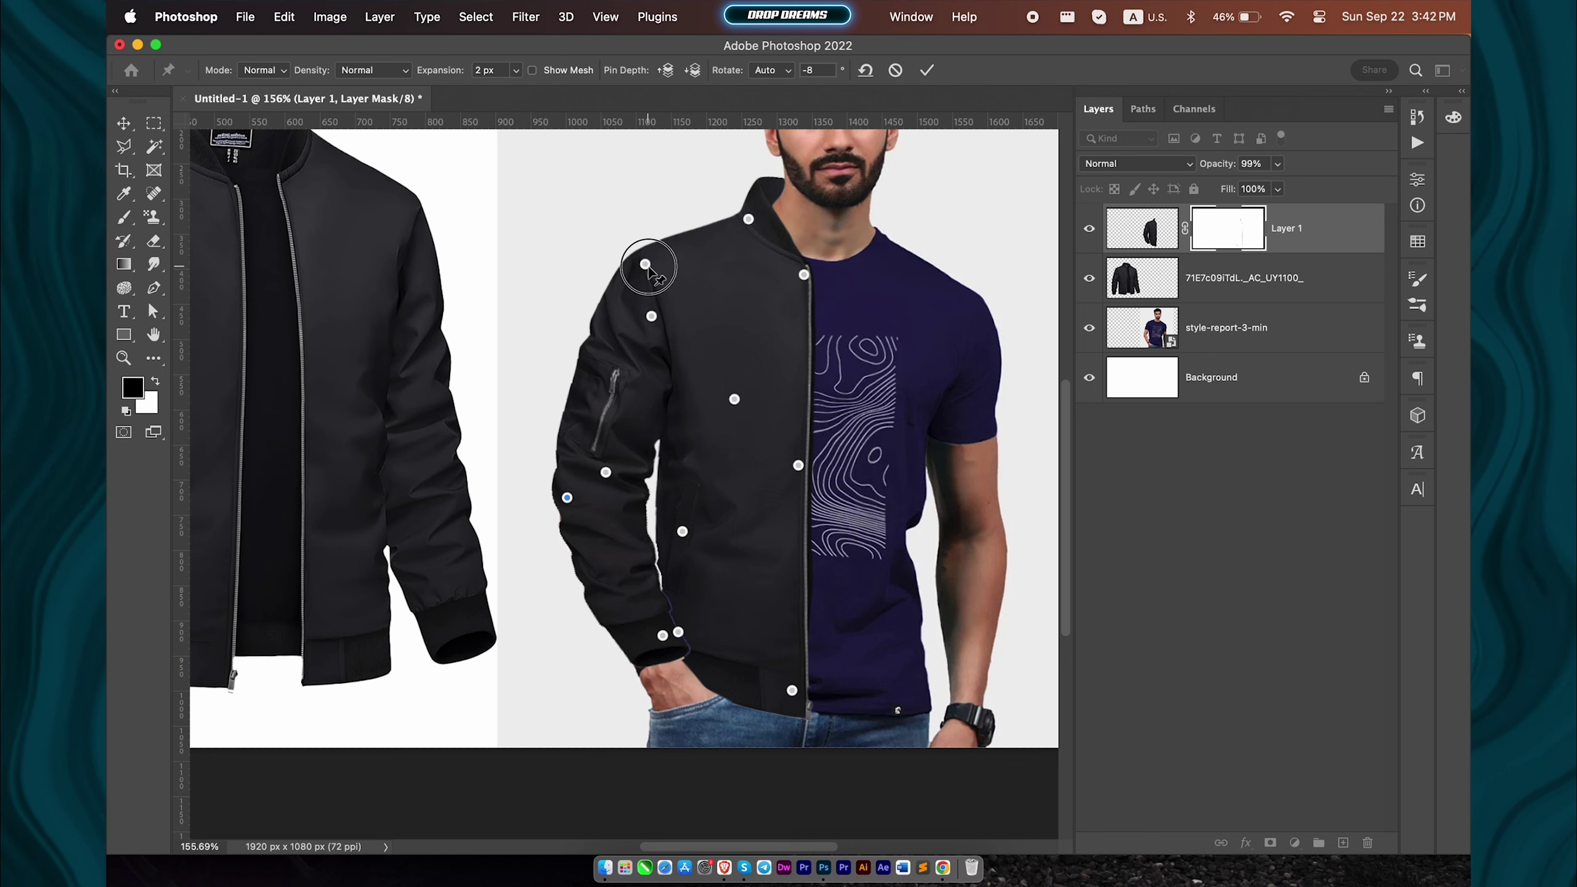
left_click_drag(645, 265, 650, 267)
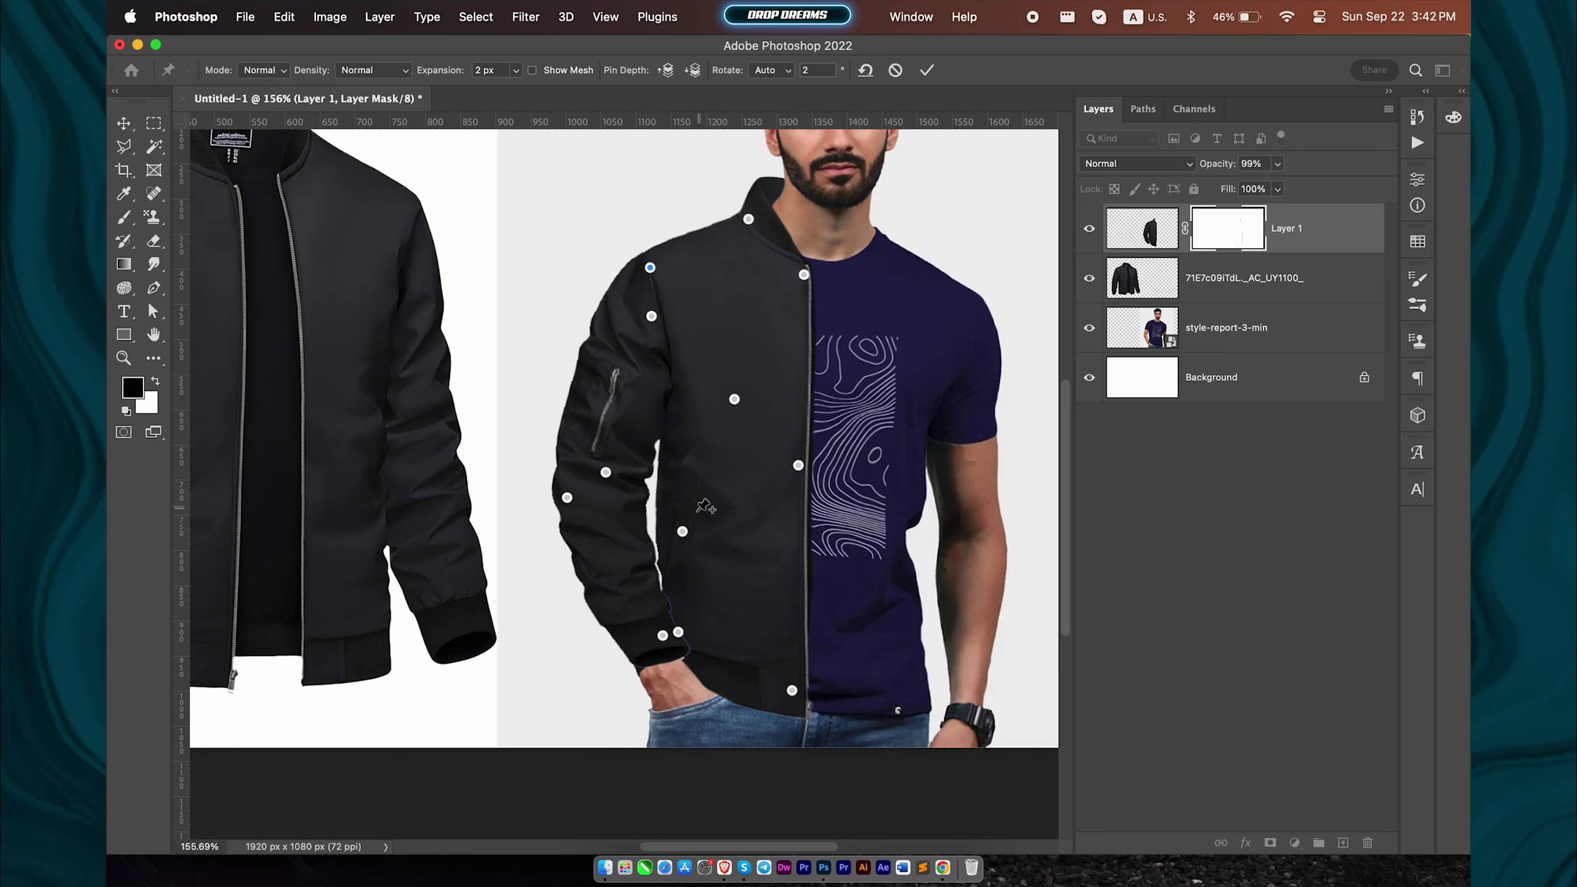
left_click_drag(682, 533, 682, 530)
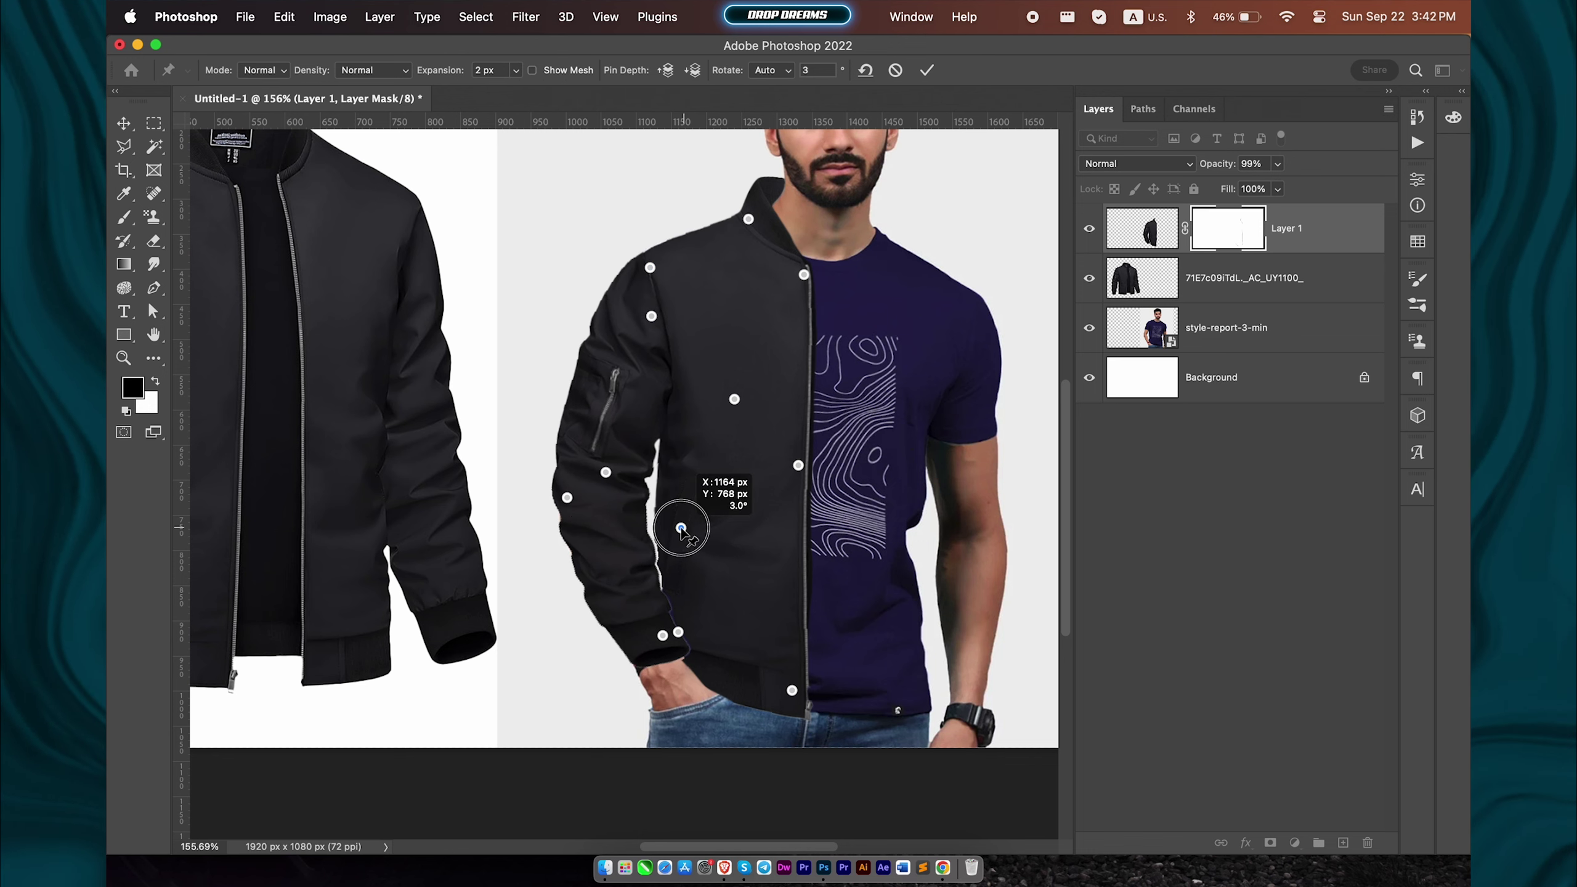
left_click(673, 586)
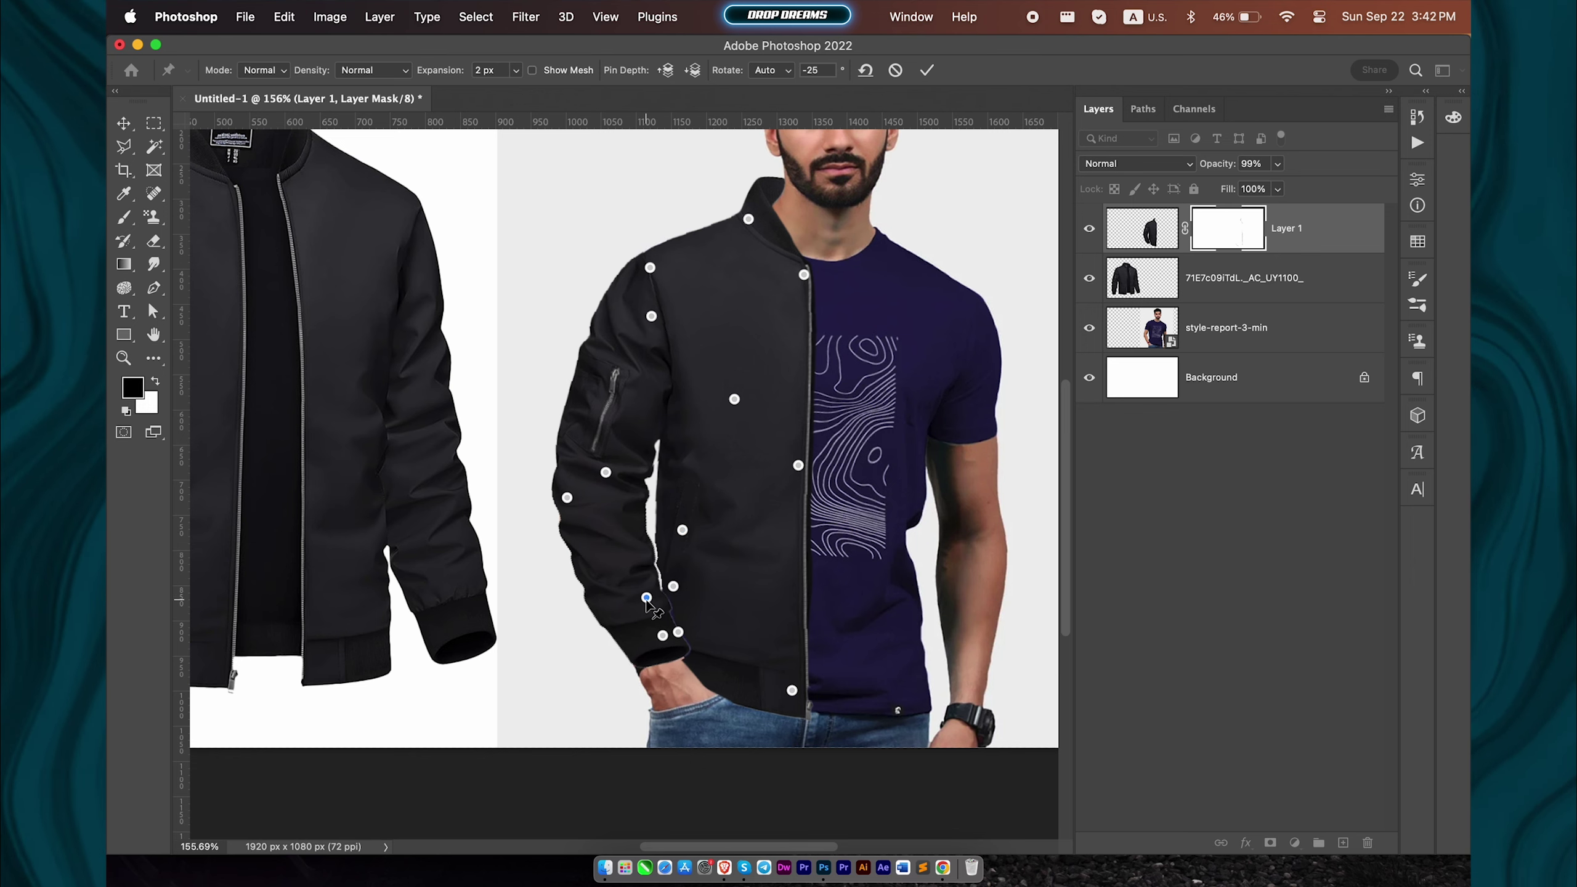
scroll(877, 356, "up", 3)
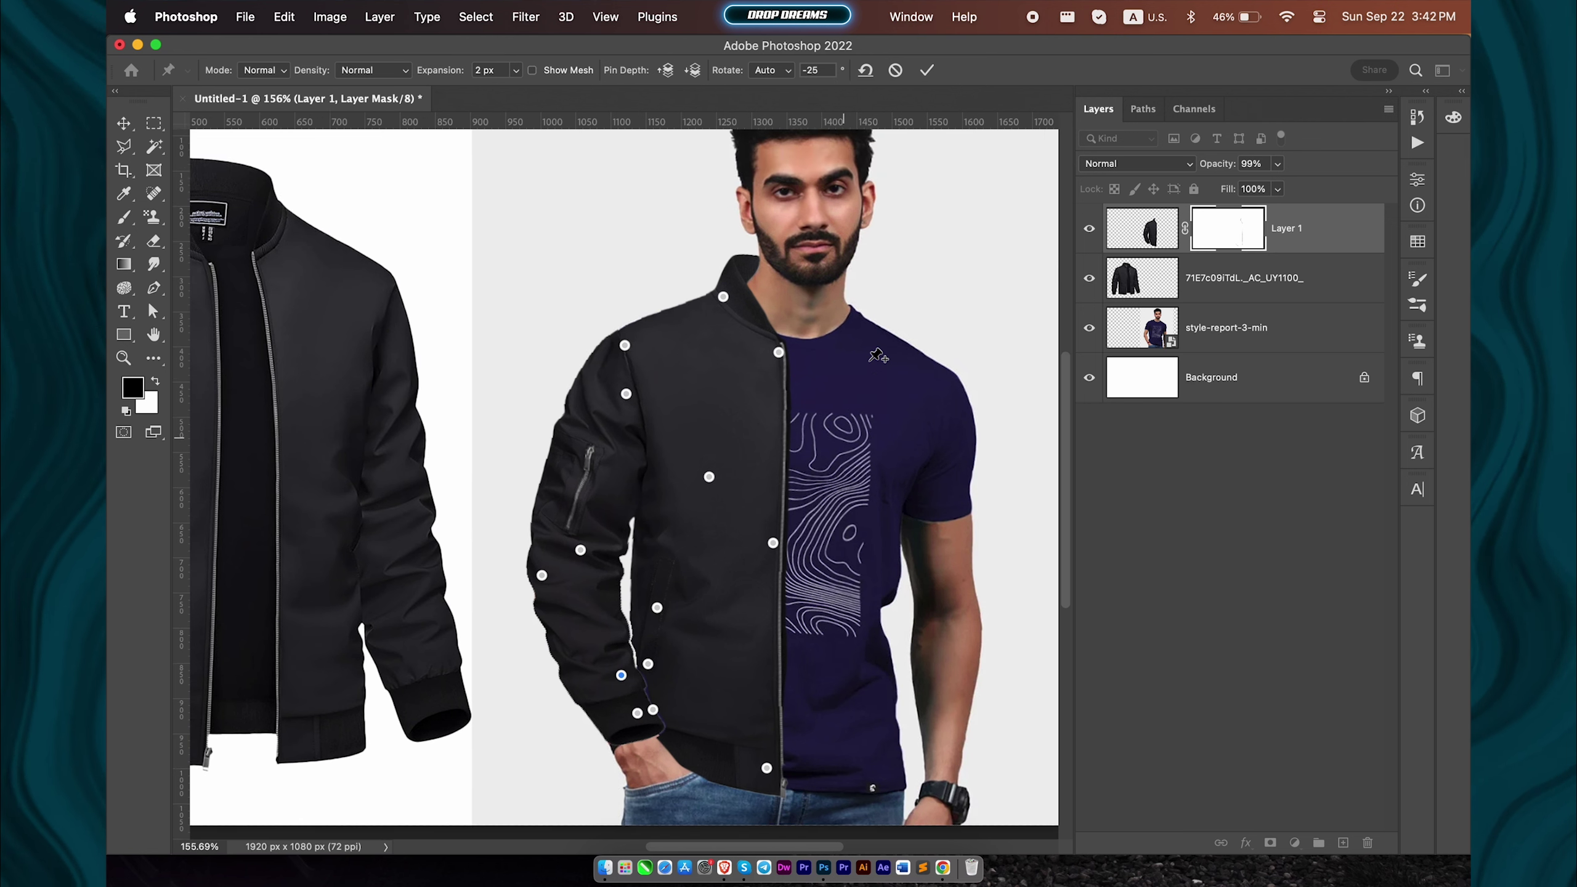
left_click(927, 70)
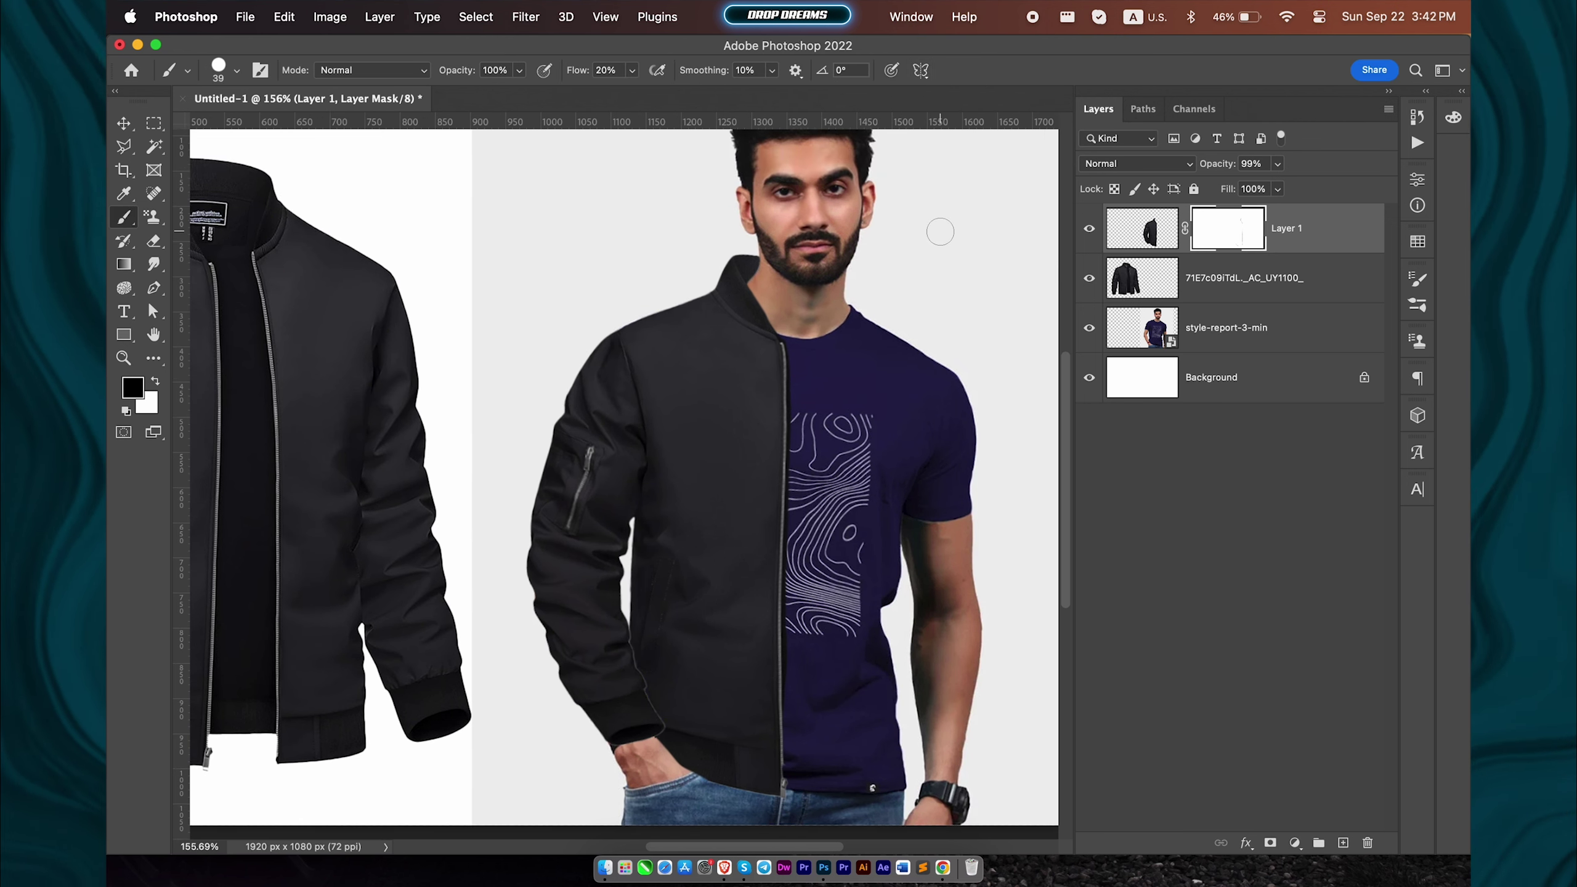
Step: Zoom in, paint black on Layer 1's mask over the cuff edge to reveal the hand, then zoom out
scroll(924, 283, "down", 1)
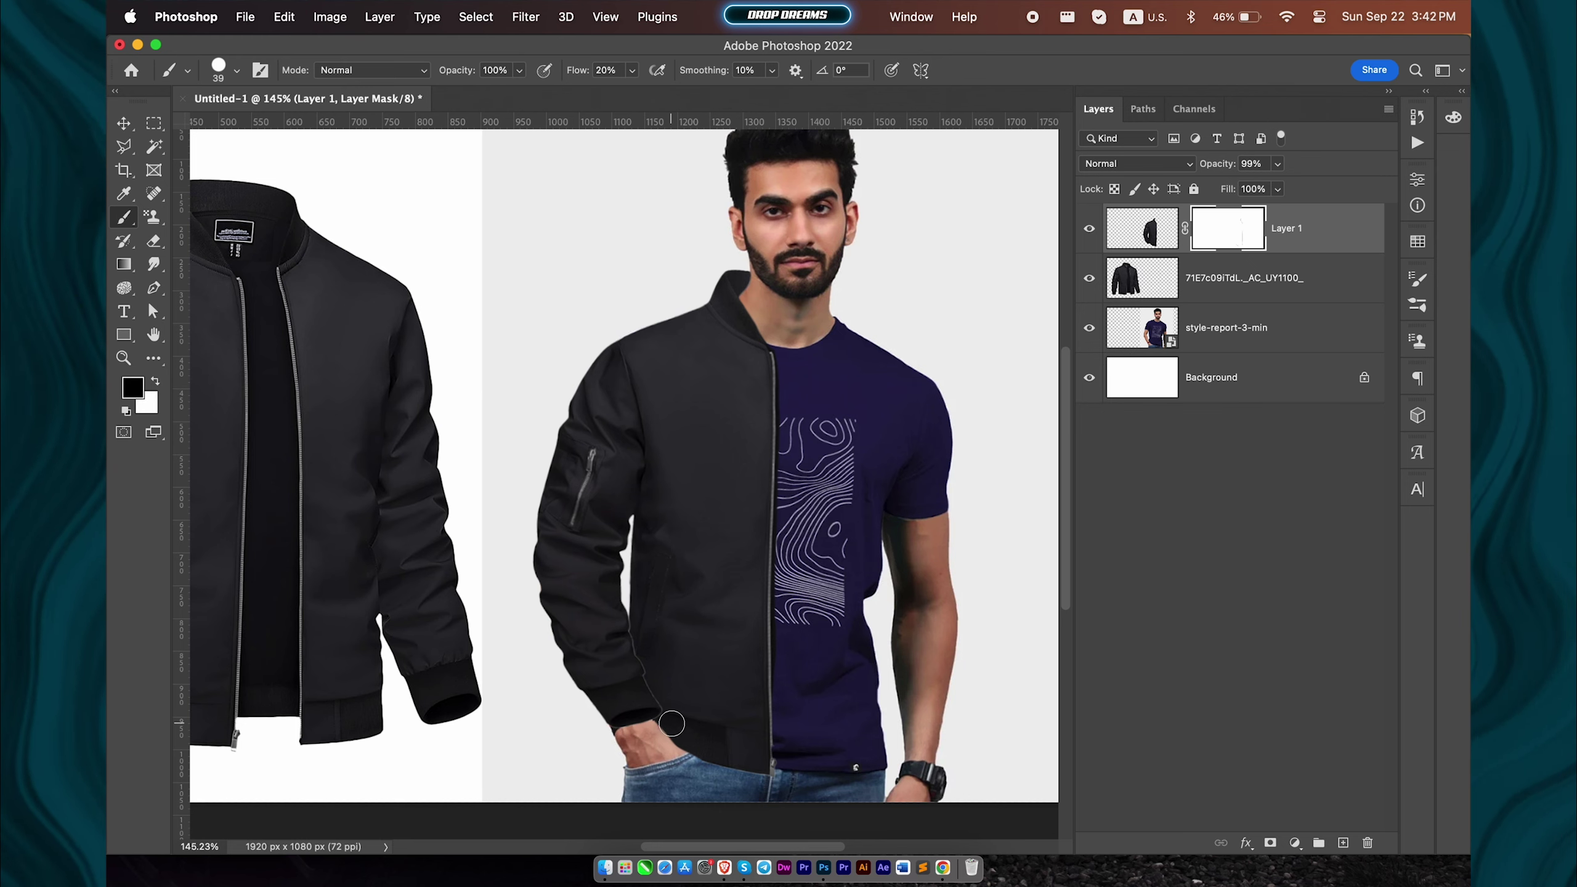
scroll(672, 724, "up", 2)
scroll(672, 724, "up", 2)
scroll(672, 733, "up", 1)
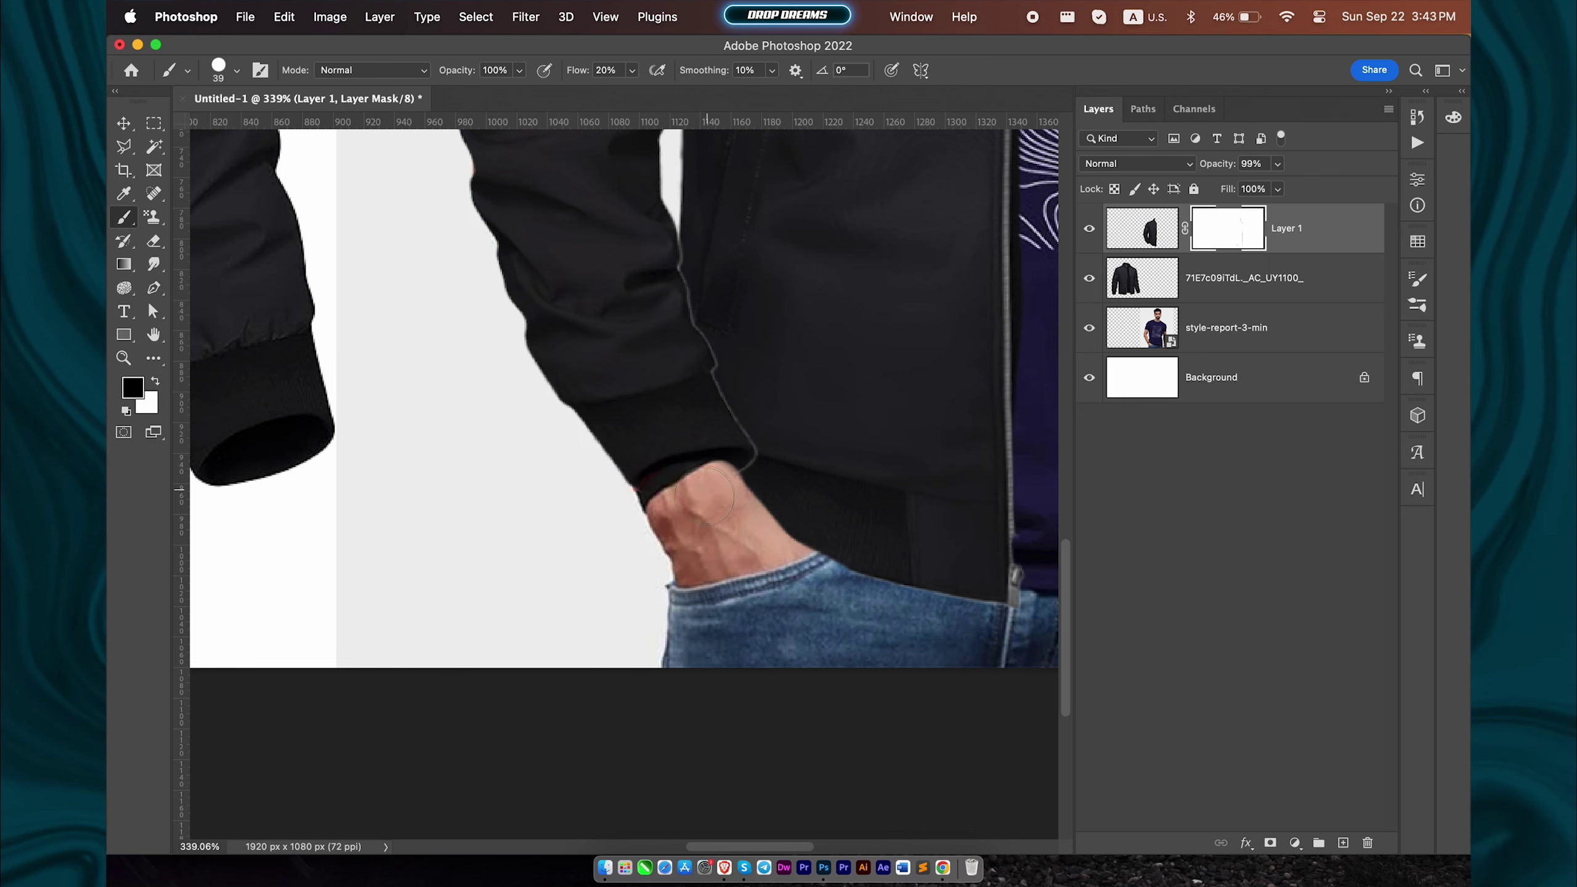
left_click_drag(687, 491, 714, 491)
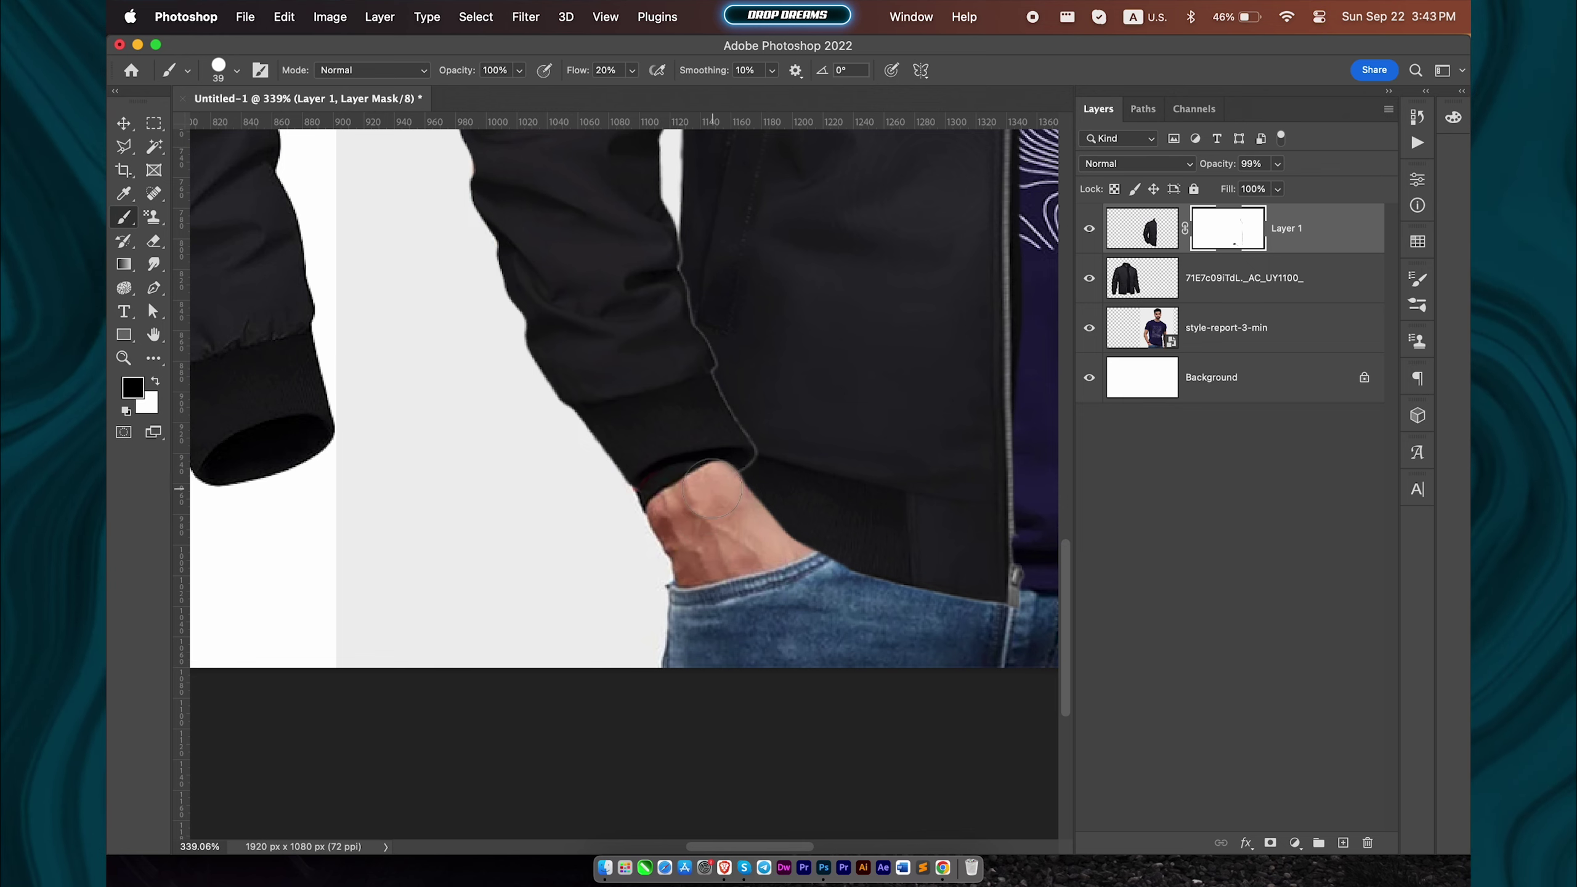
scroll(708, 513, "down", 1)
scroll(708, 516, "down", 2)
scroll(708, 525, "down", 2)
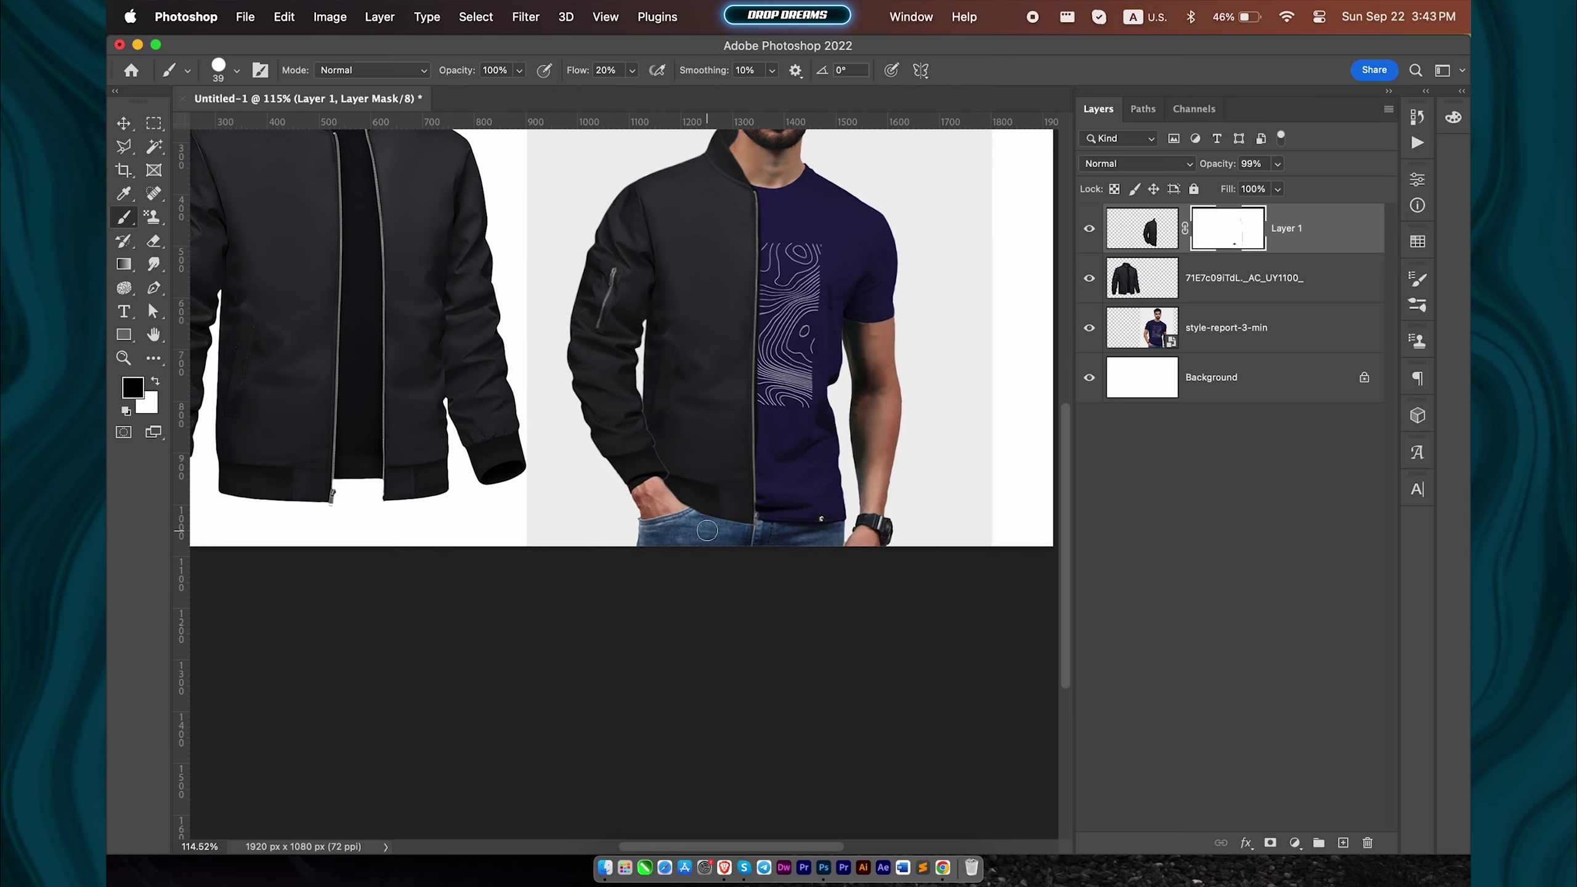
scroll(707, 530, "down", 1)
scroll(708, 530, "down", 1)
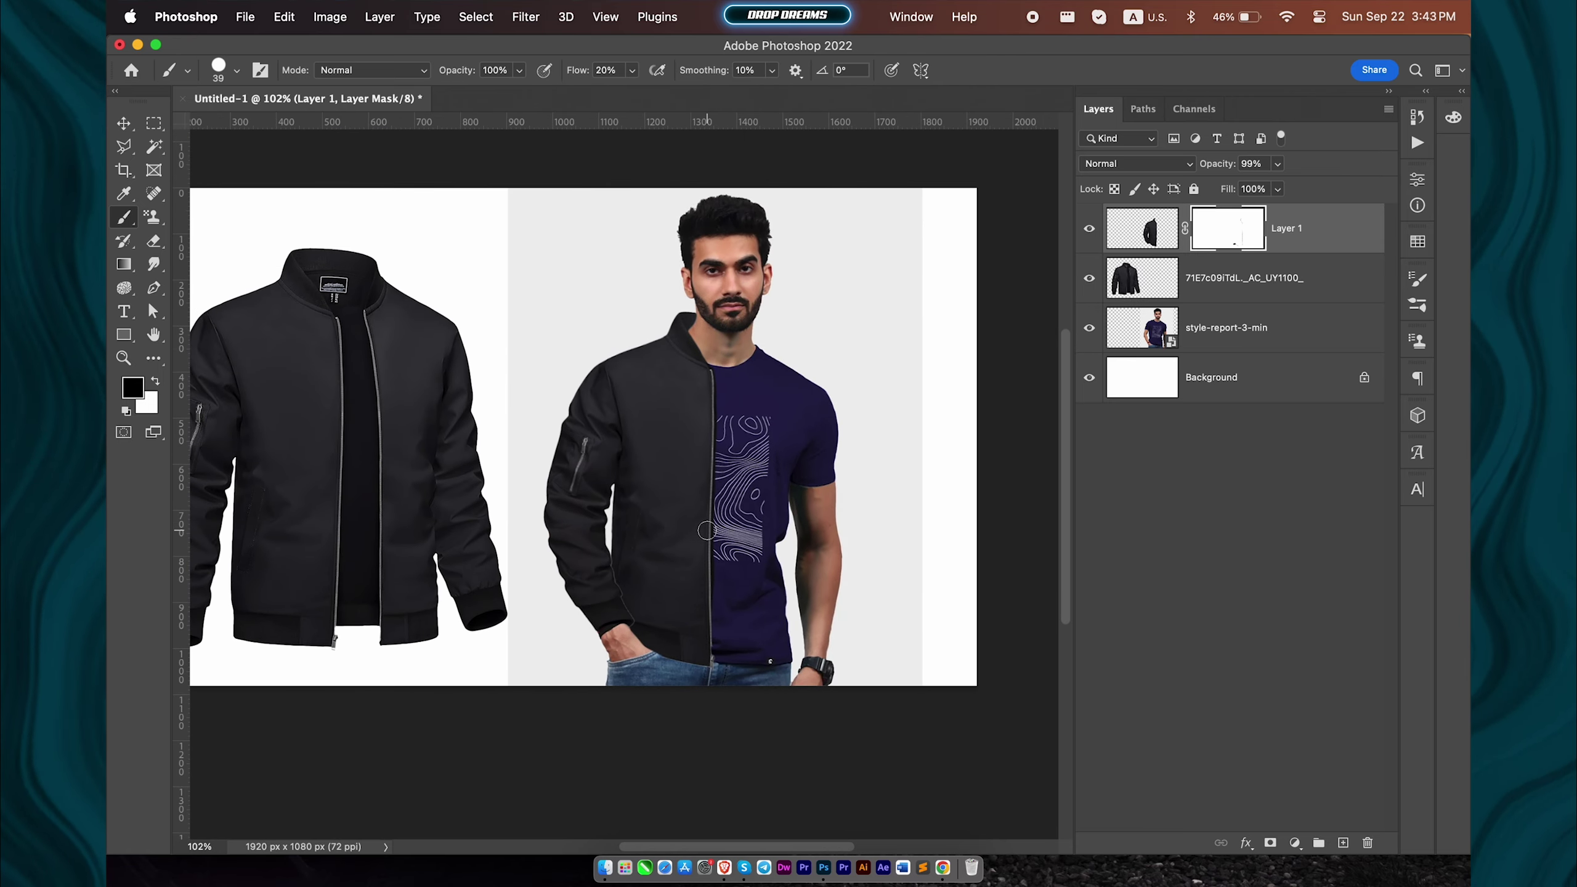
scroll(707, 530, "down", 1)
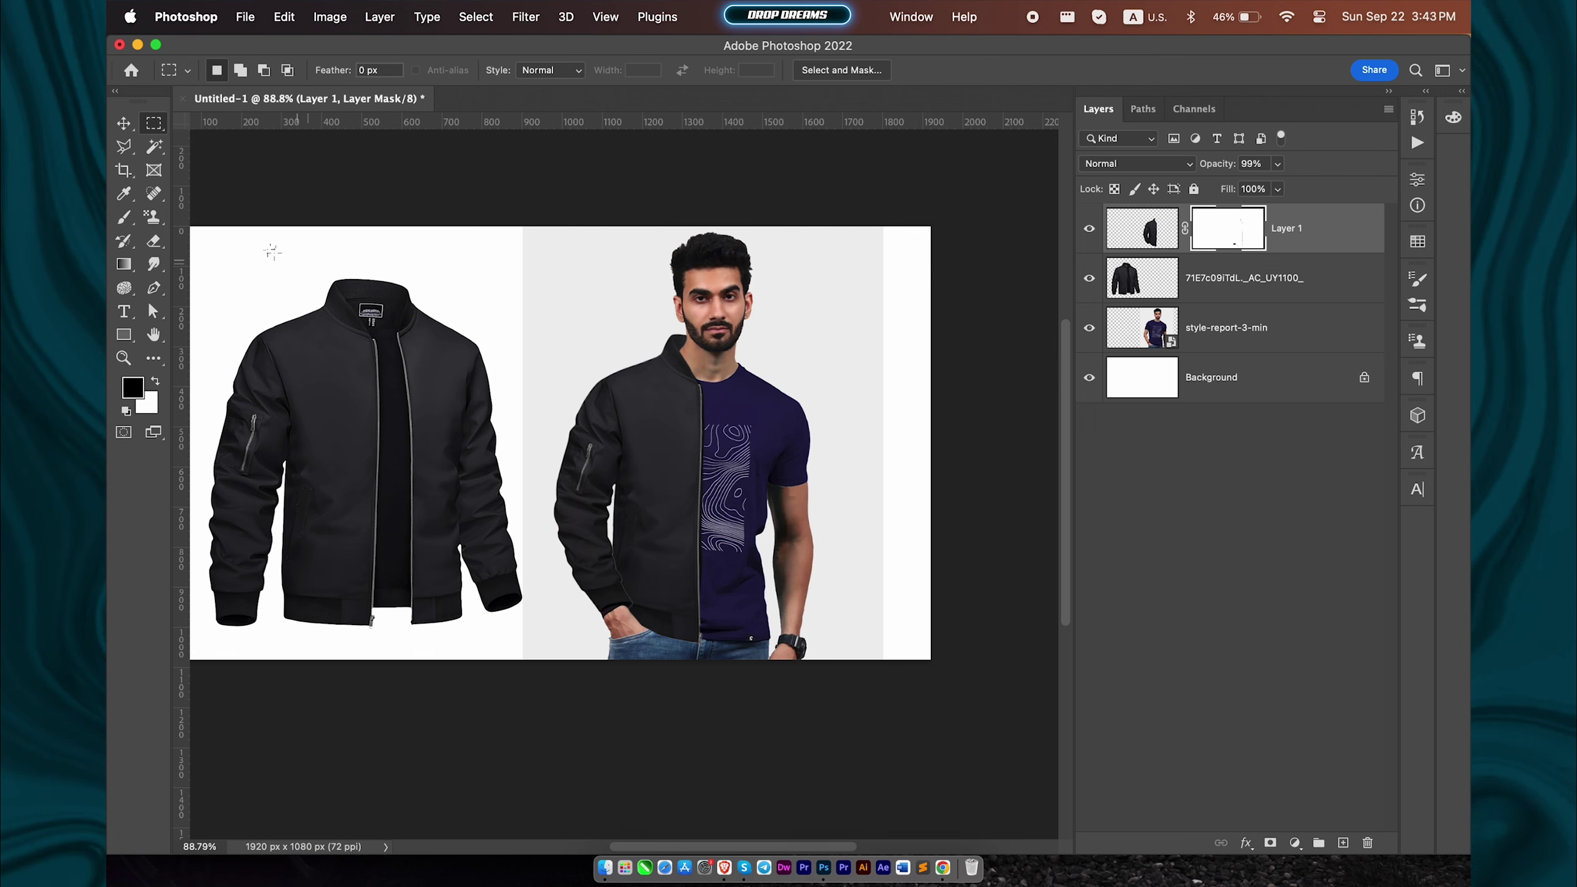
Step: Lasso the standalone jacket's right half and copy it from the jacket photo layer to Layer 2
key("l")
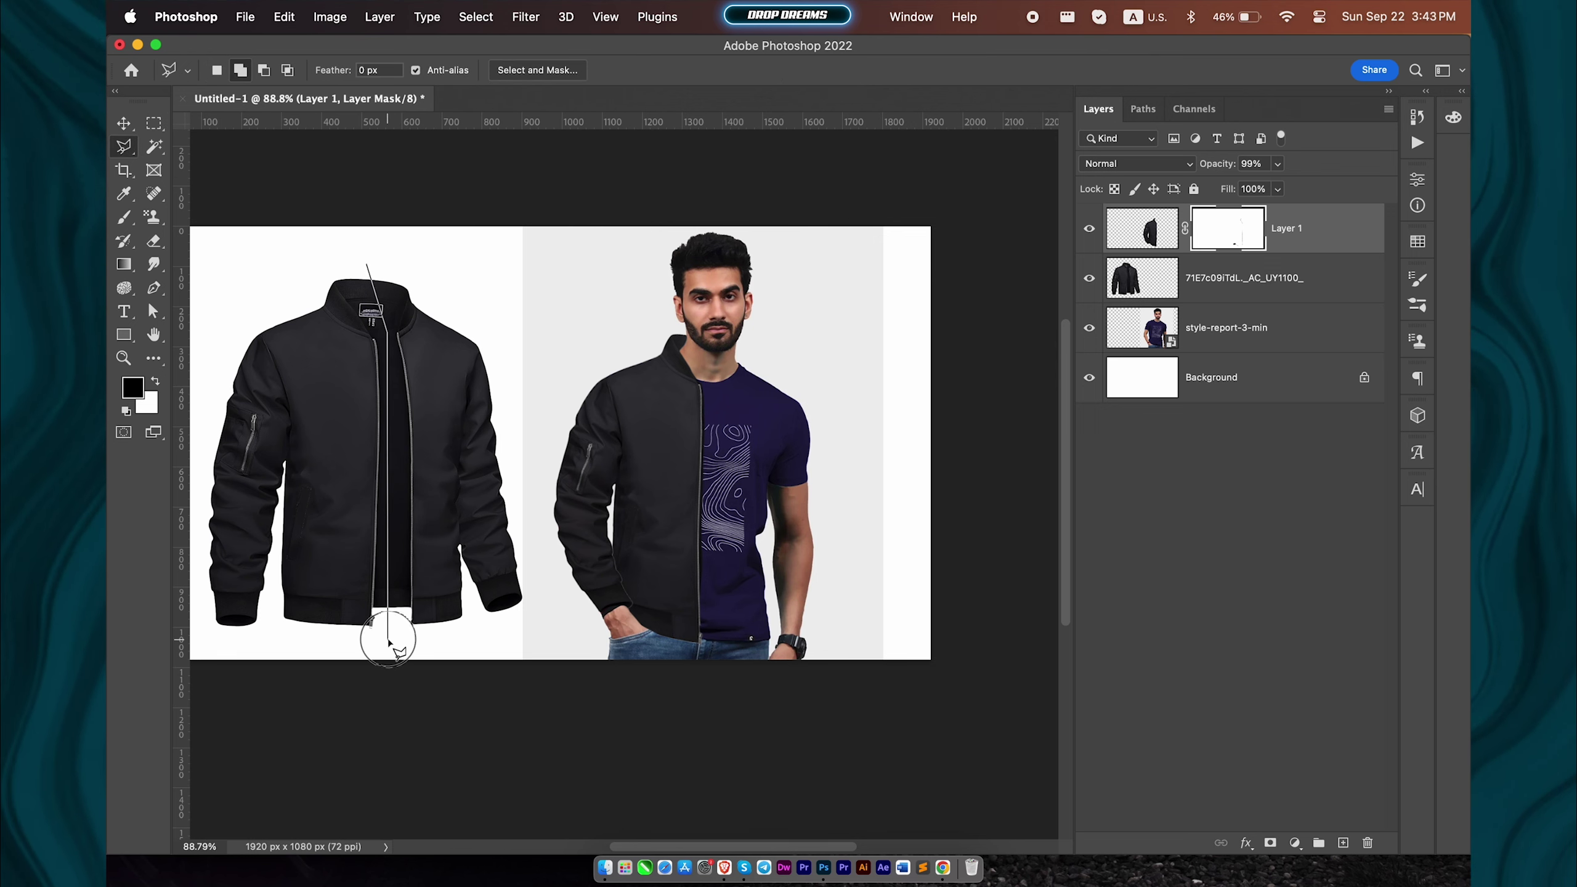
left_click(521, 647)
left_click(528, 584)
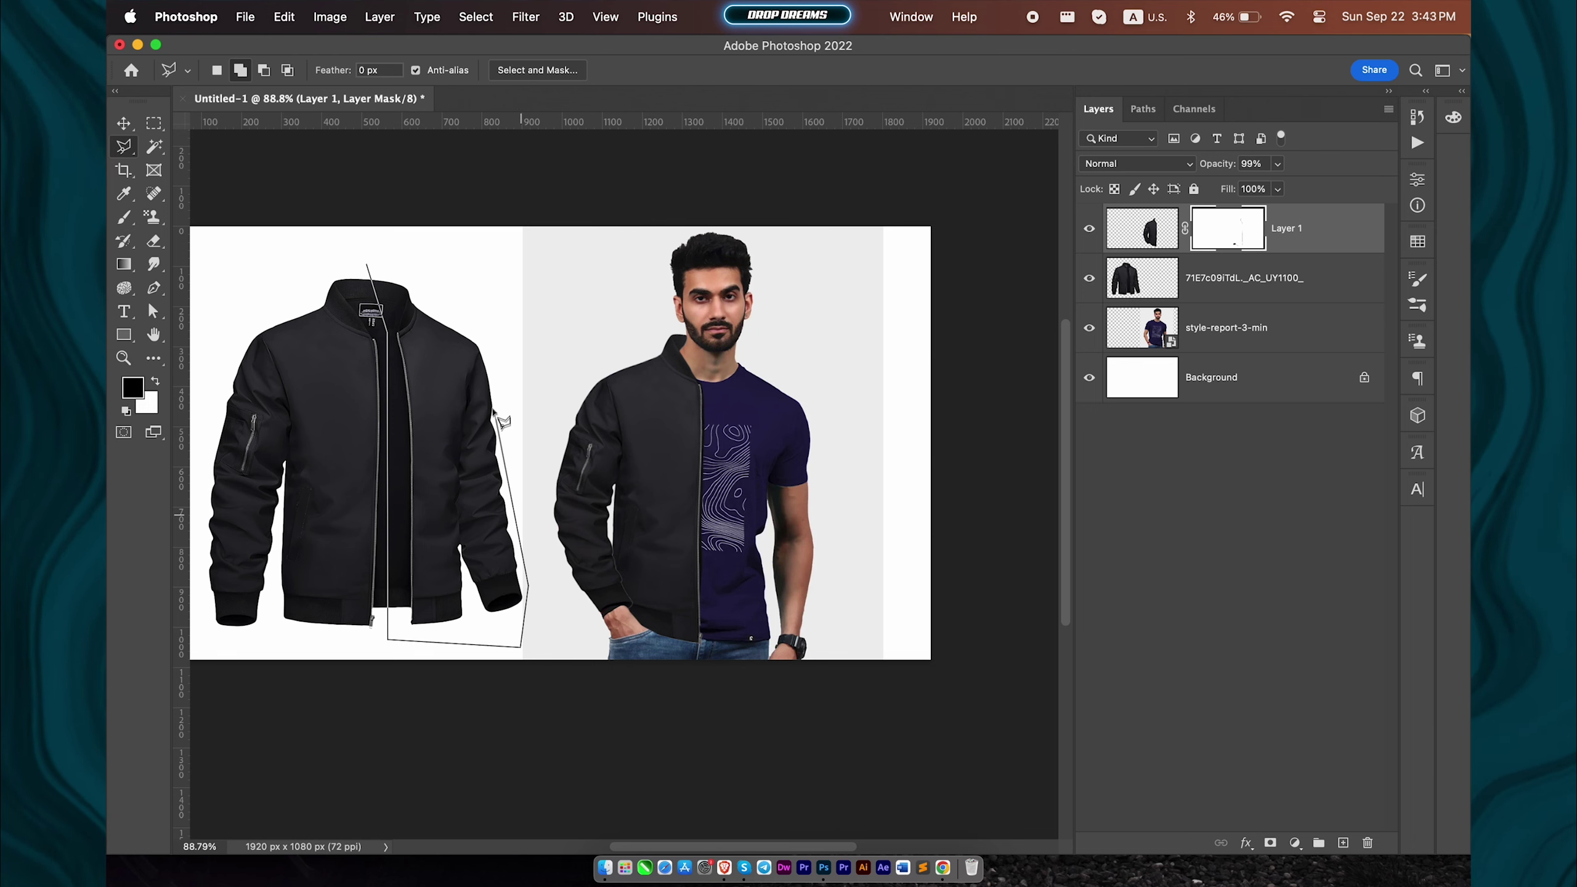
left_click(486, 288)
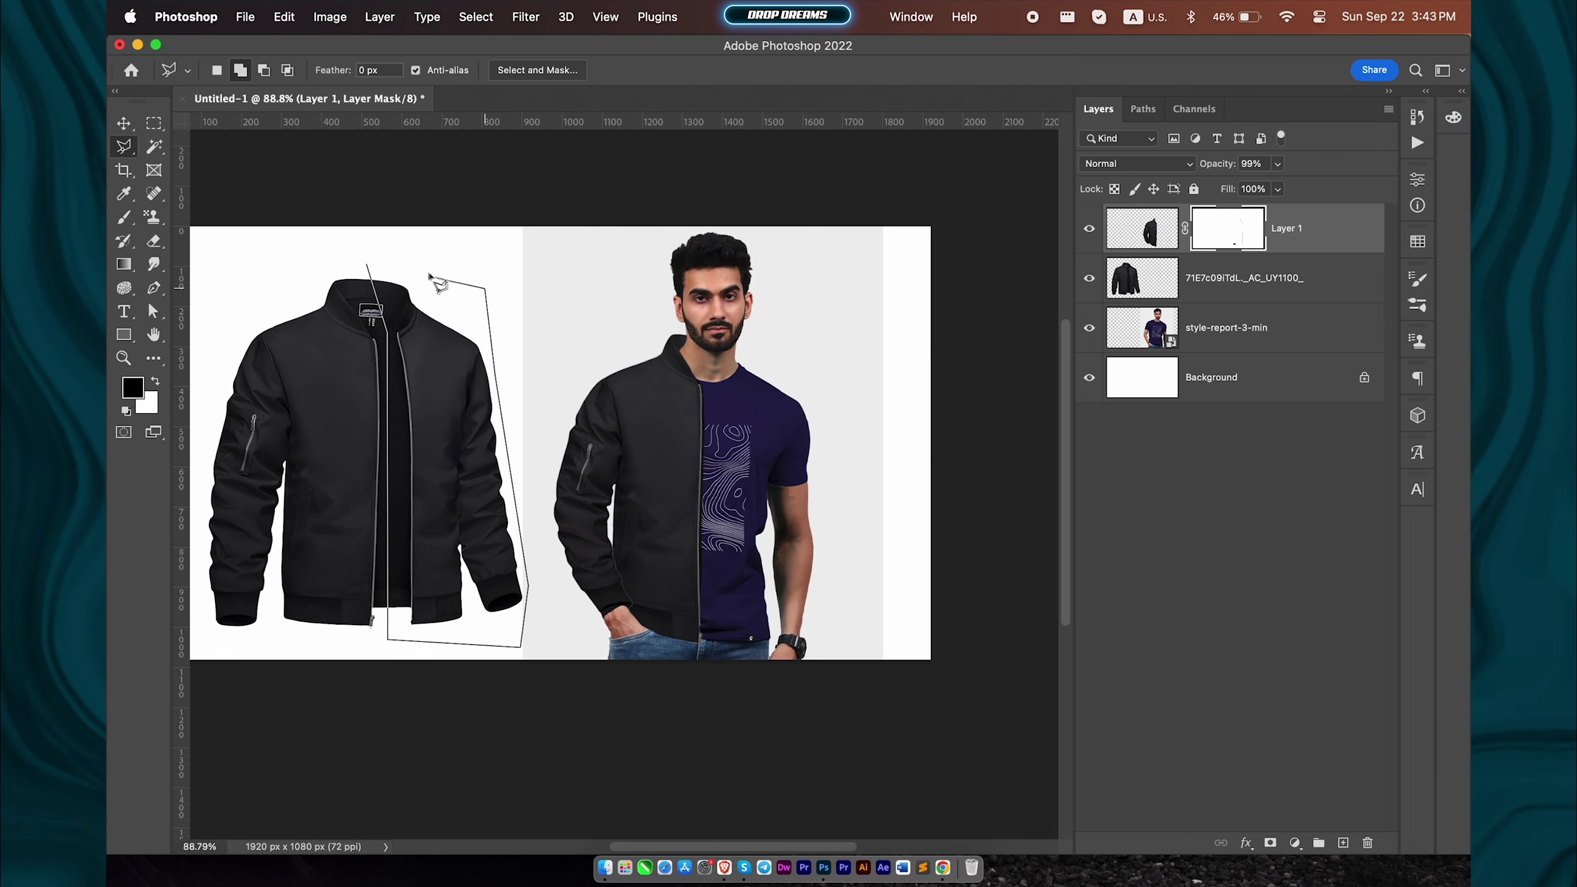
left_click(367, 266)
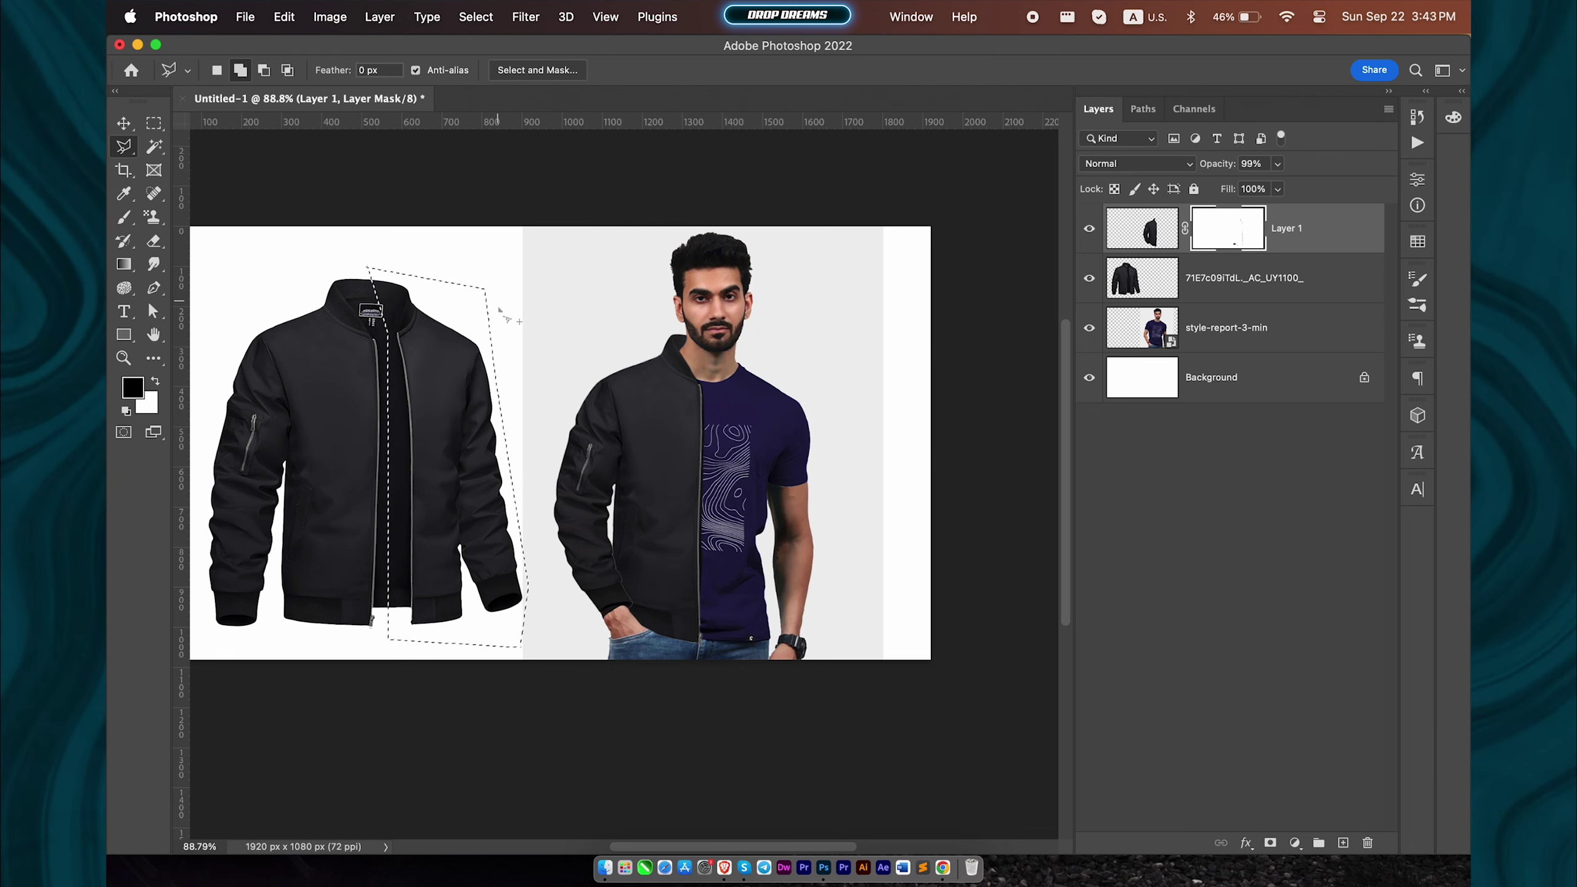
key("ctrl+j")
key("ctrl+z")
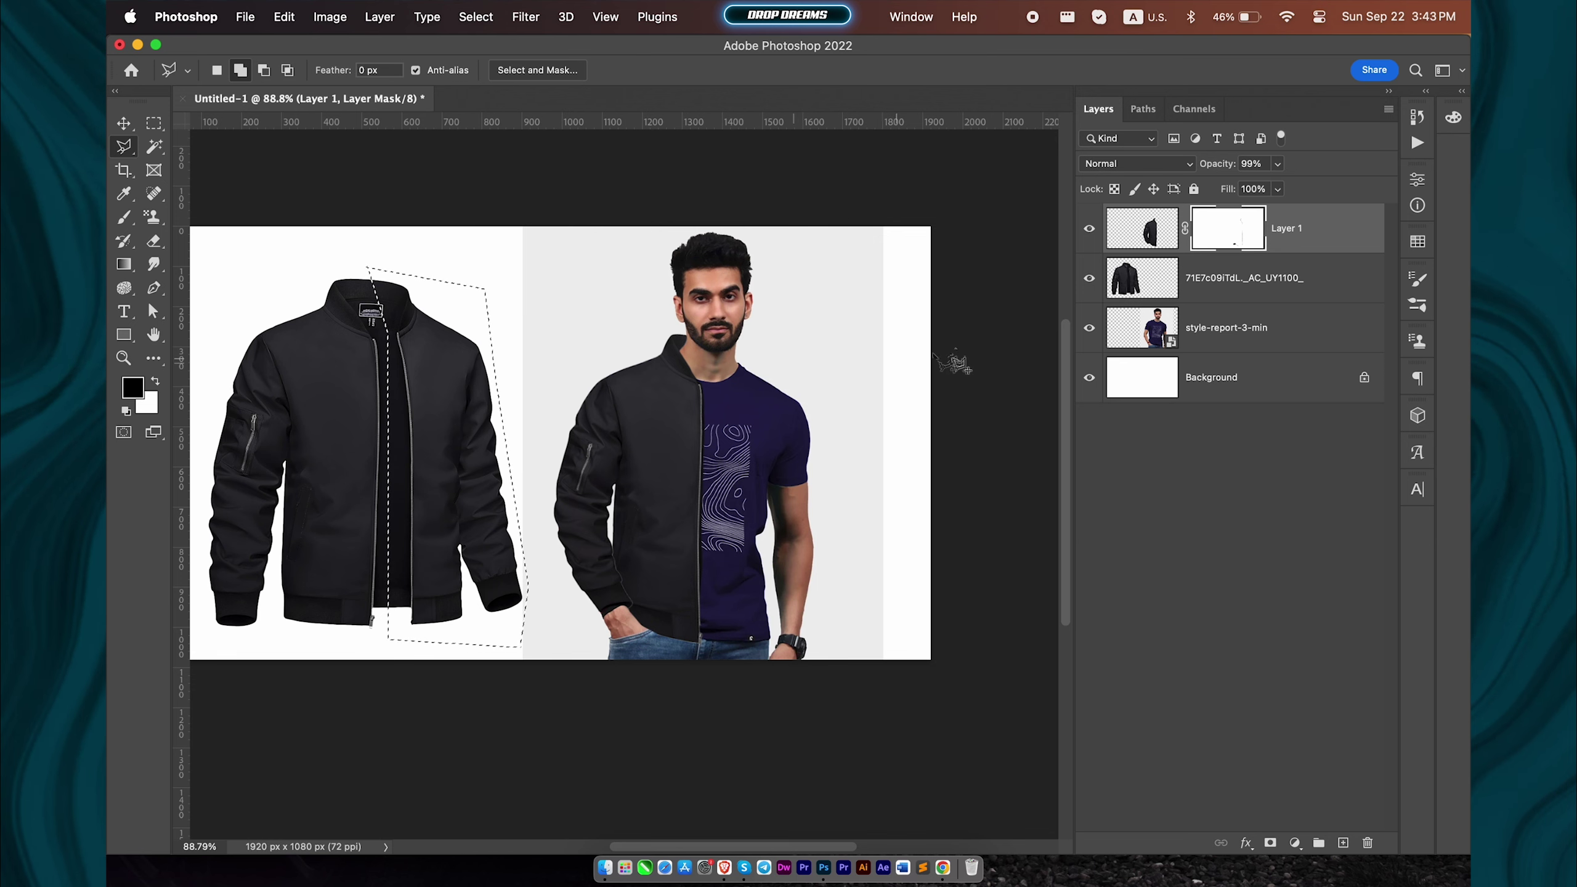
left_click(1196, 296)
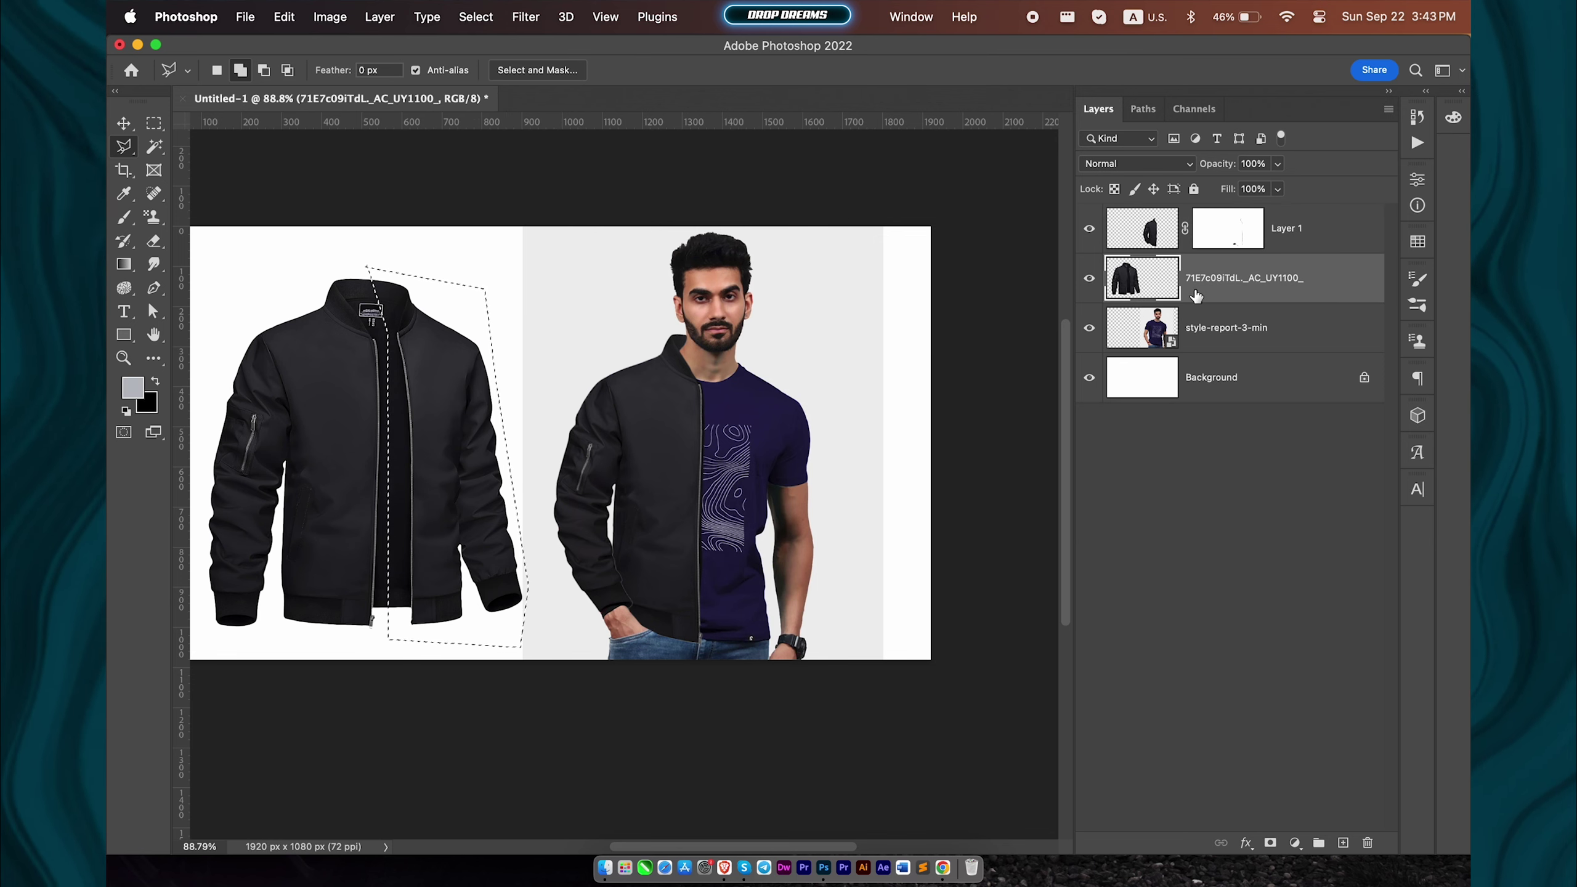
key("ctrl+j")
Step: Move the copied half-jacket onto the man's right torso and scale it to about 91%
key("ctrl+t")
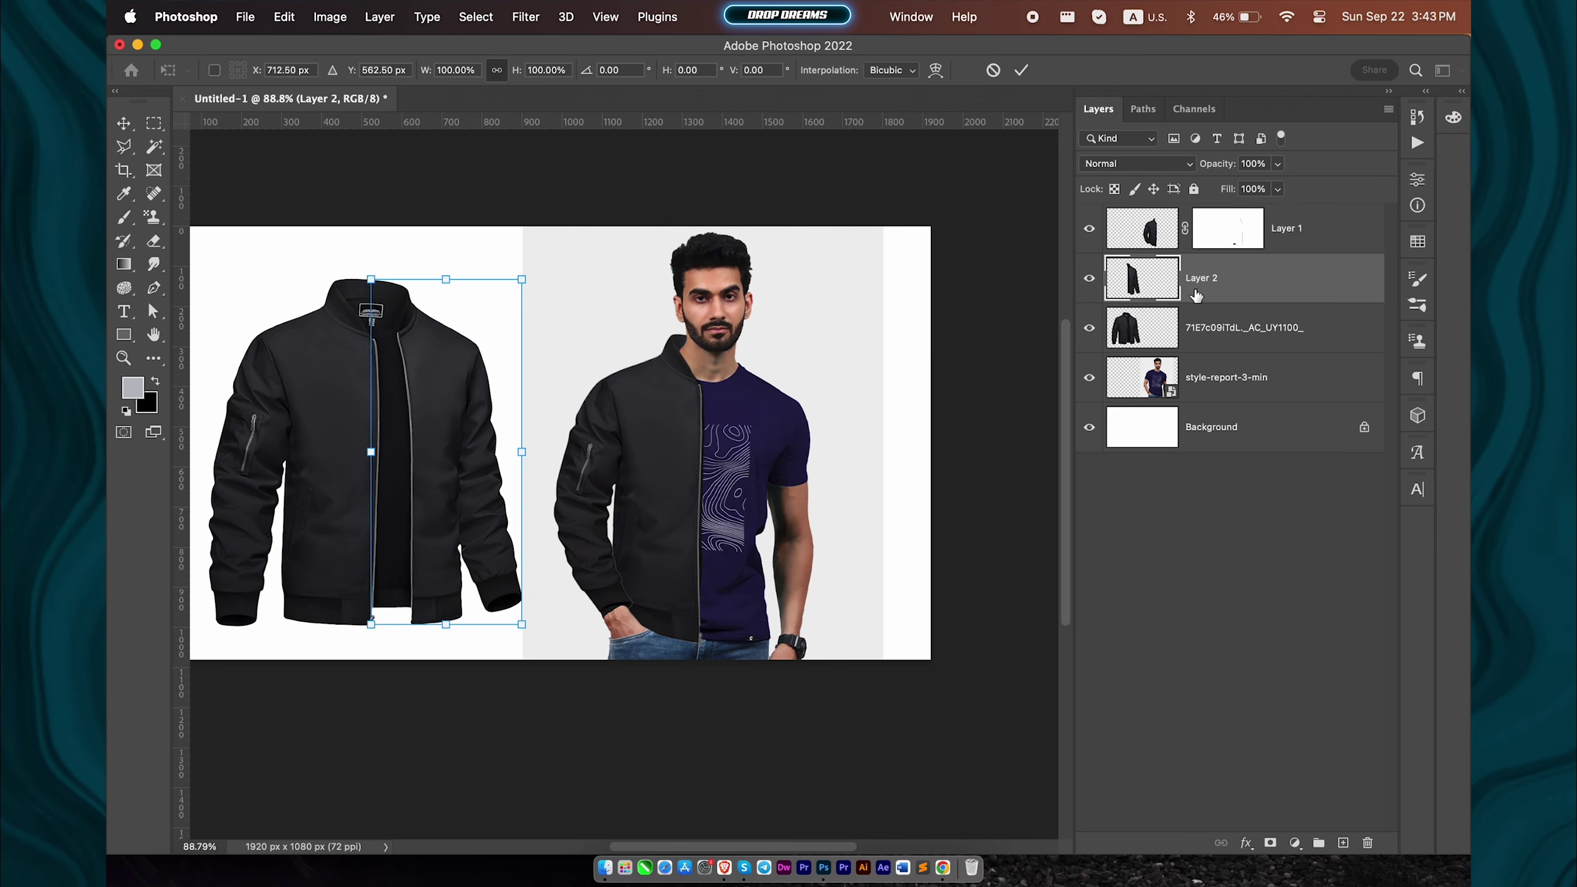
mouse_move(430, 388)
left_mouse_down()
mouse_move(764, 429)
mouse_move(752, 426)
left_mouse_up()
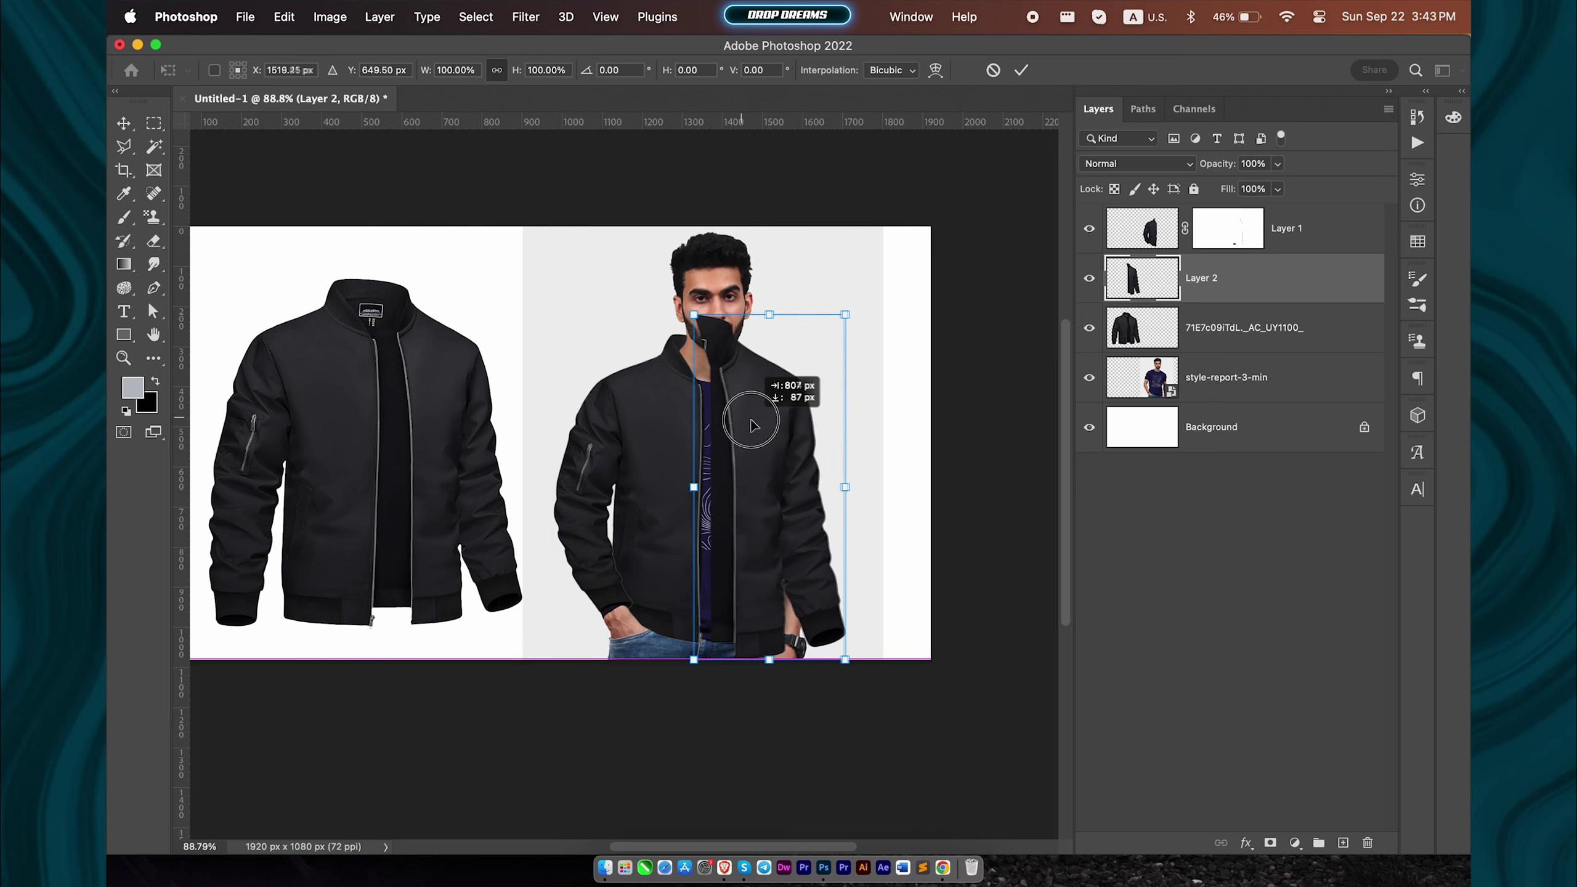
left_click_drag(845, 660, 833, 644)
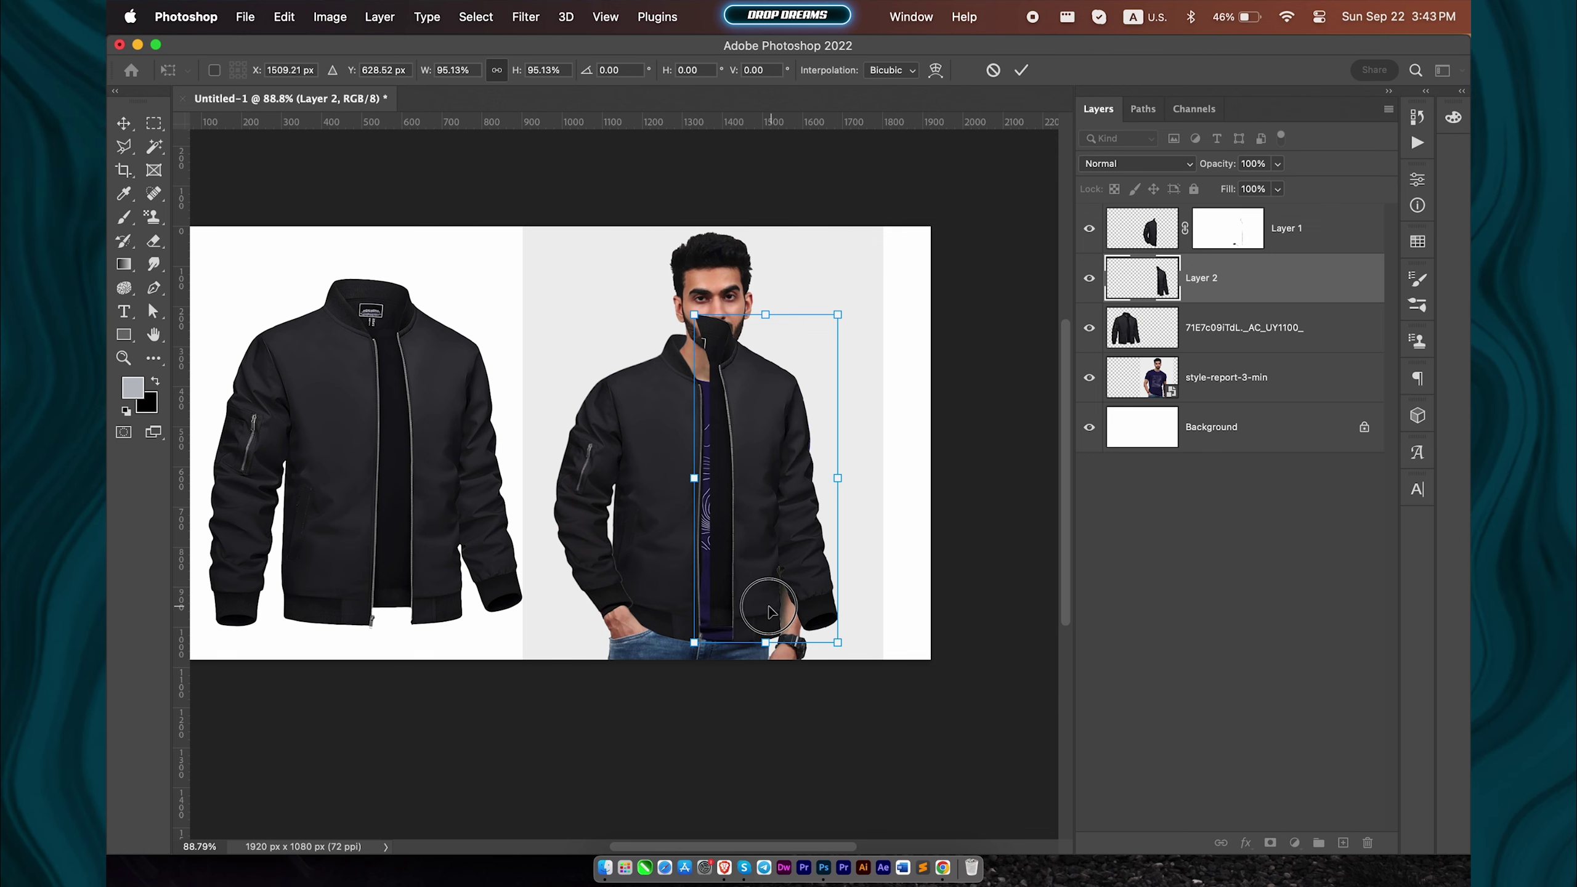
left_click_drag(769, 612, 765, 616)
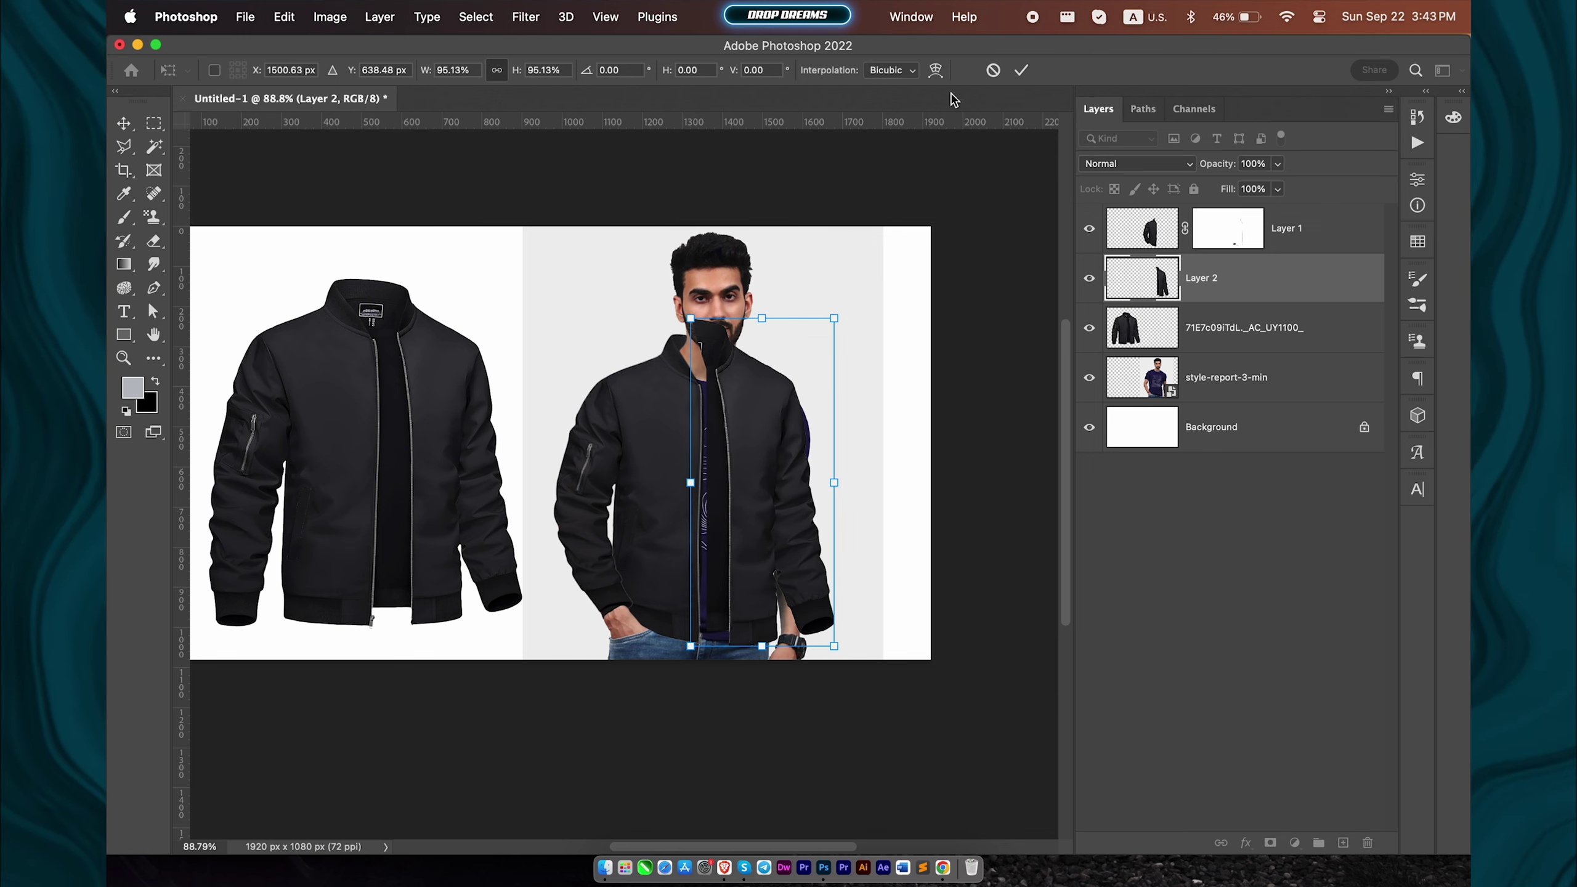
left_click_drag(691, 318, 698, 333)
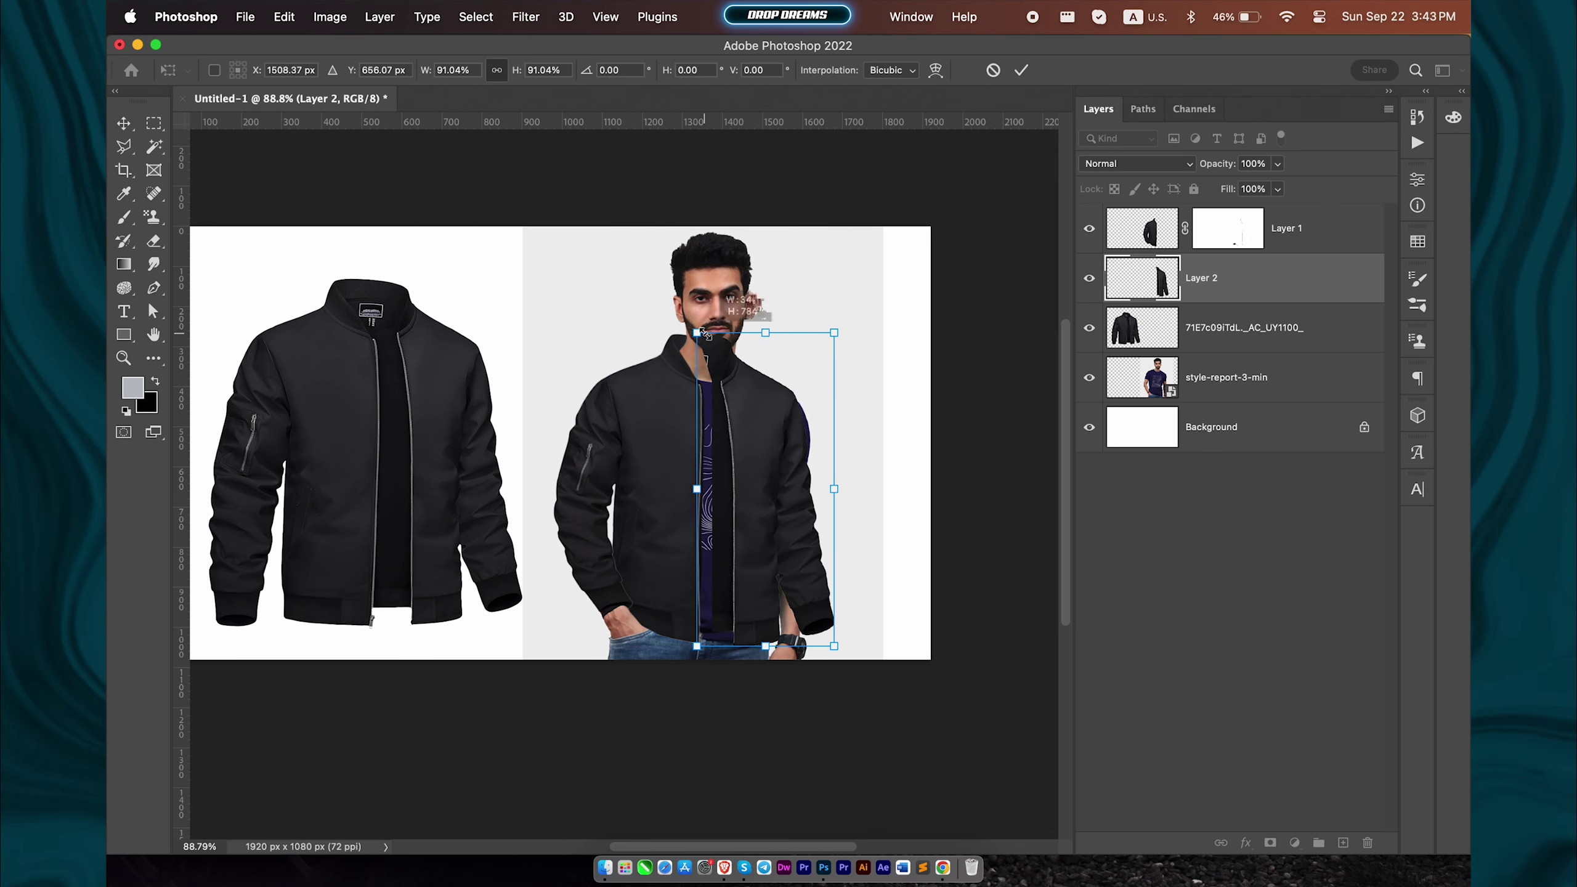
Step: Warp the half-jacket's collar and right side to follow his neck and body, then commit
right_click(731, 354)
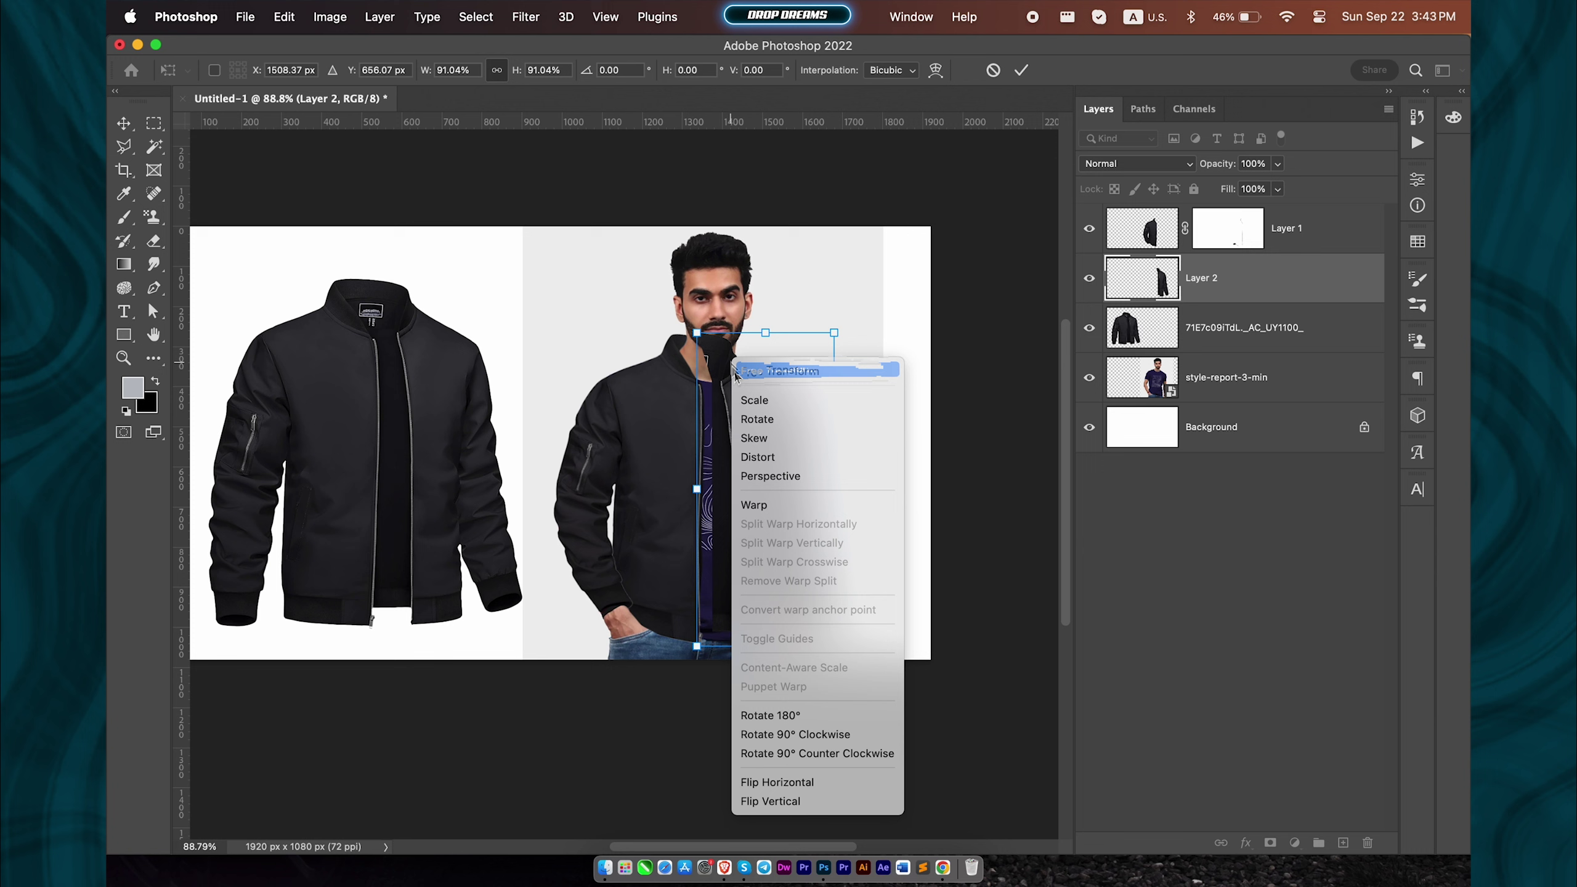
left_click(777, 515)
mouse_move(759, 380)
left_mouse_down()
mouse_move(780, 385)
mouse_move(750, 373)
left_mouse_up()
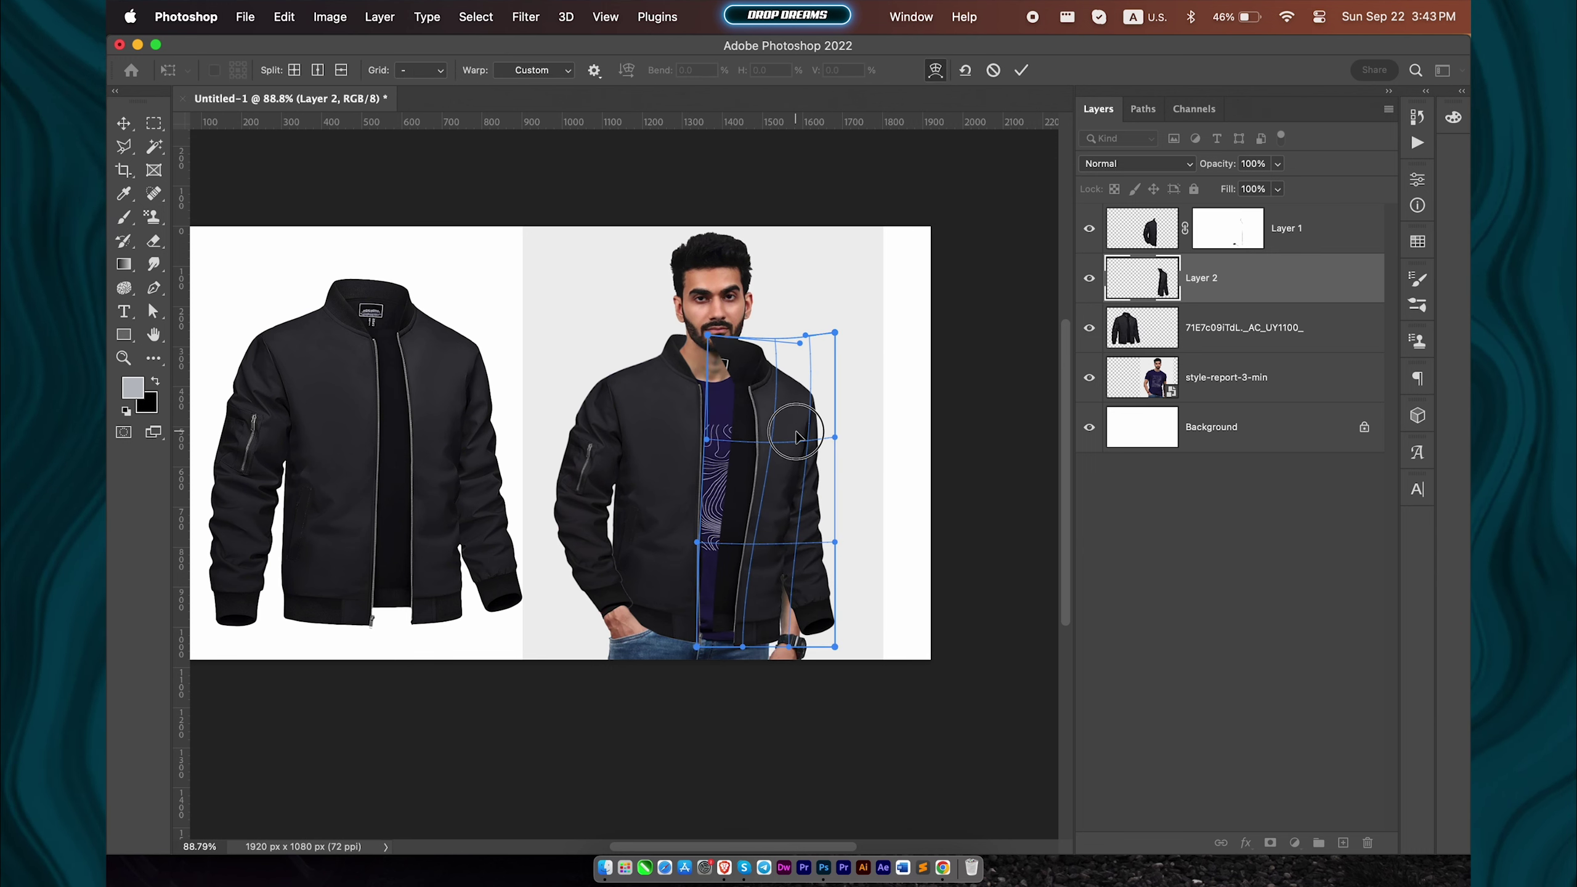
mouse_move(797, 436)
left_mouse_down()
mouse_move(777, 435)
mouse_move(800, 439)
left_mouse_up()
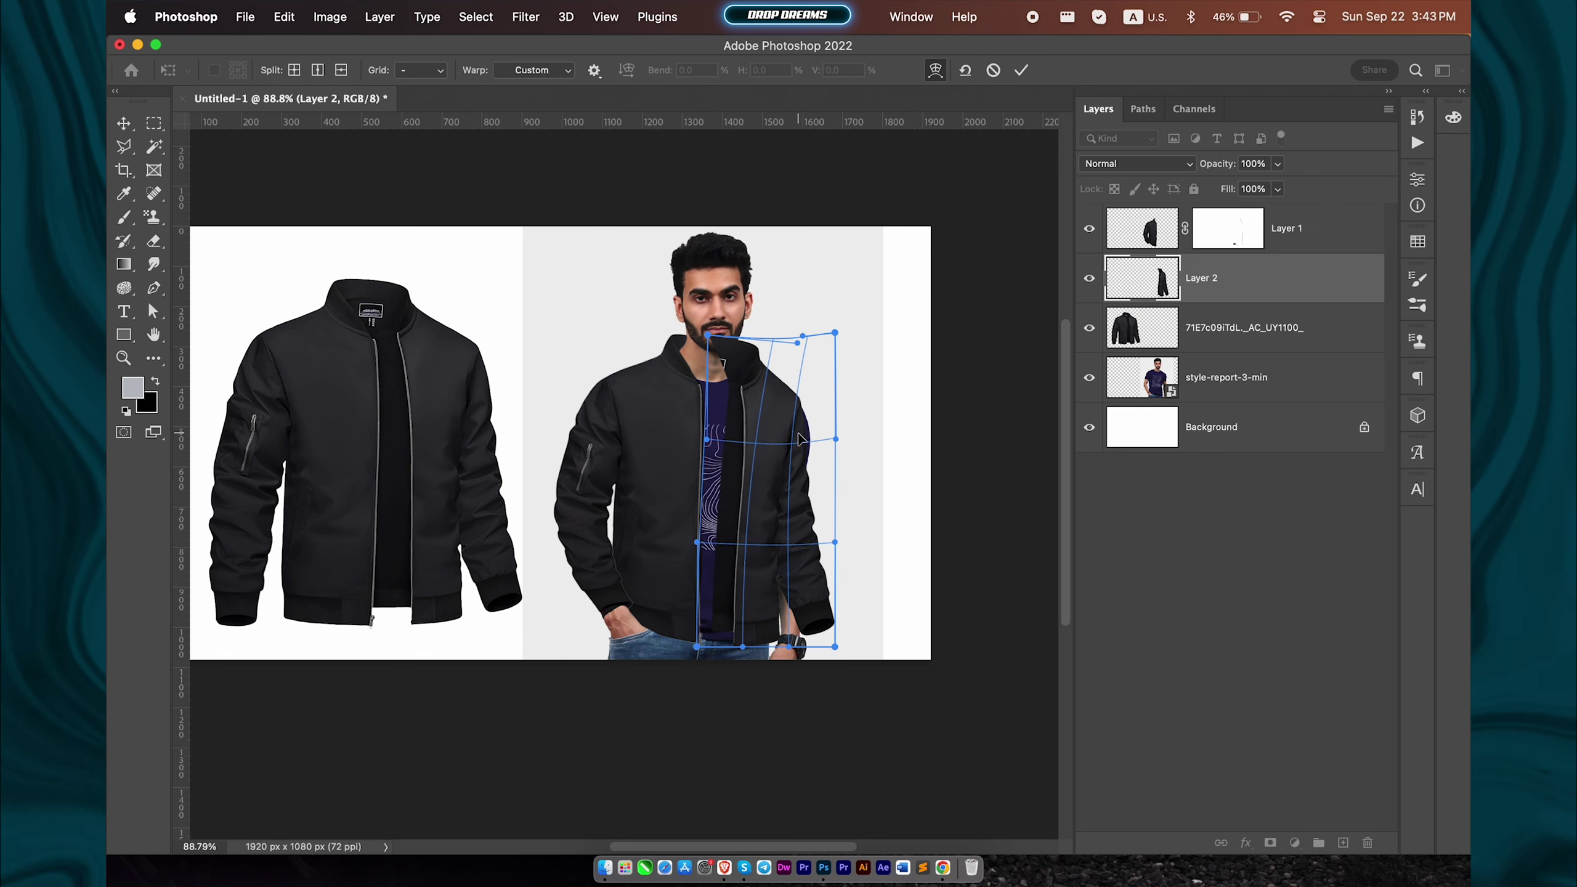
left_click(1021, 70)
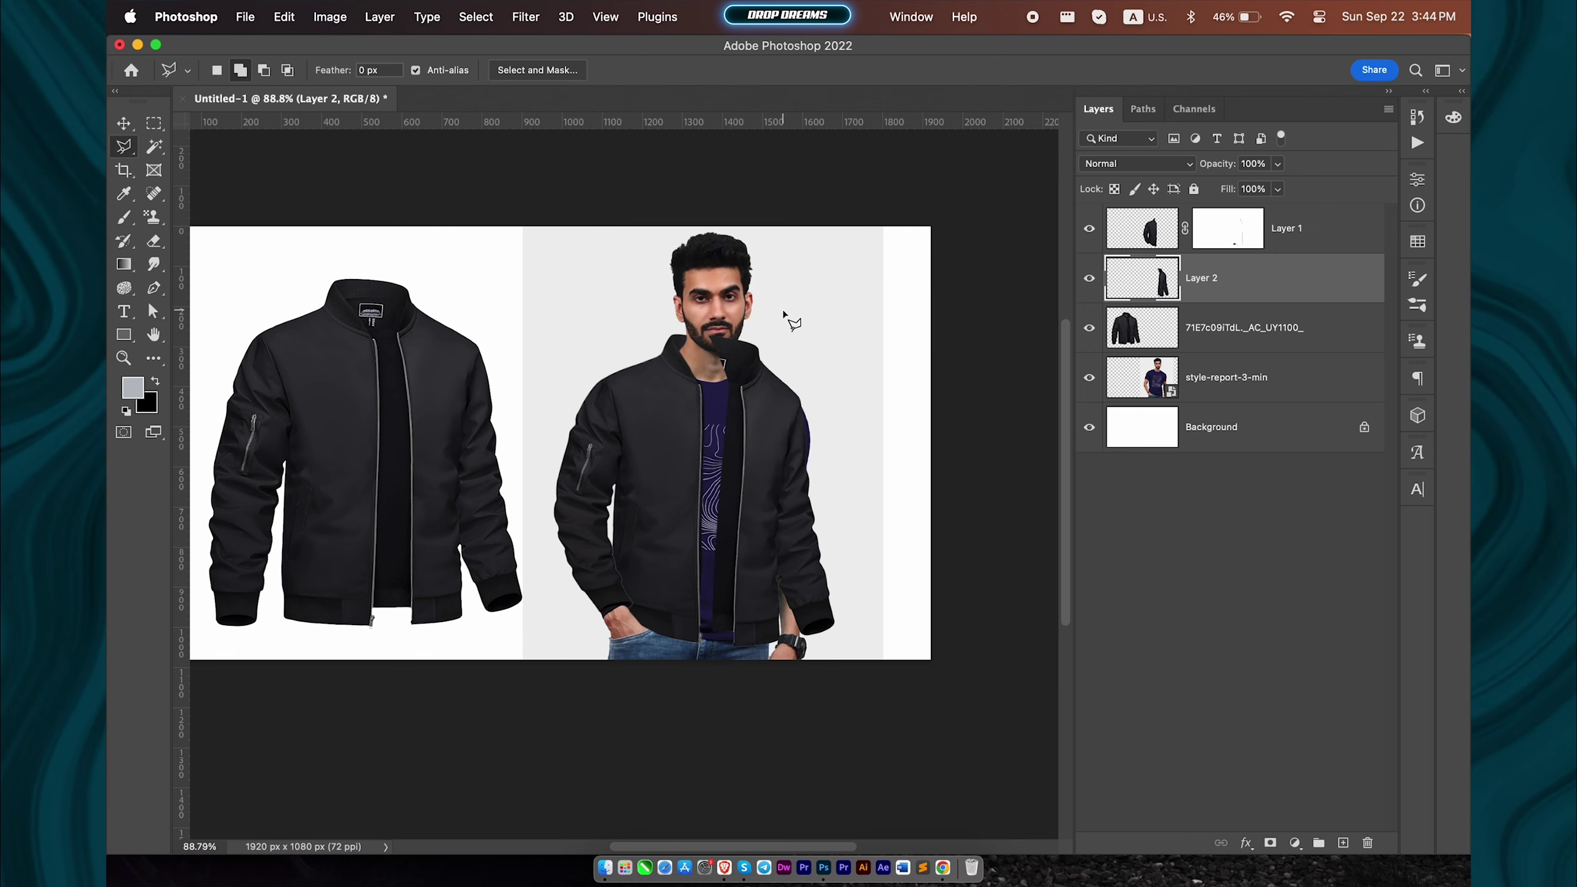
Step: Zoom in and start a Puppet Warp on the half-jacket, anchoring it with three pins
scroll(860, 606, "up", 2)
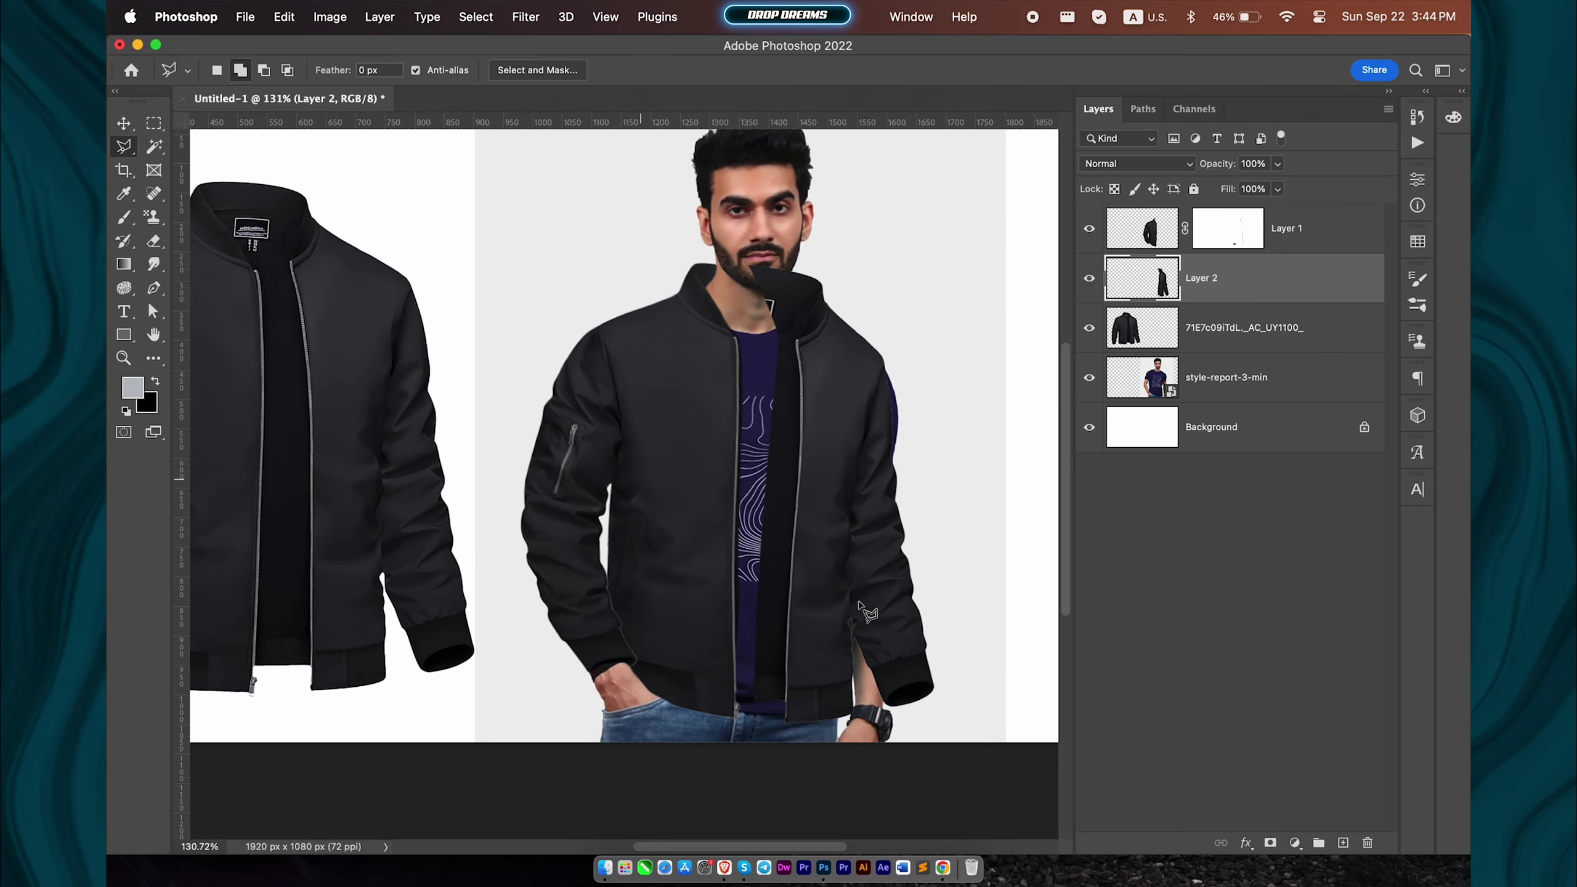
scroll(860, 606, "up", 1)
scroll(860, 605, "up", 2)
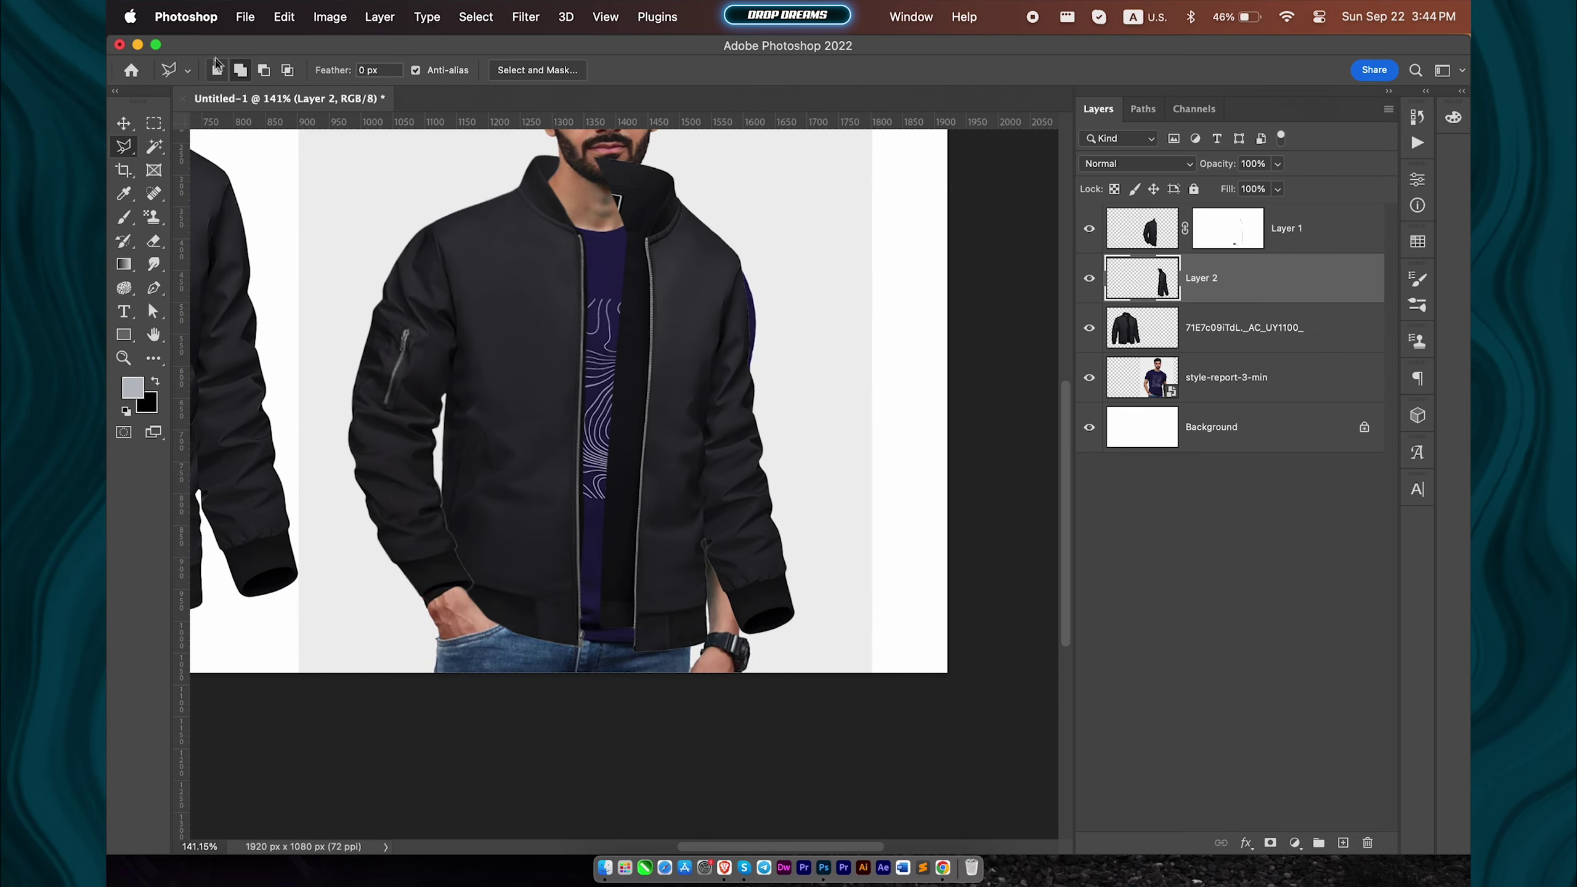
left_click(284, 18)
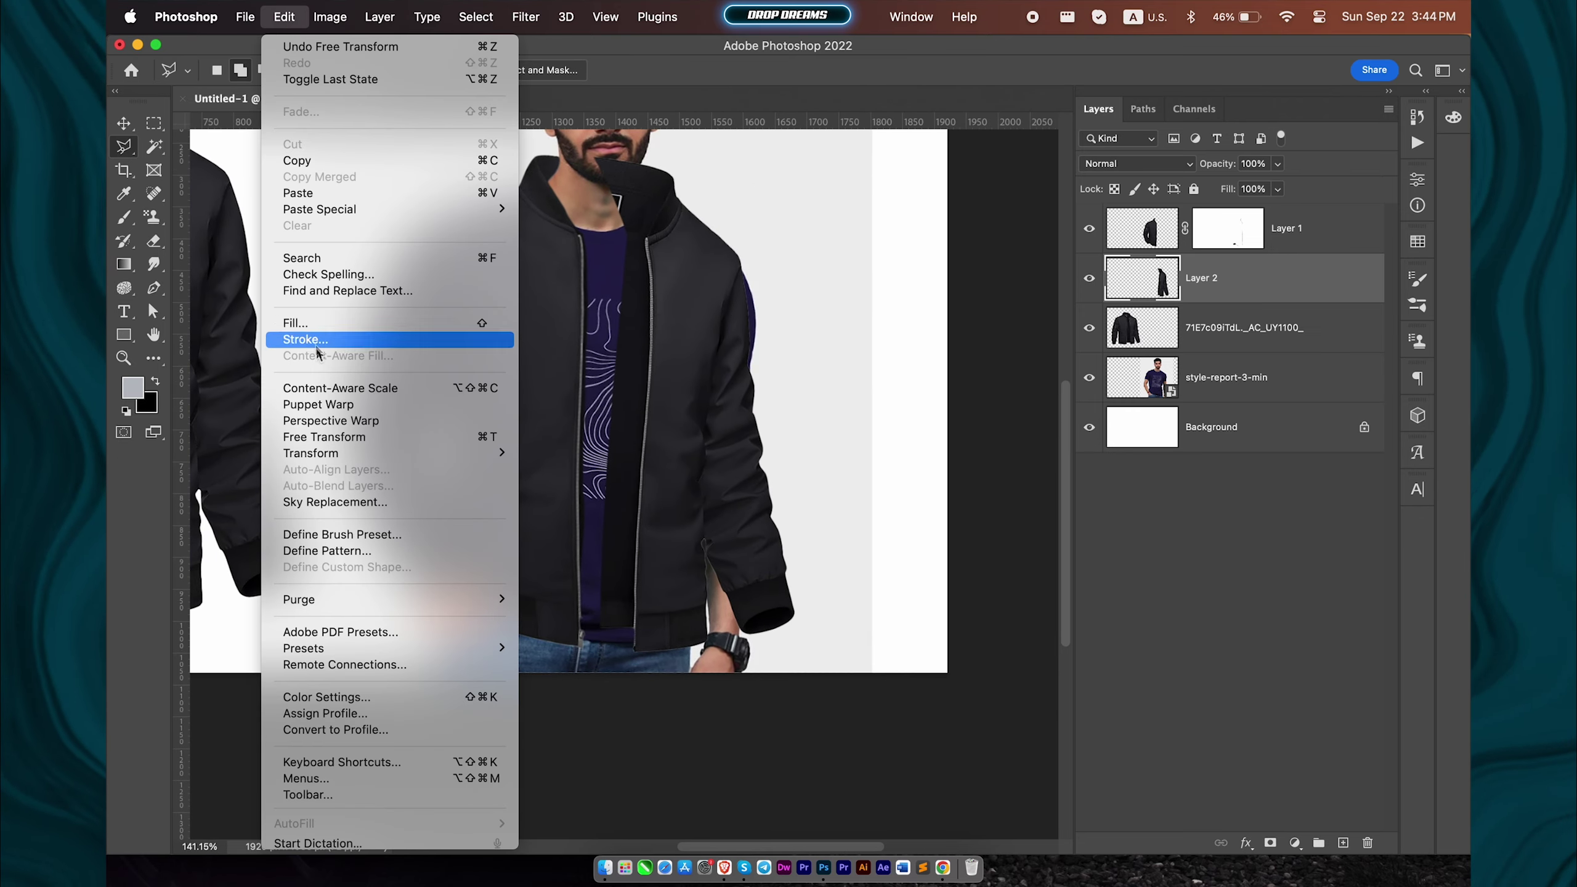
left_click(339, 416)
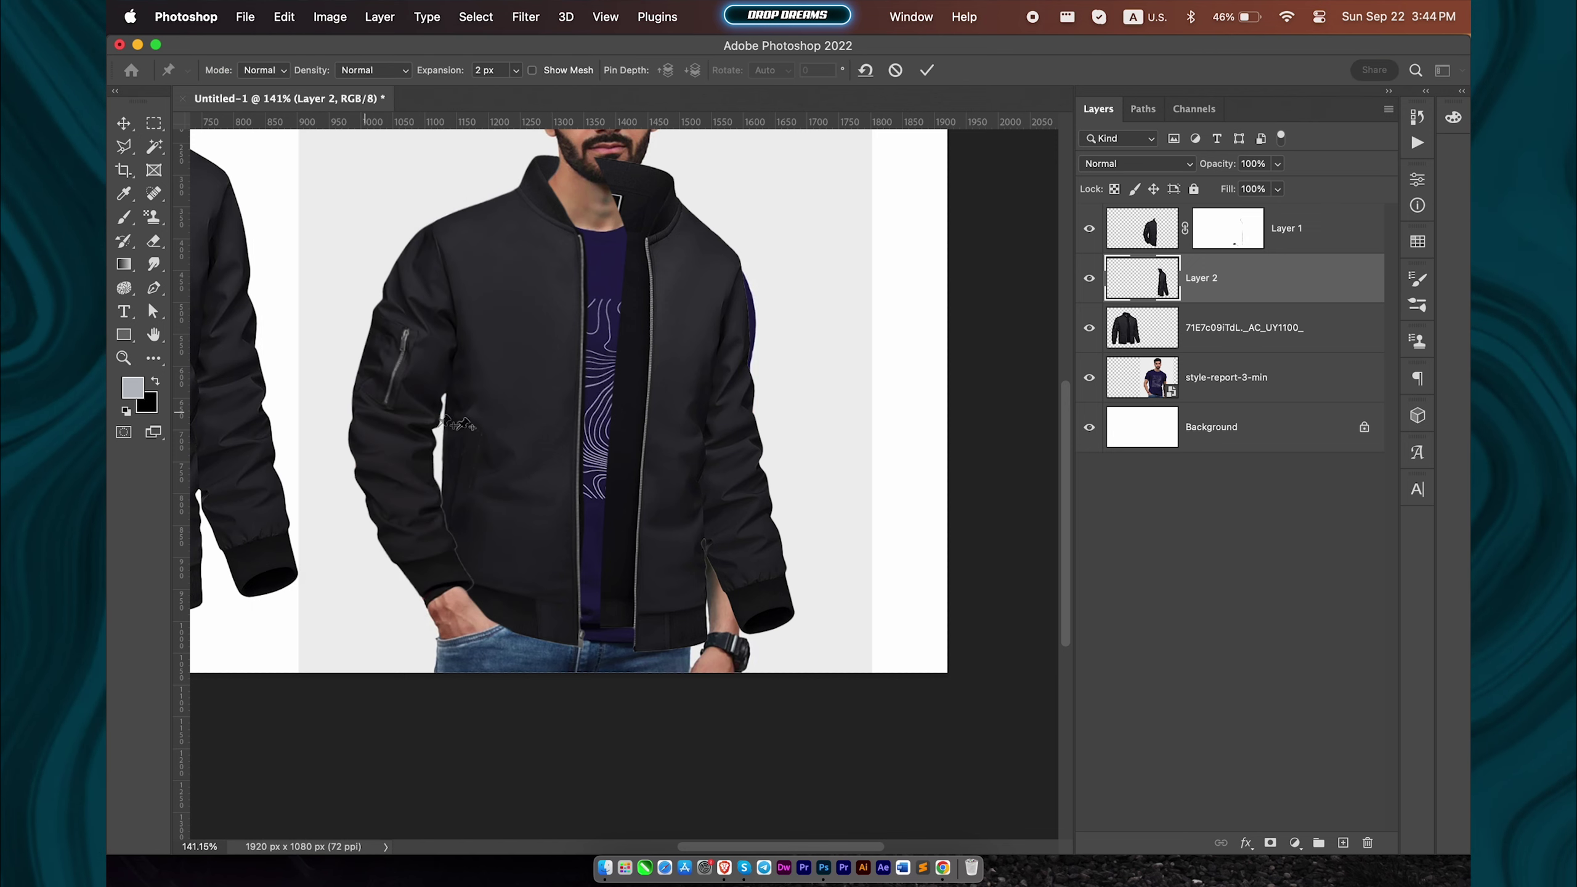
left_click(728, 482)
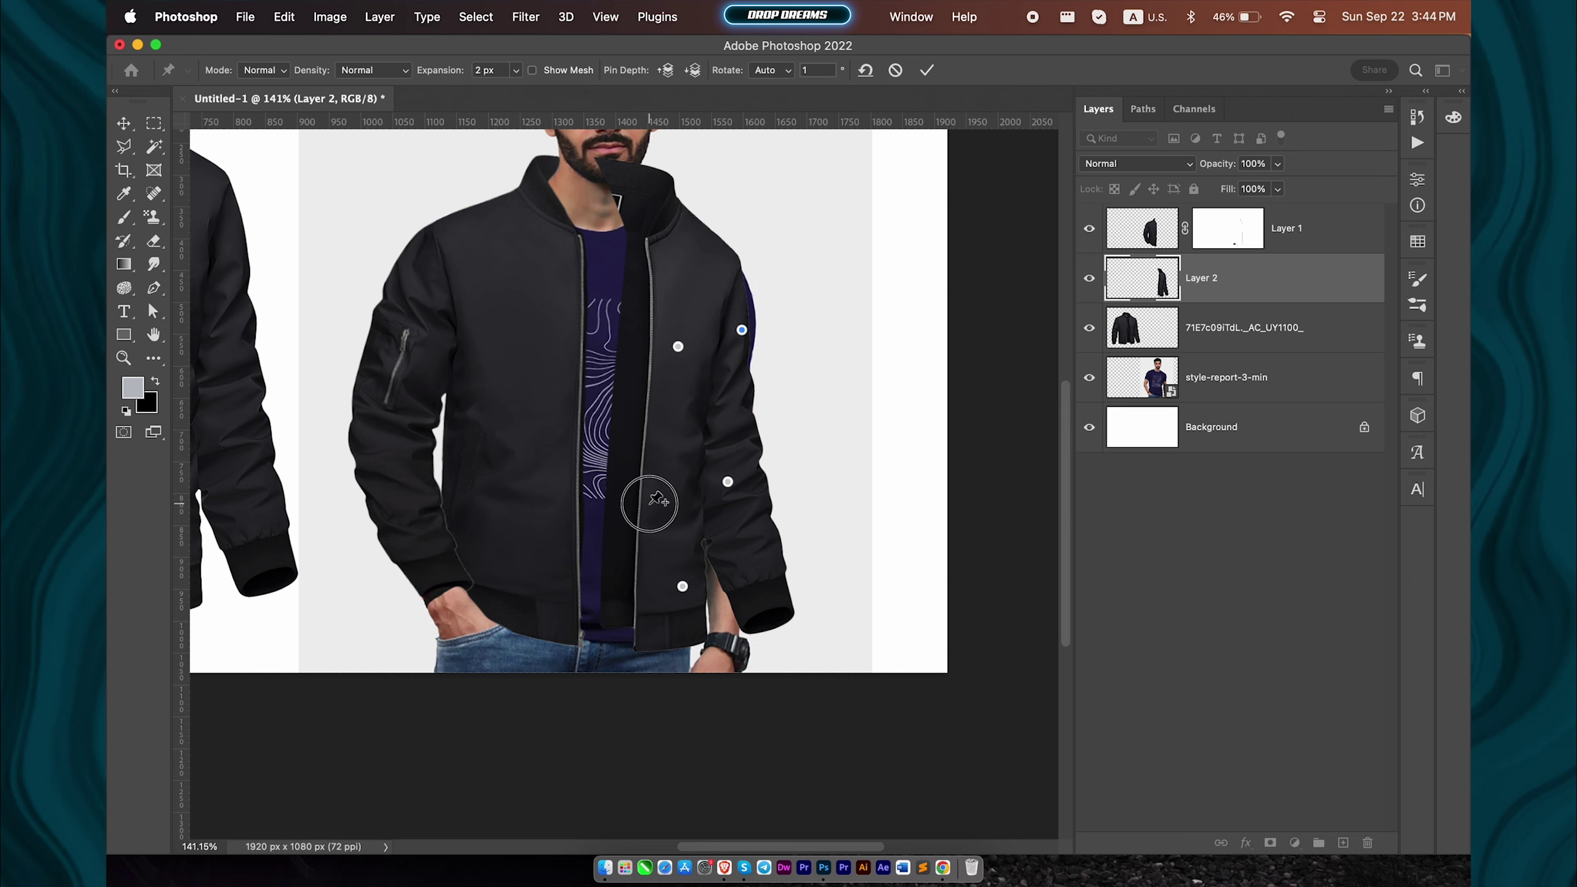
left_click(649, 503)
left_click(664, 247)
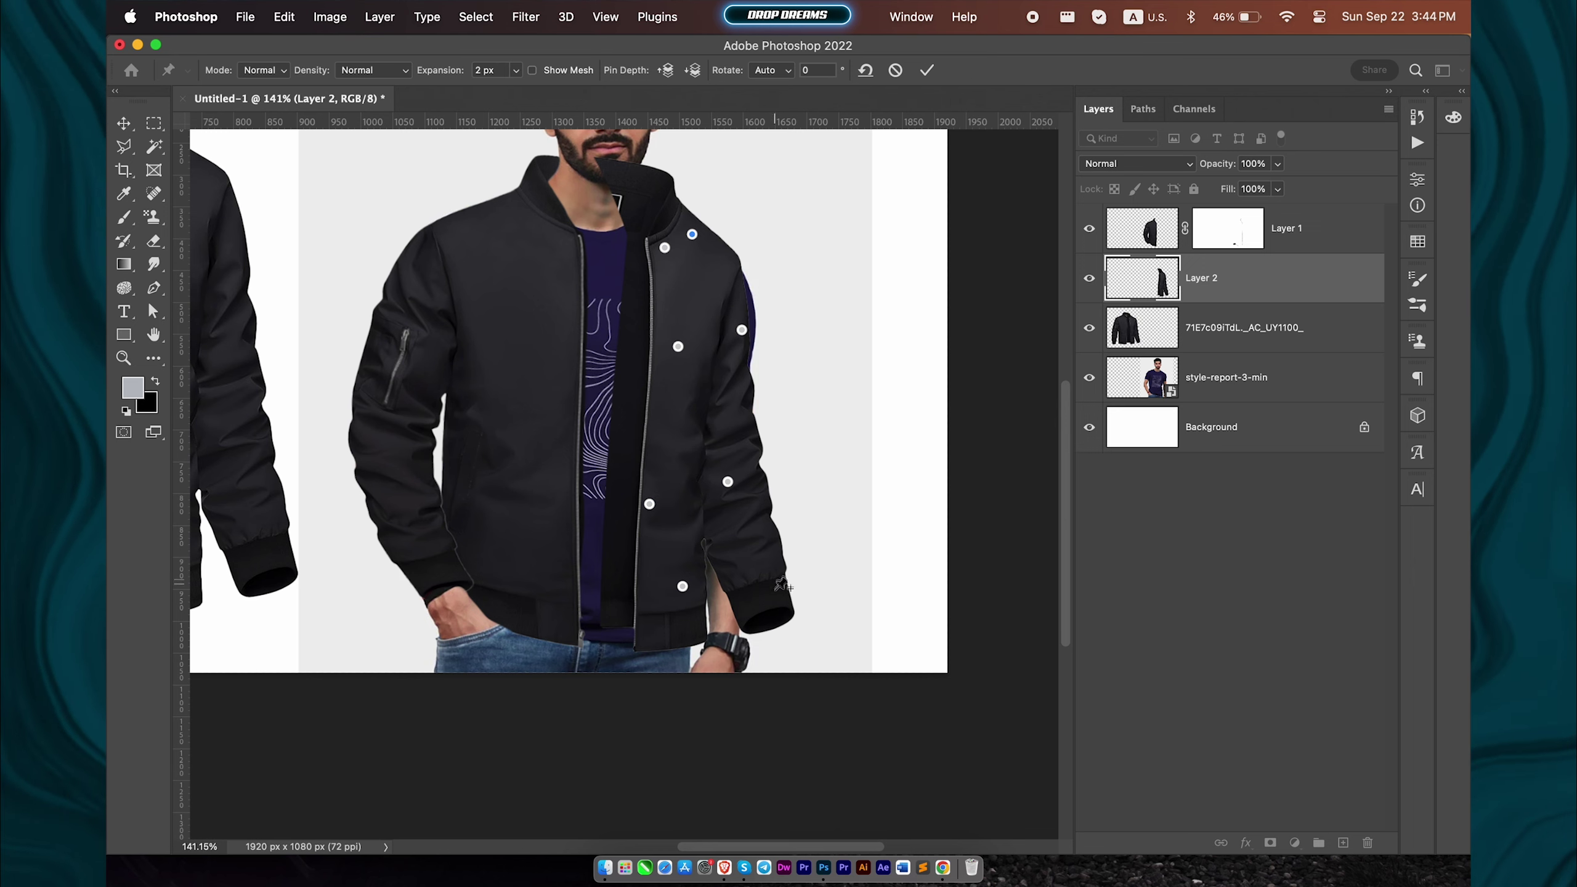
Step: Pull the right cuff and lower front edge into place around the wrist and apply the warp
left_click_drag(781, 598, 683, 622)
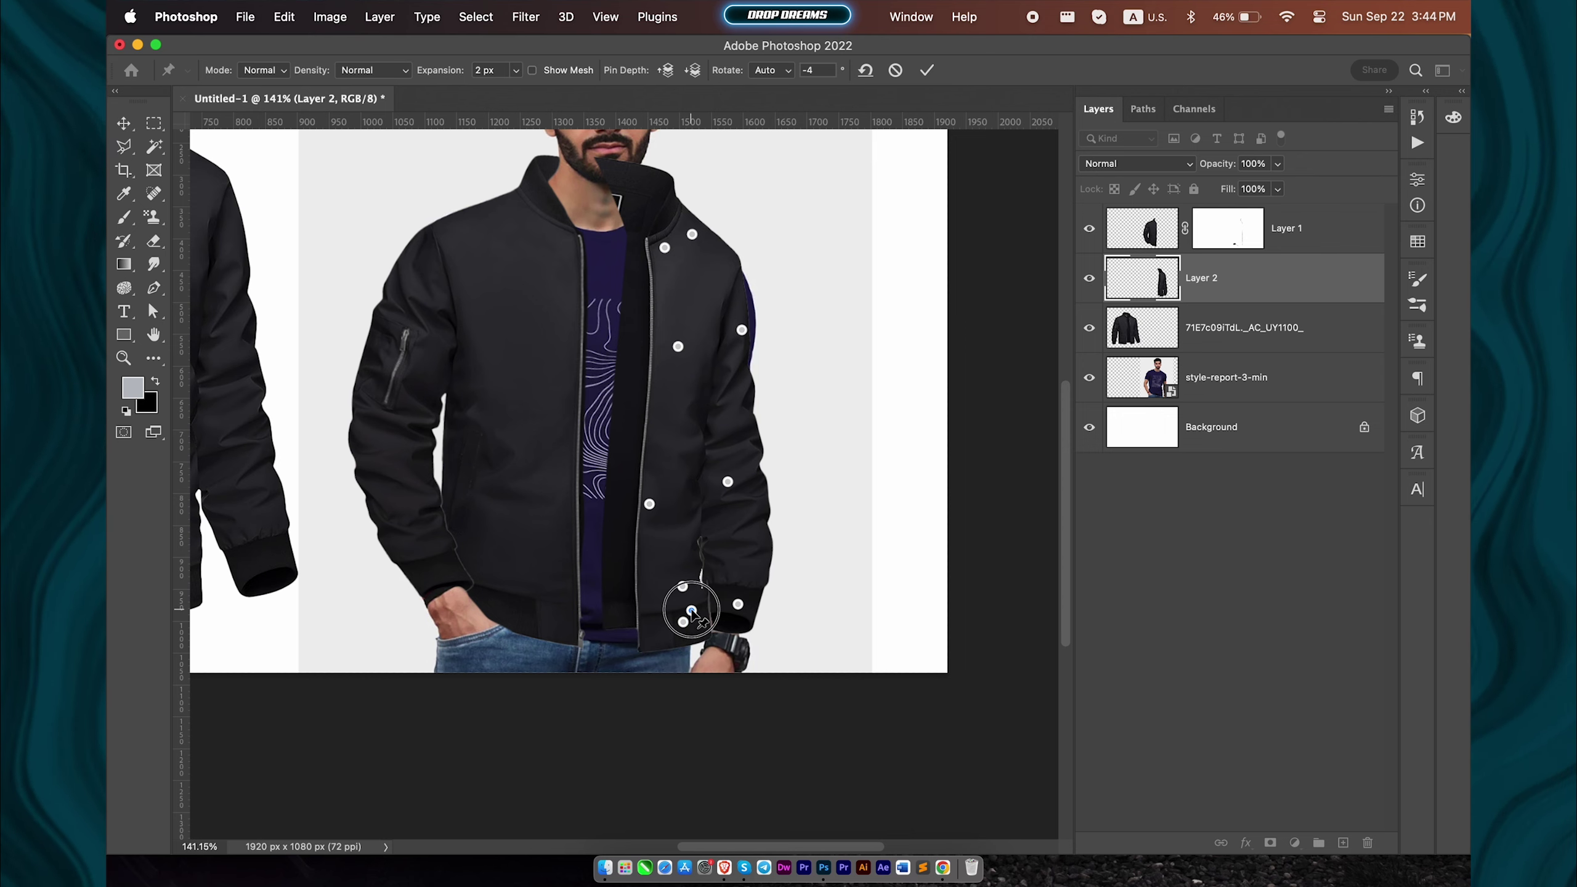
left_click_drag(694, 618, 721, 563)
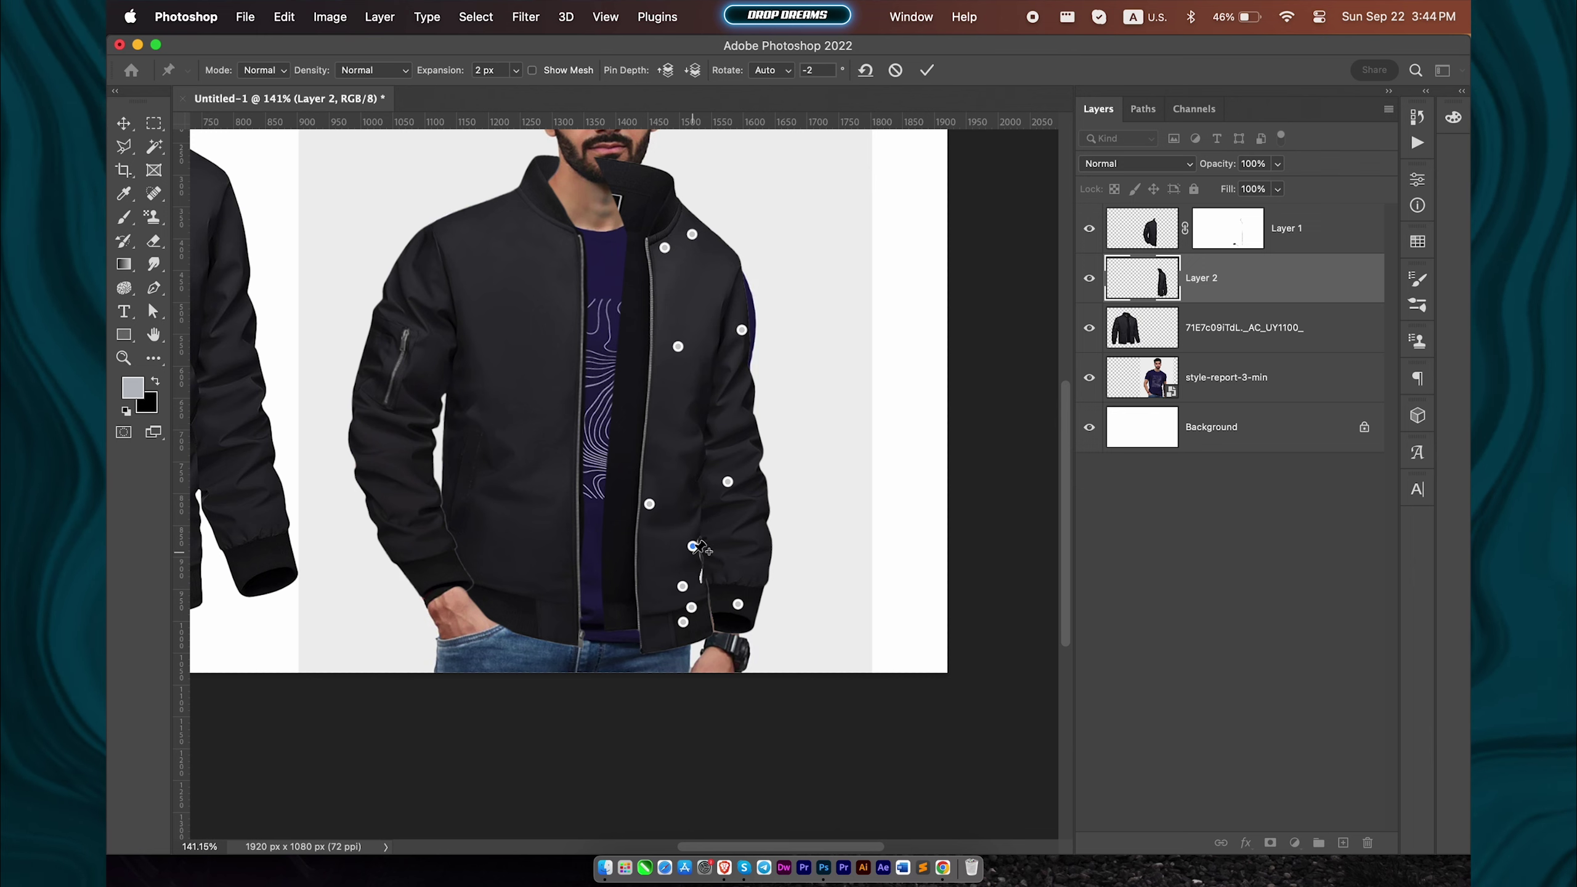
left_click(693, 546)
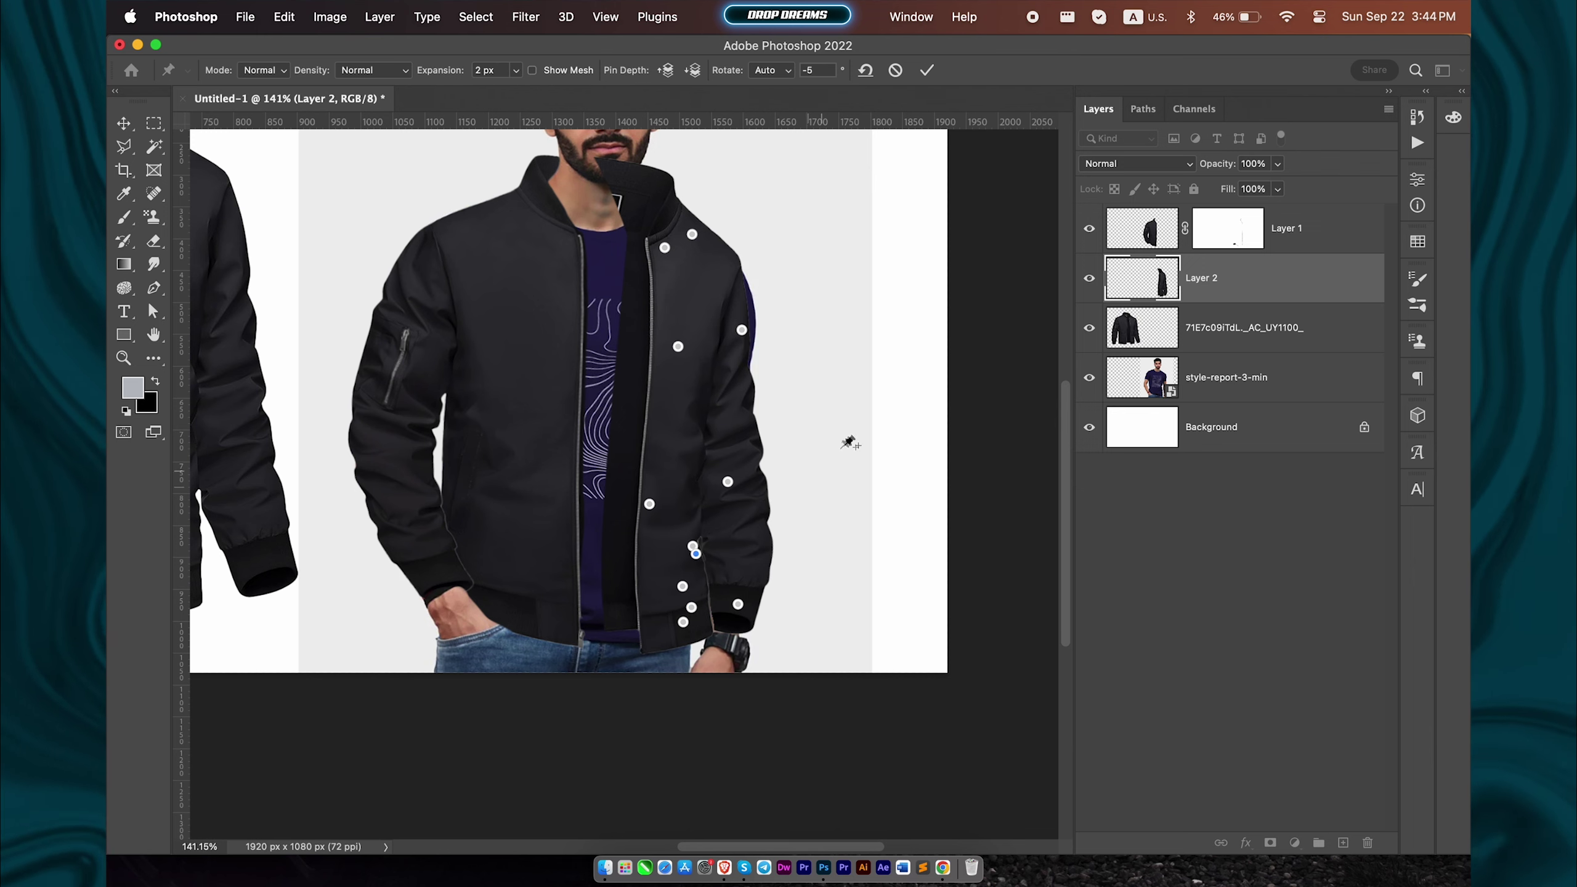
left_click(928, 70)
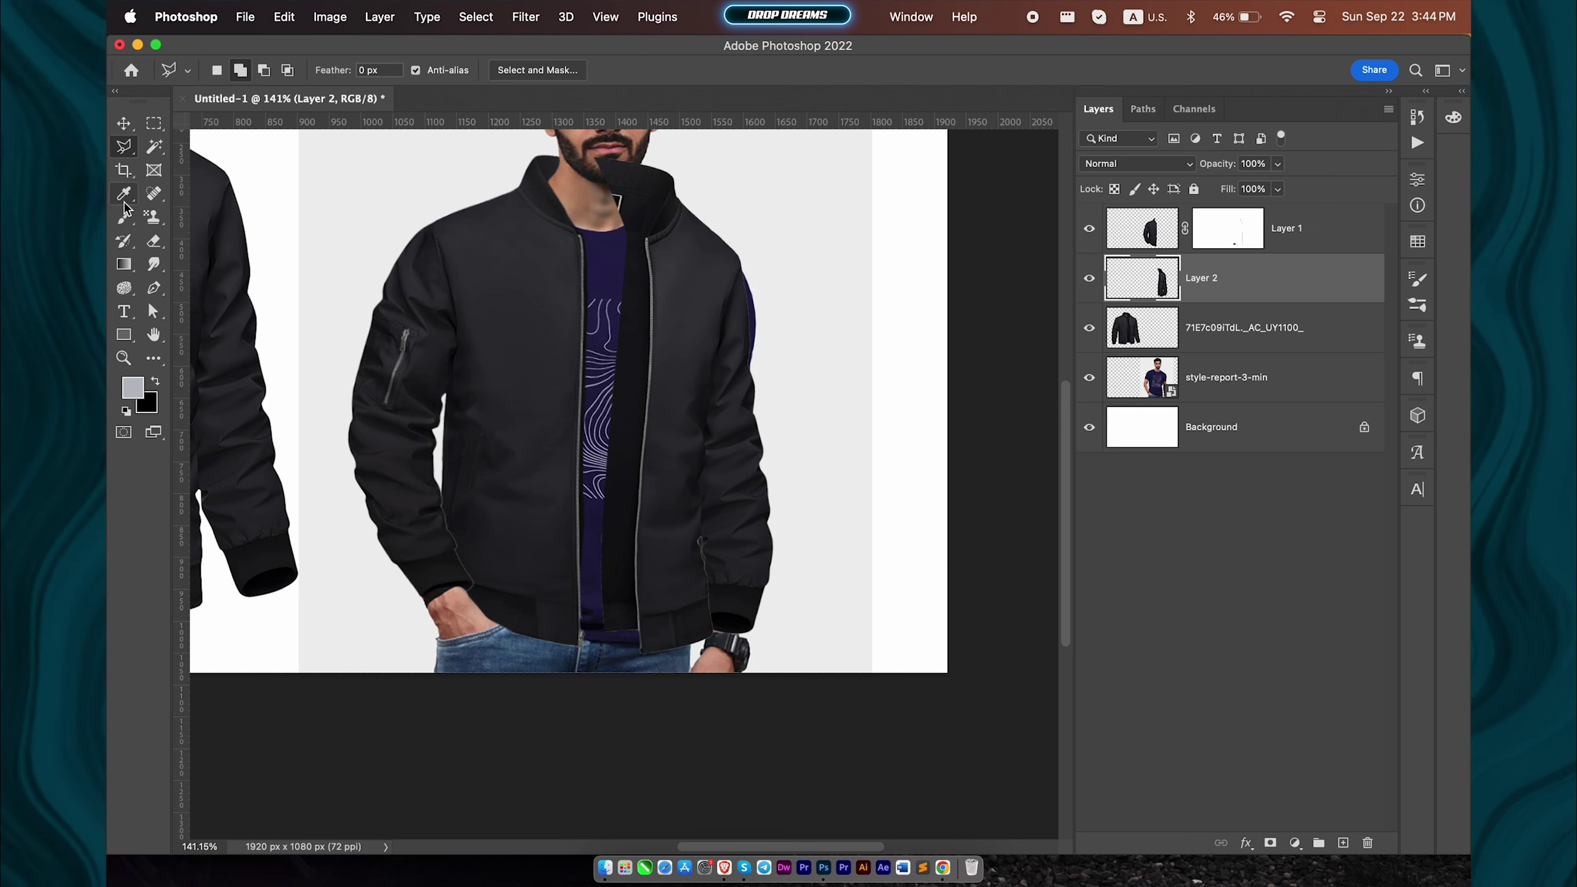
Step: Add a layer mask to the half-jacket and paint out the lining covering the shirt pattern
left_click(153, 240)
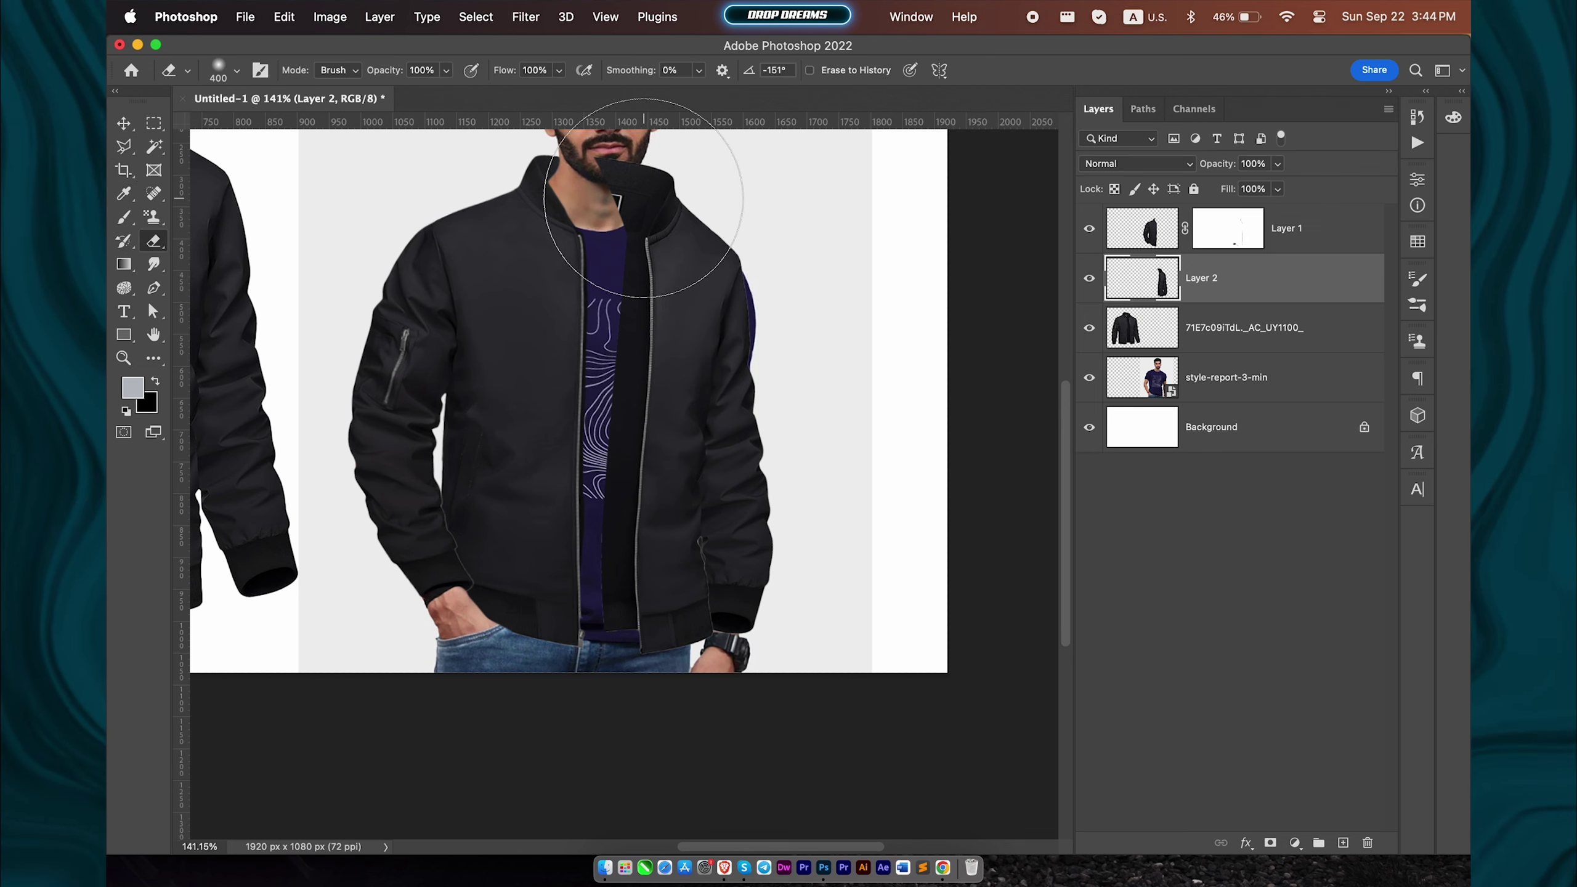
key("bracketleft")
key("bracketleft")
key("bracketleft")
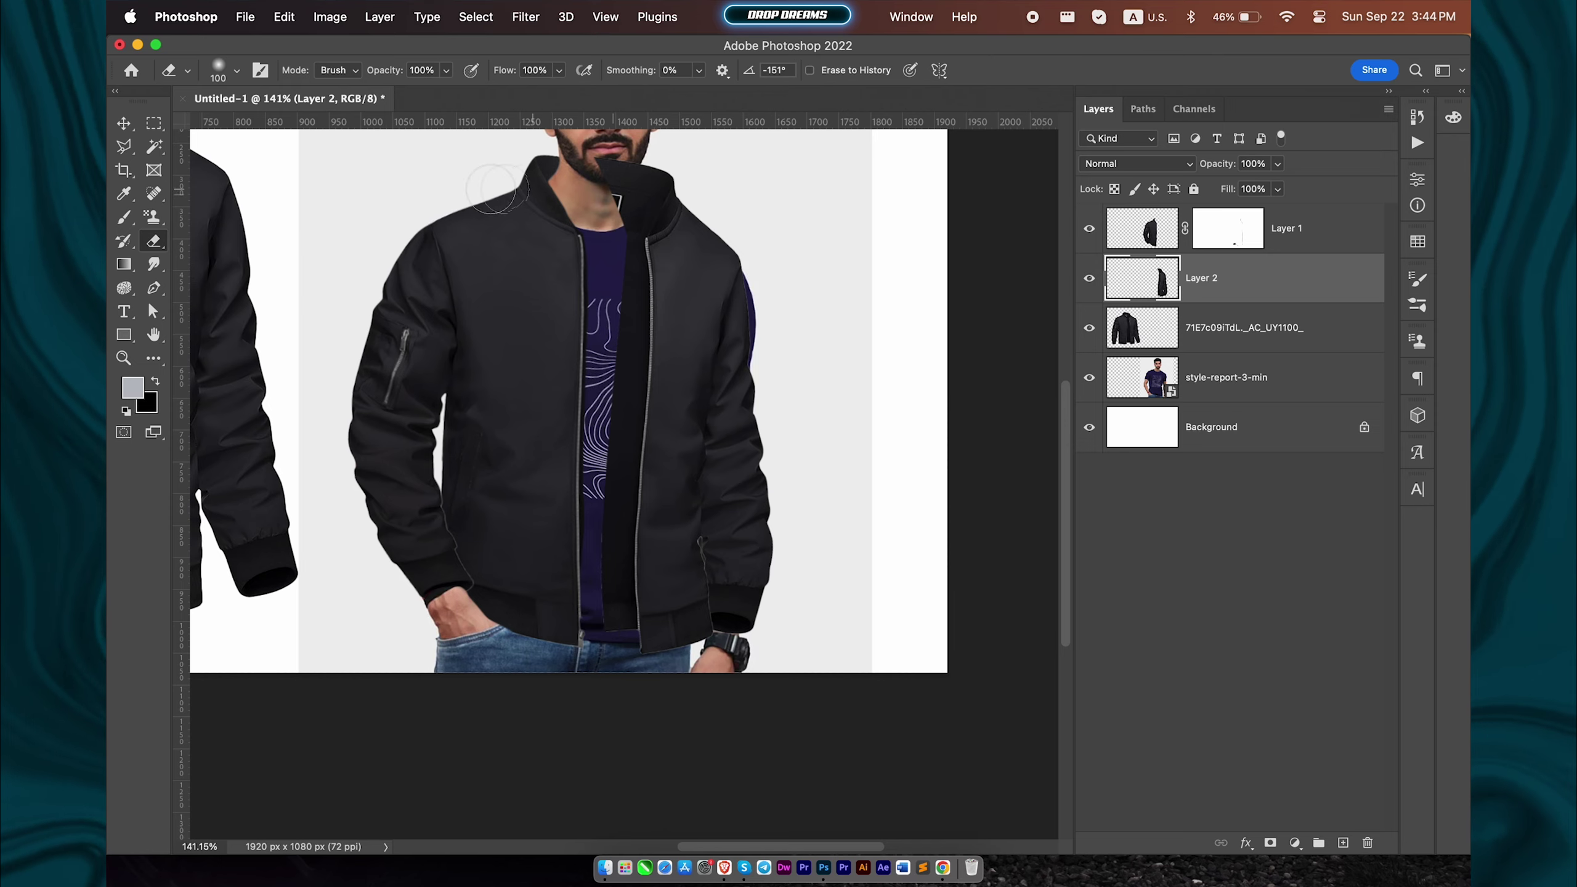
left_click(125, 217)
left_click(1273, 846)
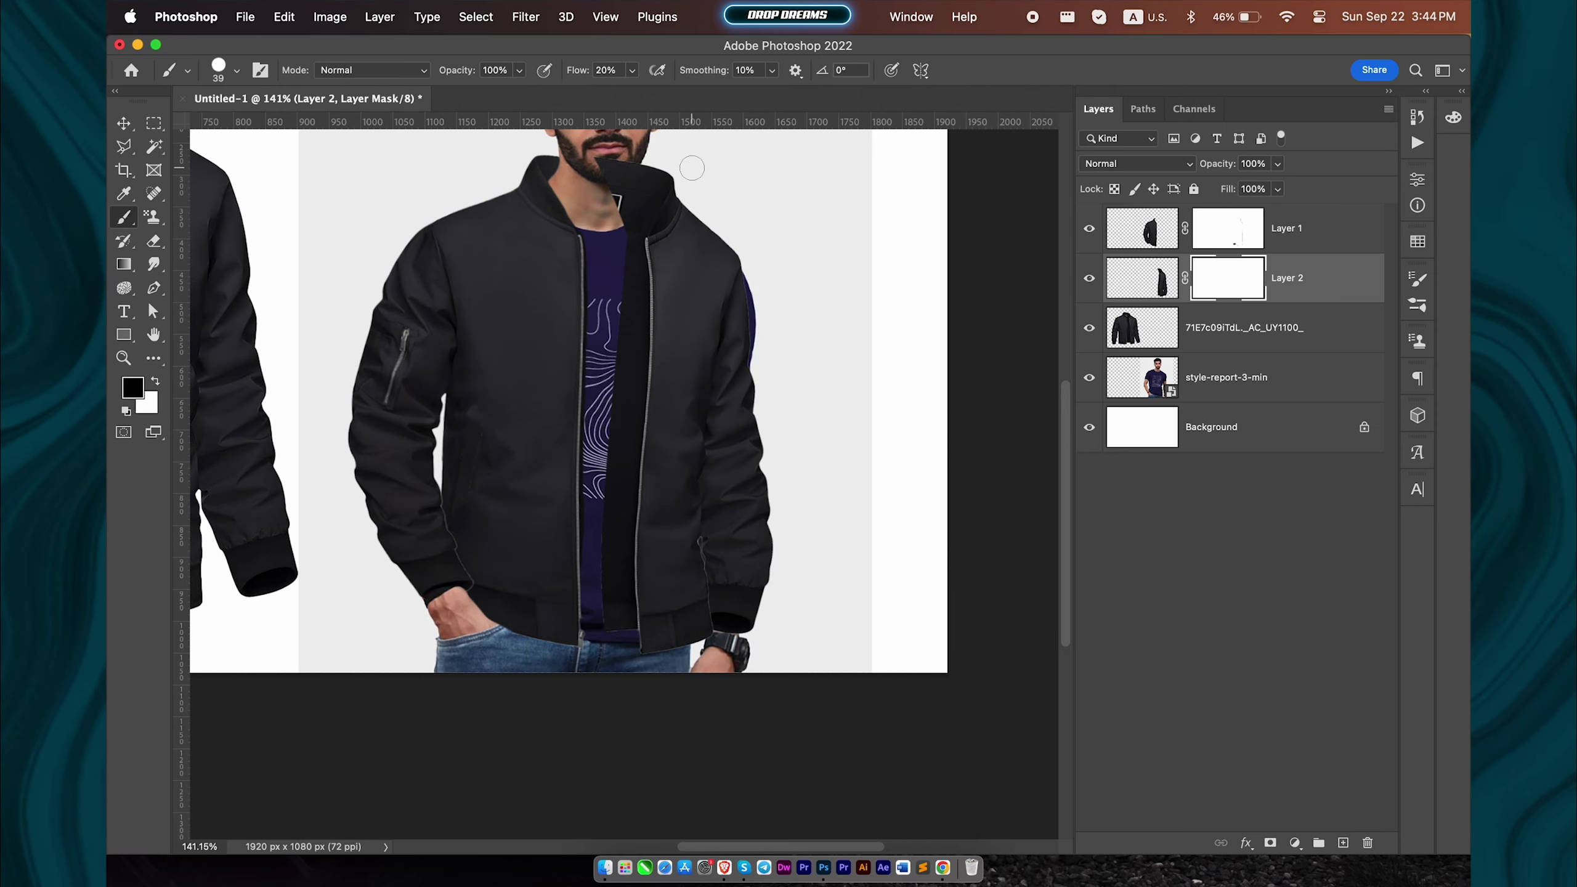
scroll(616, 310, "up", 3)
key("x")
mouse_move(617, 175)
left_mouse_down()
mouse_move(633, 528)
mouse_move(612, 643)
left_mouse_up()
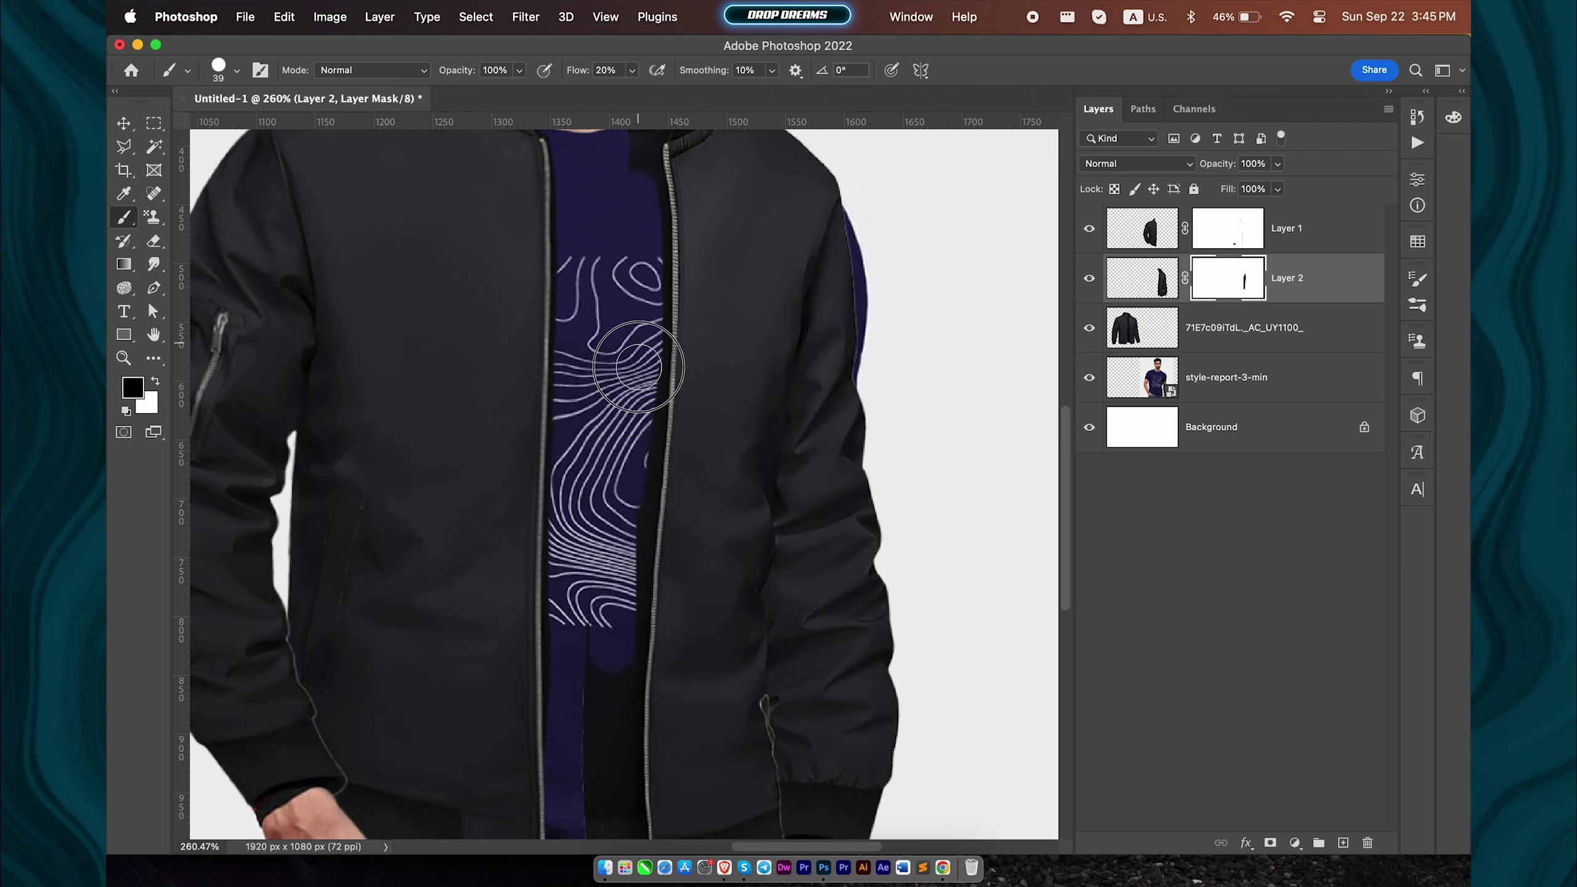
Step: Mask out the jacket collar covering the man's chin and neck
scroll(609, 684, "down", 3)
scroll(615, 528, "up", 10)
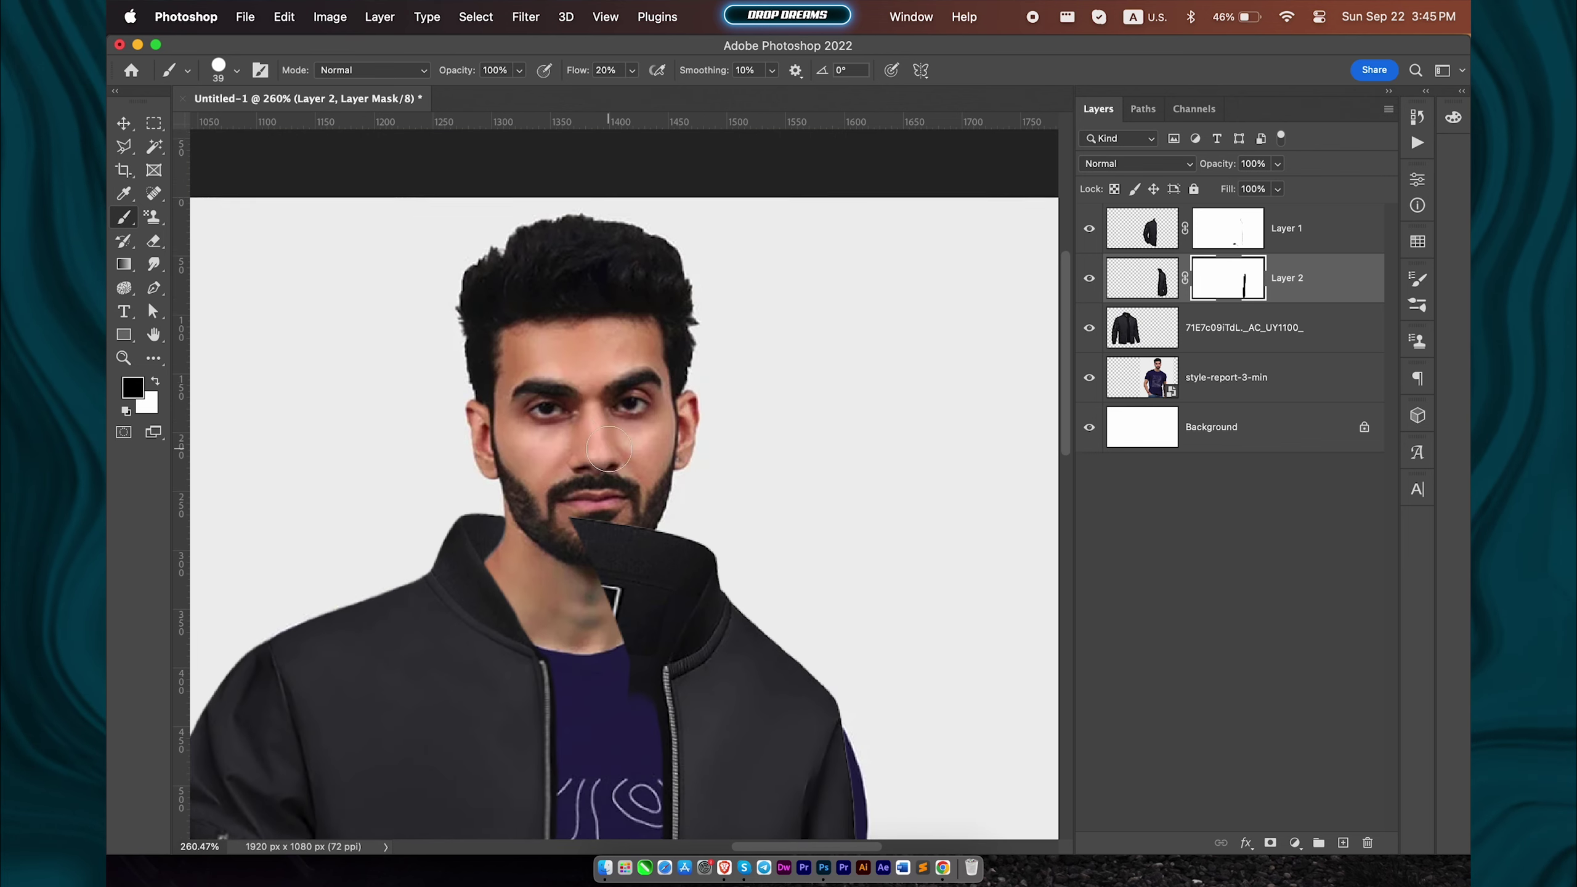
scroll(609, 448, "up", 2)
mouse_move(571, 560)
left_mouse_down()
mouse_move(645, 715)
mouse_move(640, 780)
left_mouse_up()
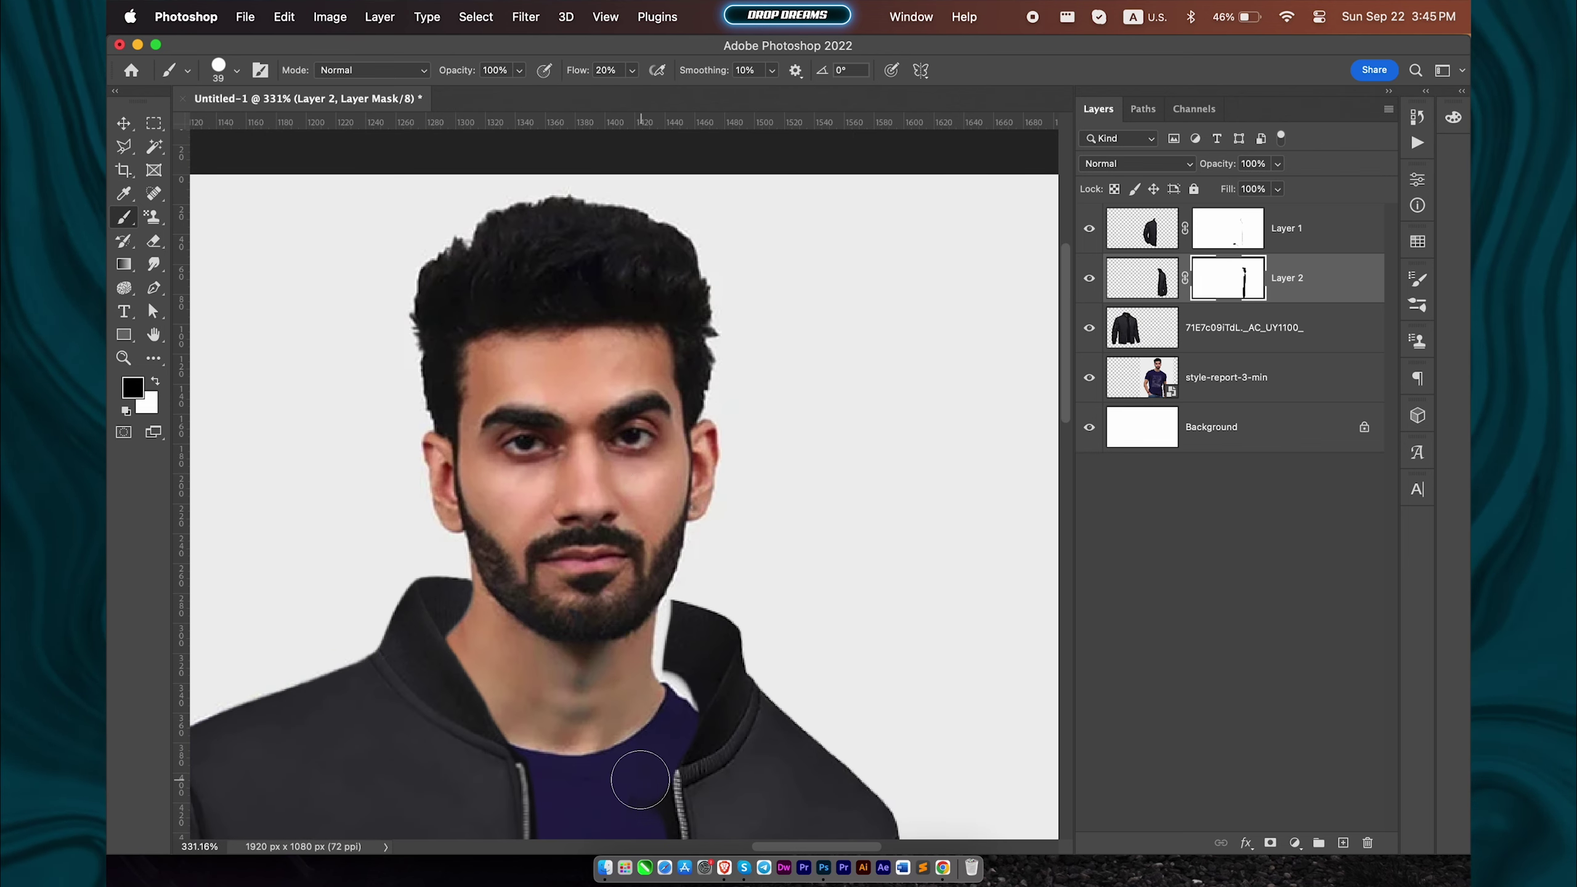
scroll(615, 558, "down", 4)
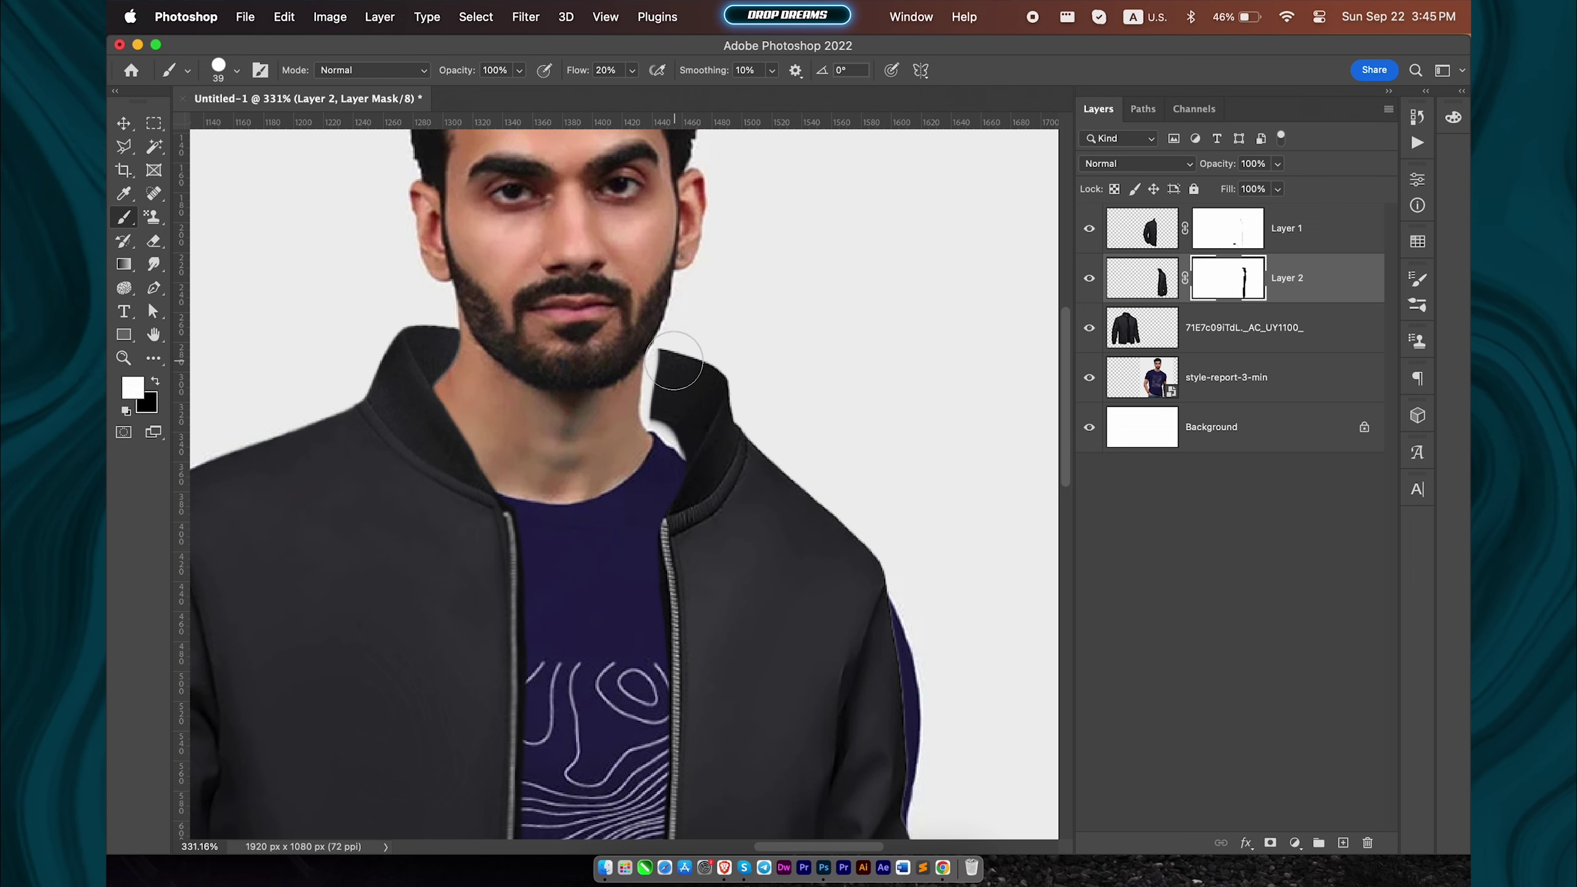
scroll(667, 398, "up", 3)
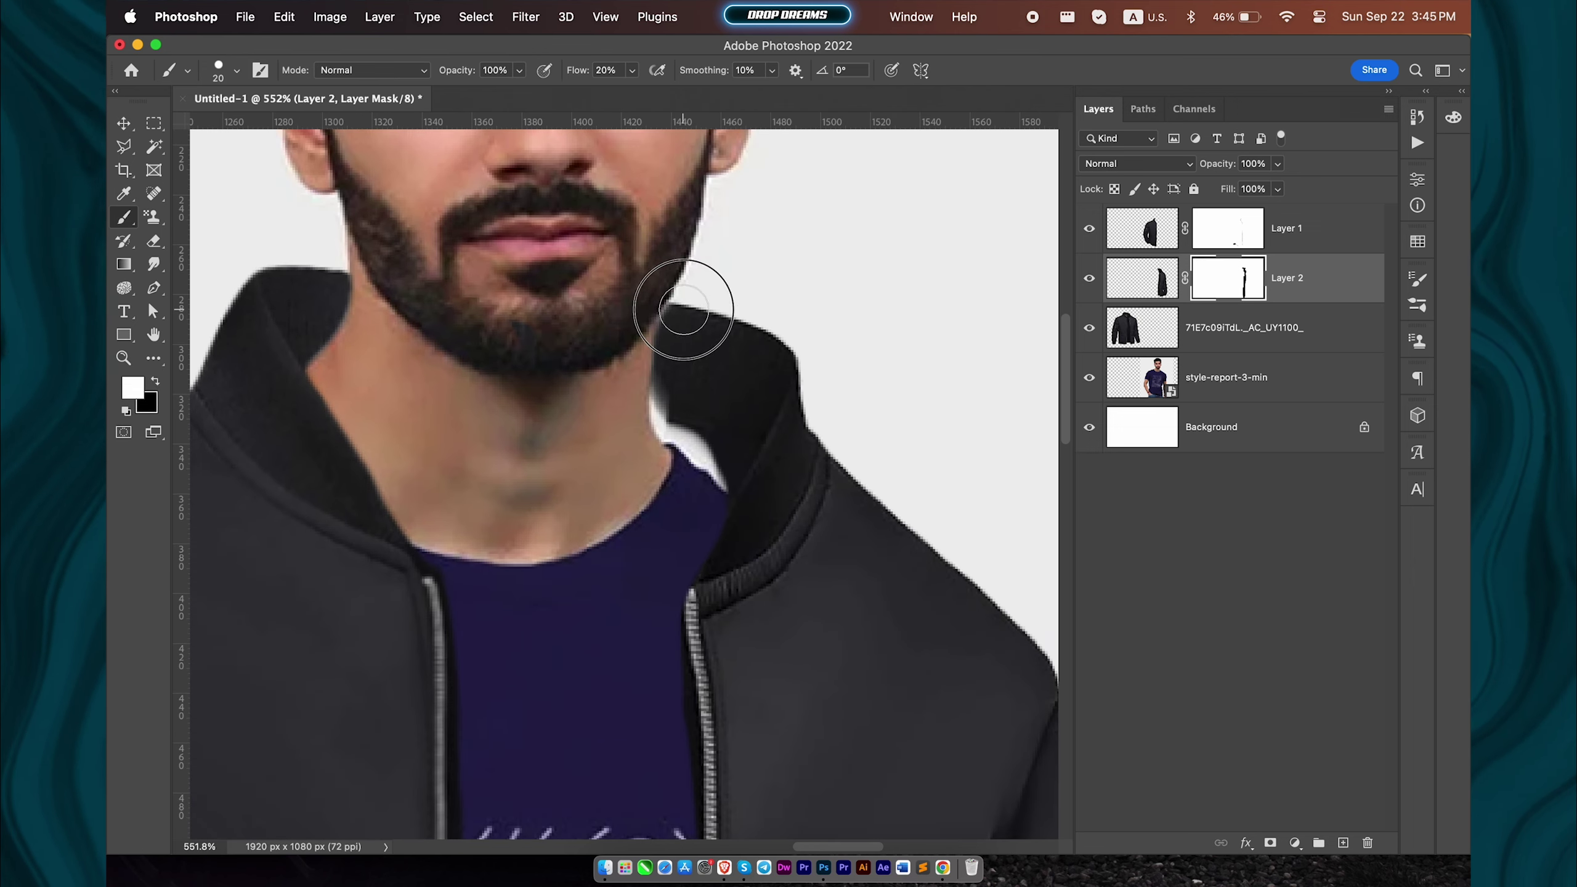
Step: Refine the mask along the collar edge with a smaller brush, then zoom out to check
key("bracketleft")
key("bracketleft")
mouse_move(687, 416)
left_mouse_down()
mouse_move(718, 452)
mouse_move(705, 451)
mouse_move(736, 458)
mouse_move(680, 422)
left_mouse_up()
scroll(679, 422, "down", 3)
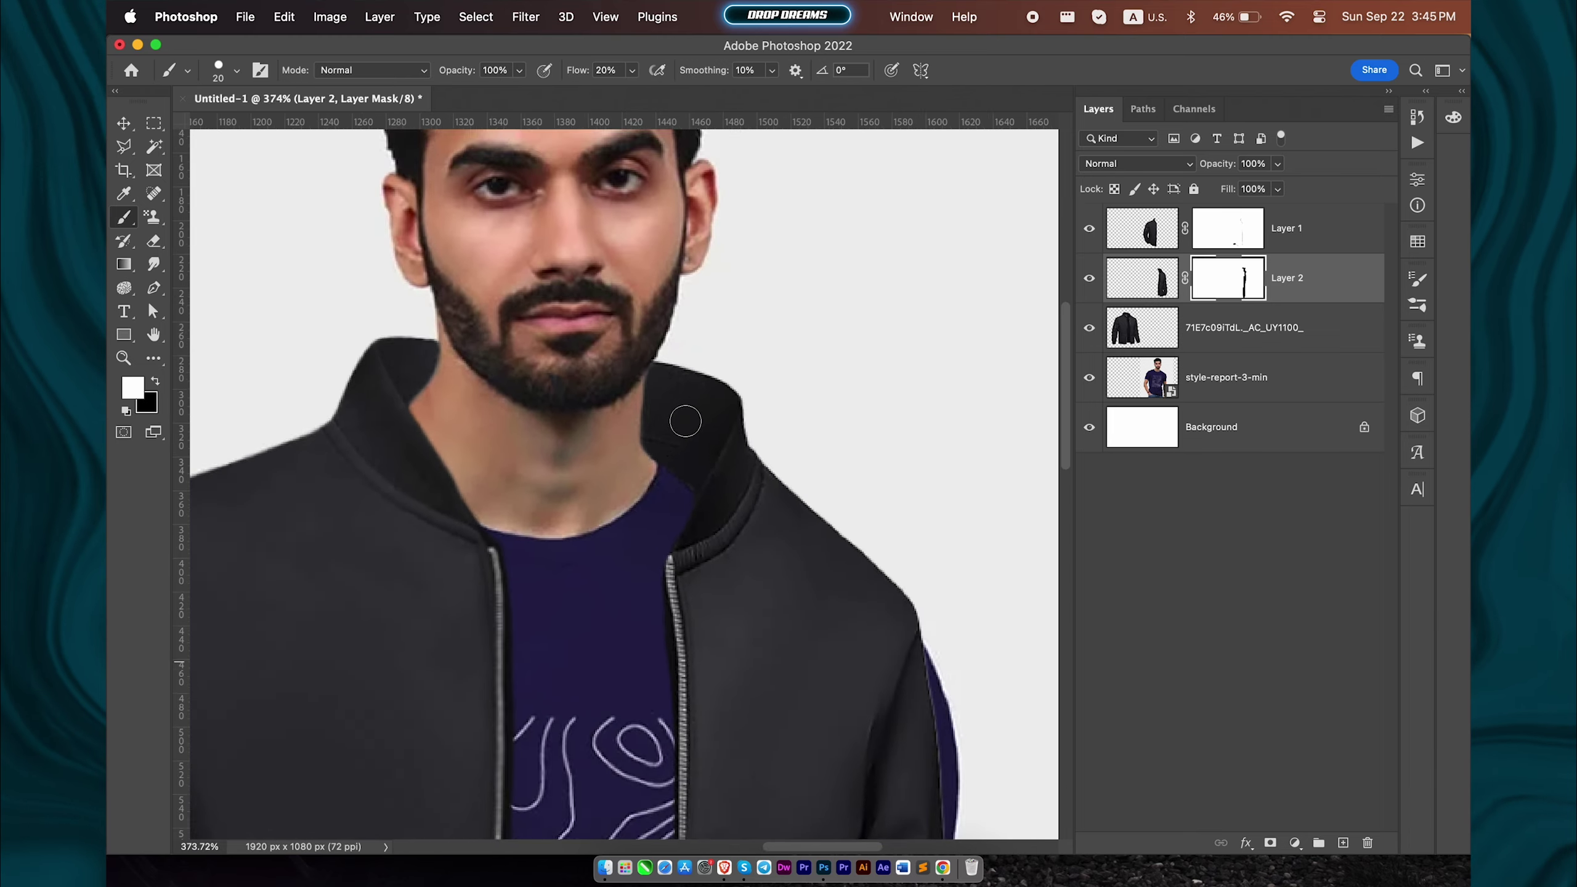
scroll(680, 429, "down", 1)
scroll(681, 433, "down", 1)
scroll(682, 433, "down", 2)
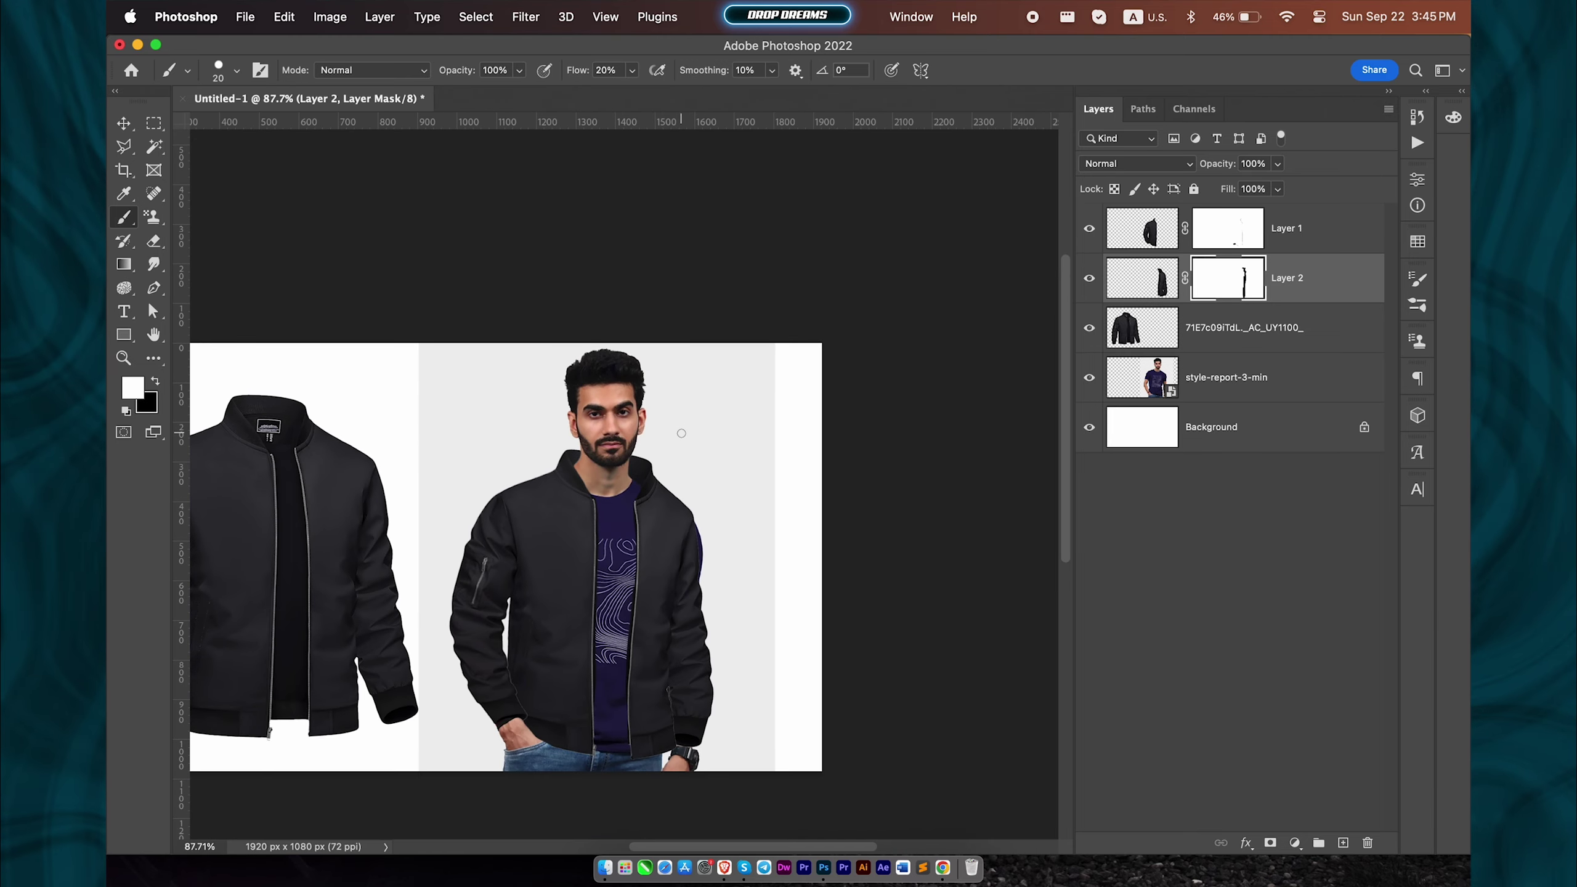
scroll(681, 433, "left", 3)
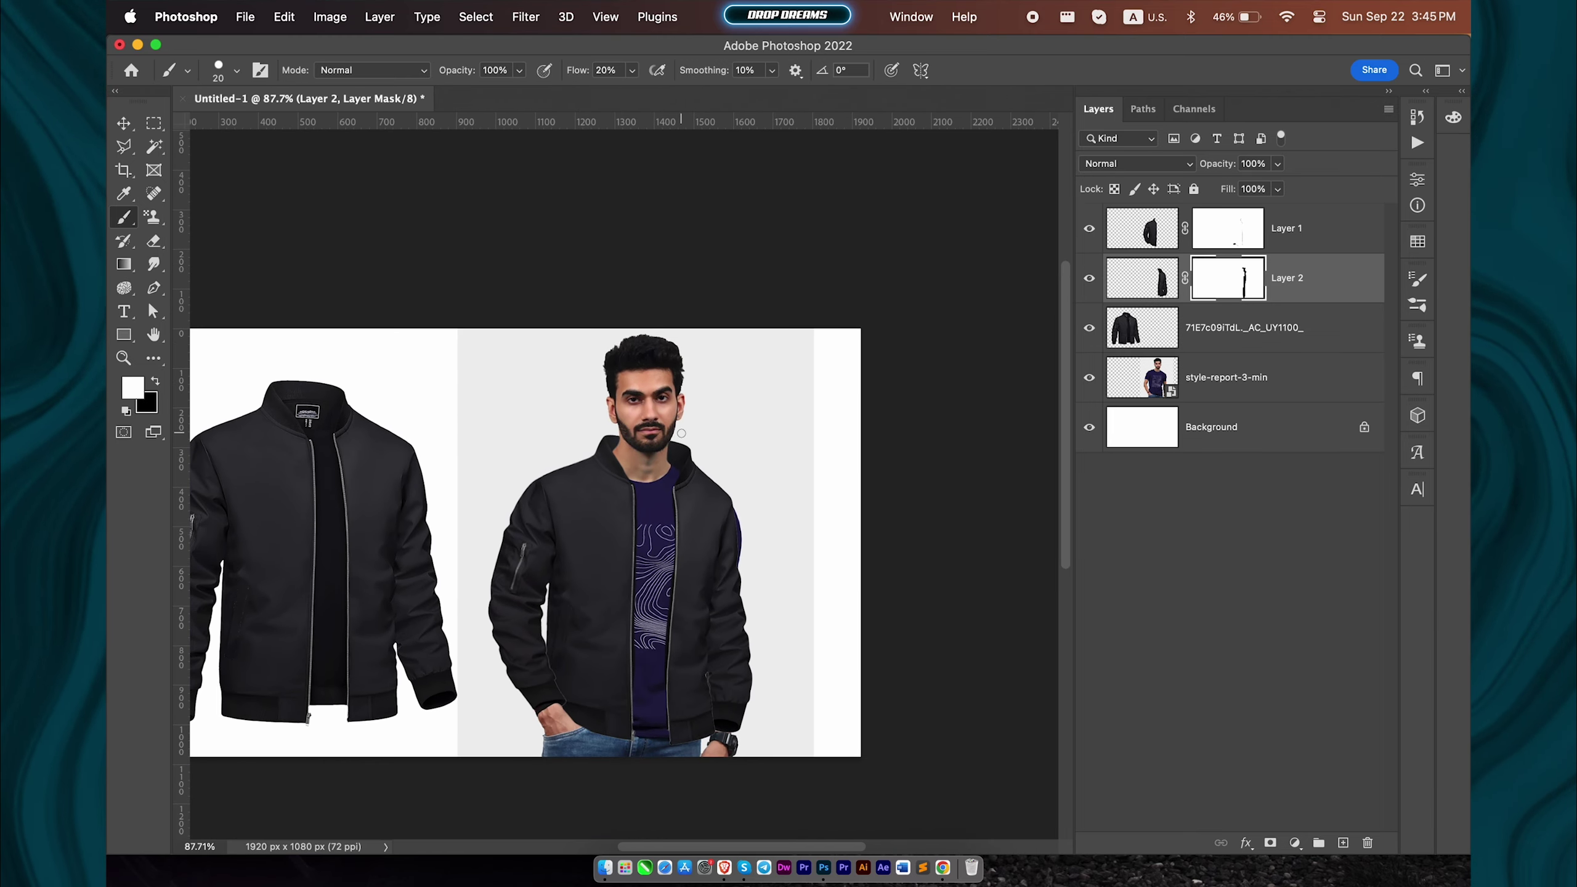
Step: Add a Levels layer above style-report-3-min with white output 114 and an inverted black mask
left_click(1236, 378)
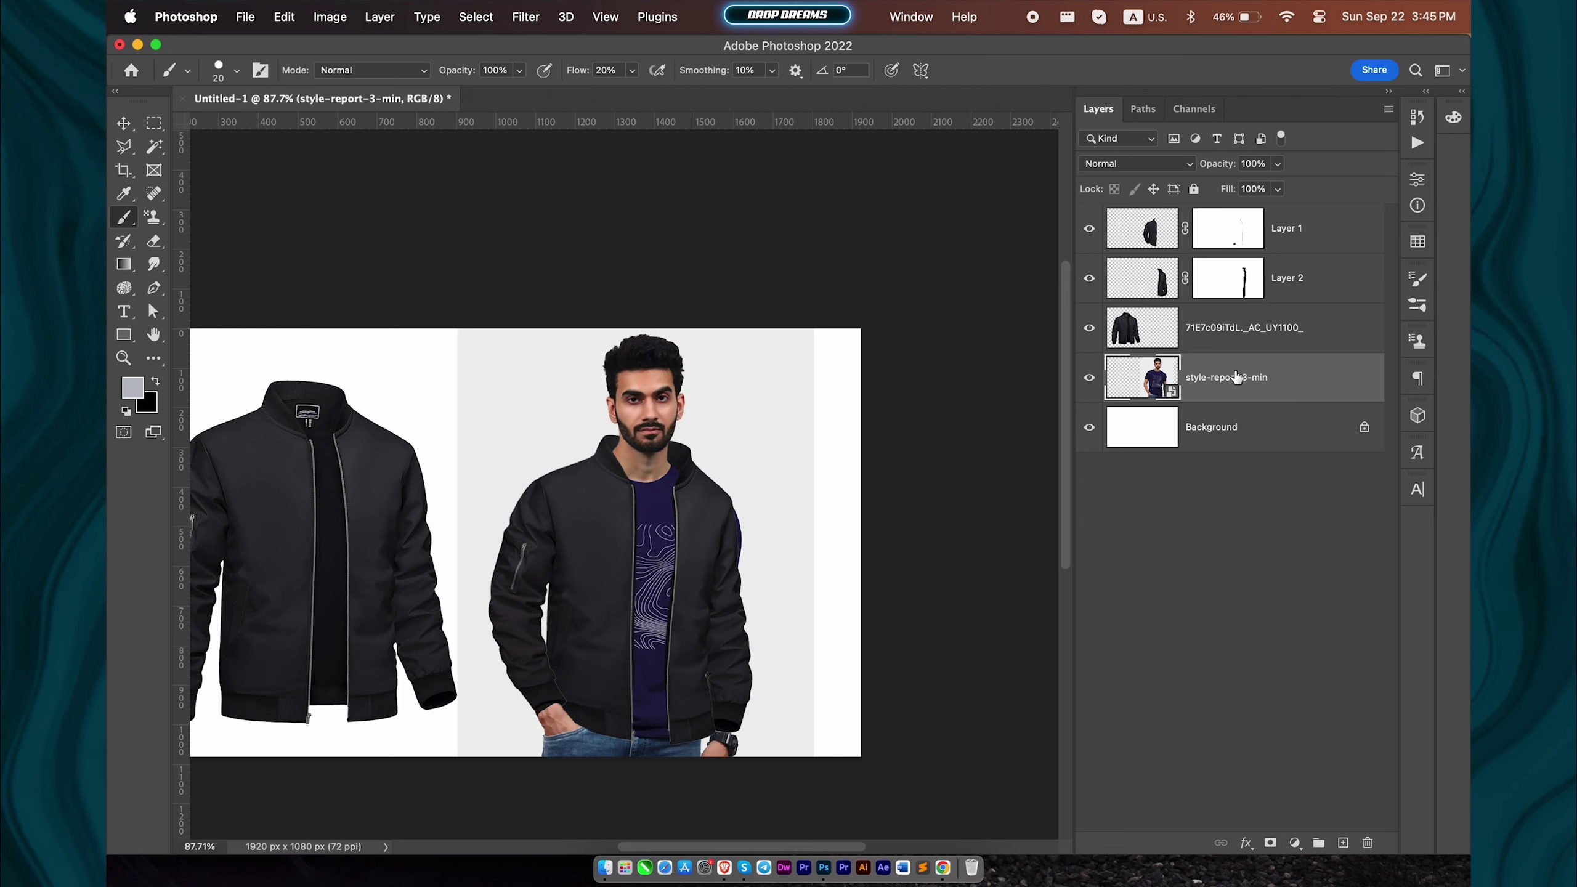
left_click(1297, 839)
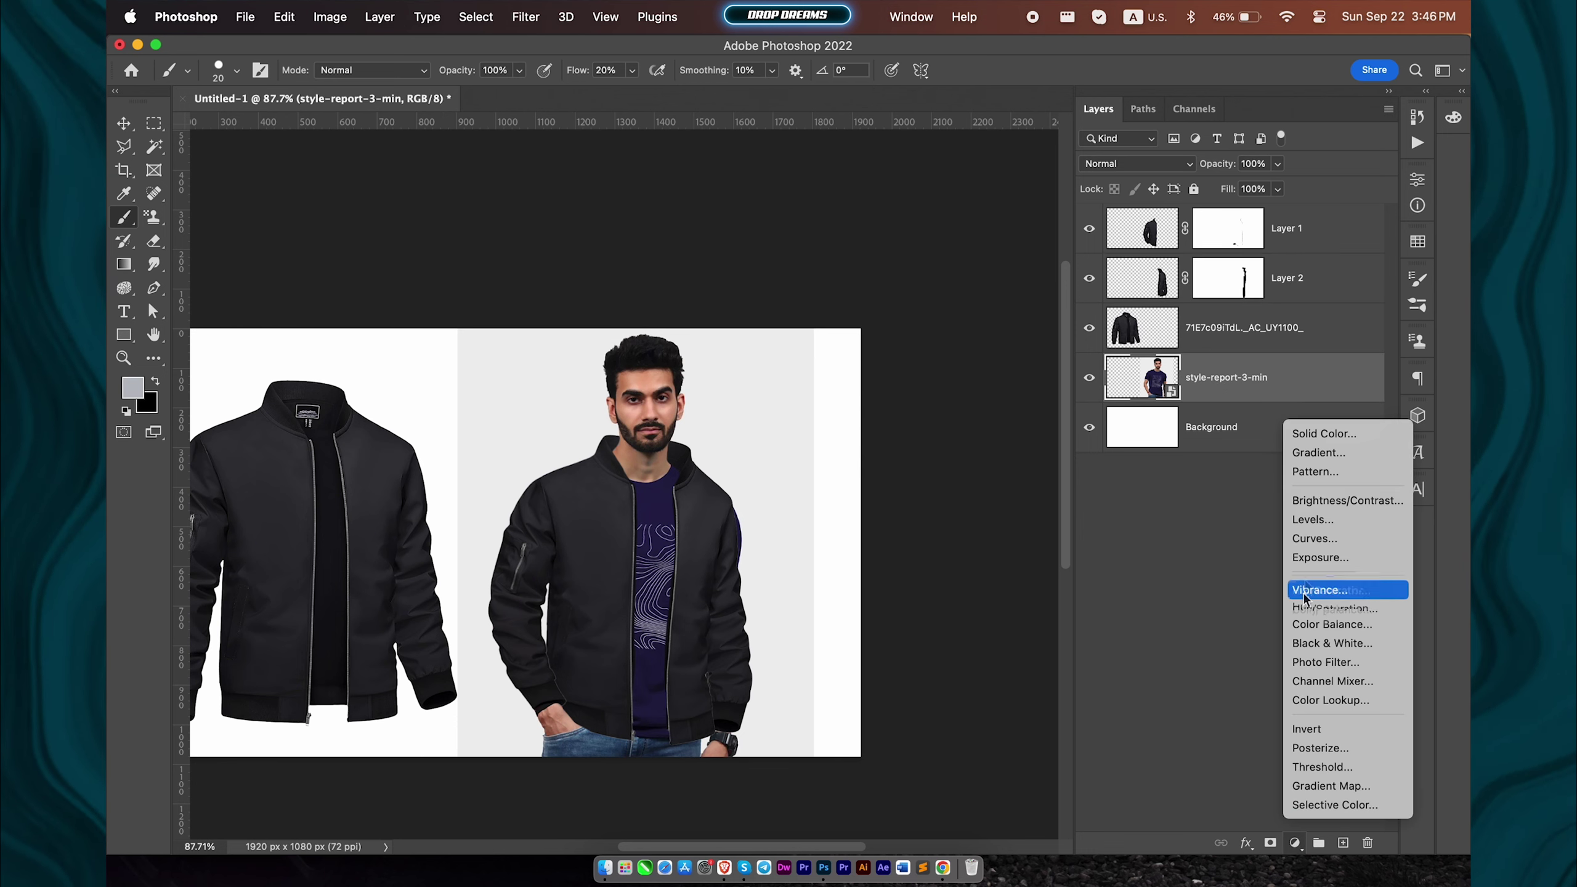
left_click(1291, 516)
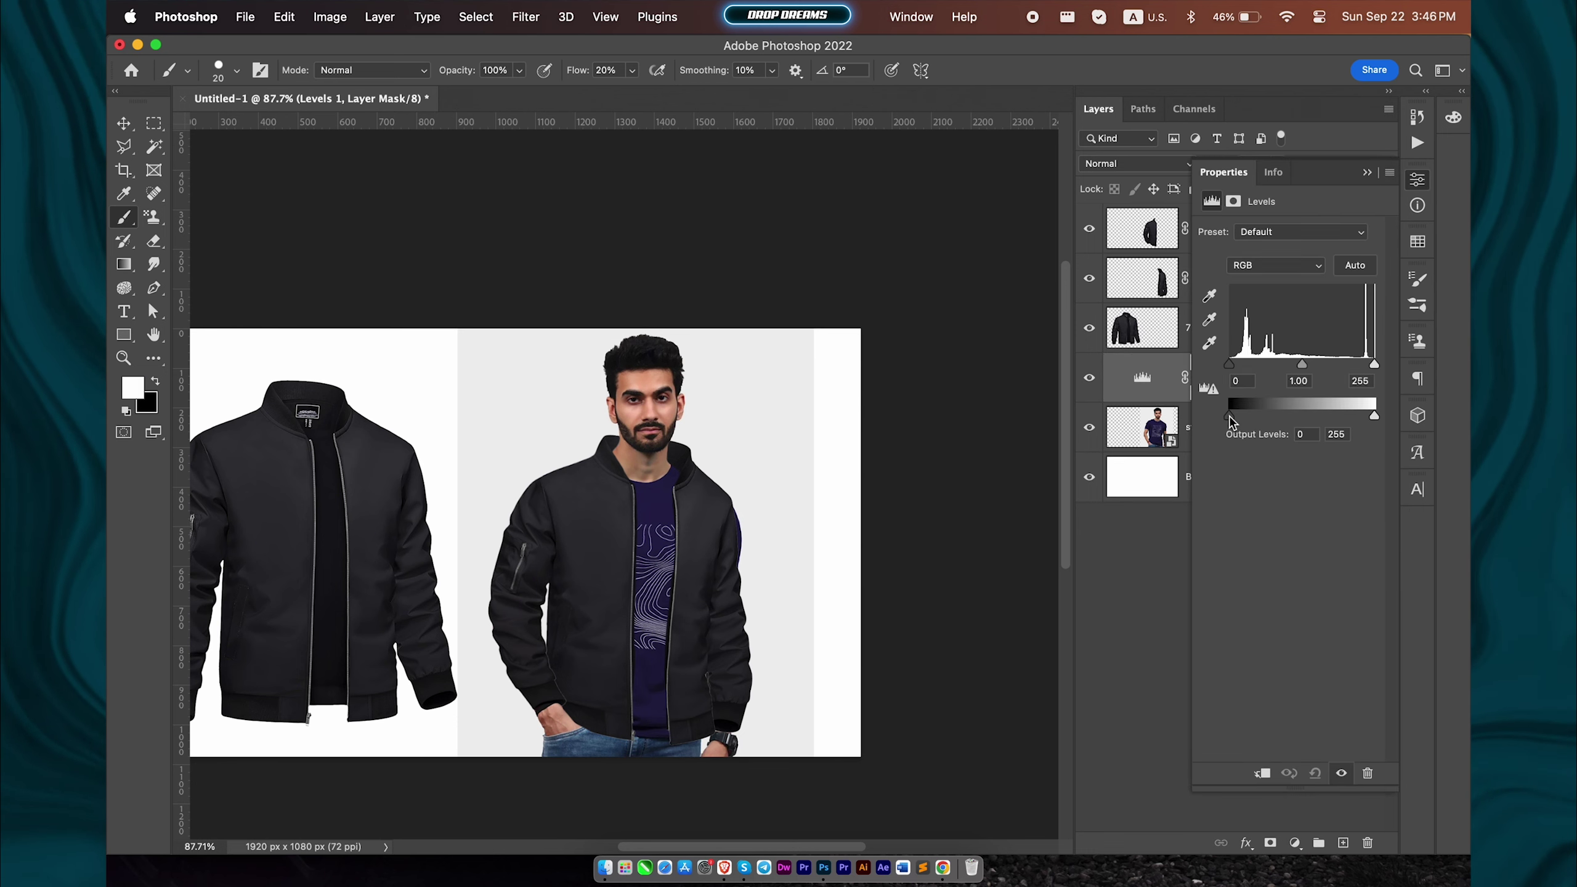
left_click_drag(1230, 415, 1220, 424)
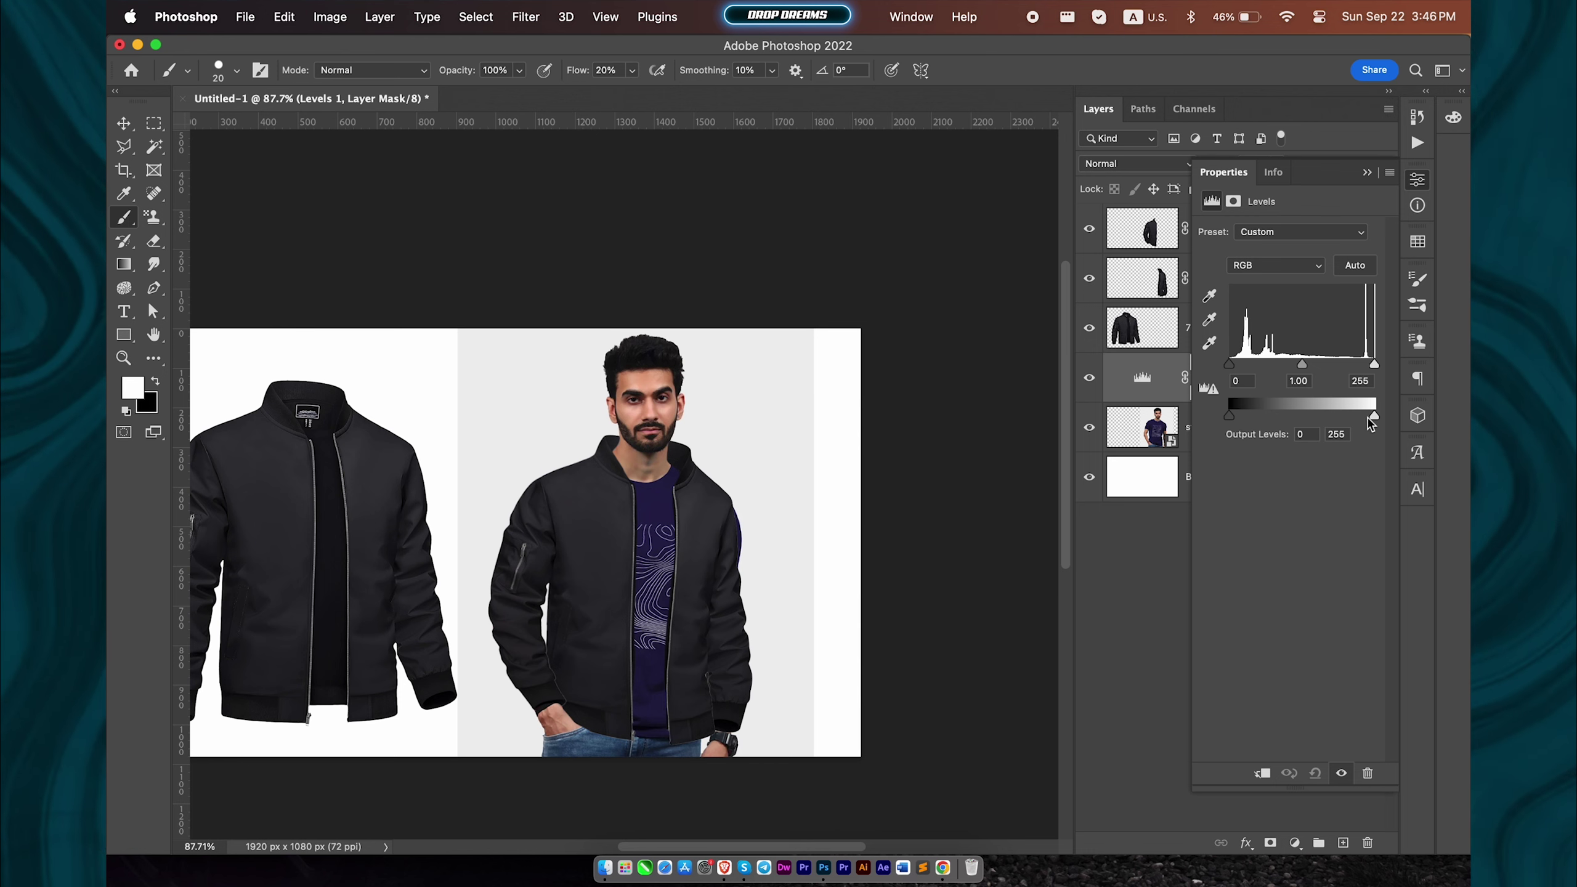
left_click_drag(1375, 423, 1297, 434)
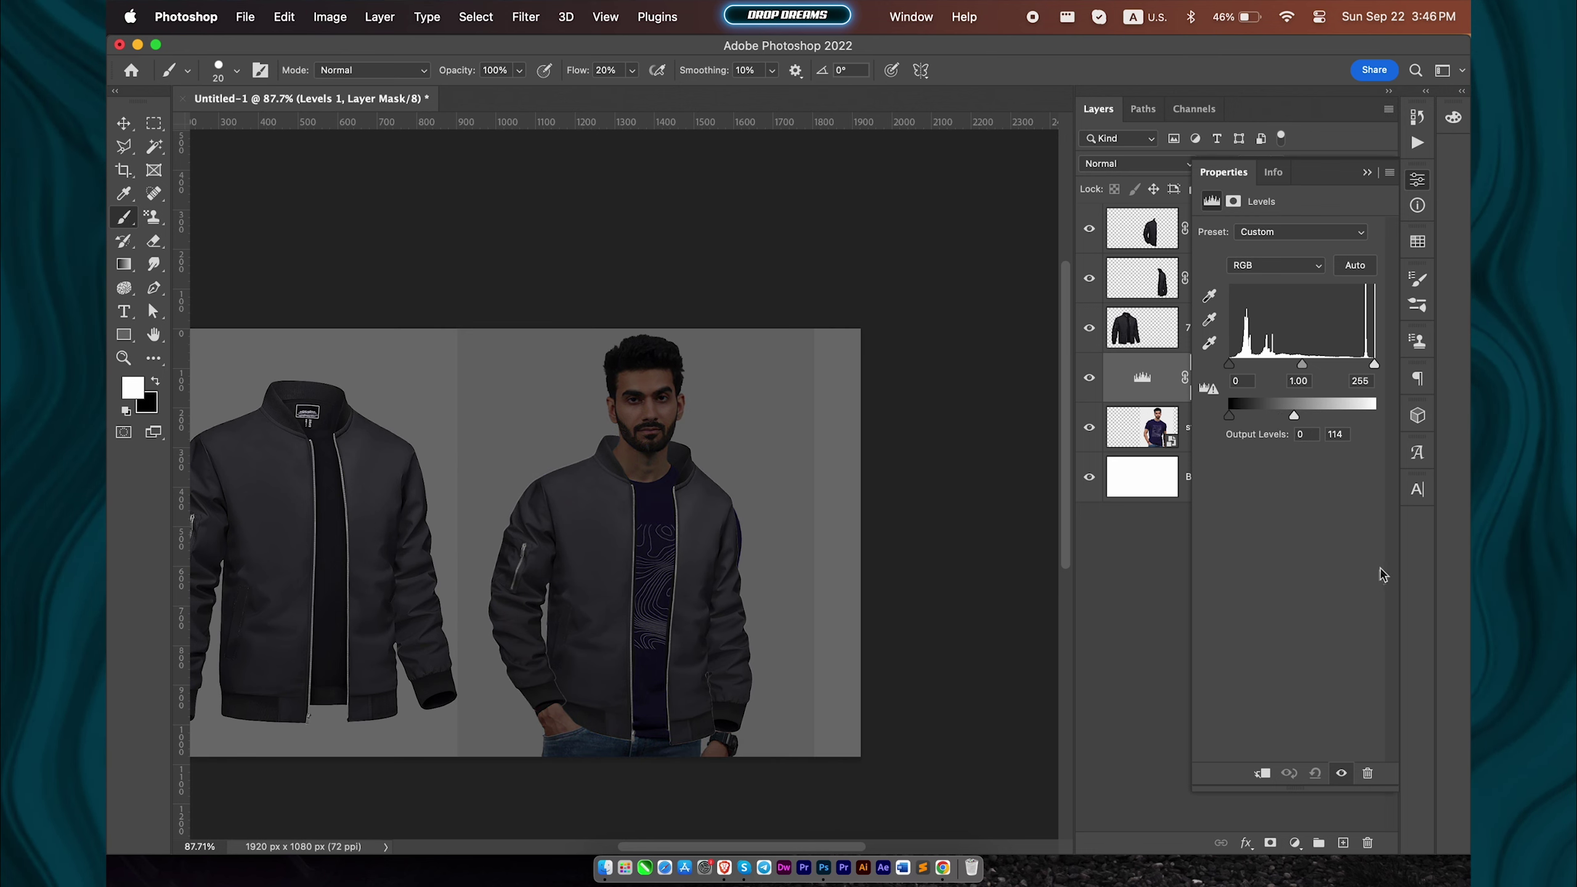
left_click(1419, 245)
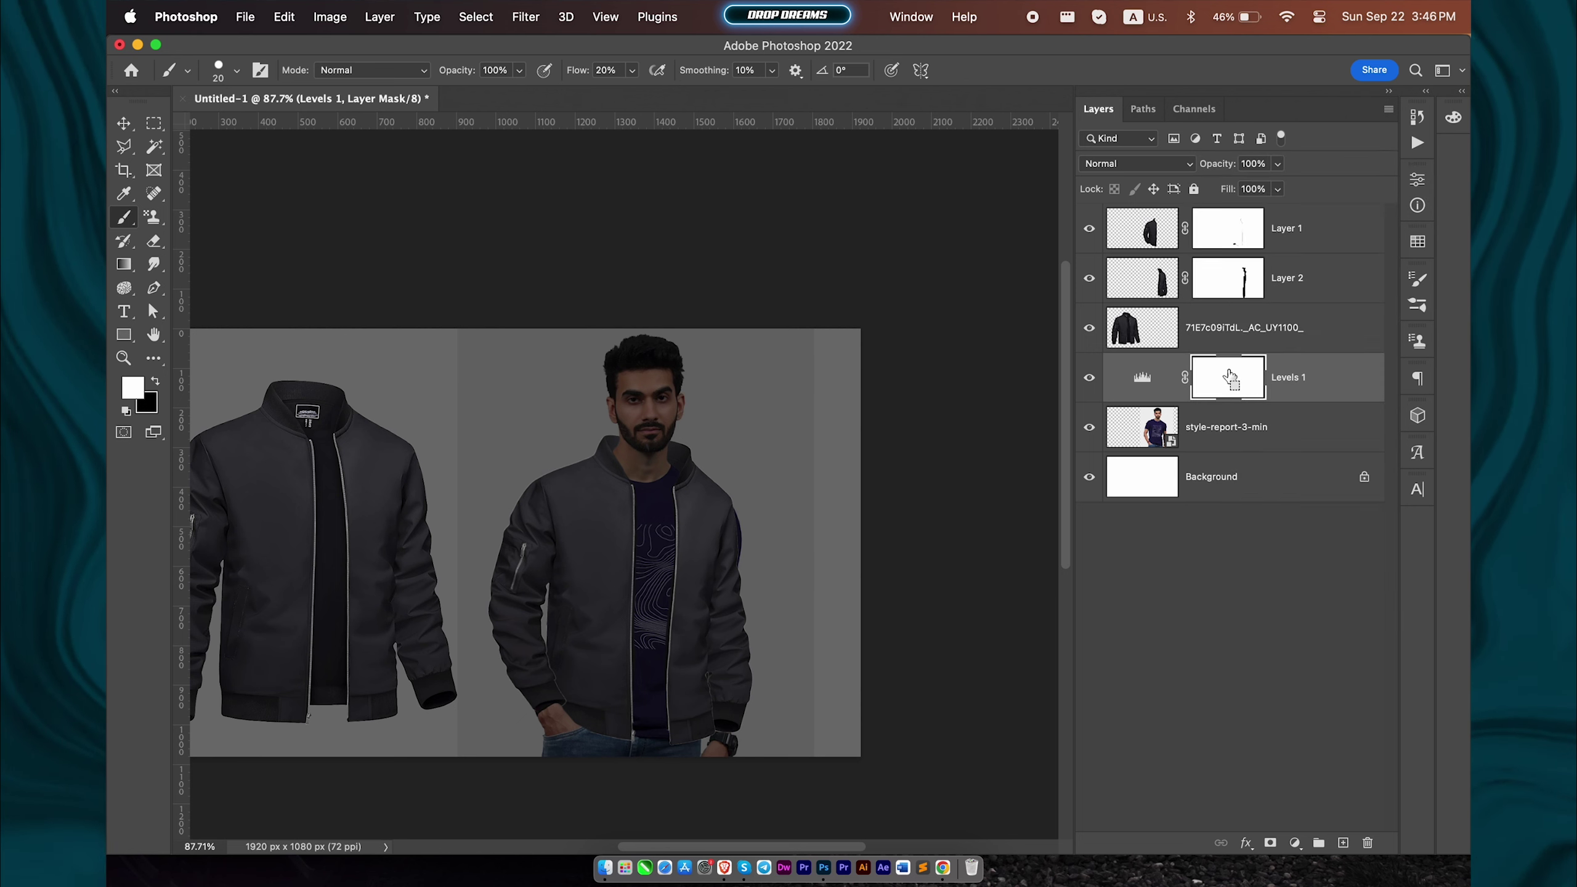
key("super+i")
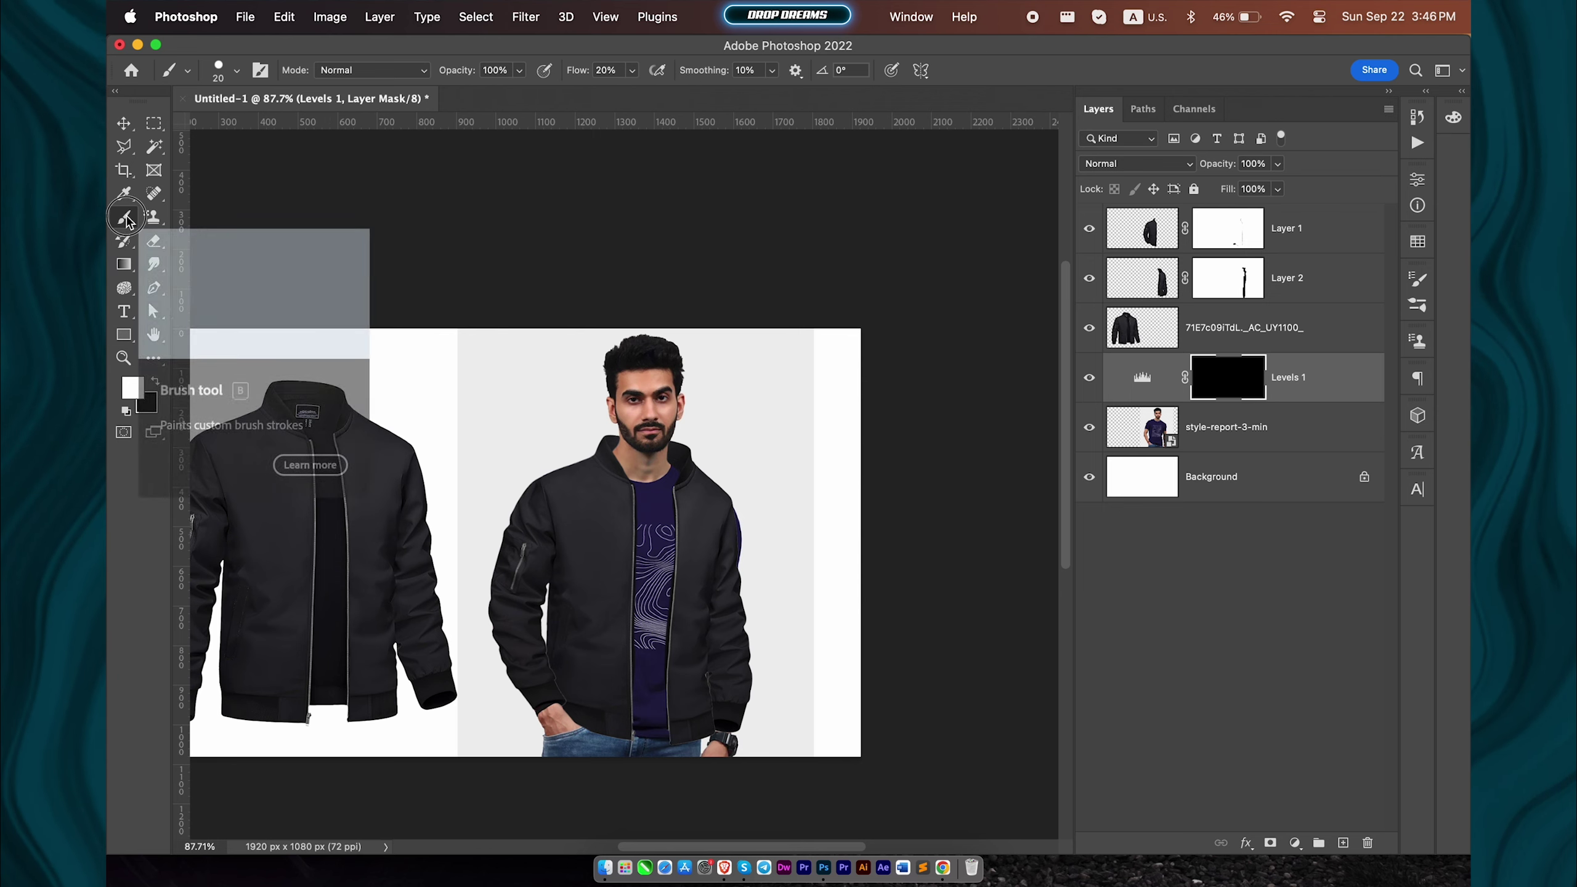
Step: Paint white with a soft brush on the Levels 1 mask to shadow the shirt along the left zipper
left_click(156, 384)
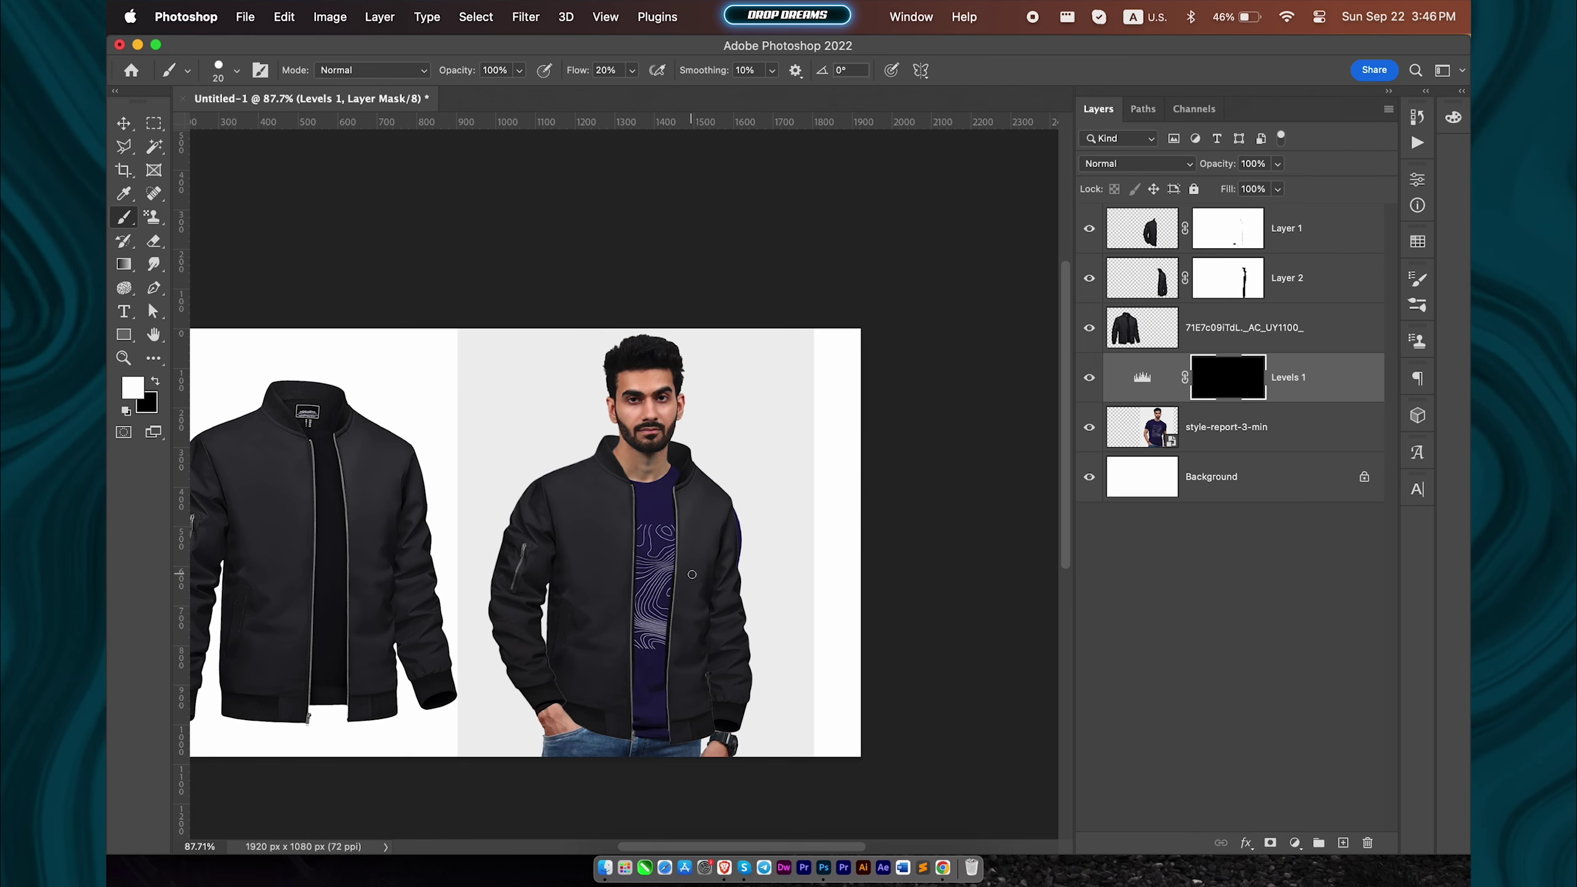
scroll(692, 574, "up", 2)
scroll(708, 559, "up", 2)
scroll(732, 541, "up", 2)
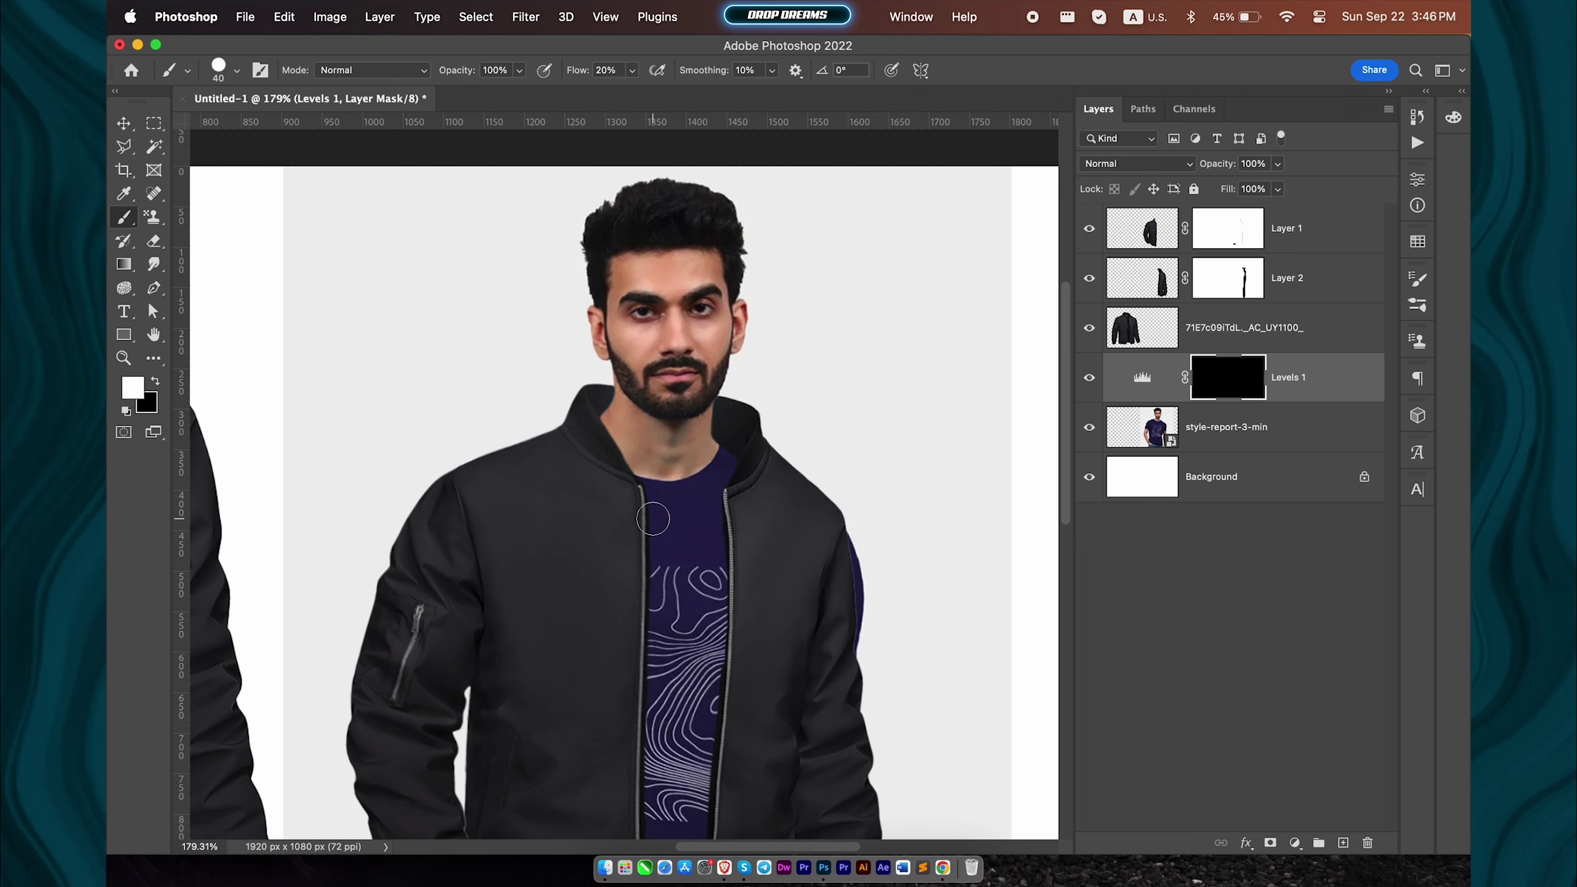
right_click(635, 505)
key("Tab")
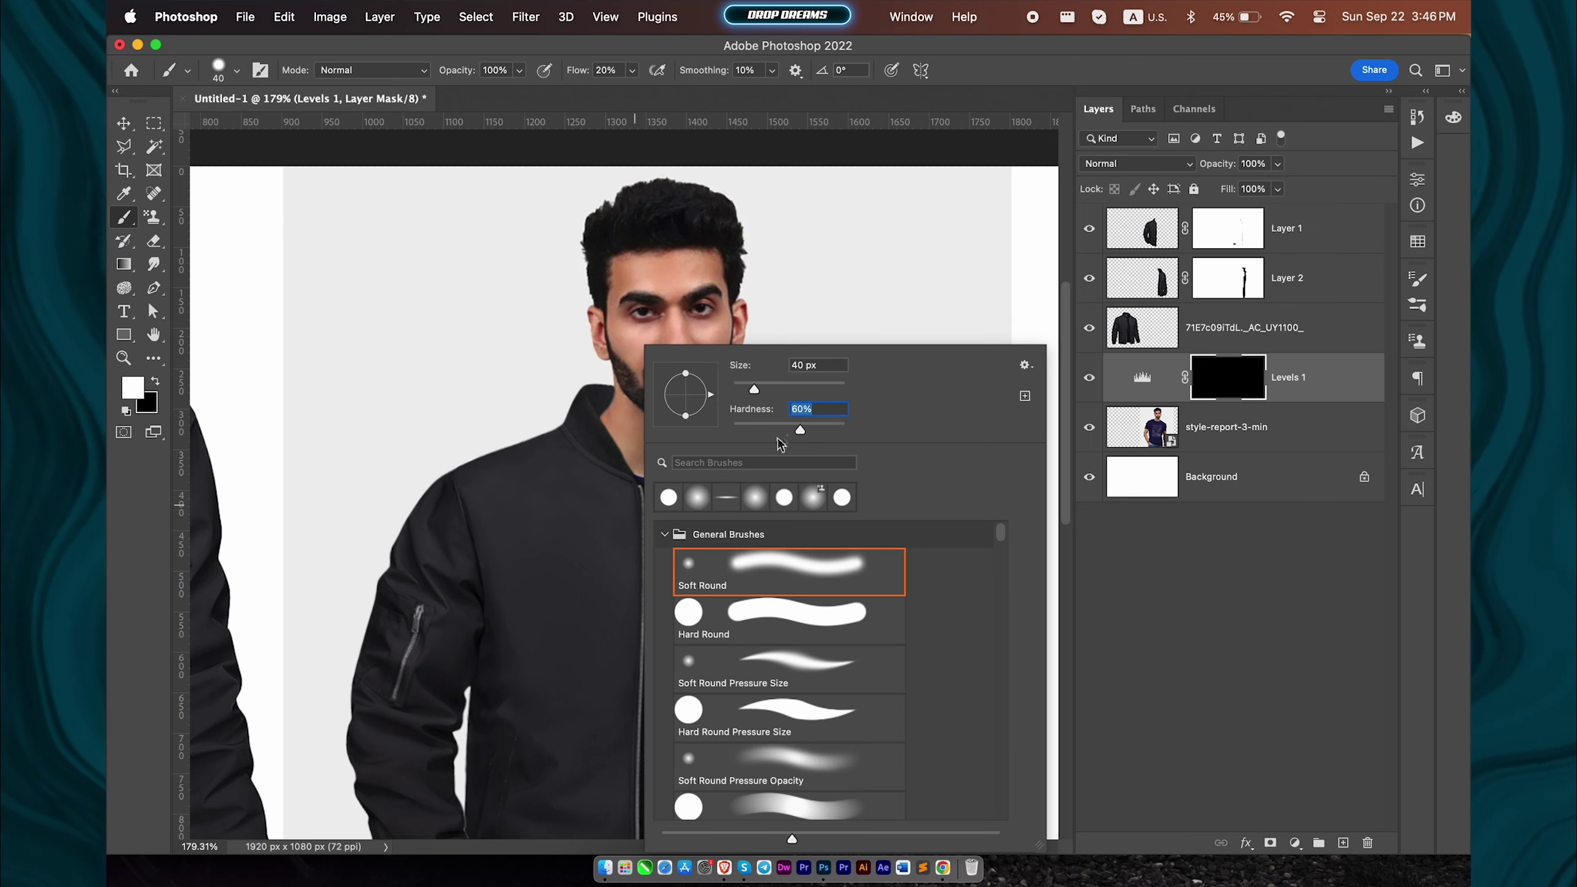
key("Return")
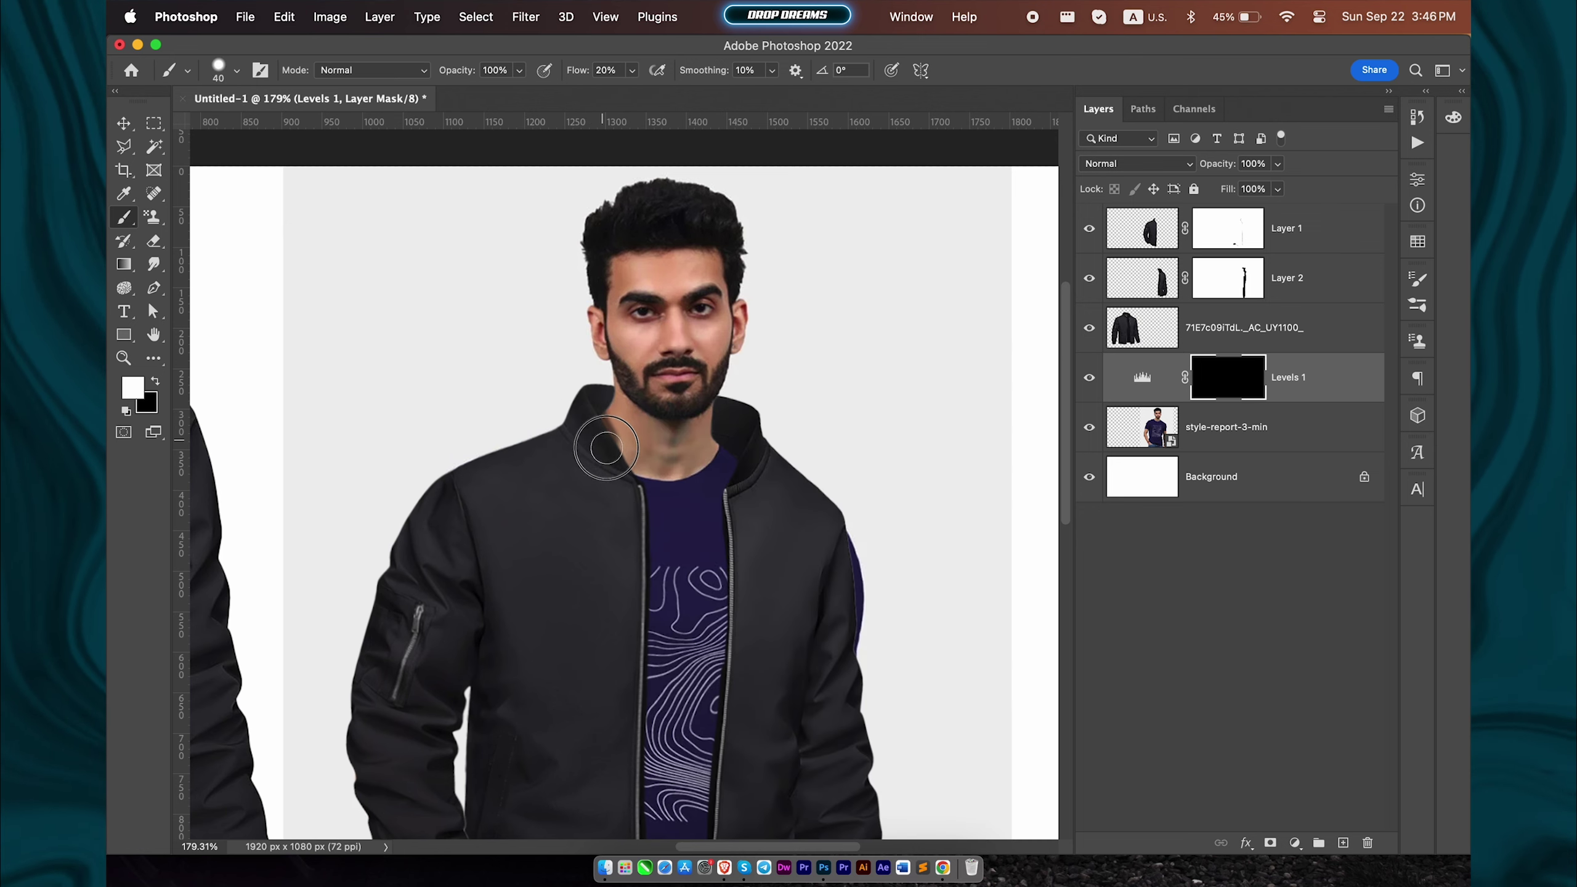
left_click_drag(626, 484, 648, 750)
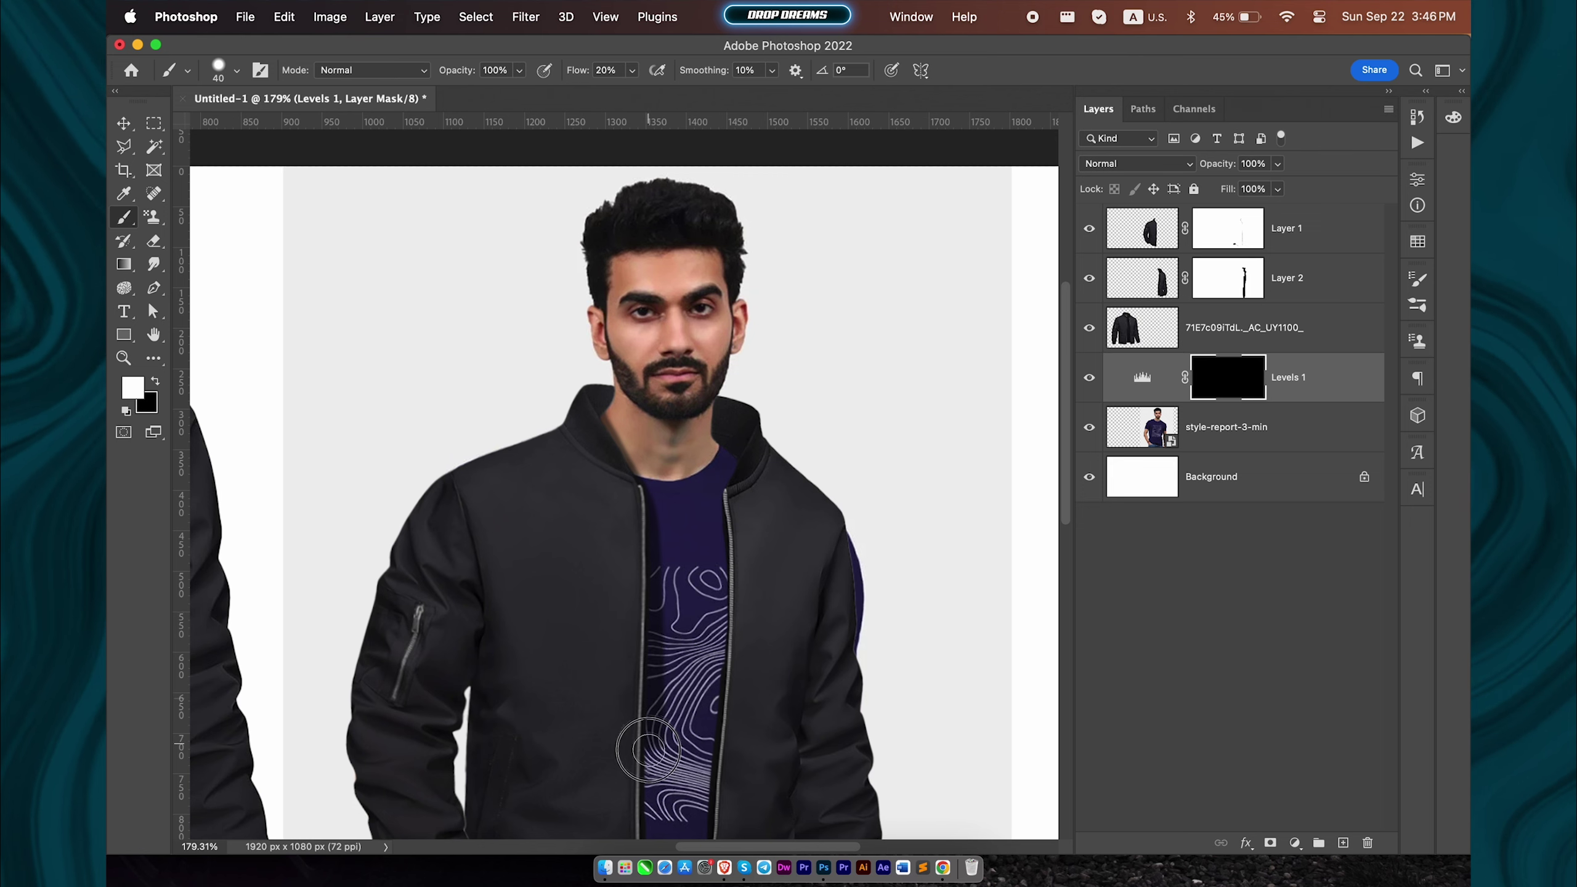
Step: Add shadow along the right zipper edge and inside the right collar with a 60 px brush
scroll(649, 786, "down", 5)
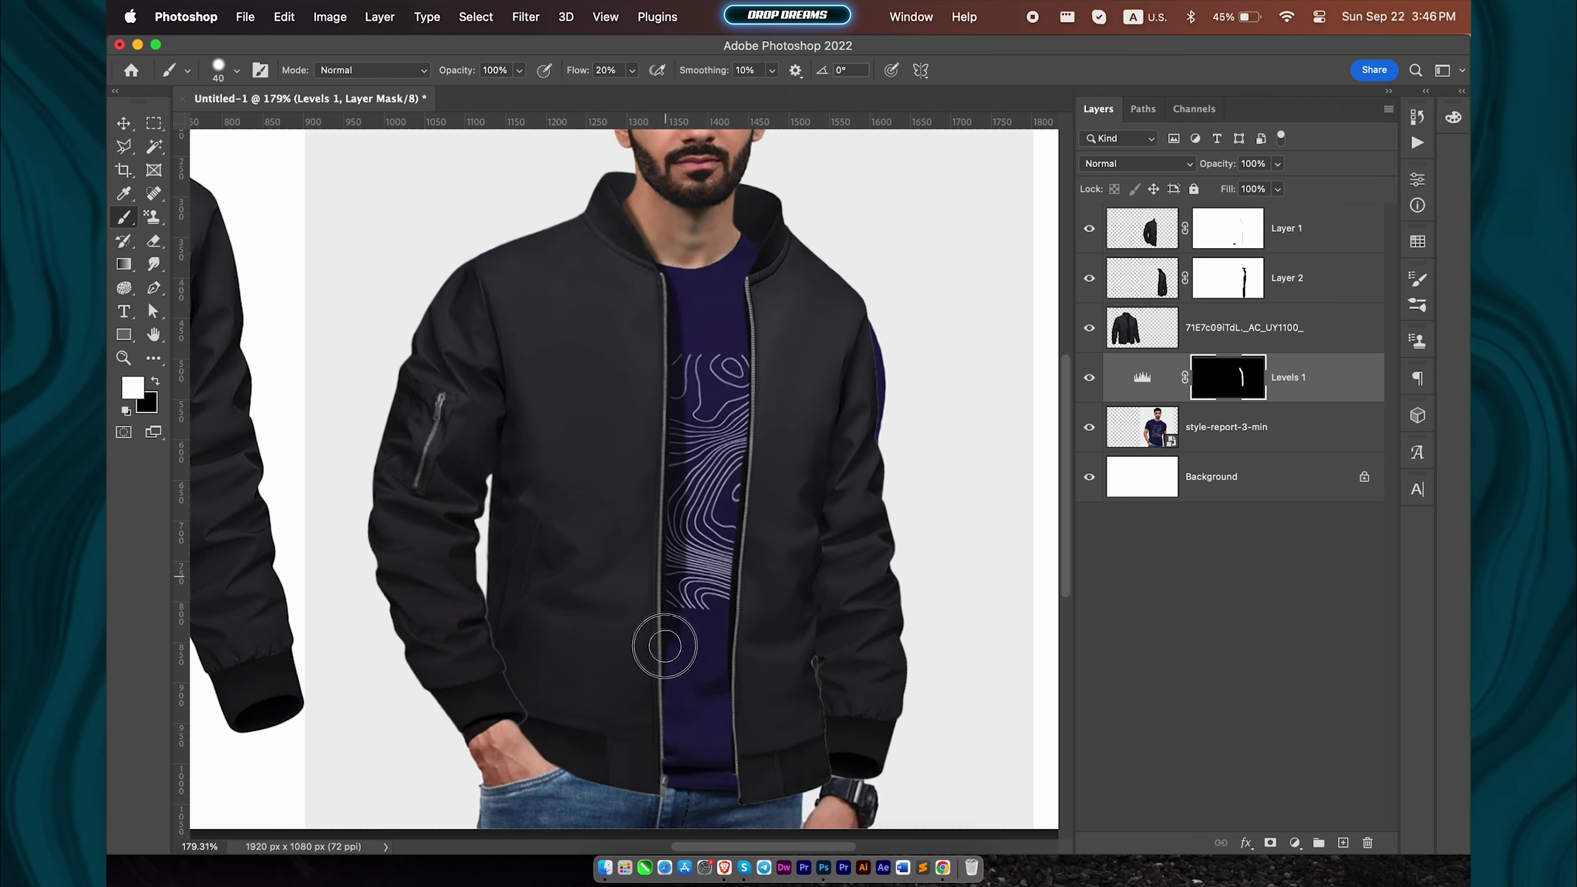
scroll(666, 779, "up", 5)
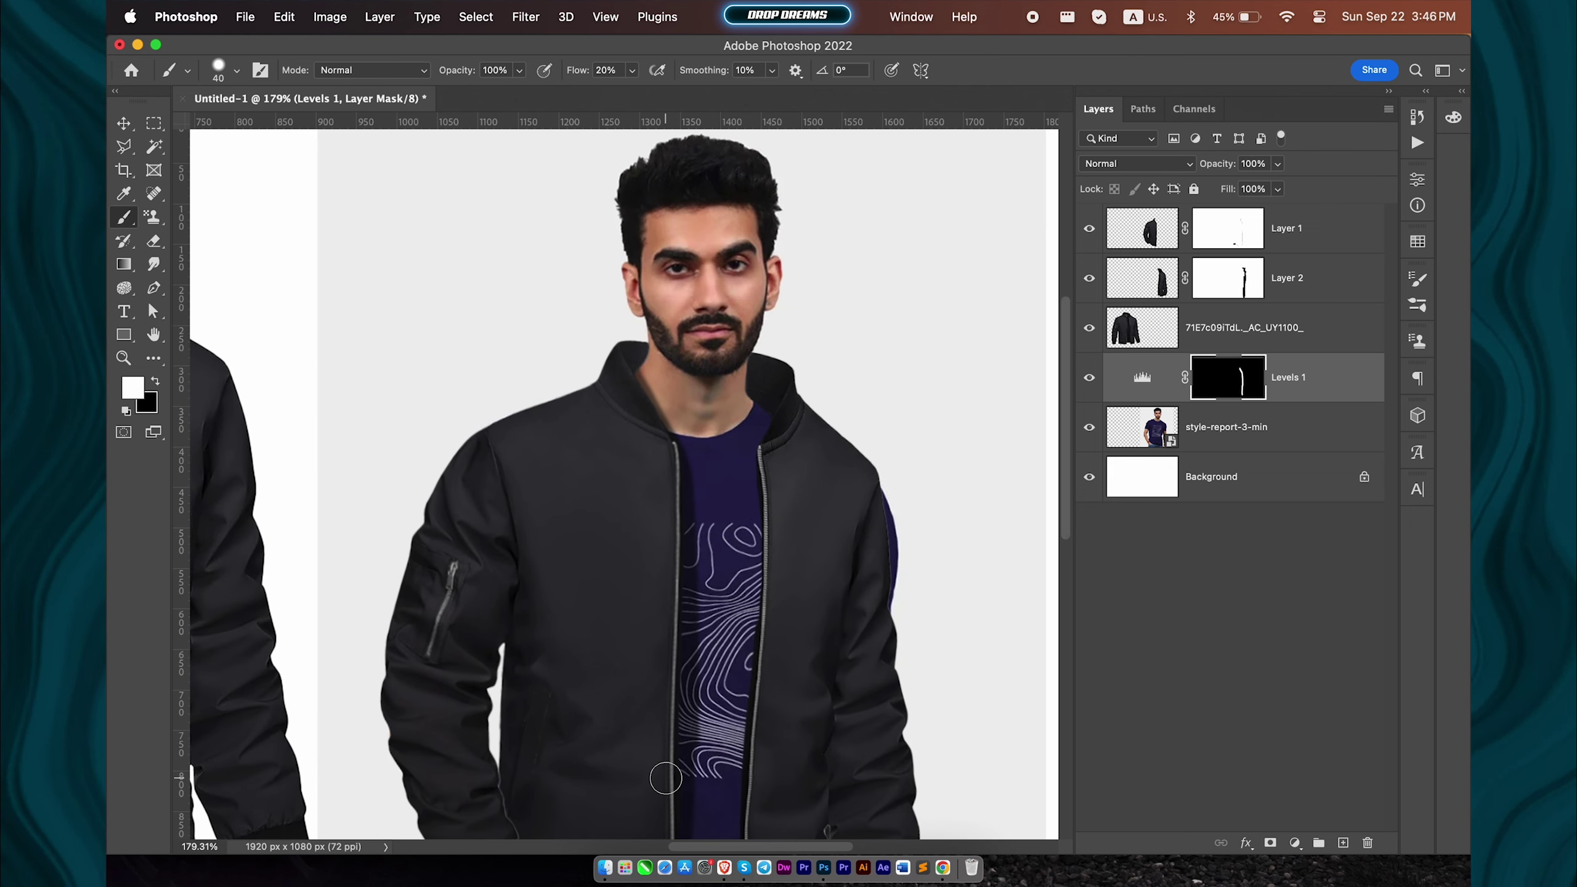
key("x")
key("bracketright")
scroll(798, 359, "down", 2)
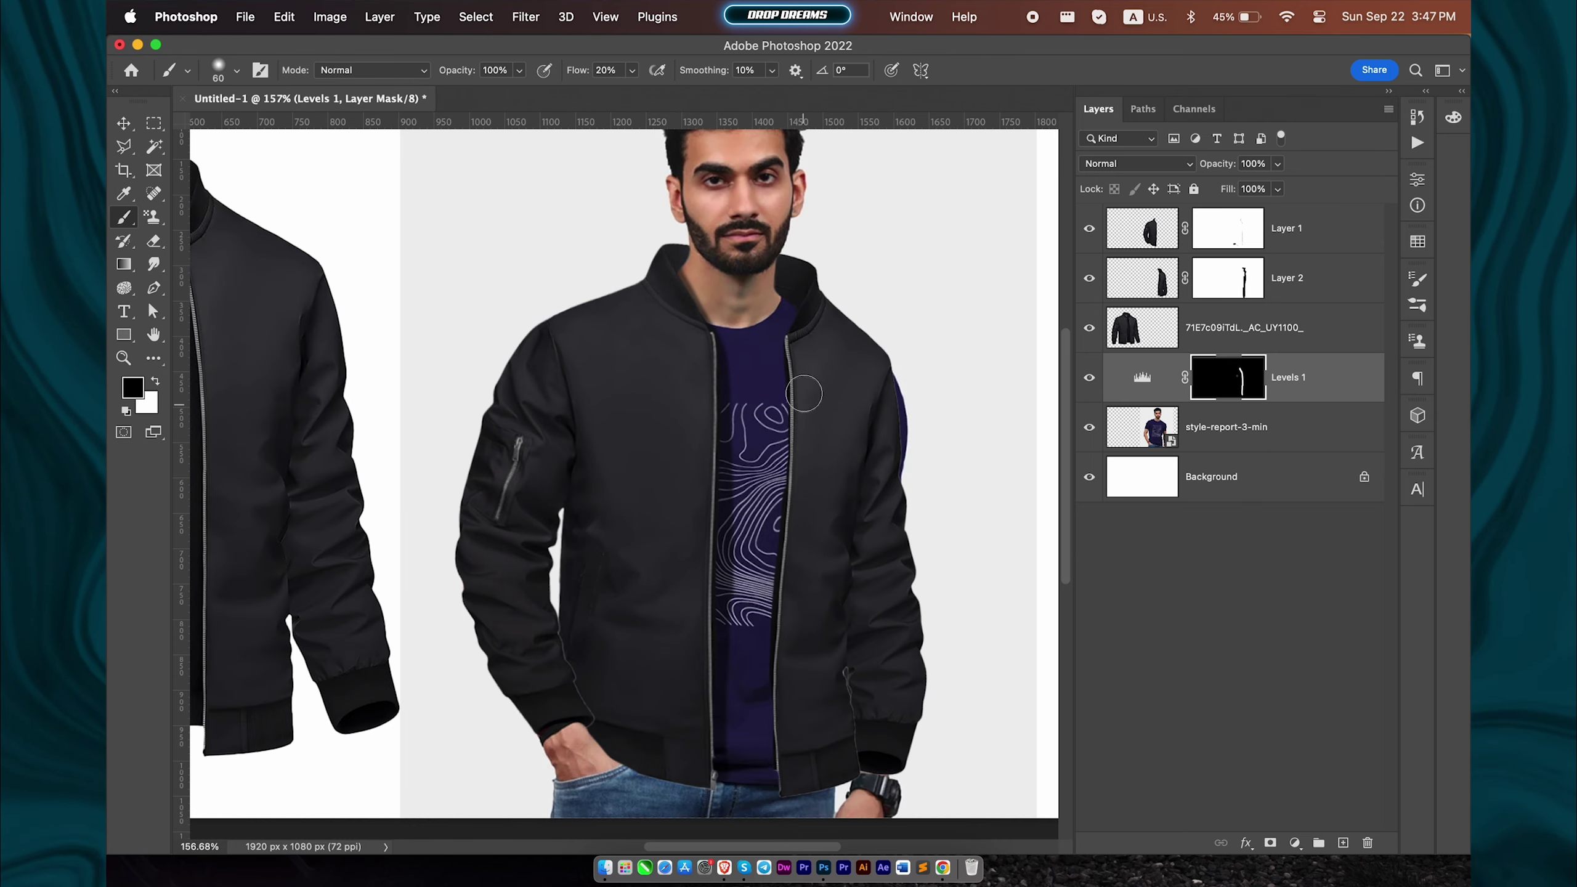
key("x")
left_click_drag(795, 348, 793, 634)
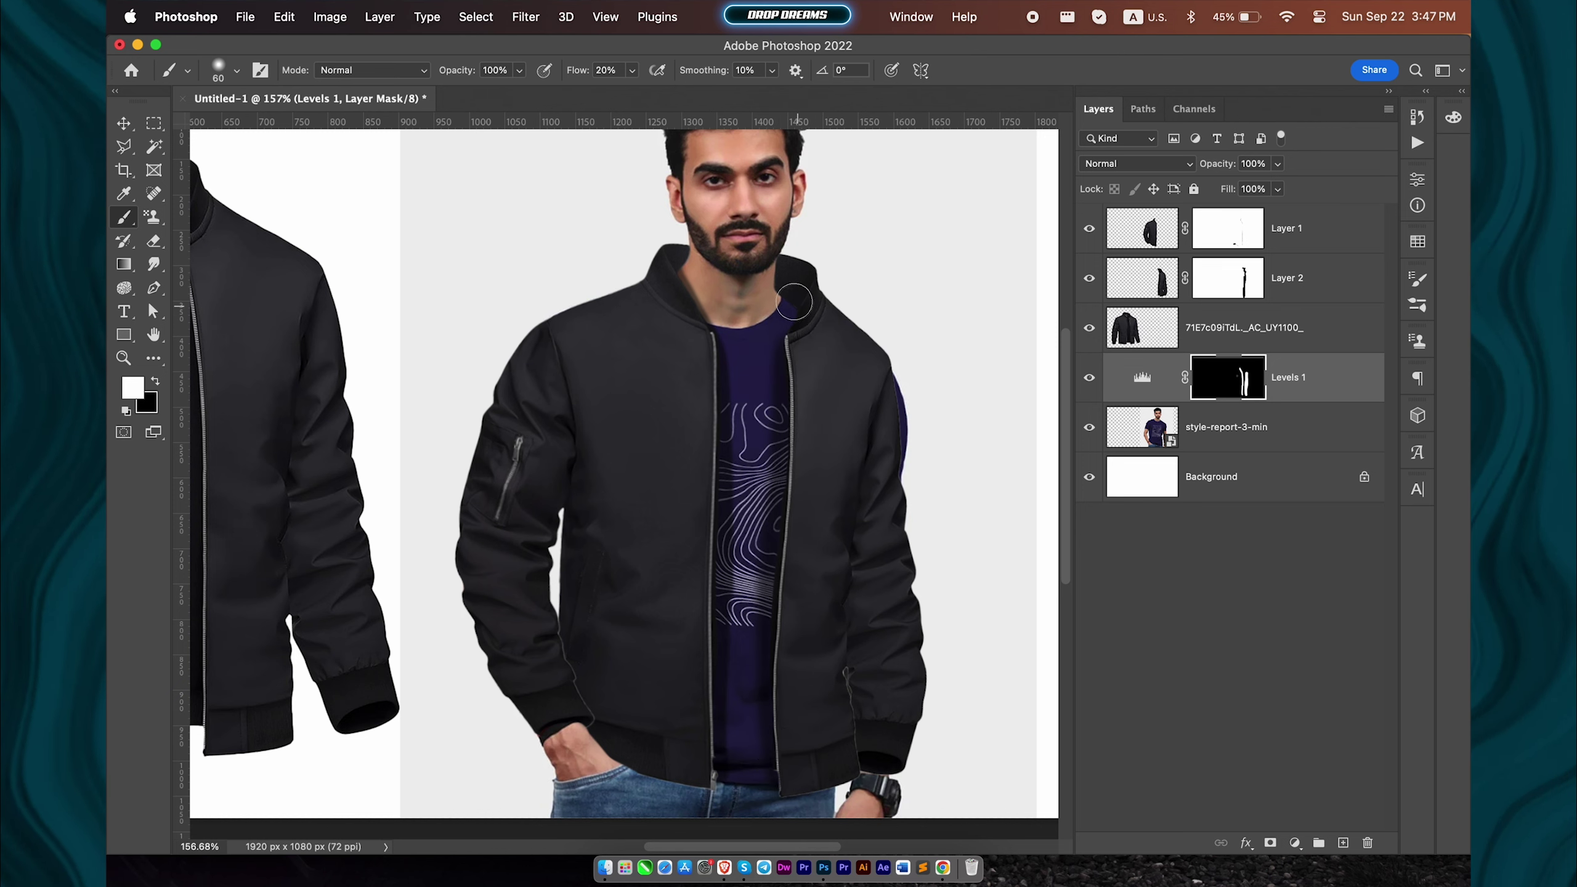
mouse_move(794, 302)
left_mouse_down()
mouse_move(808, 303)
mouse_move(795, 228)
mouse_move(830, 255)
left_mouse_up()
Step: Remove excess shadow with black and set the Levels 1 opacity to 83%
key("x")
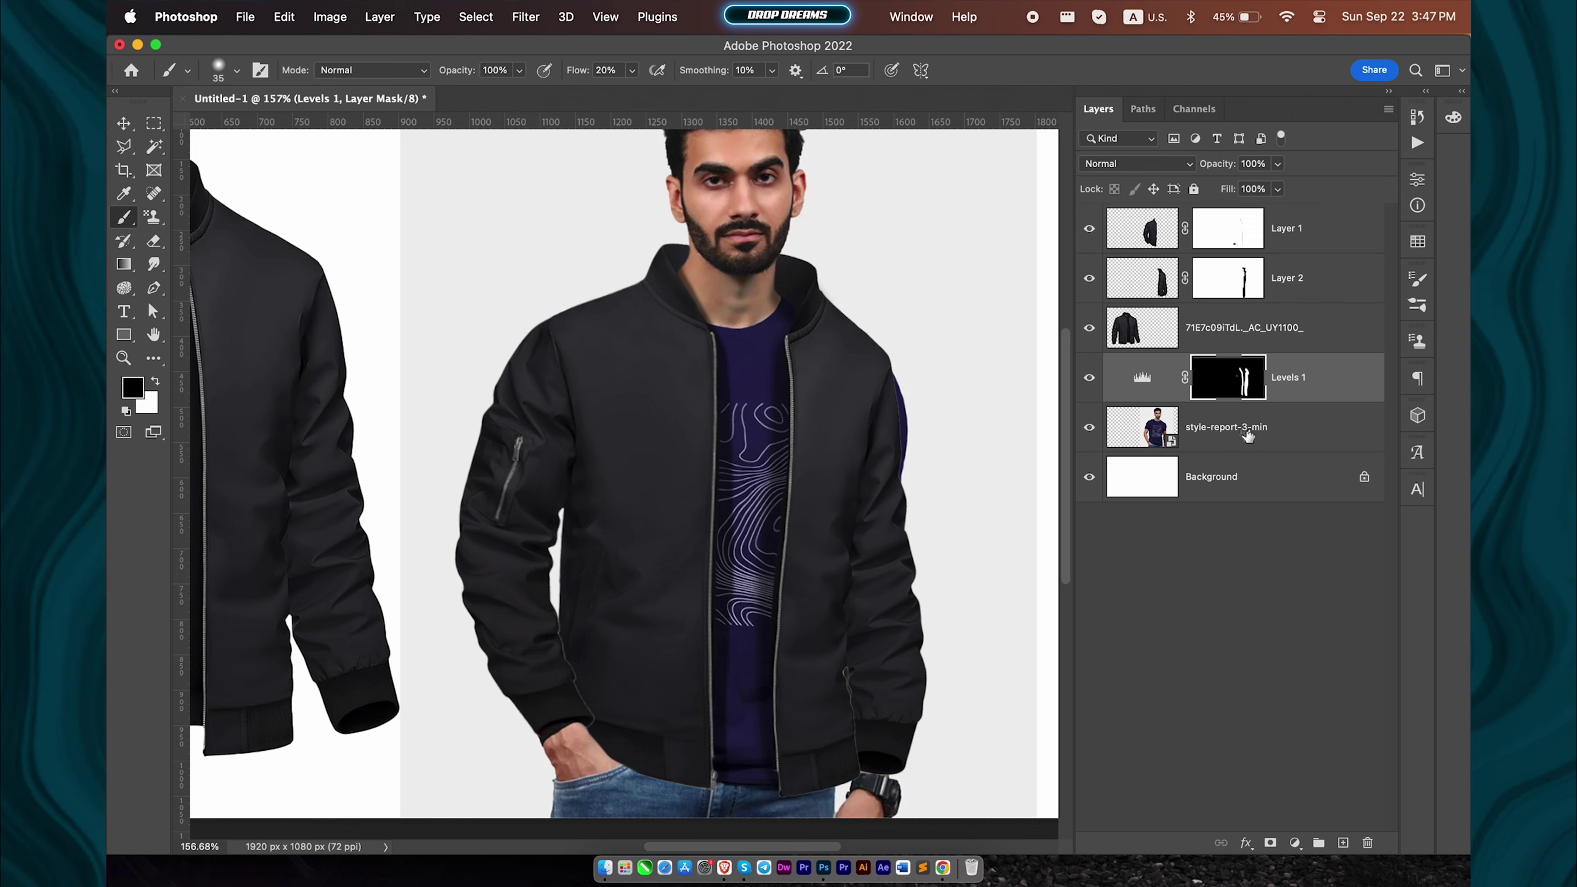
left_click_drag(1215, 163, 1205, 169)
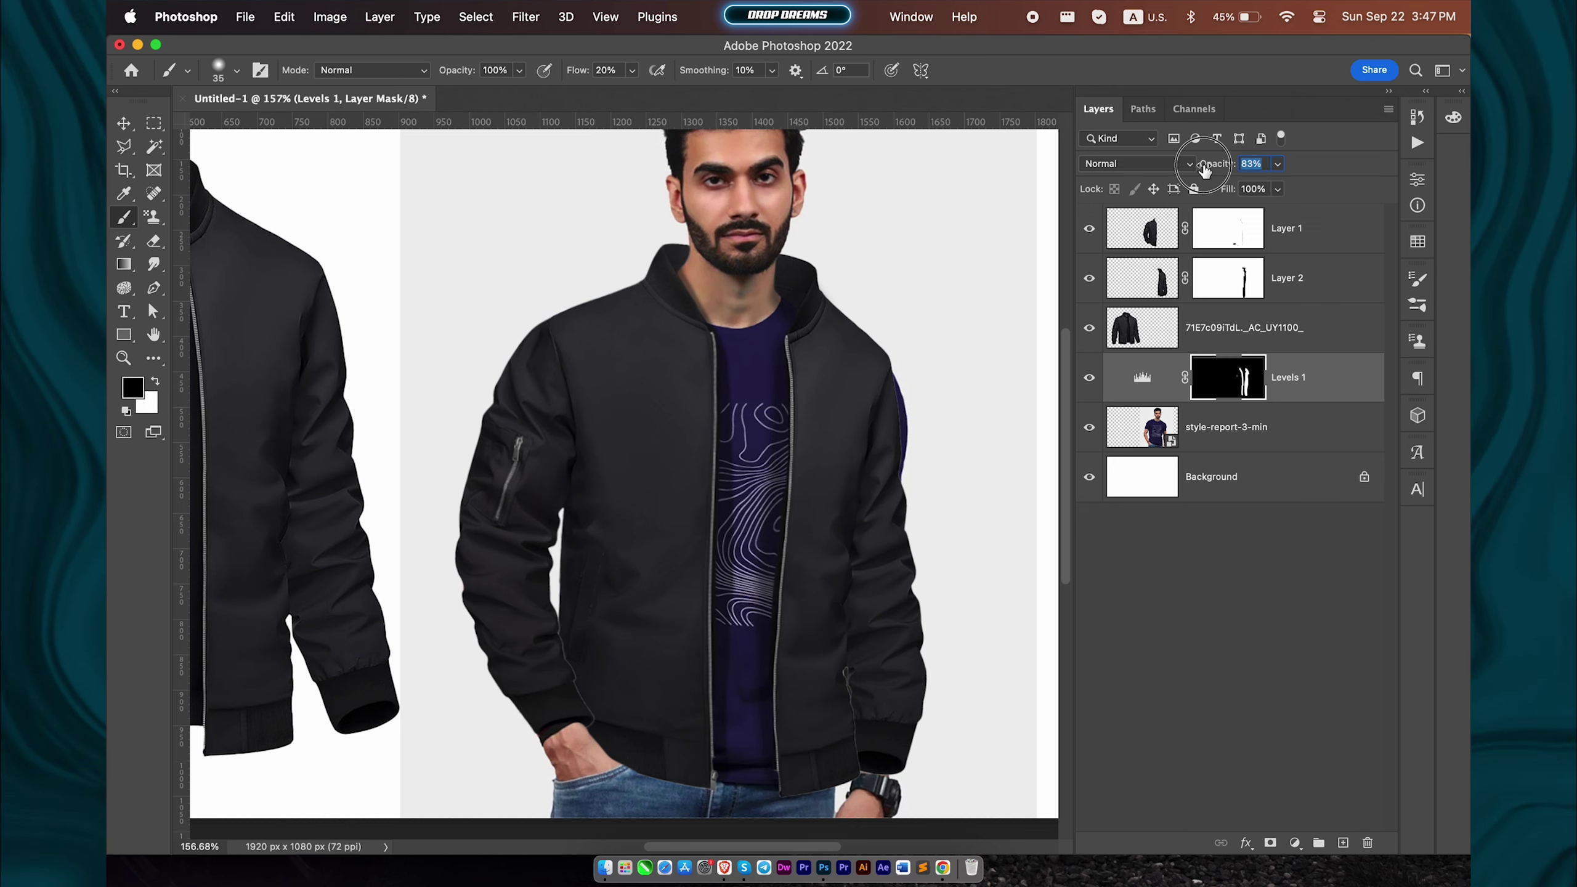
scroll(981, 270, "down", 5)
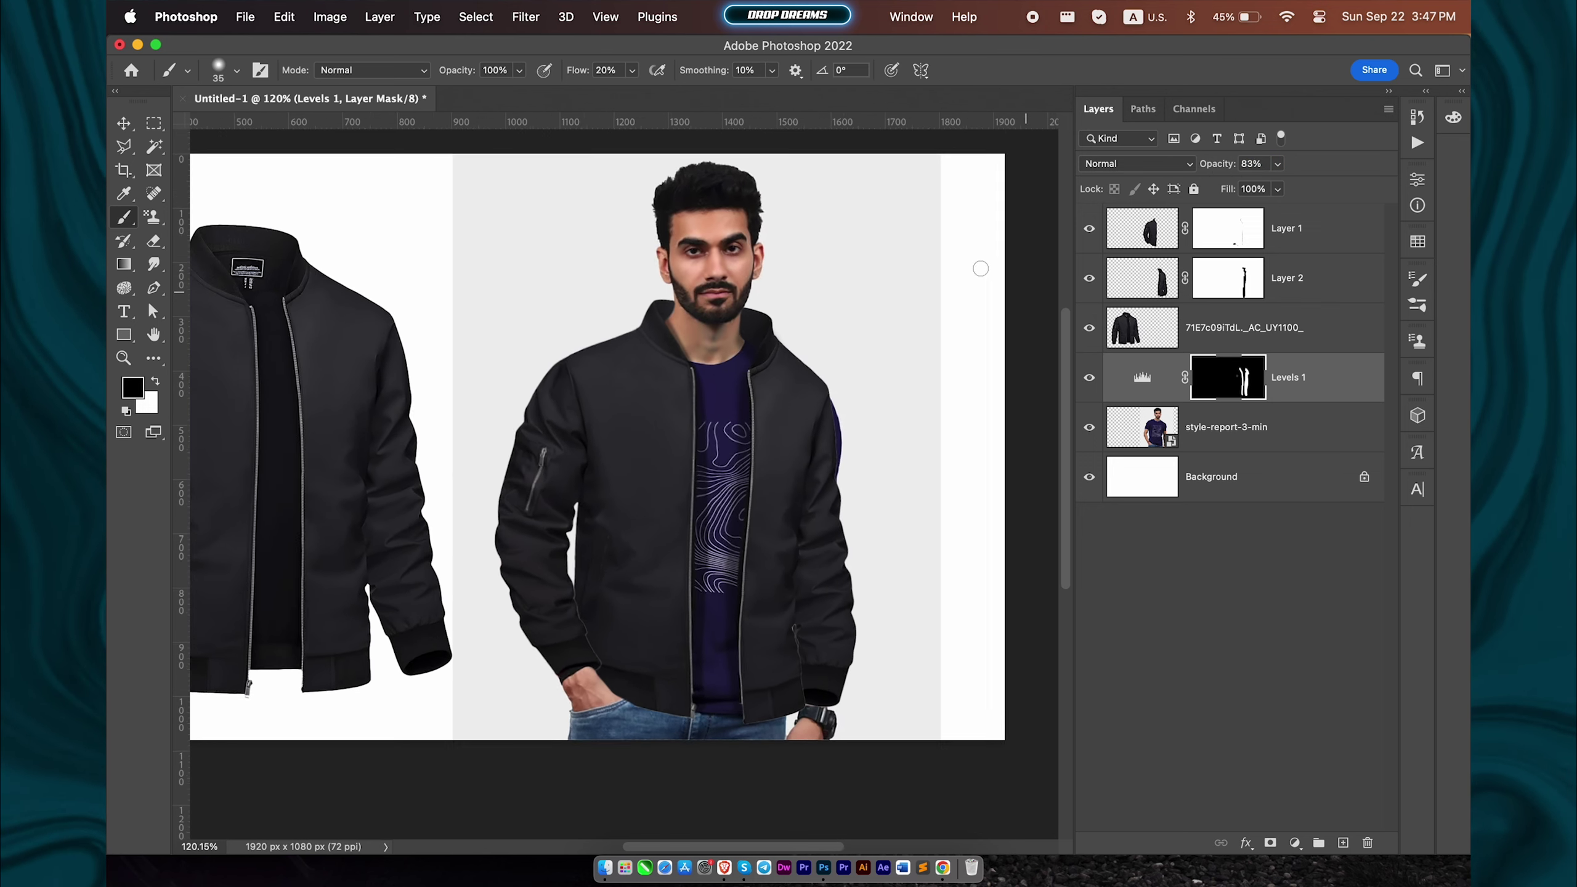
Step: Group Layer 1 through style-report-3-min into Group 1, stamp a merged copy above, and hide the group
left_click(1294, 224)
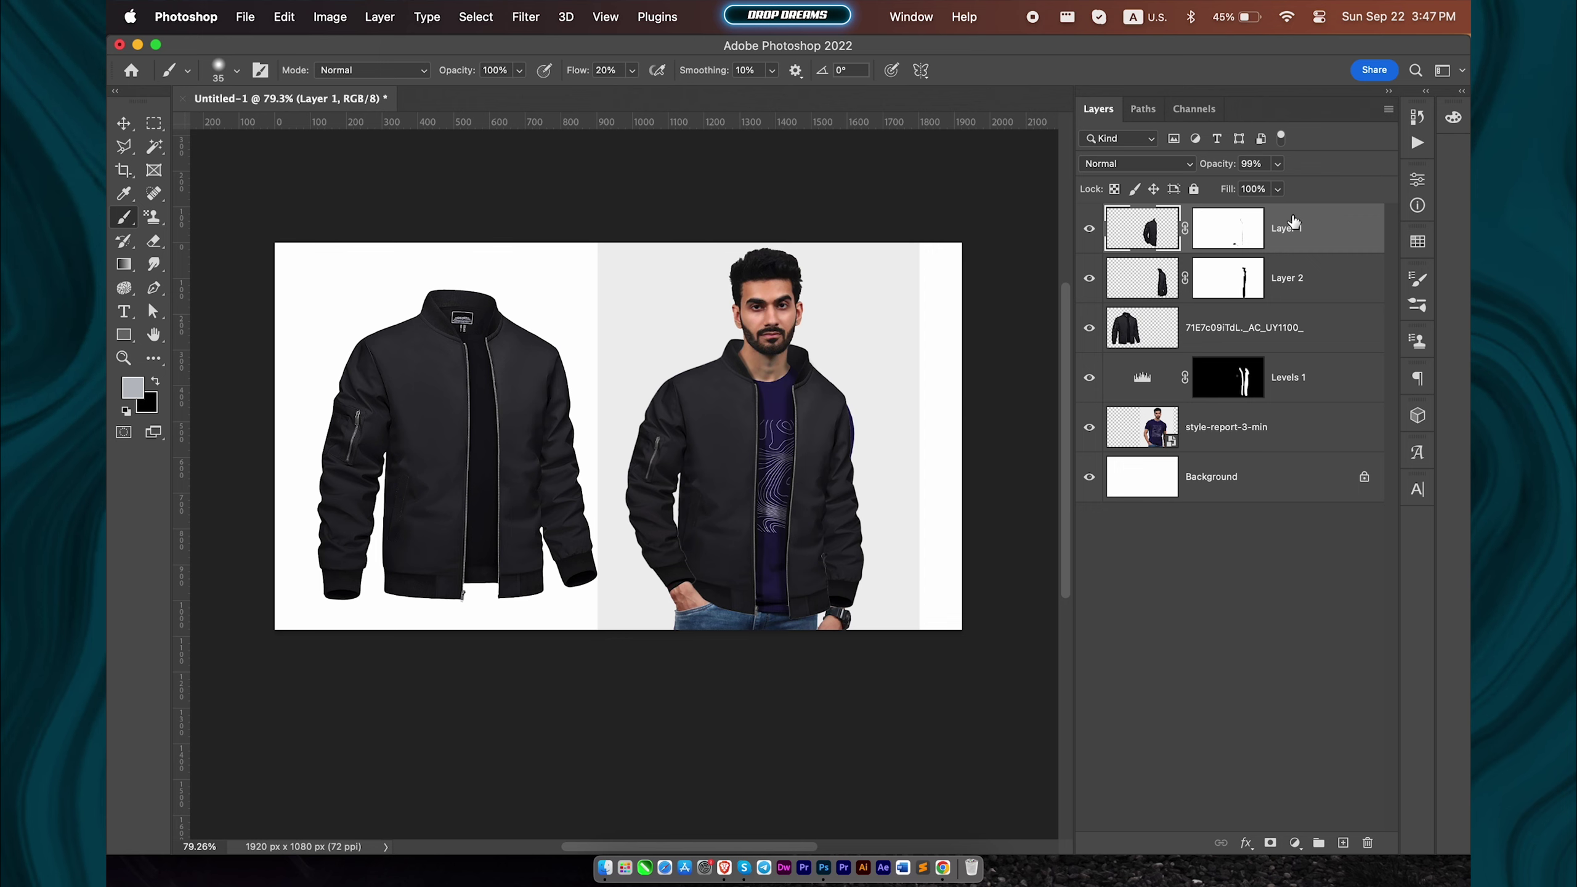
left_click(1298, 429, "shift")
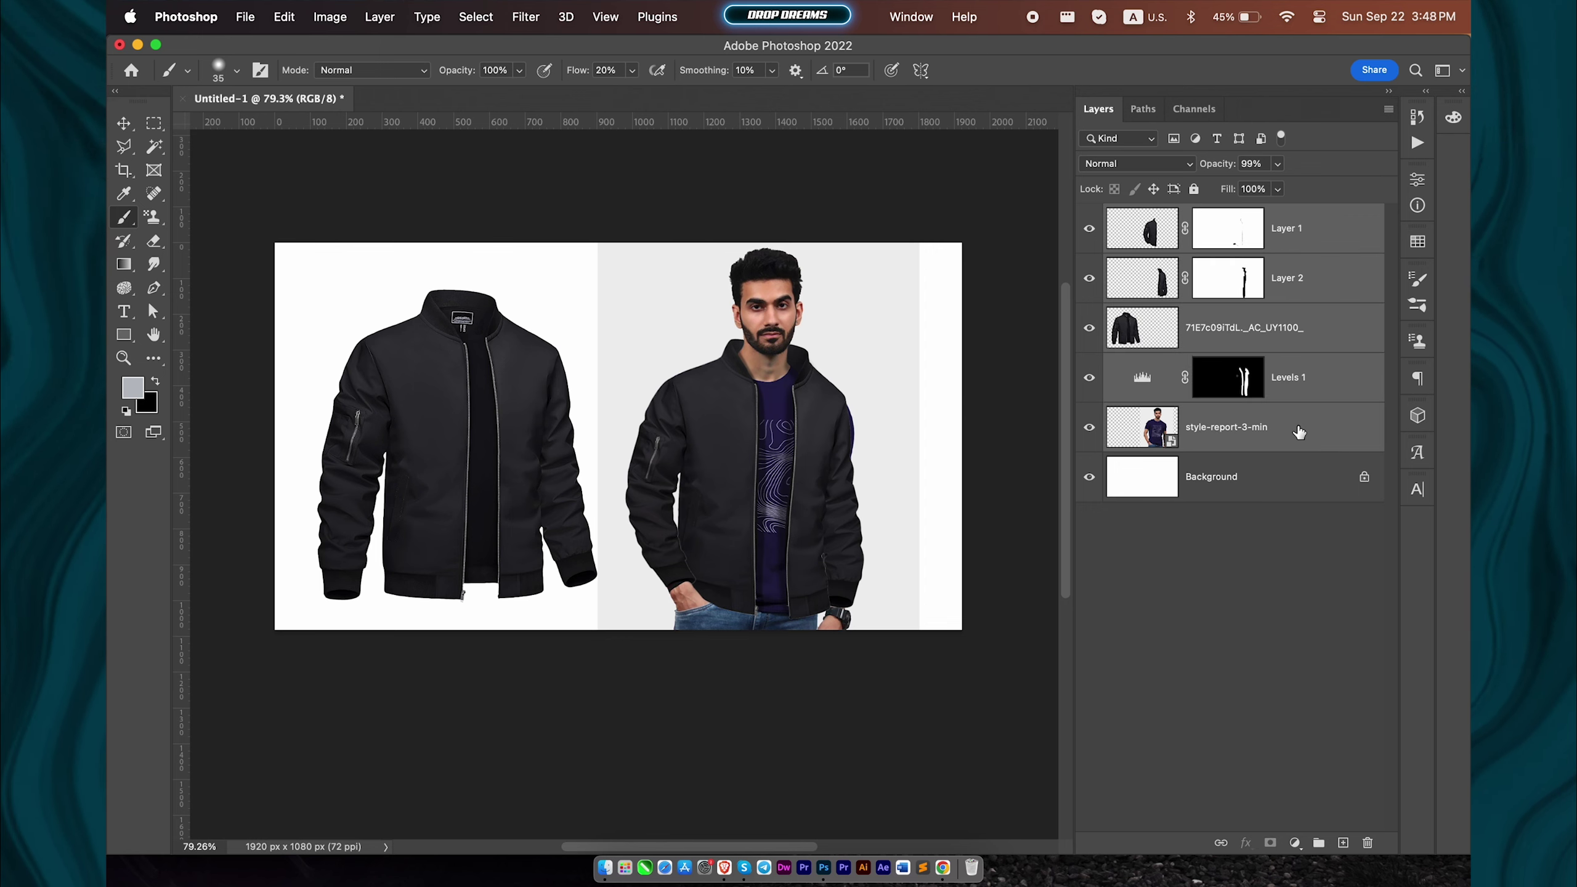
key("ctrl+g")
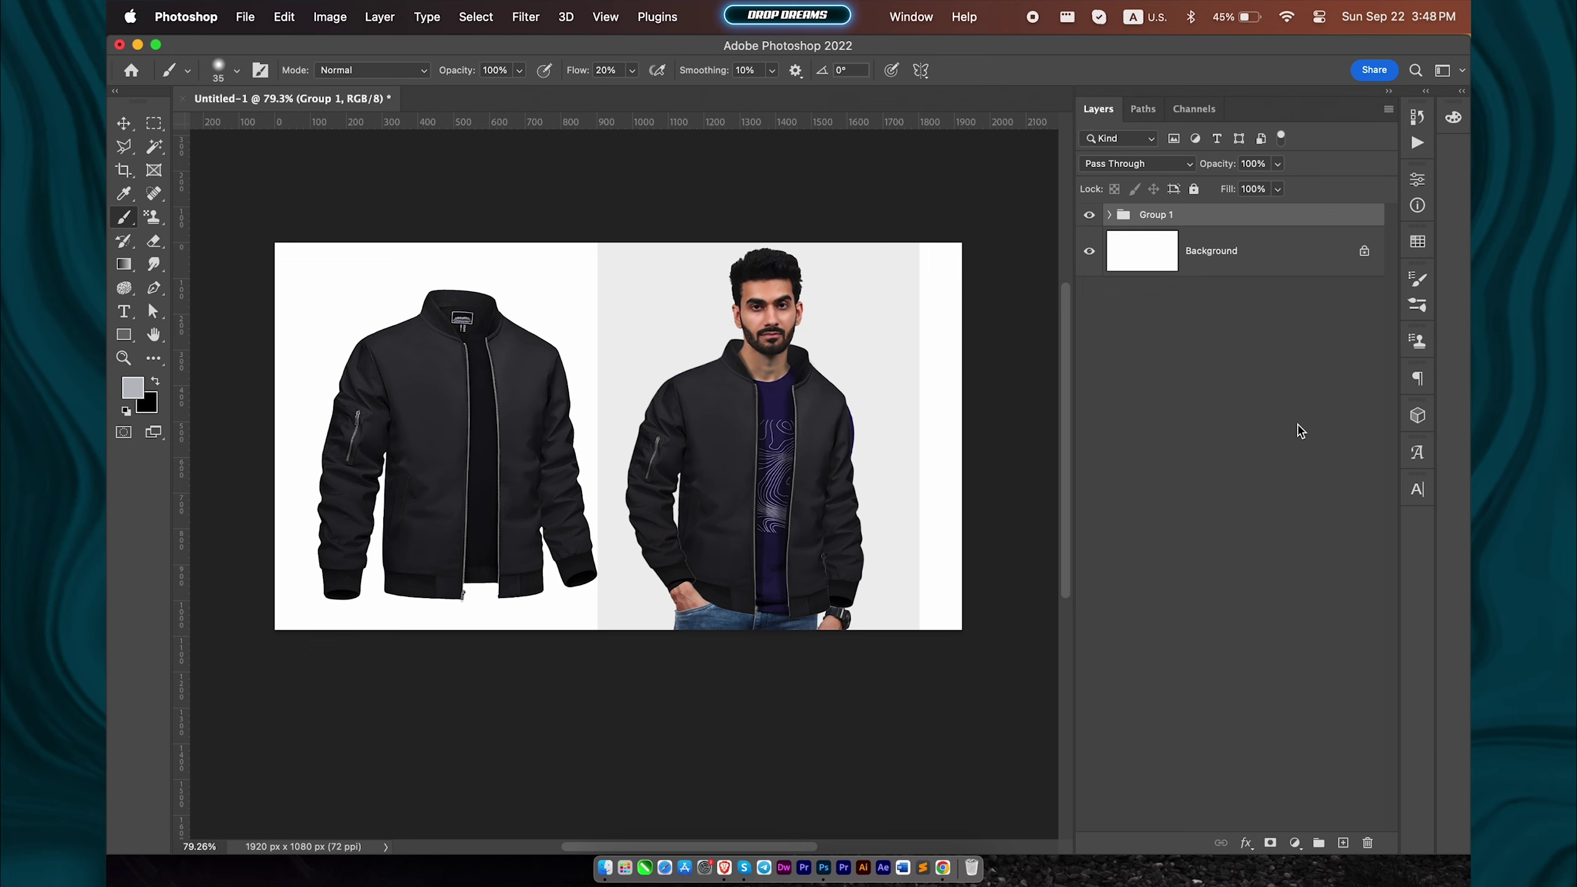
key("ctrl+j")
key("ctrl+e")
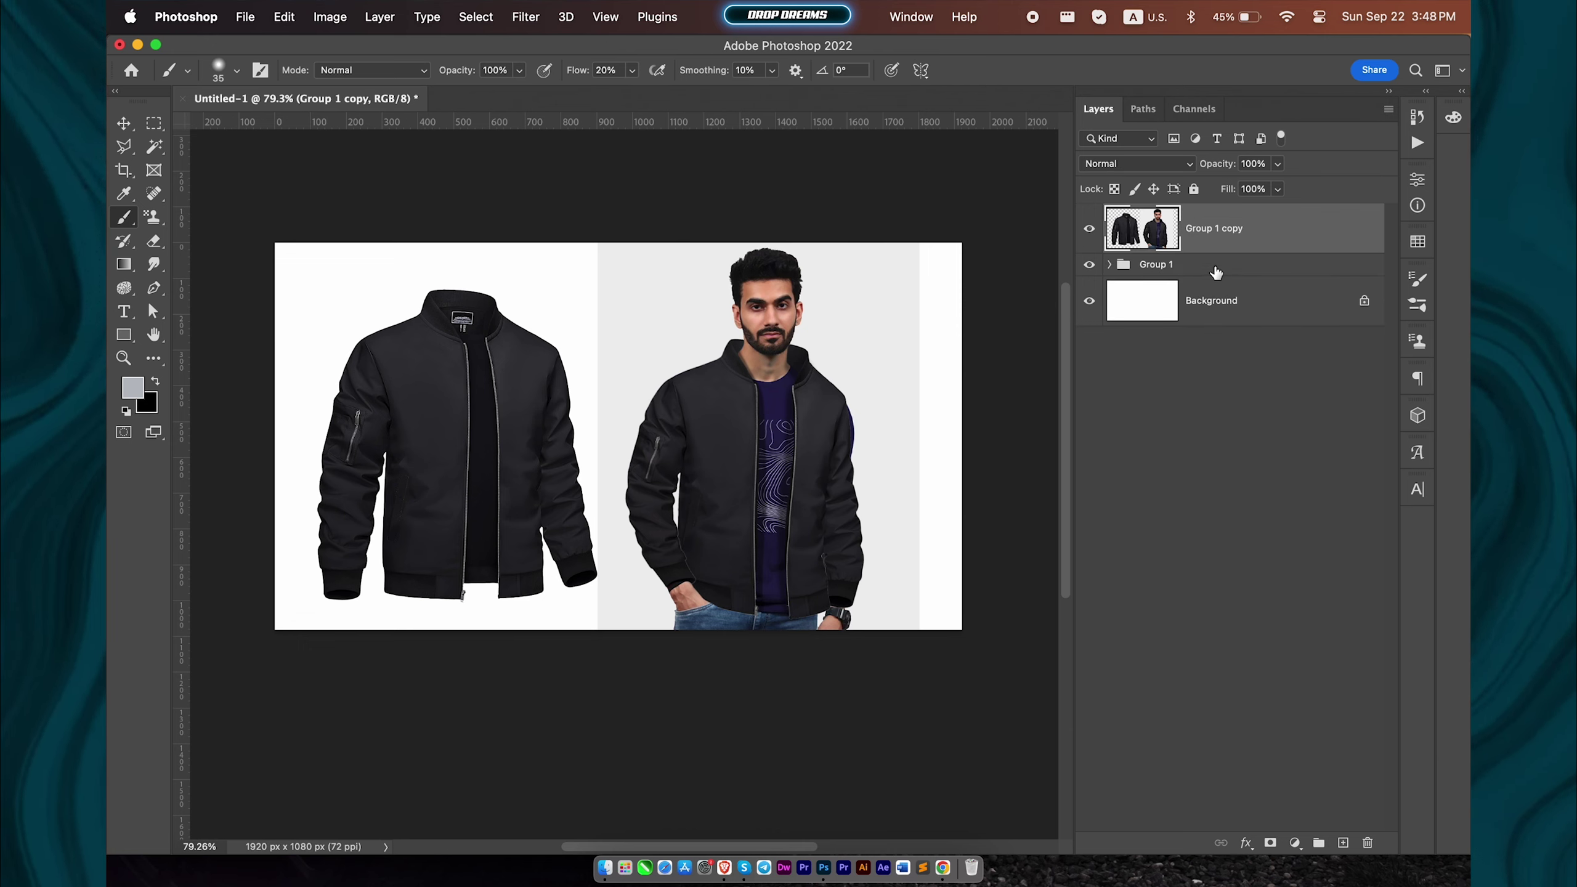
left_click(1090, 265)
left_click(525, 17)
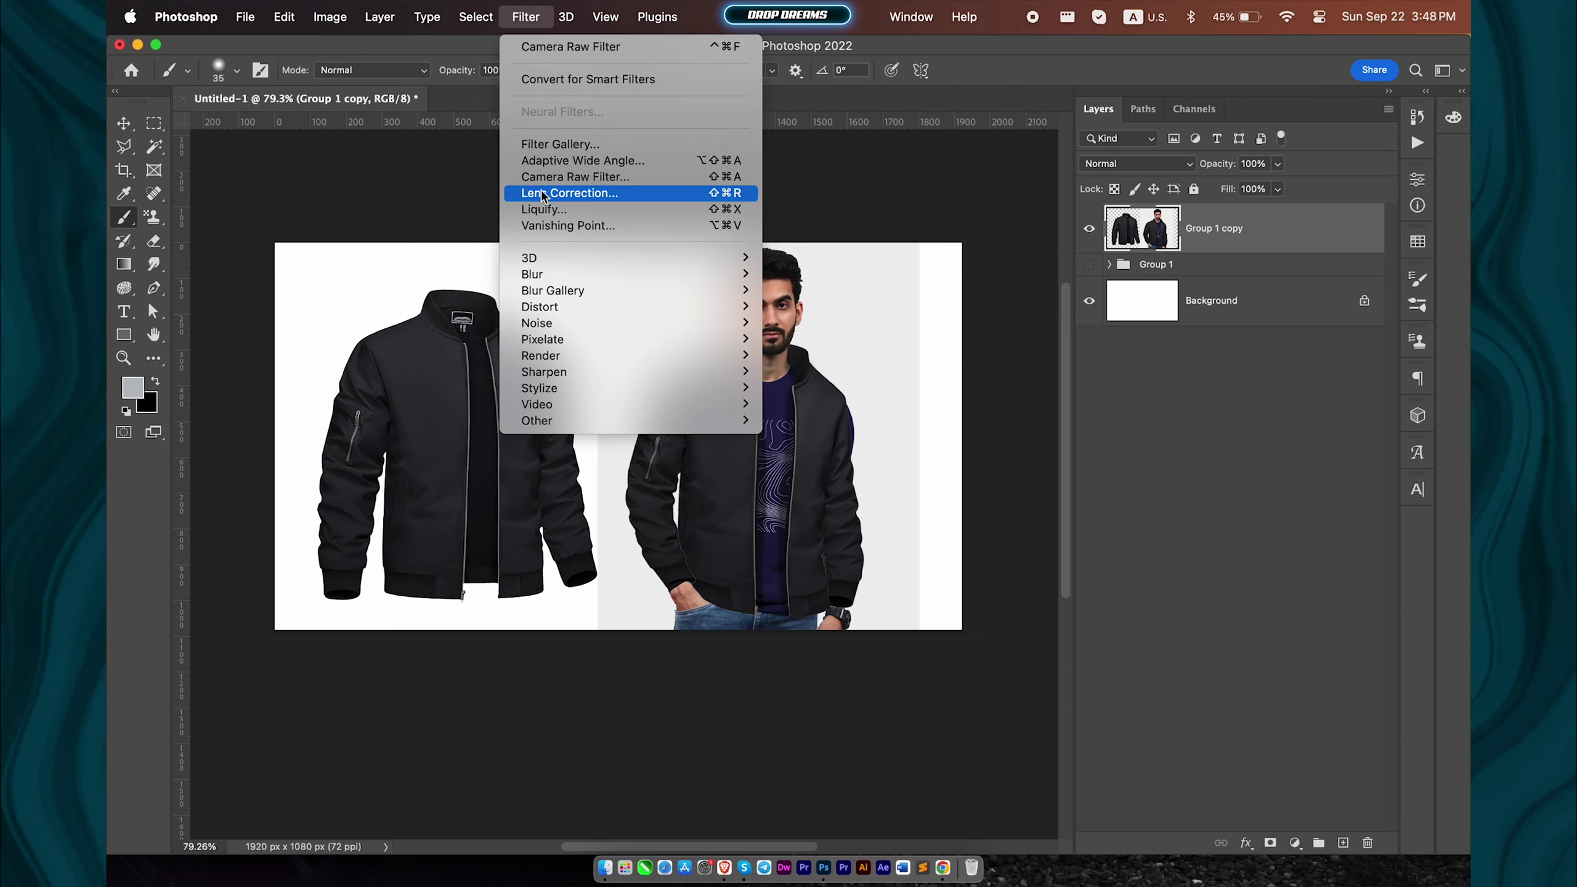
Step: Liquify the merged Group 1 copy with a 200 px brush, pushing the jacket edges to his body
left_click(543, 209)
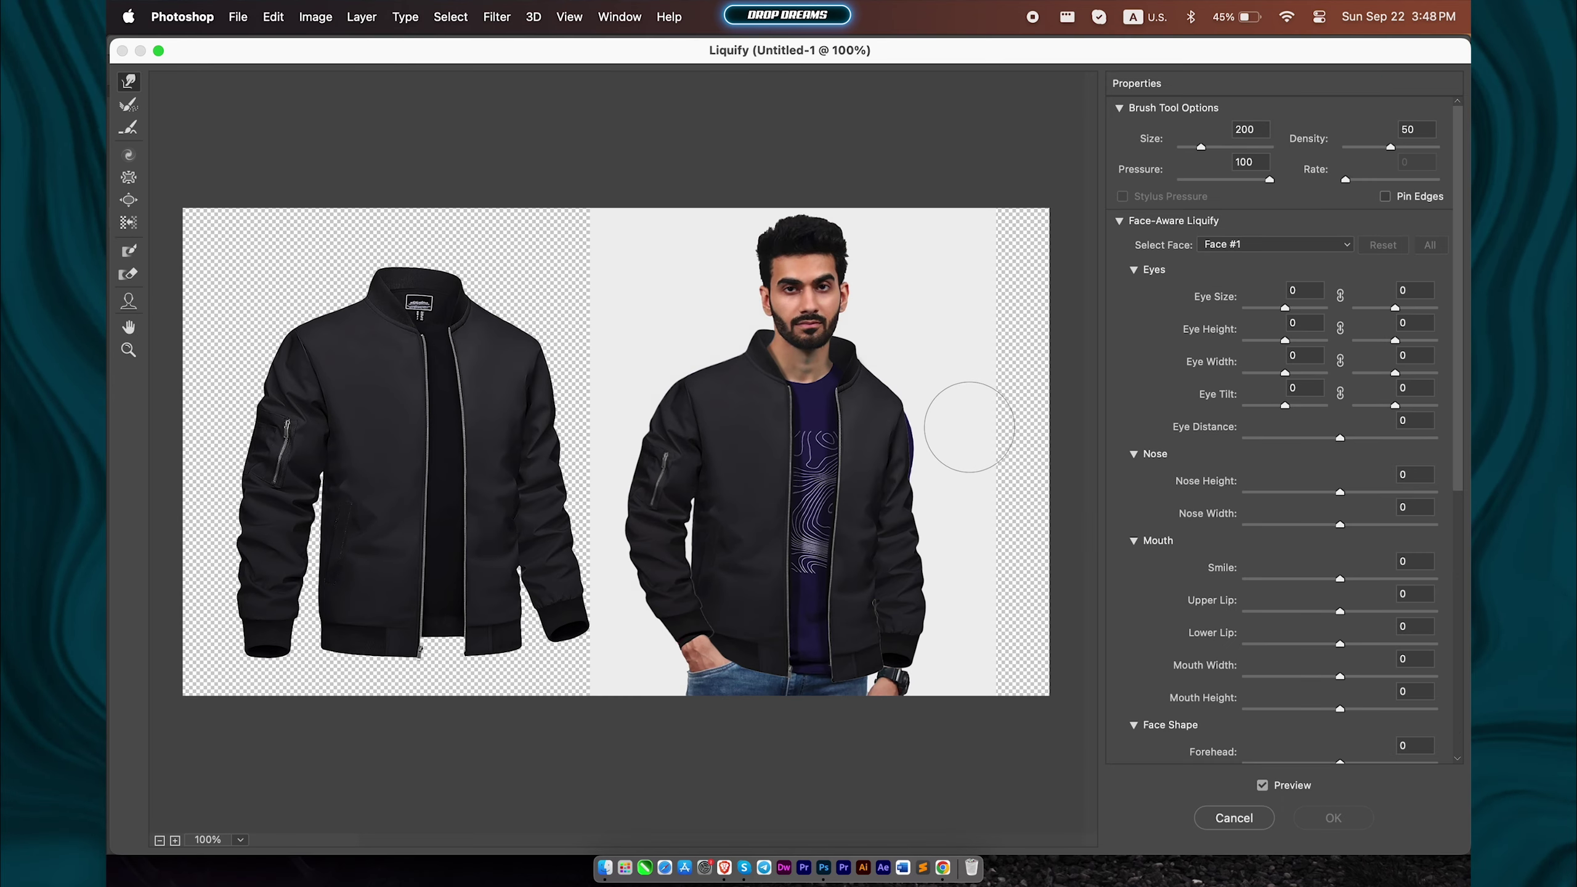
key("bracketright")
key("bracketright")
key("bracketright")
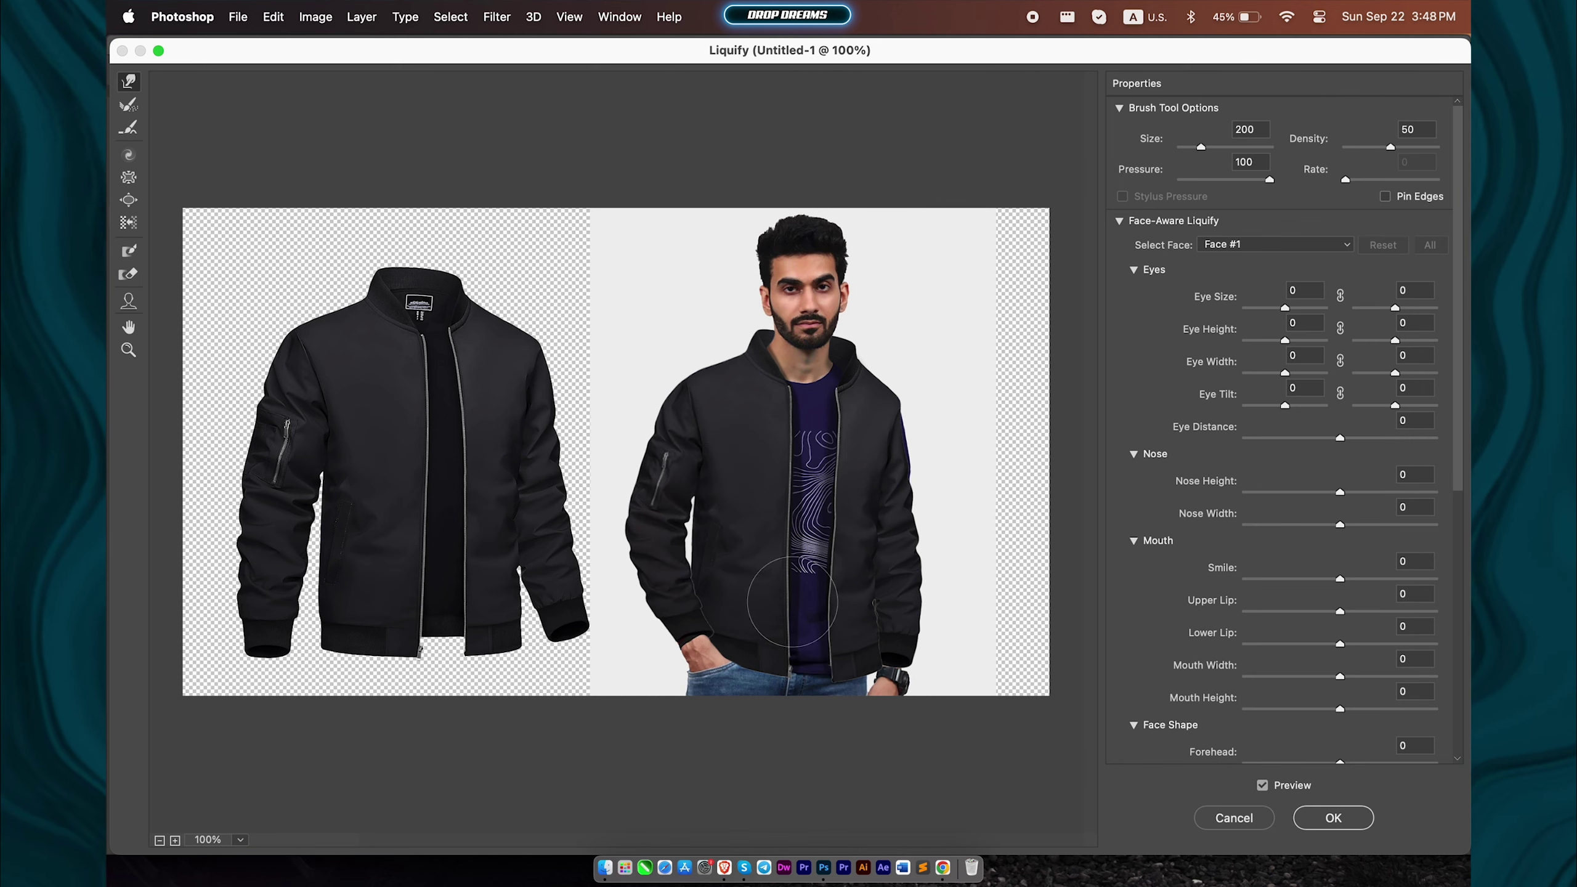
left_click(1335, 818)
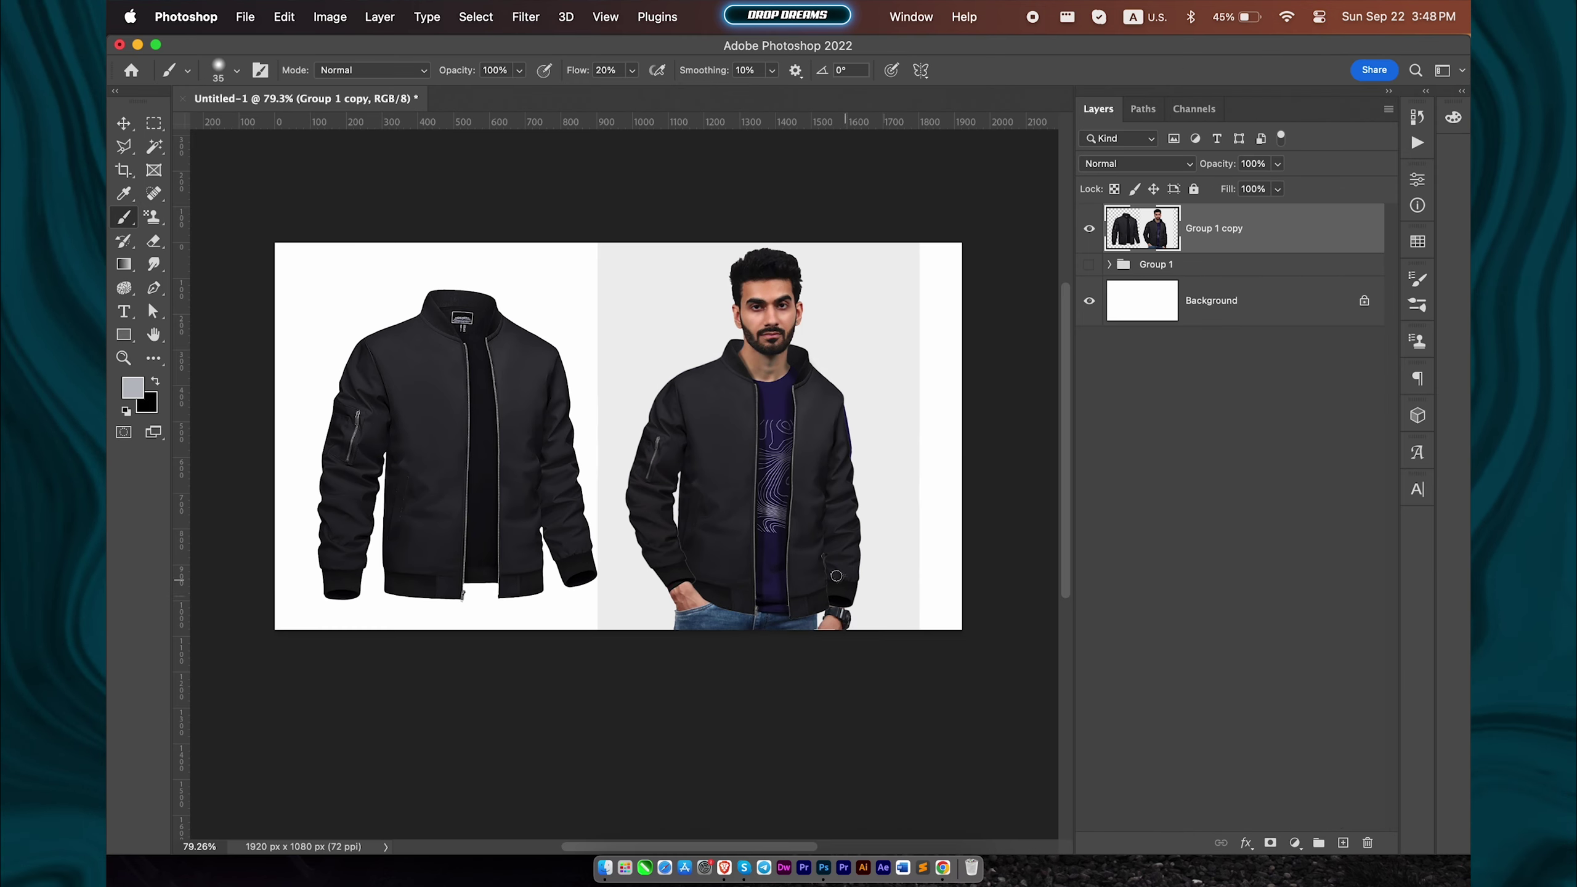
Step: Expand Group 1 and duplicate the style-report-3-min photo layer to the top of the stack
scroll(819, 571, "up", 2)
scroll(819, 571, "up", 2)
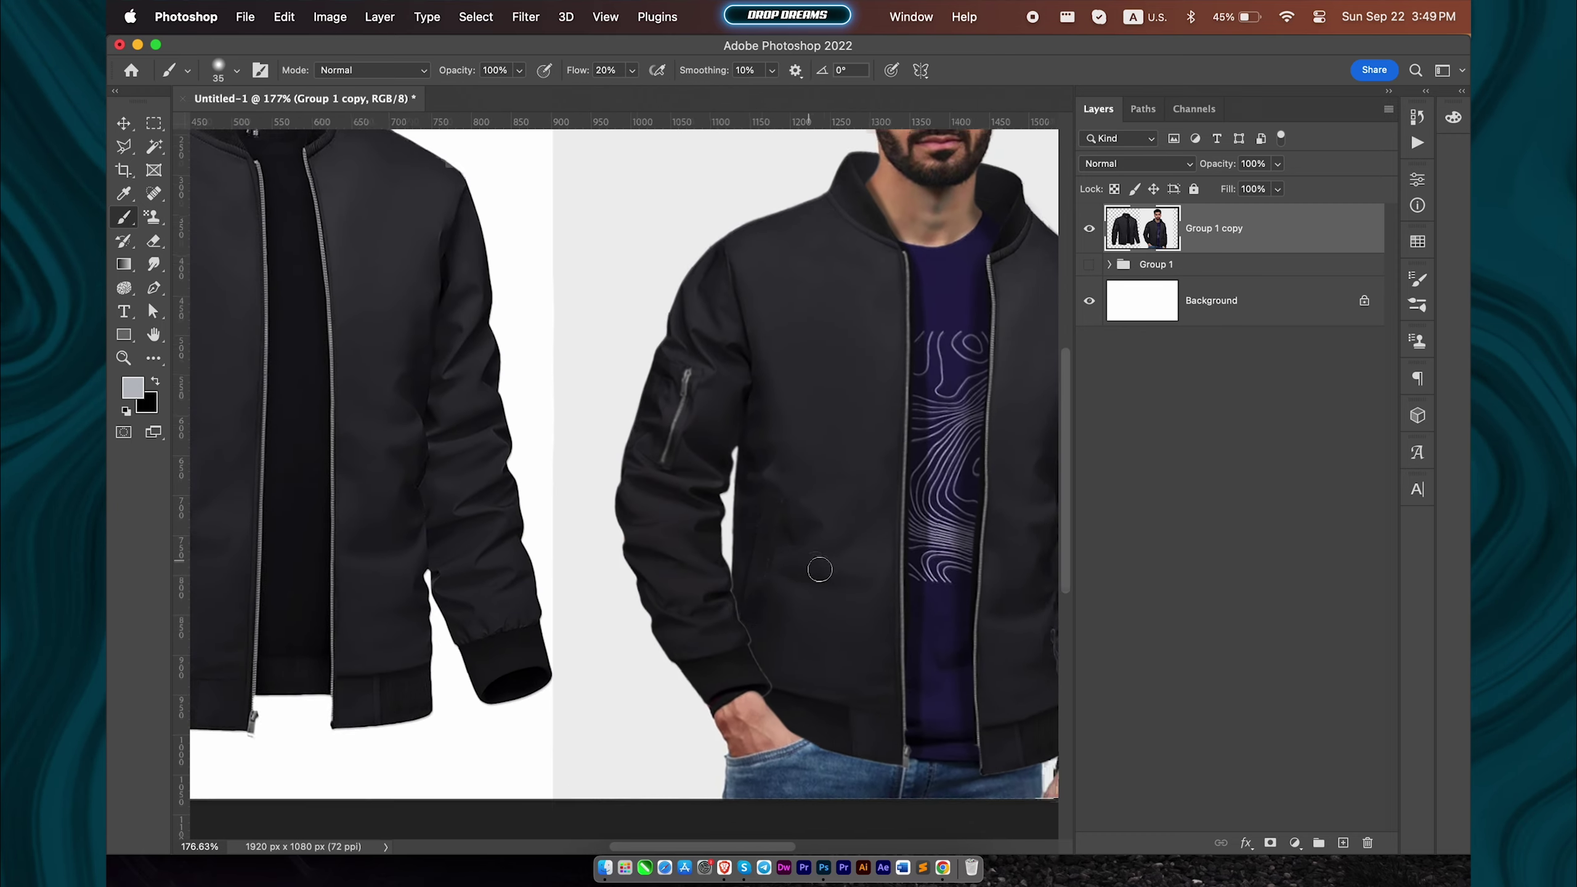
scroll(819, 571, "up", 2)
scroll(820, 570, "up", 1)
scroll(820, 570, "down", 3)
scroll(821, 570, "up", 1)
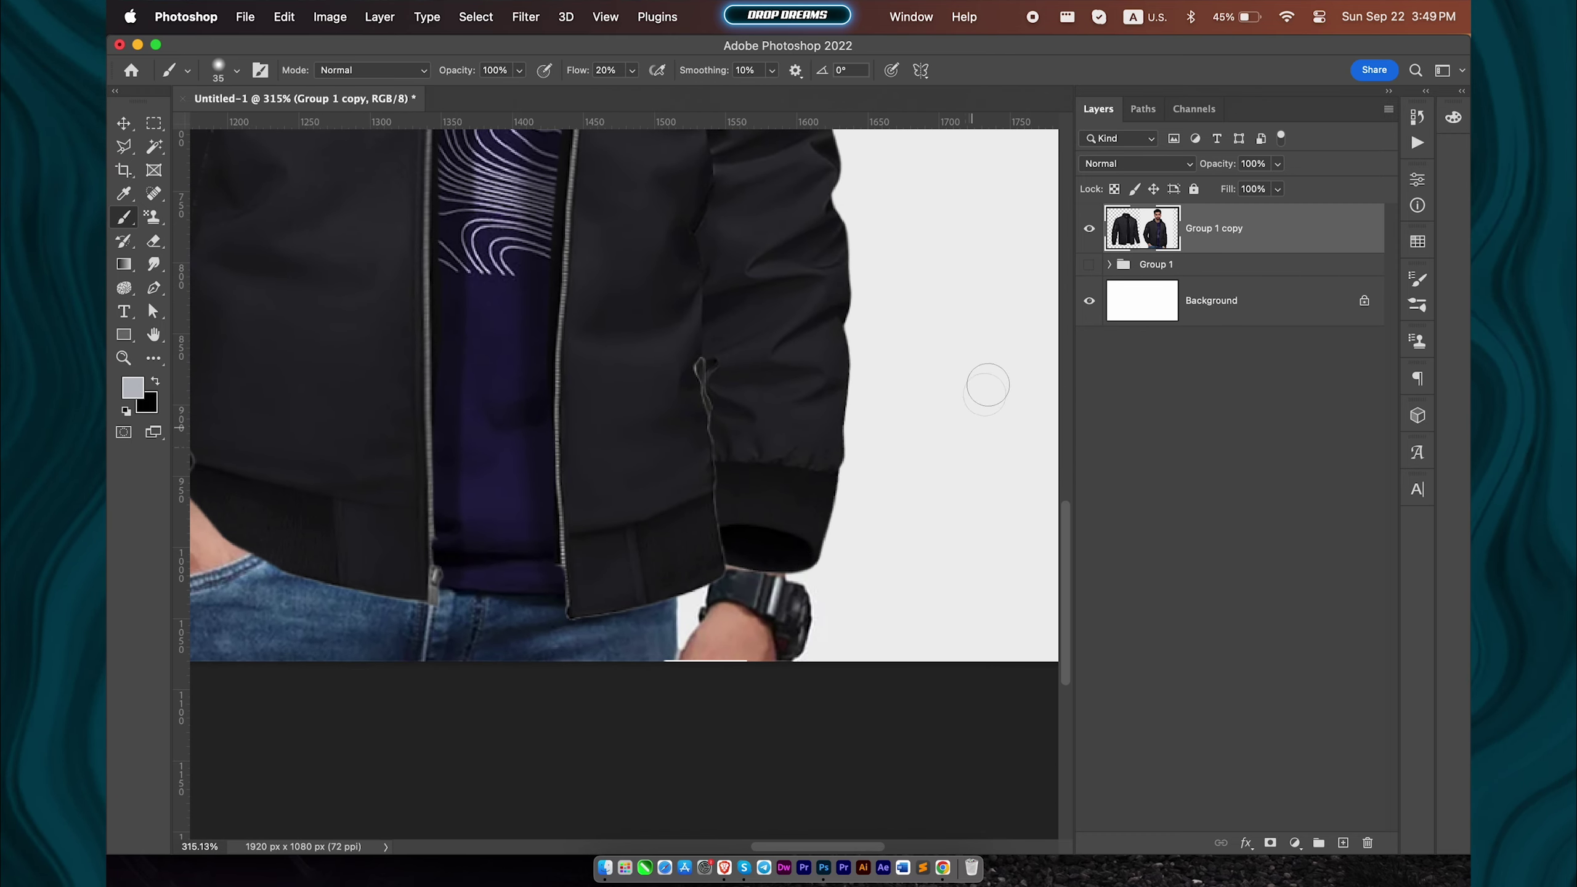
left_click(1109, 265)
left_click(1167, 501)
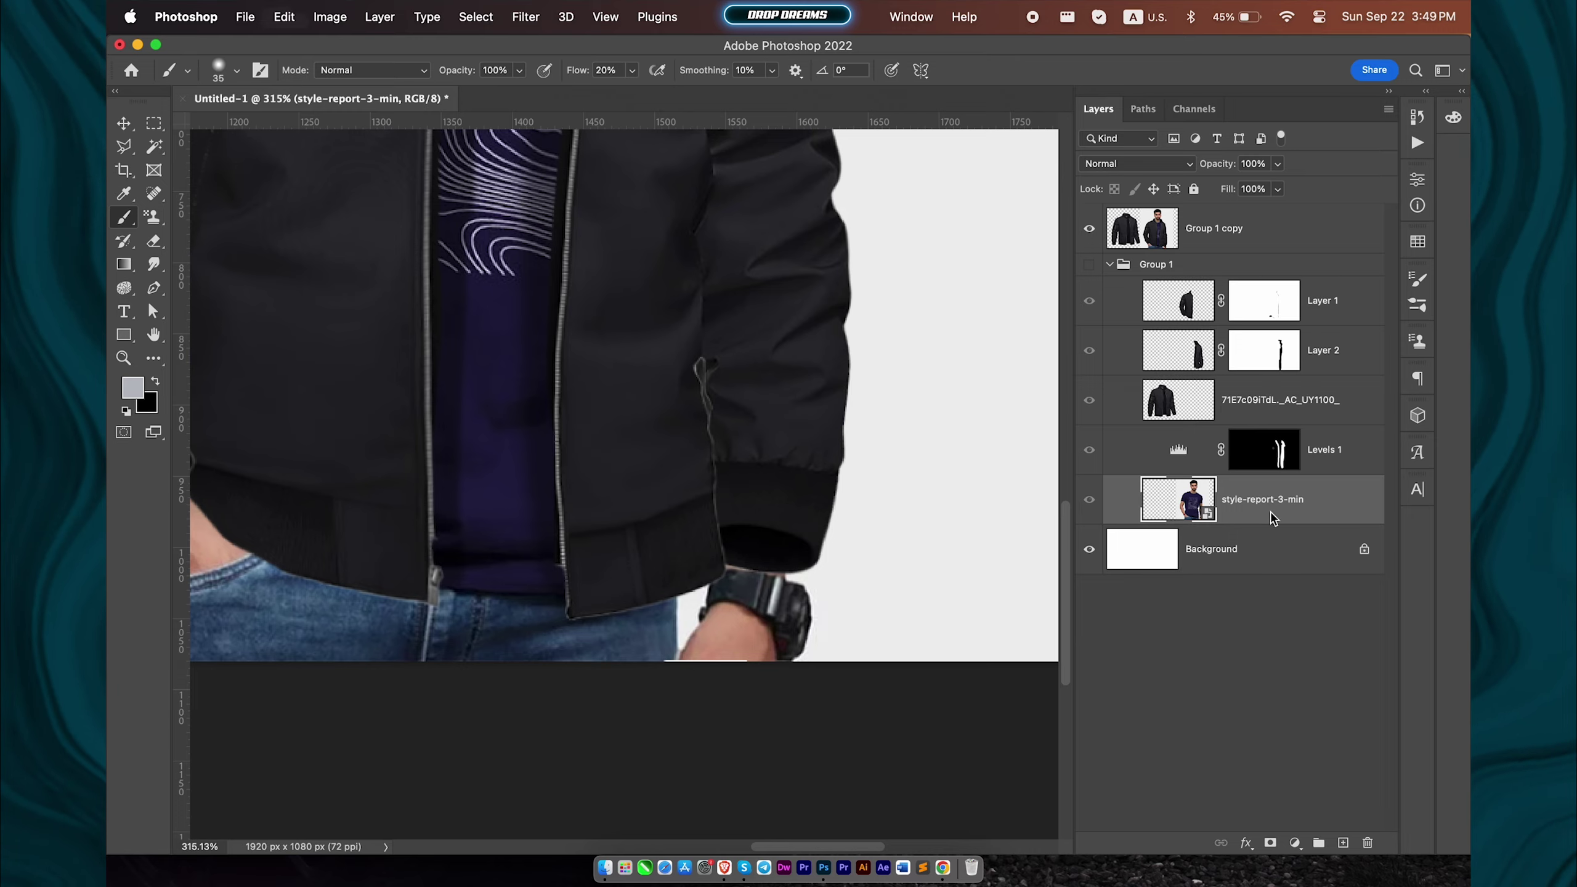
left_click_drag(1275, 241, 1275, 241)
Step: Lasso the wrist and watch onto a new Layer 3 and delete the duplicated photo layer
scroll(949, 382, "down", 3)
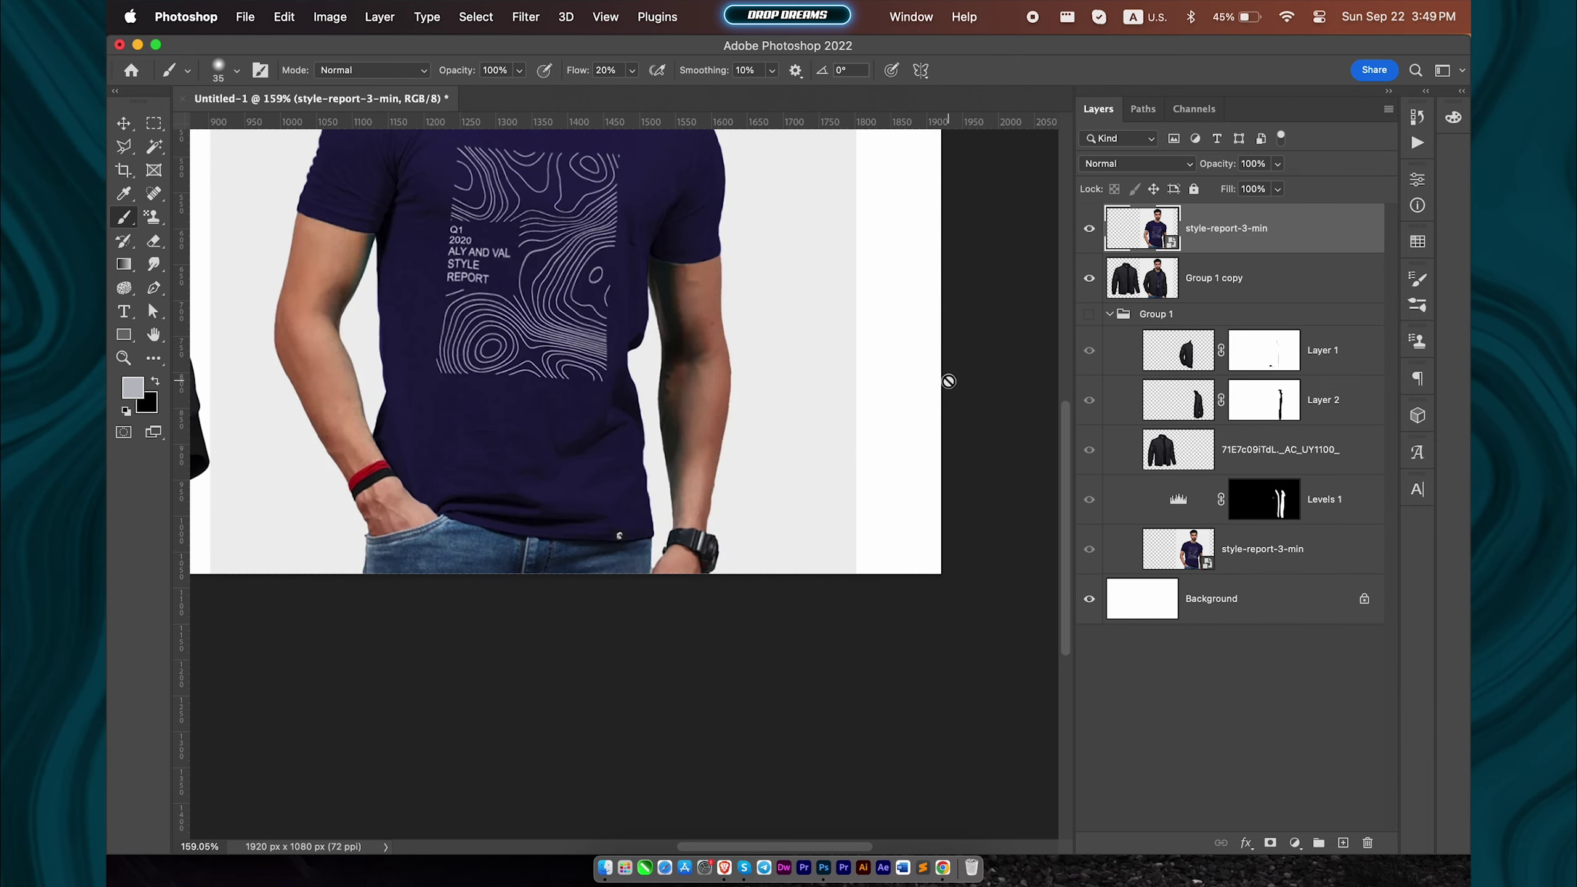
scroll(823, 577, "up", 3)
key("l")
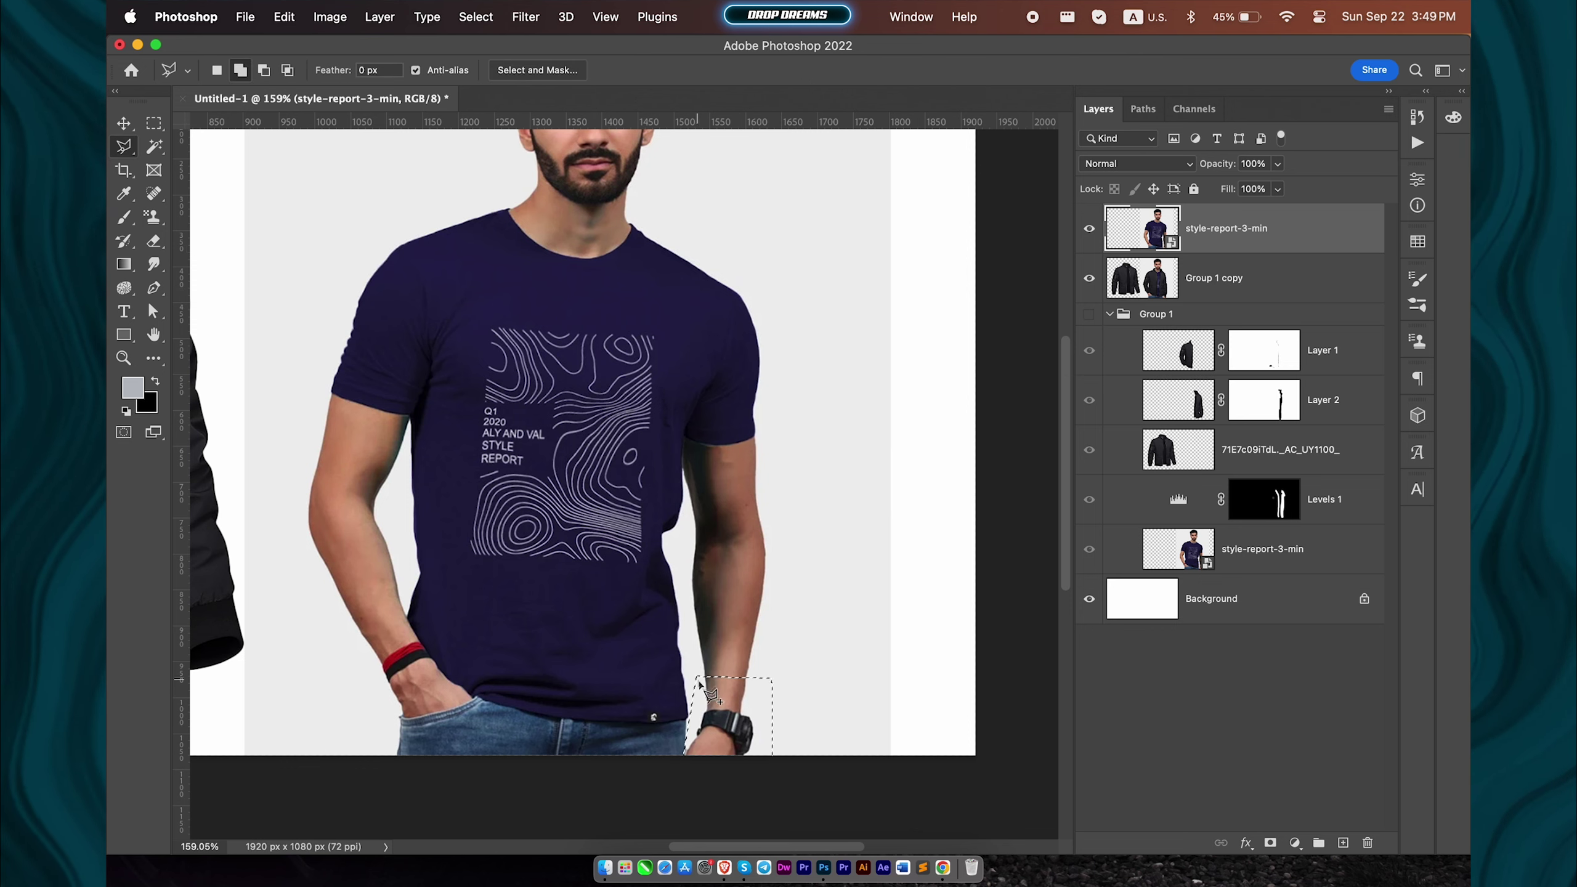
key("ctrl+j")
left_click(1118, 278)
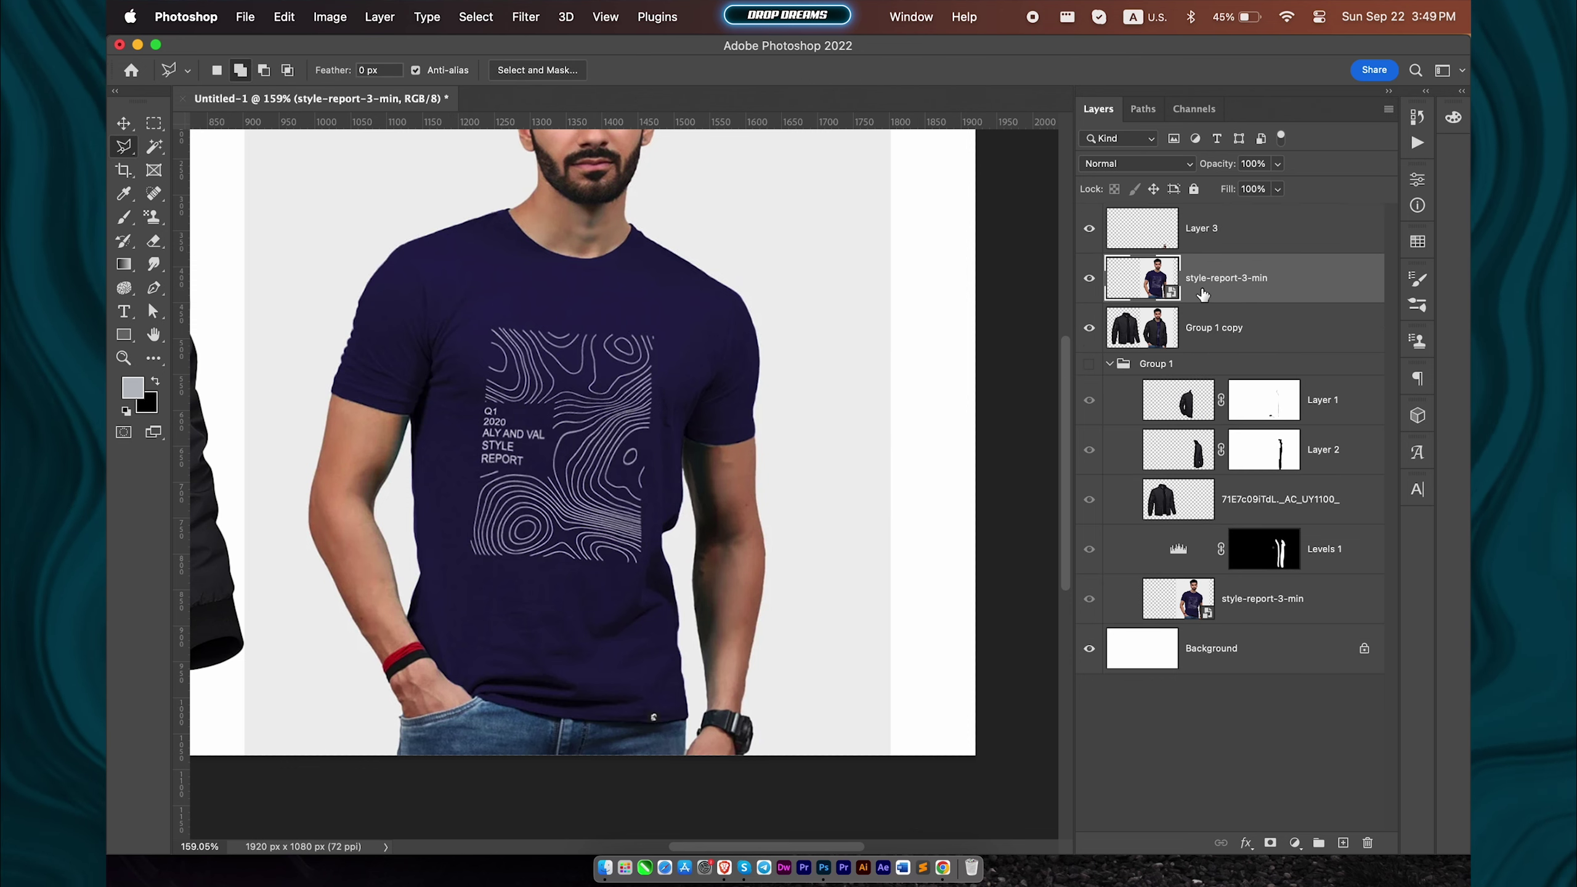
key("Delete")
key("alt+bracketright")
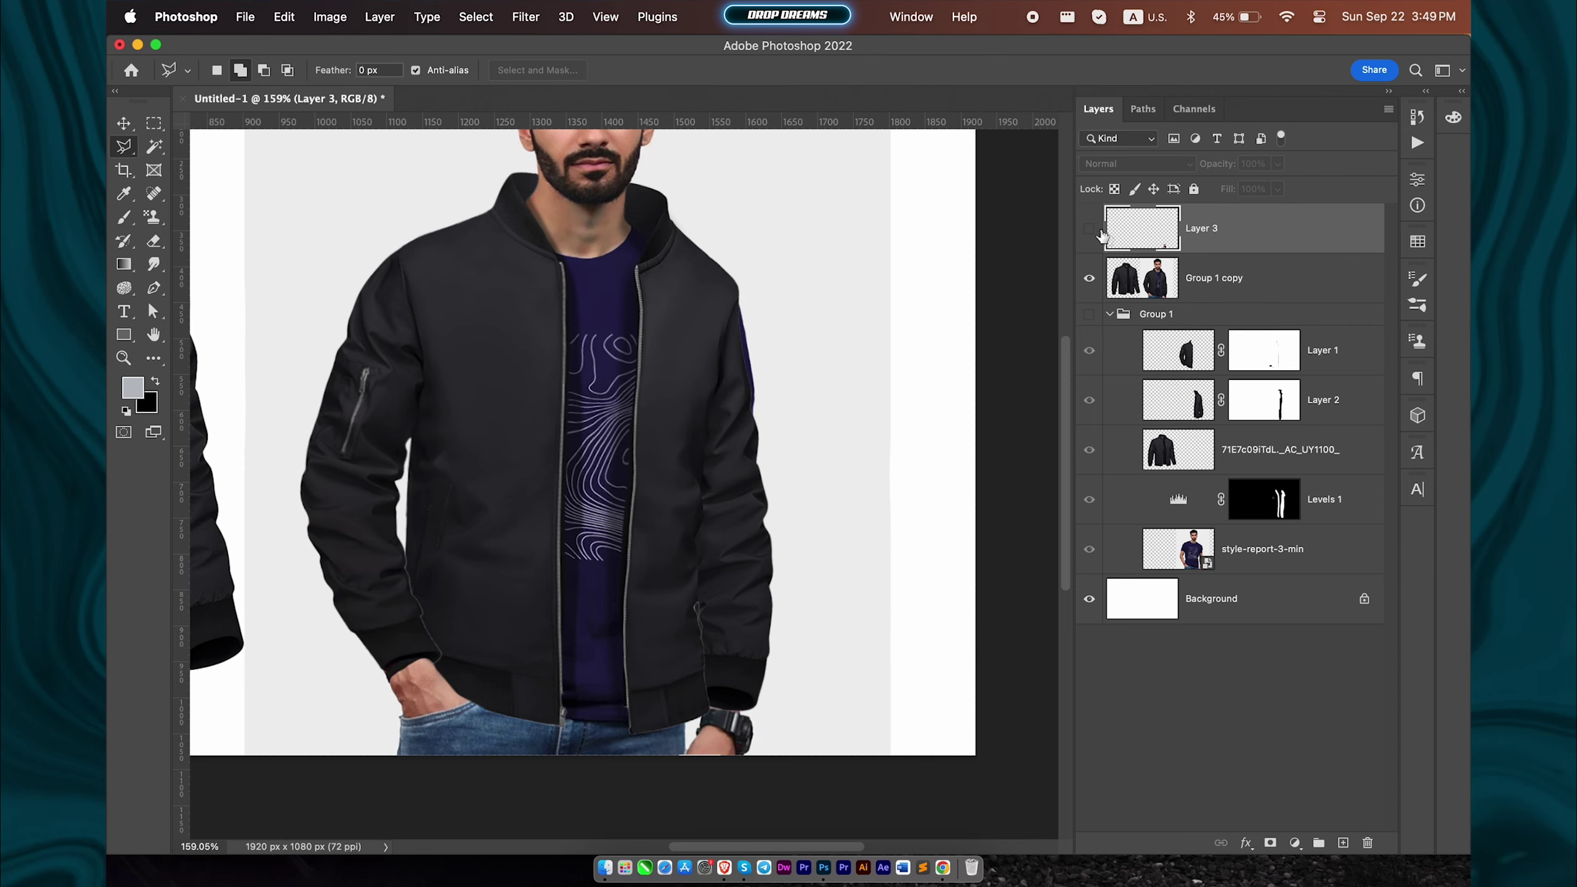
scroll(723, 733, "up", 5)
Step: Mask Layer 3 to hide the copy over the sleeve hem and reveal skin between cuff and watch
left_click(1270, 842)
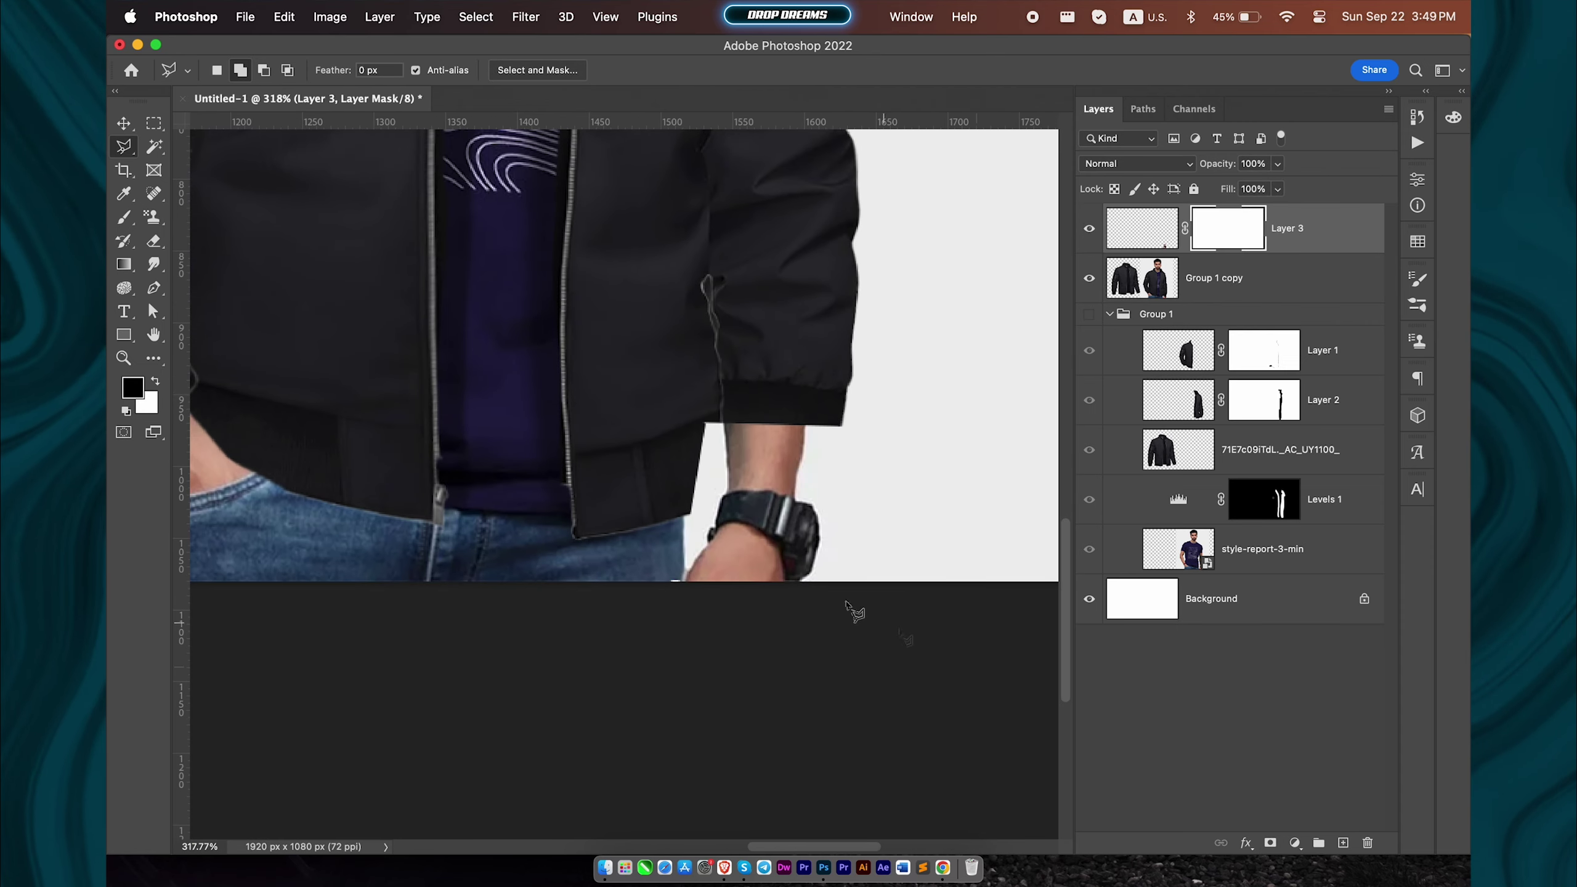
key("b")
mouse_move(706, 489)
left_mouse_down()
mouse_move(677, 499)
mouse_move(813, 434)
mouse_move(856, 521)
mouse_move(714, 500)
left_mouse_up()
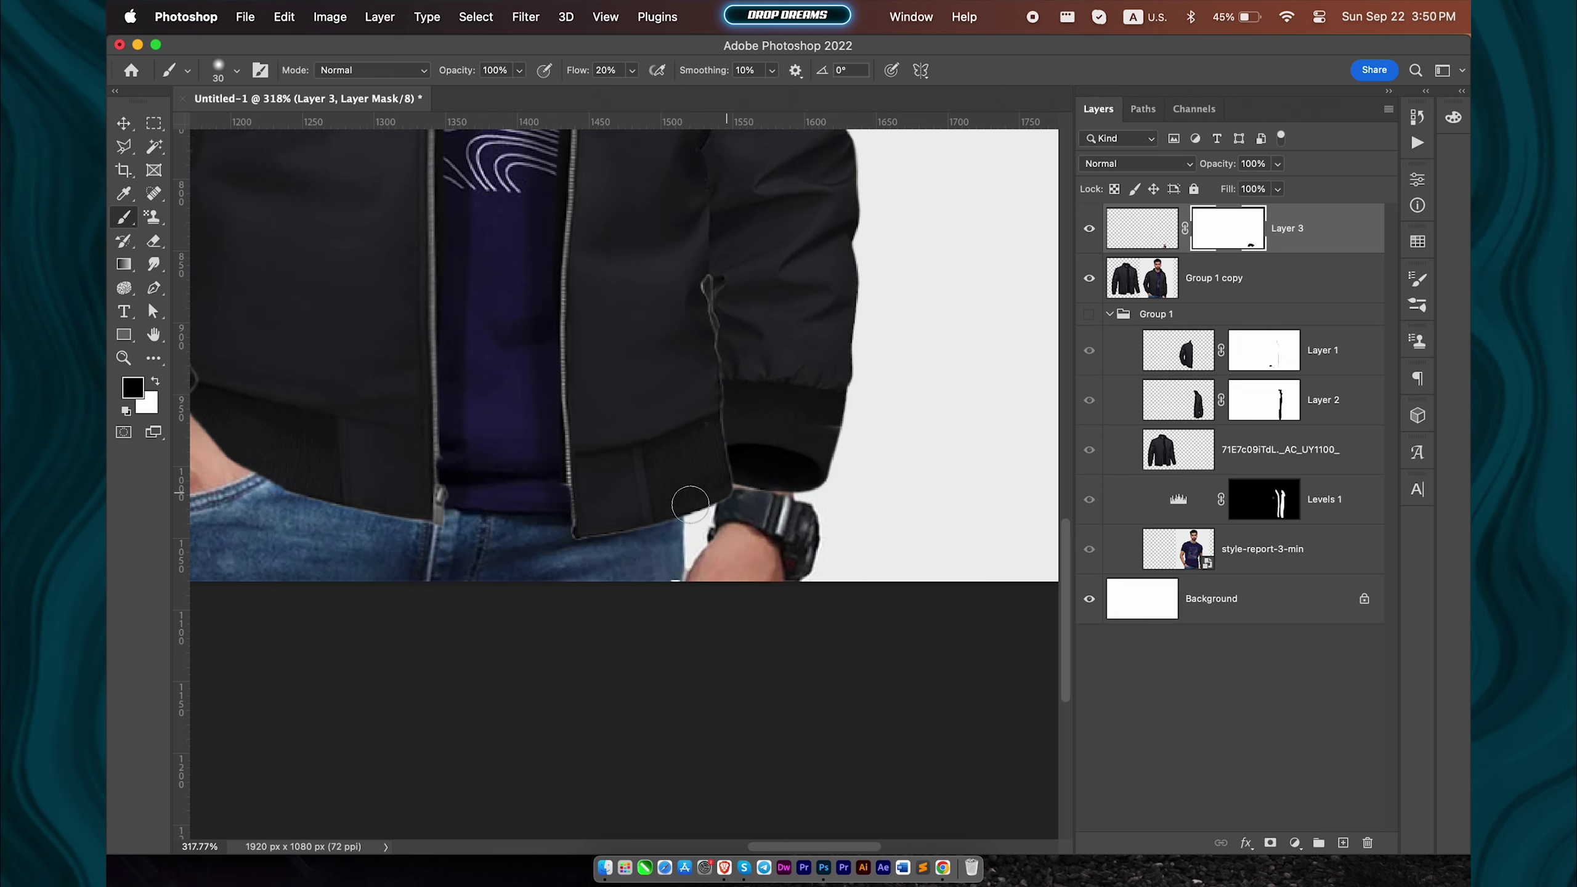
right_click(690, 504)
key("Return")
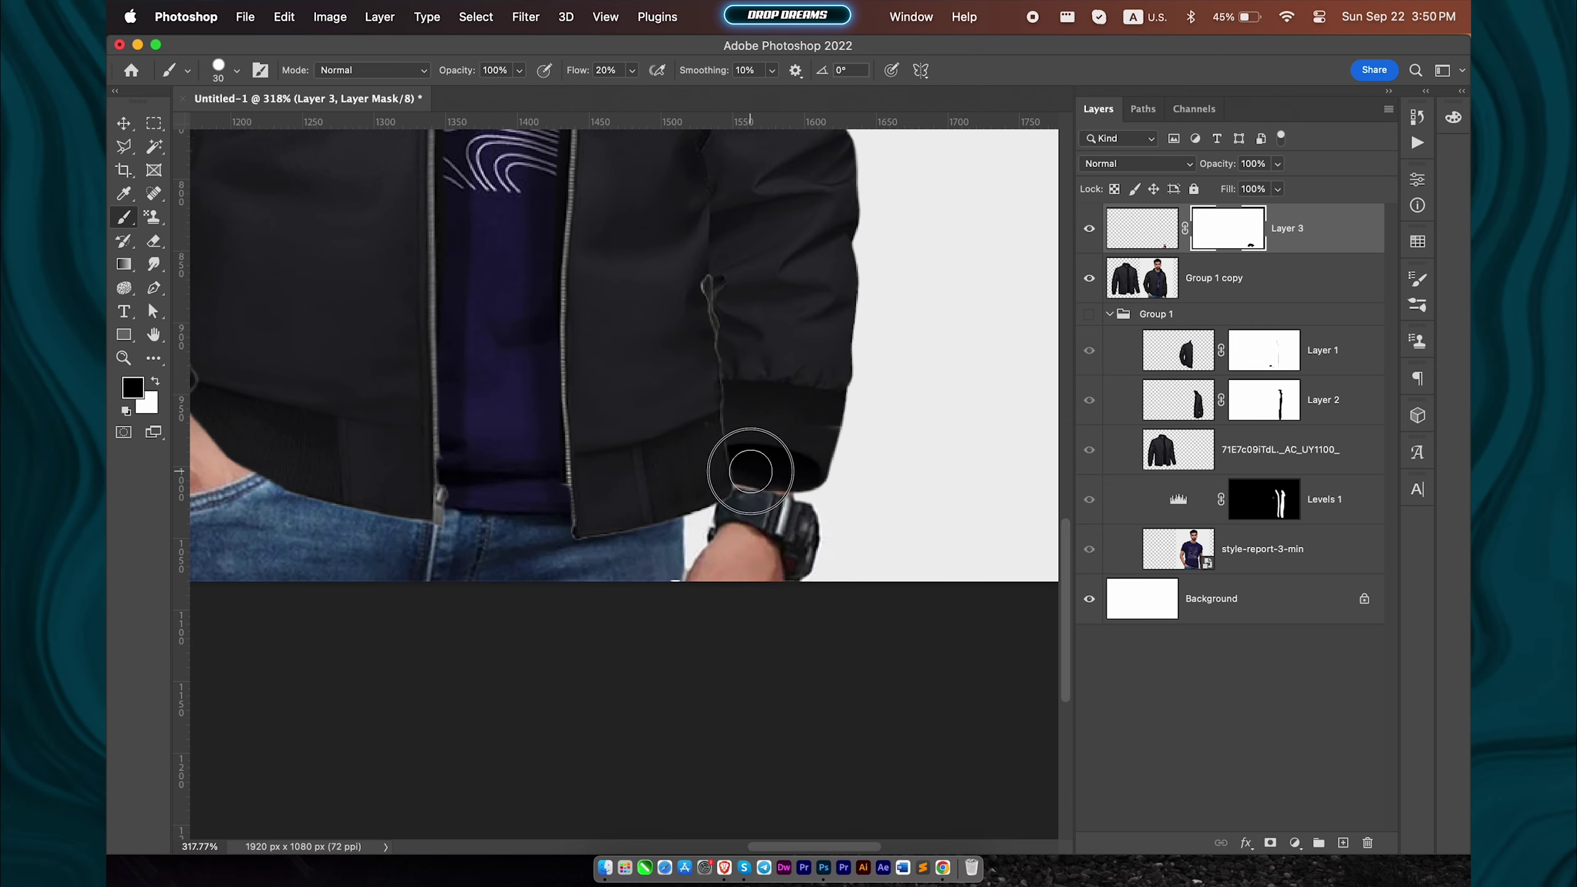
key("x")
left_click_drag(747, 465, 780, 466)
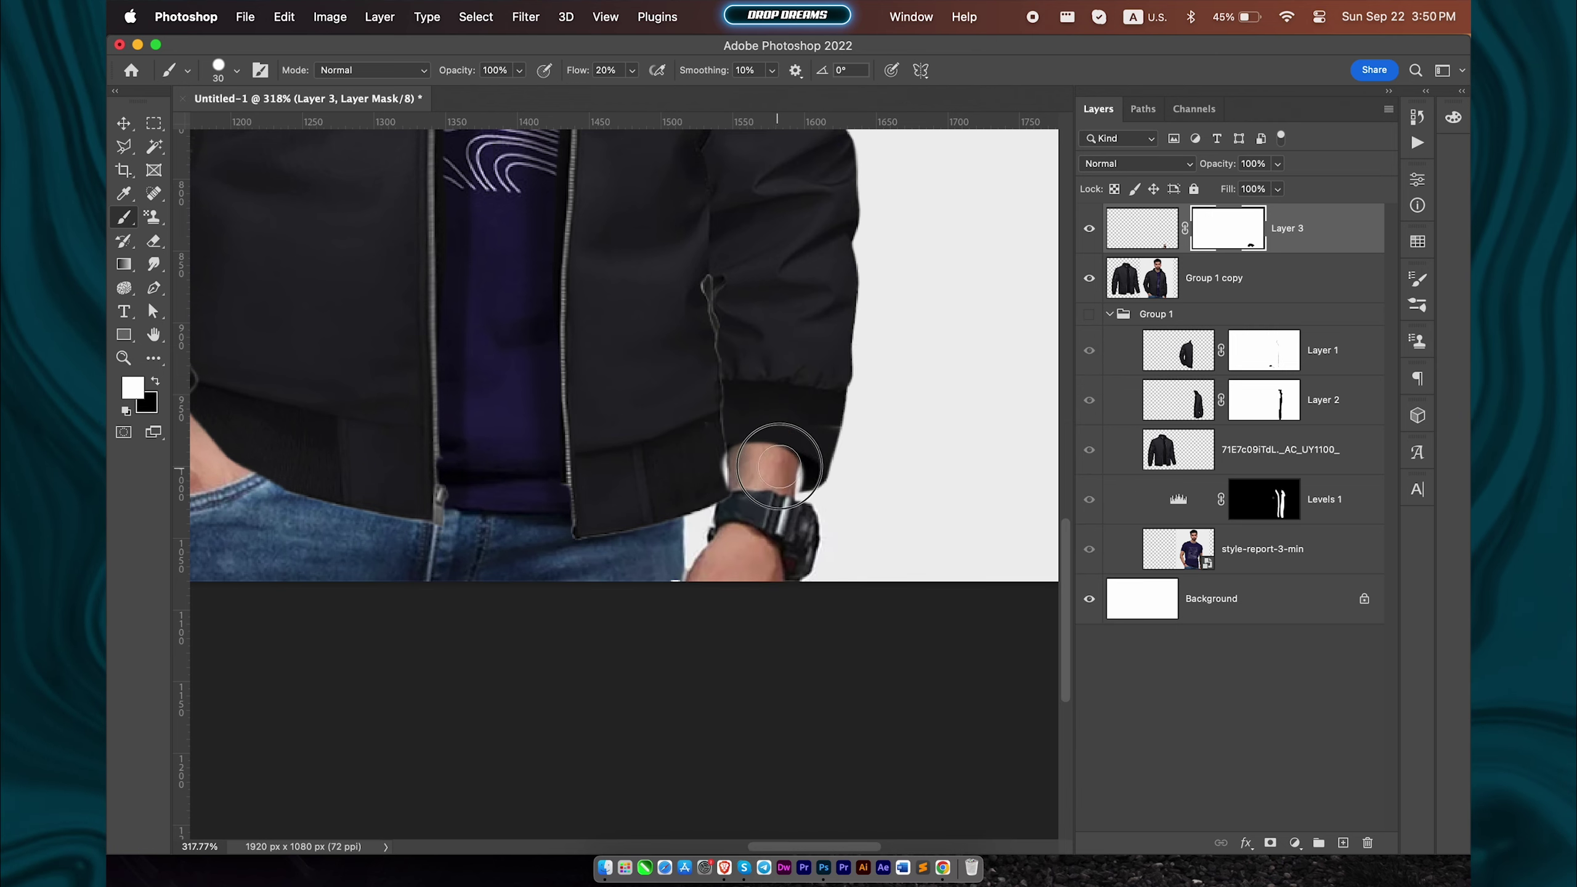
Step: Compare the restored skin, undo a stray mask stroke above the watch, and add an empty Layer 4
scroll(747, 461, "up", 3)
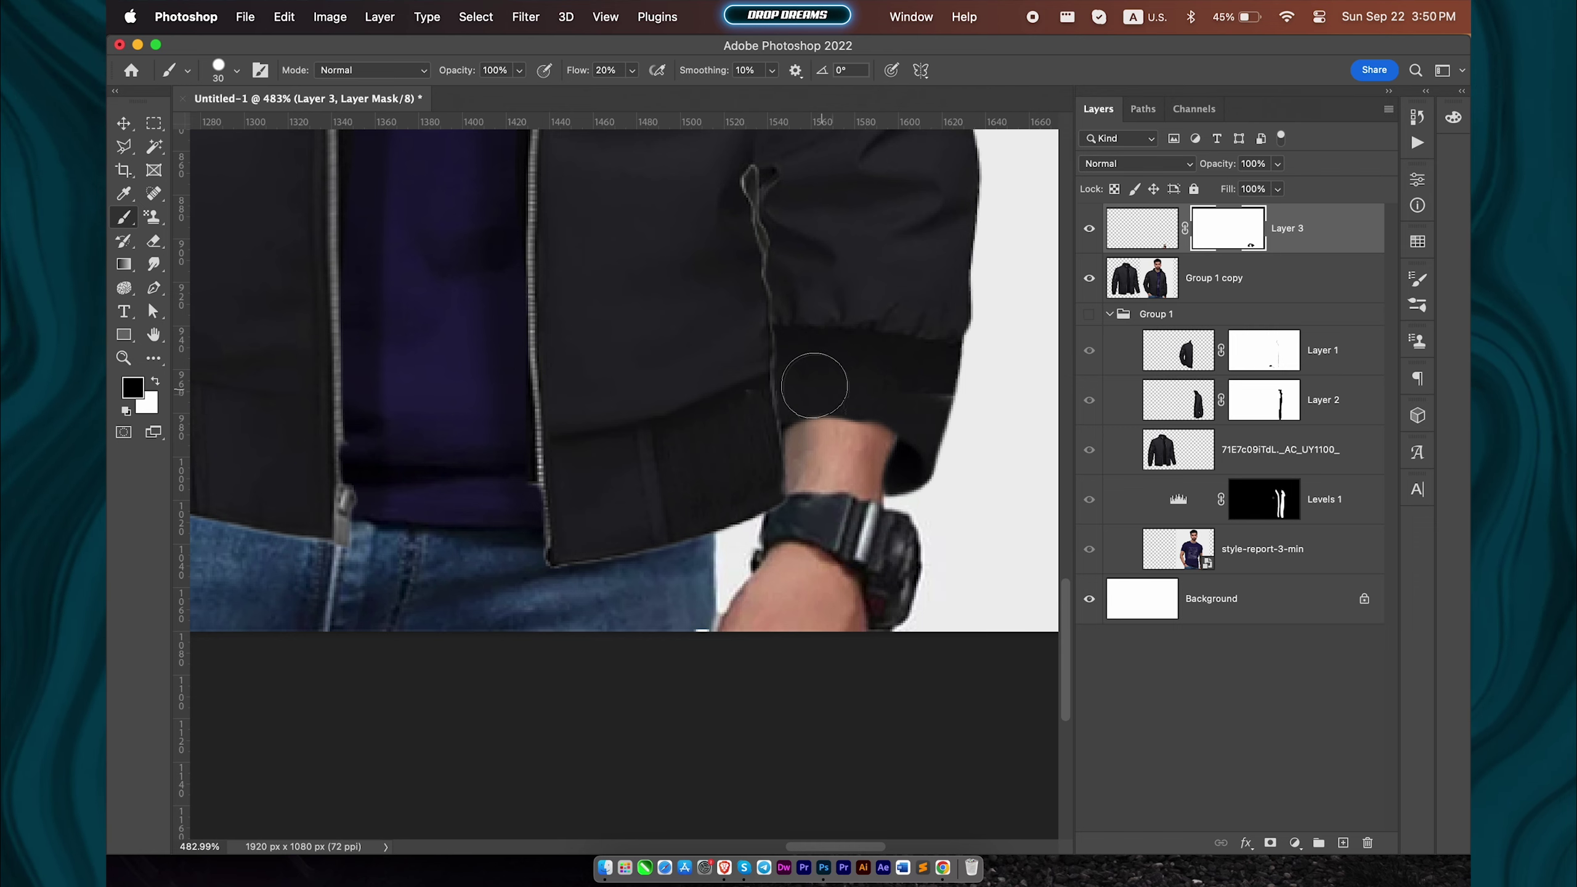
key("ctrl+z")
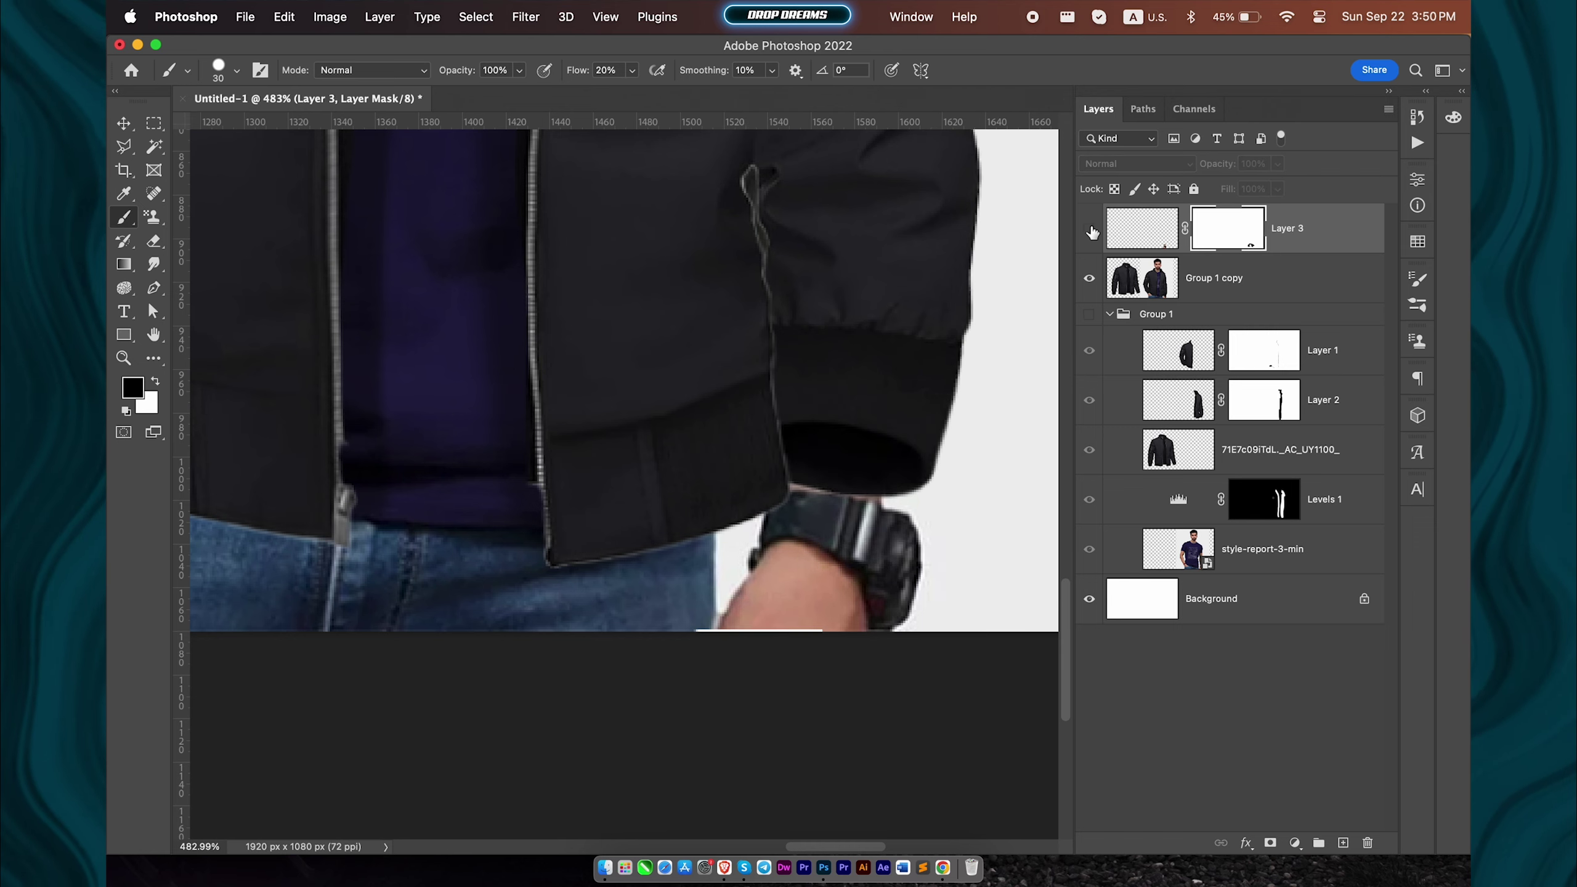
key("ctrl+shift+z")
key("x")
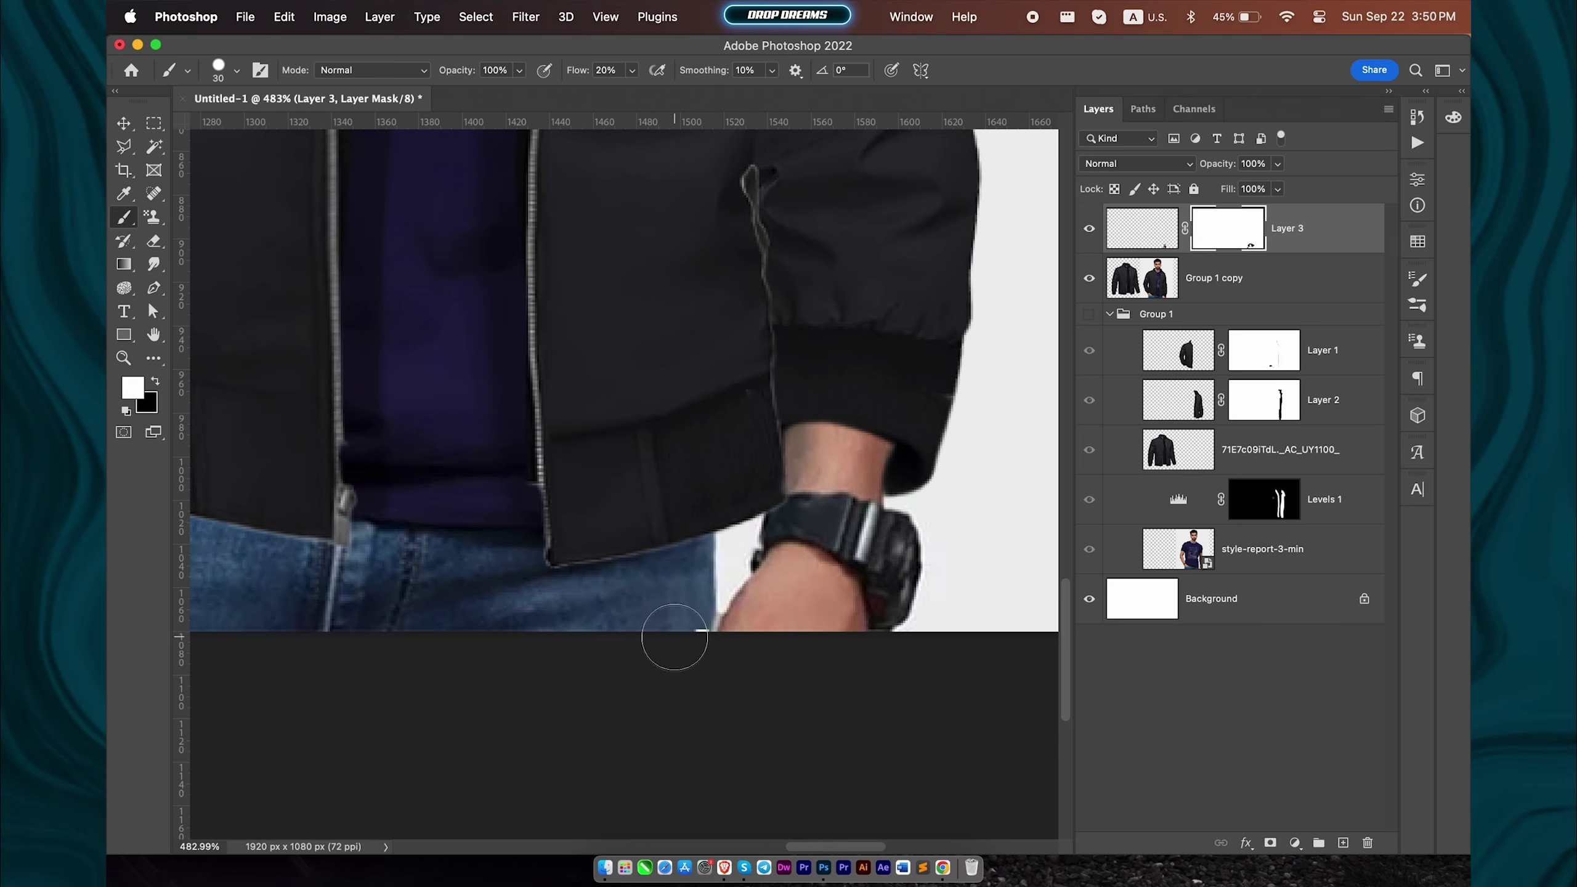
left_click_drag(779, 495, 814, 483)
key("ctrl+z")
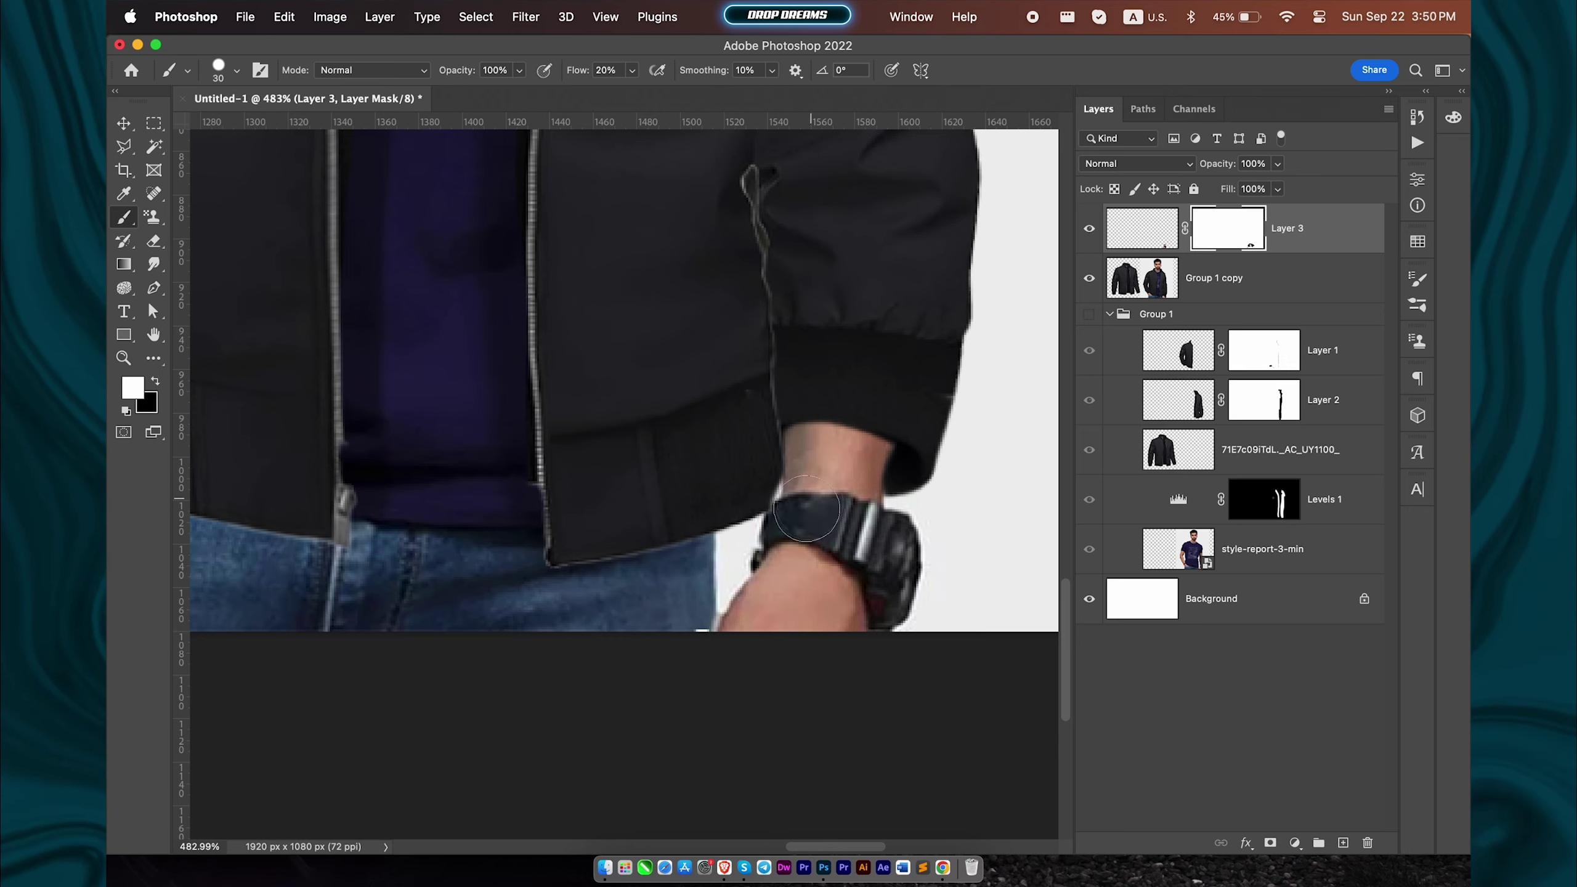
scroll(797, 530, "up", 3)
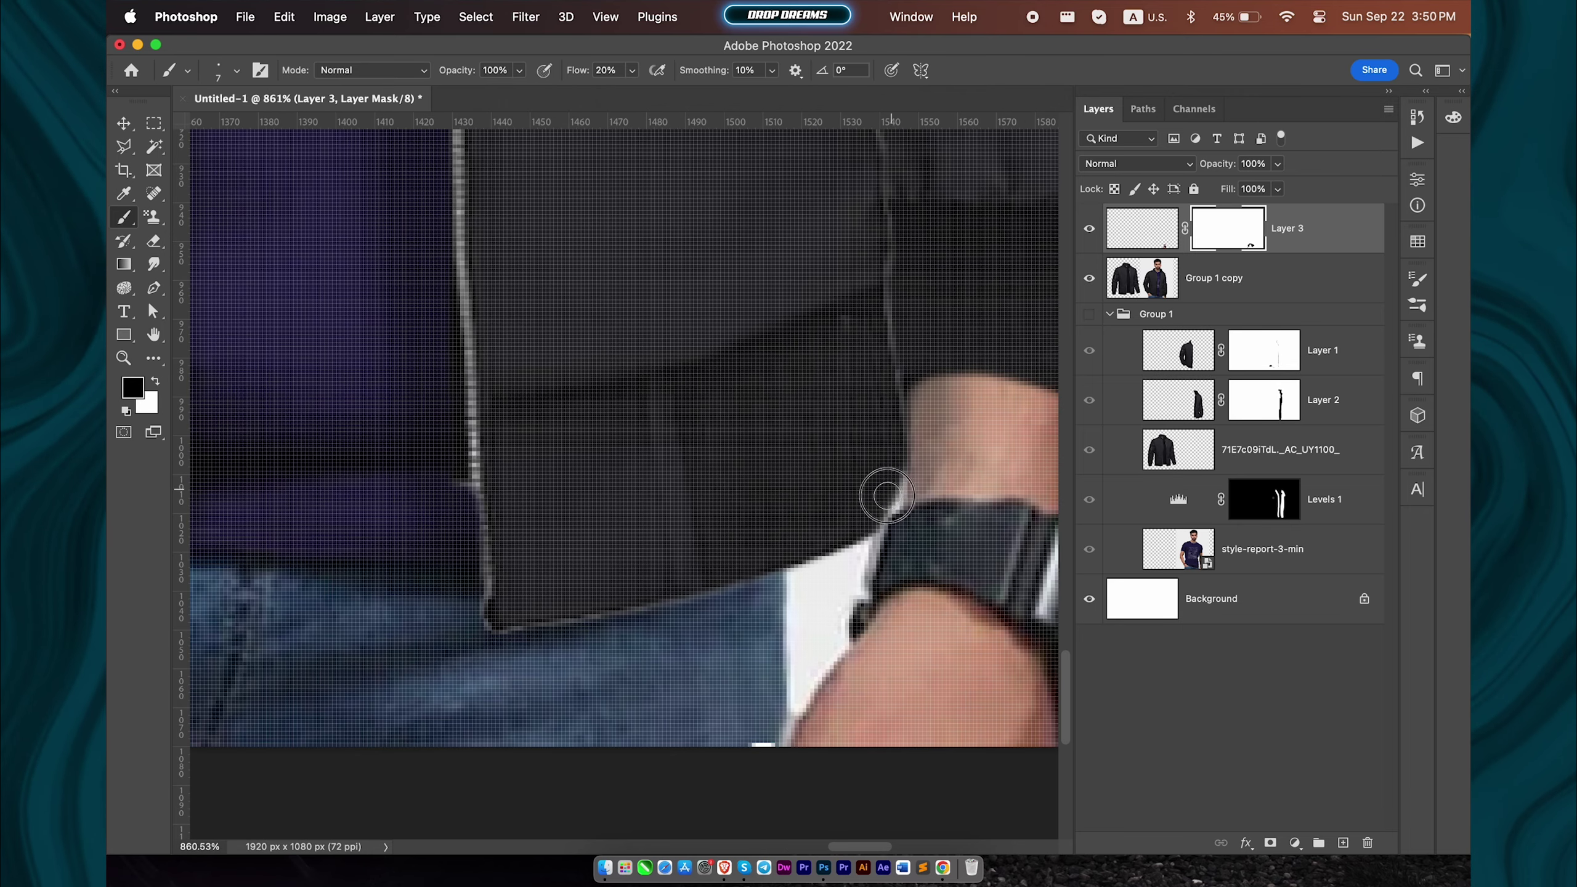
scroll(885, 485, "down", 4)
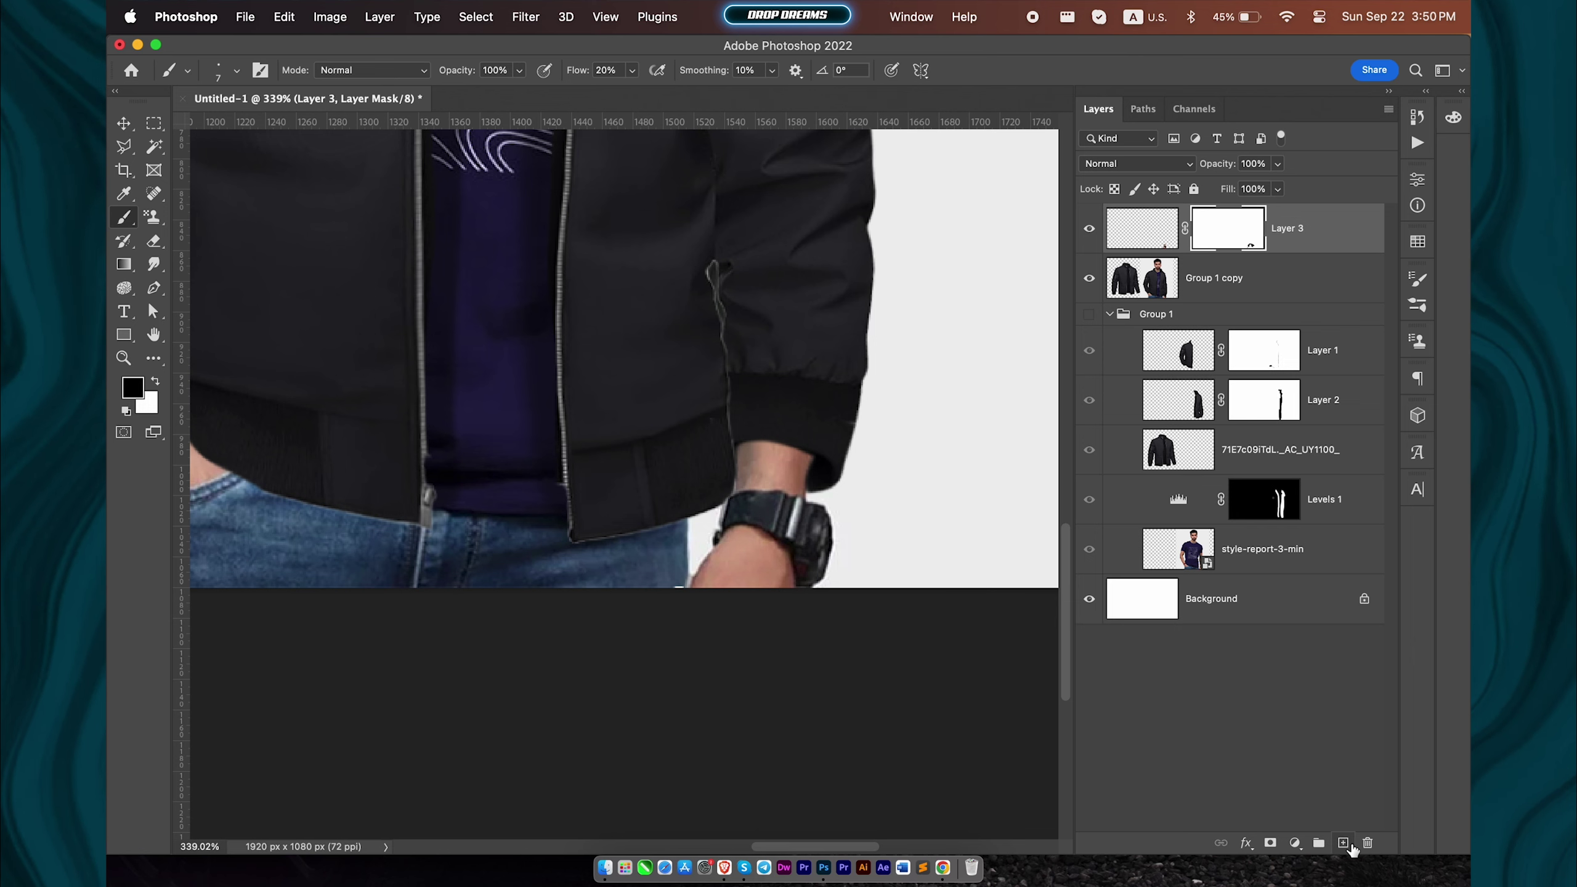
left_click(1345, 843)
Step: Clip Layer 4 to Layer 3 and paint a black 30%-opacity shadow along the cuff
key("super+alt+g")
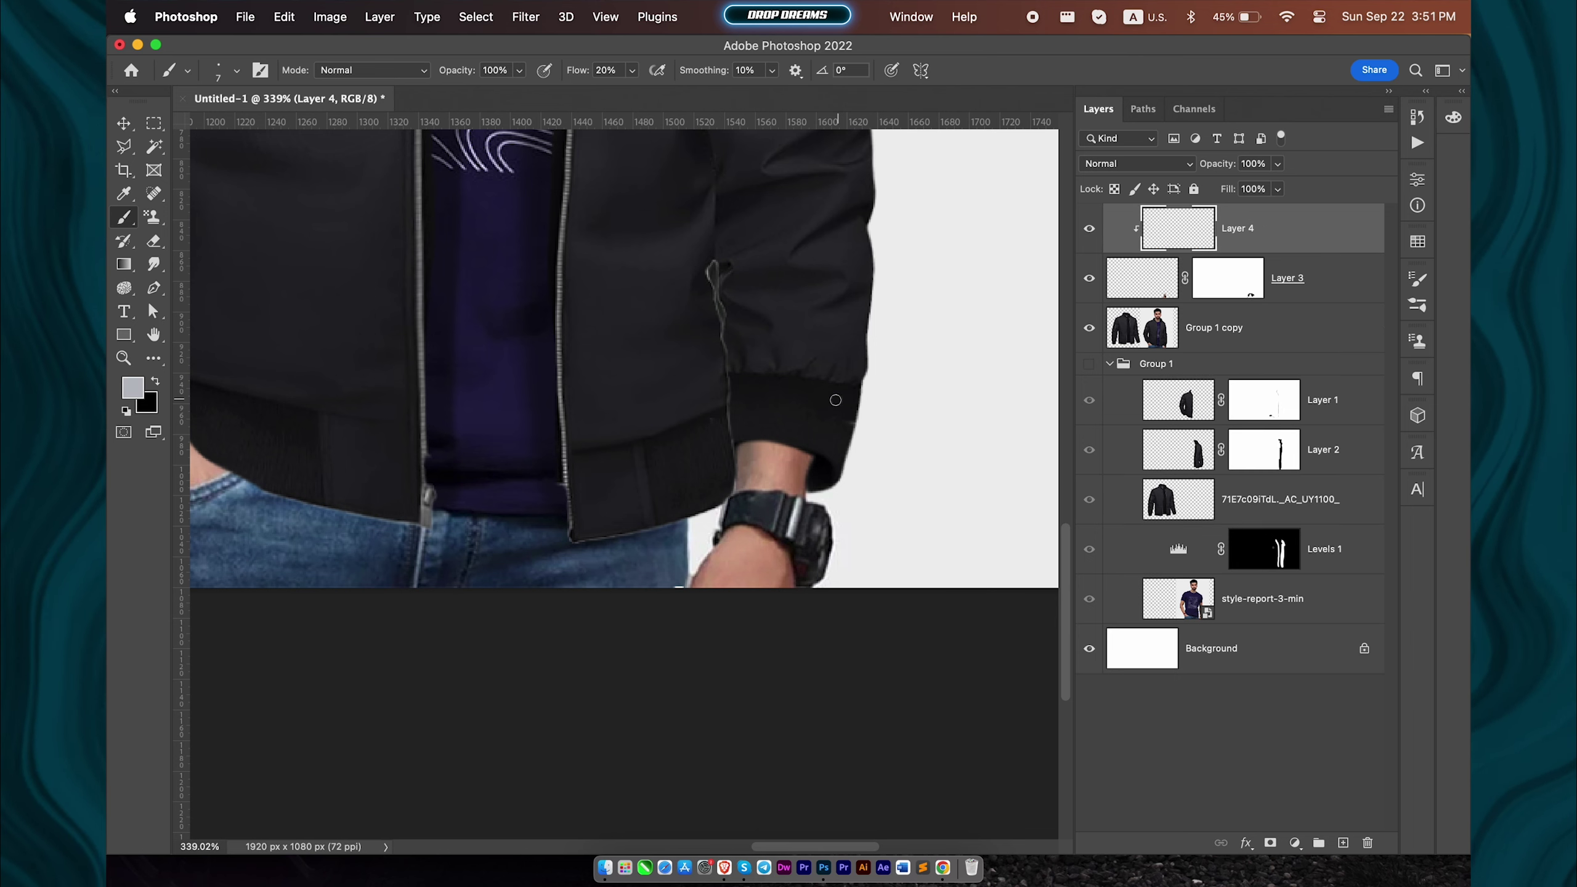
key("x")
key("bracketright")
key("bracketright")
key("bracketright")
left_click_drag(745, 449, 816, 448)
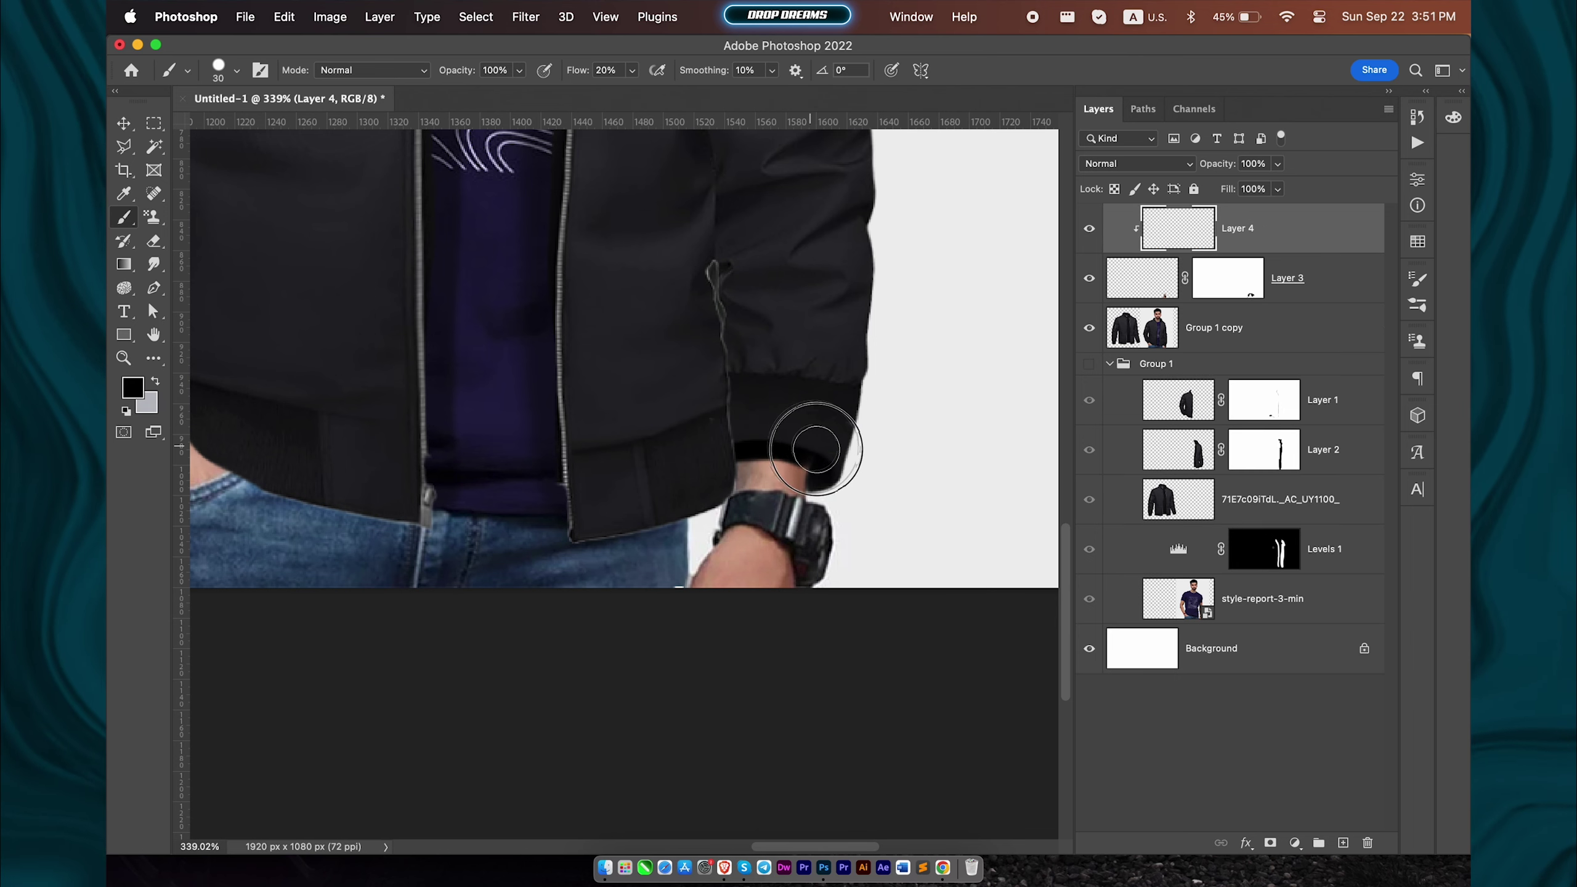
left_click_drag(1216, 164, 1159, 174)
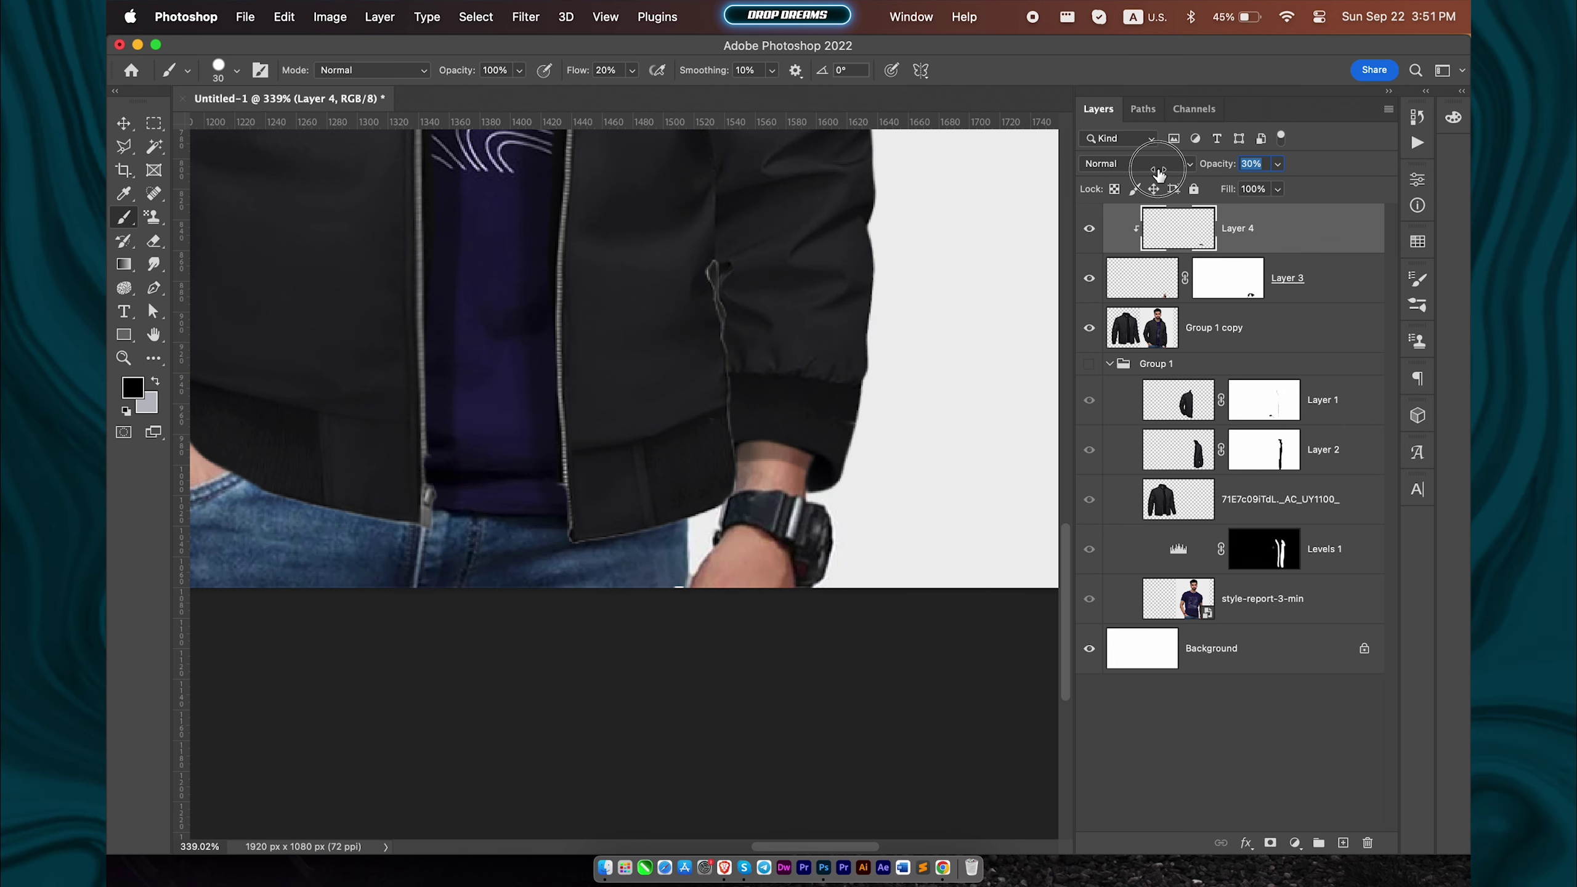
Step: Soften the cuff shadow with a 1.2 px Gaussian Blur
left_click(525, 17)
left_click(826, 358)
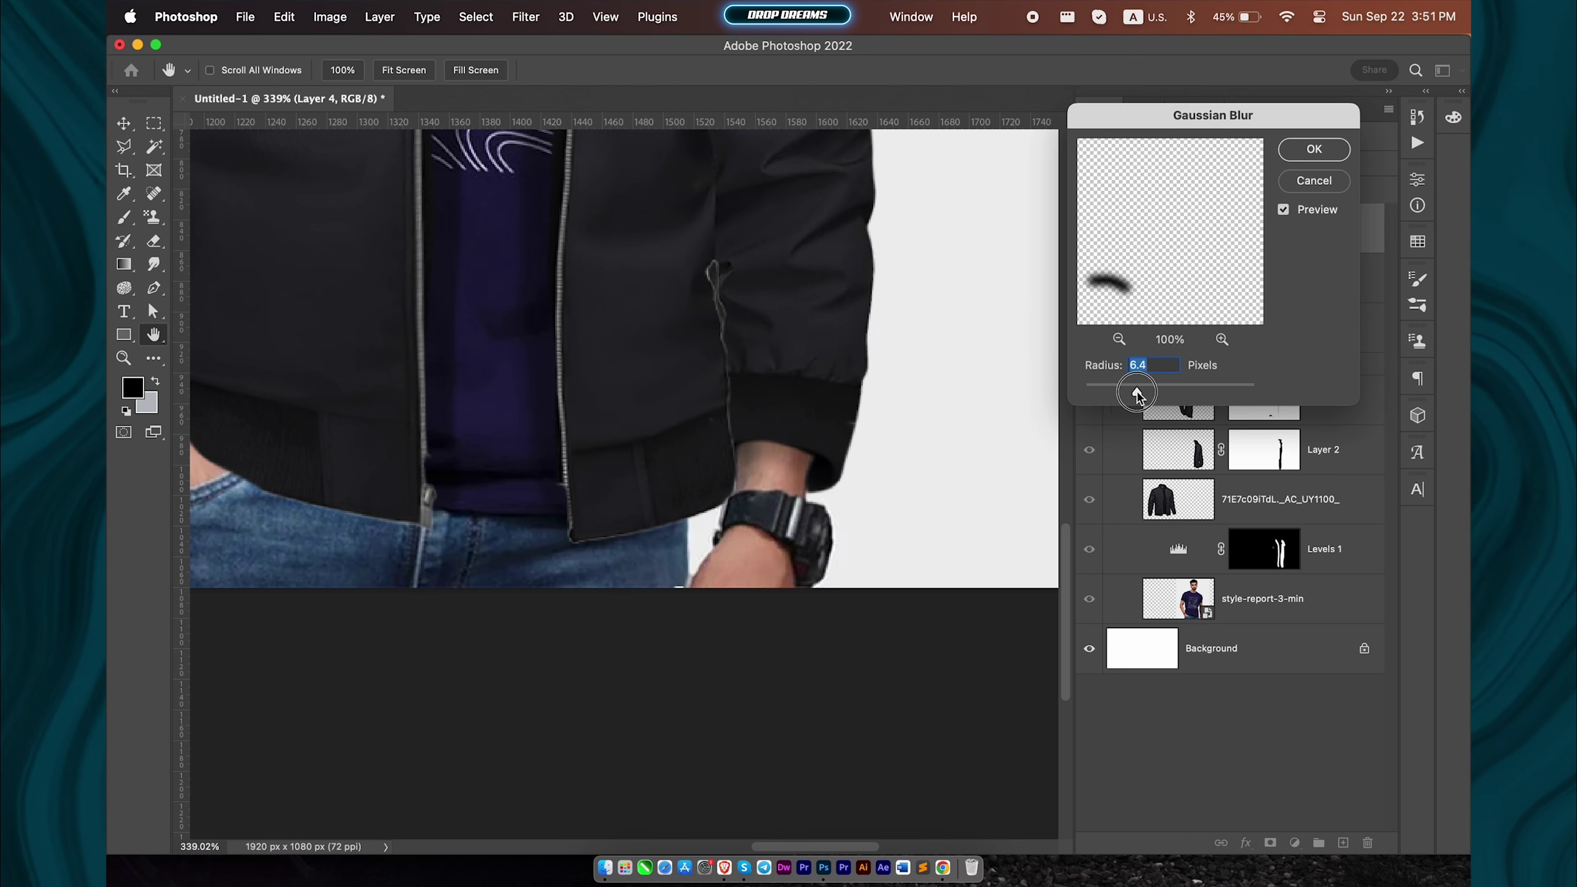
left_click(1306, 152)
scroll(945, 471, "down", 3)
scroll(945, 470, "down", 2)
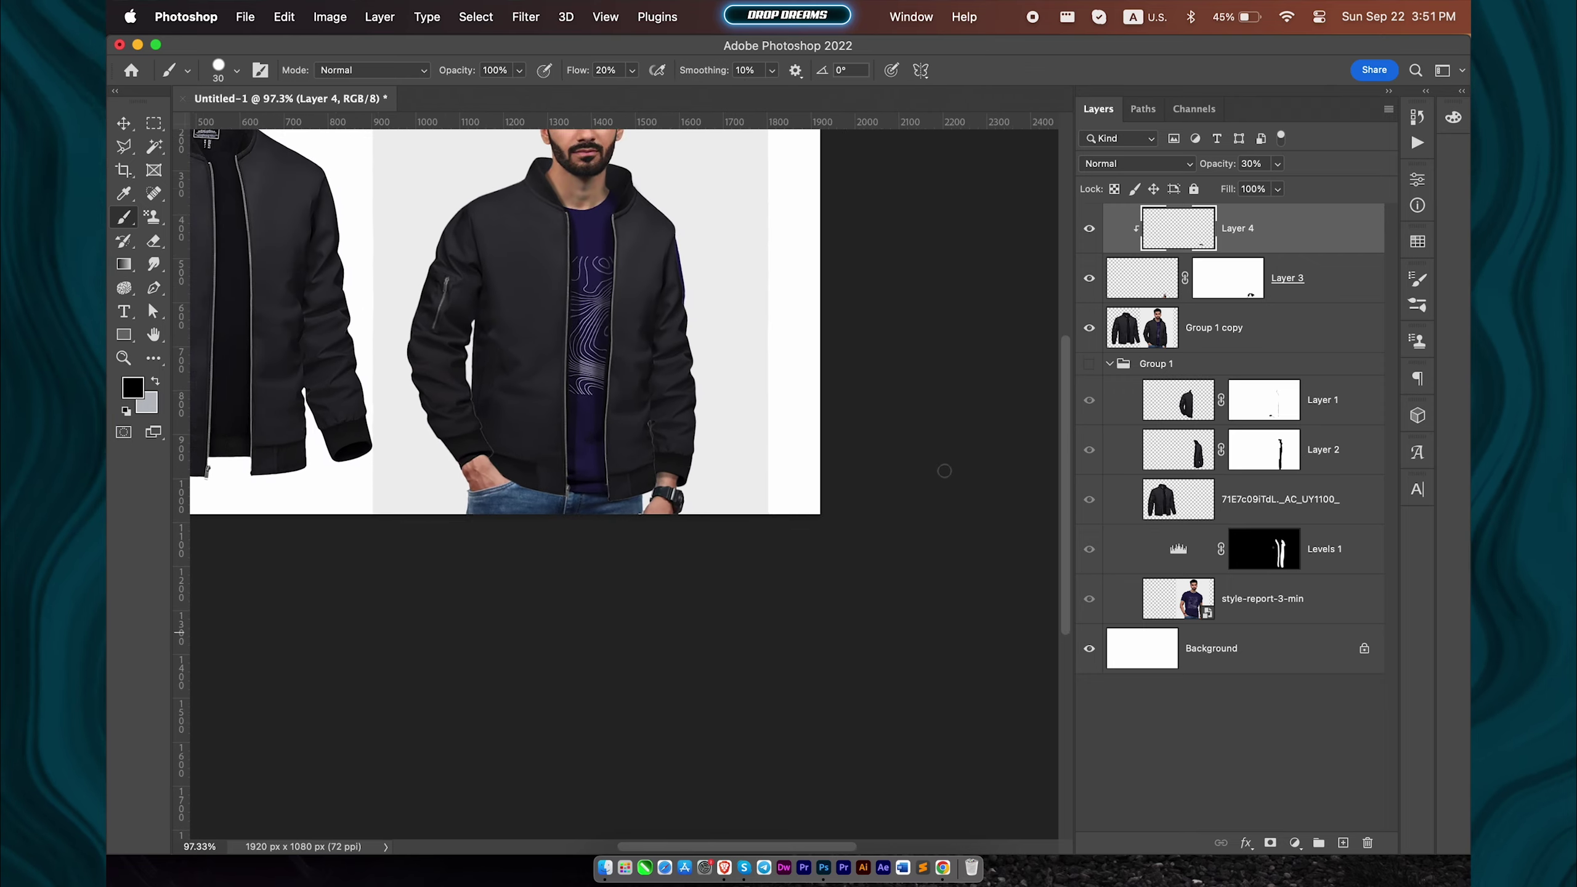